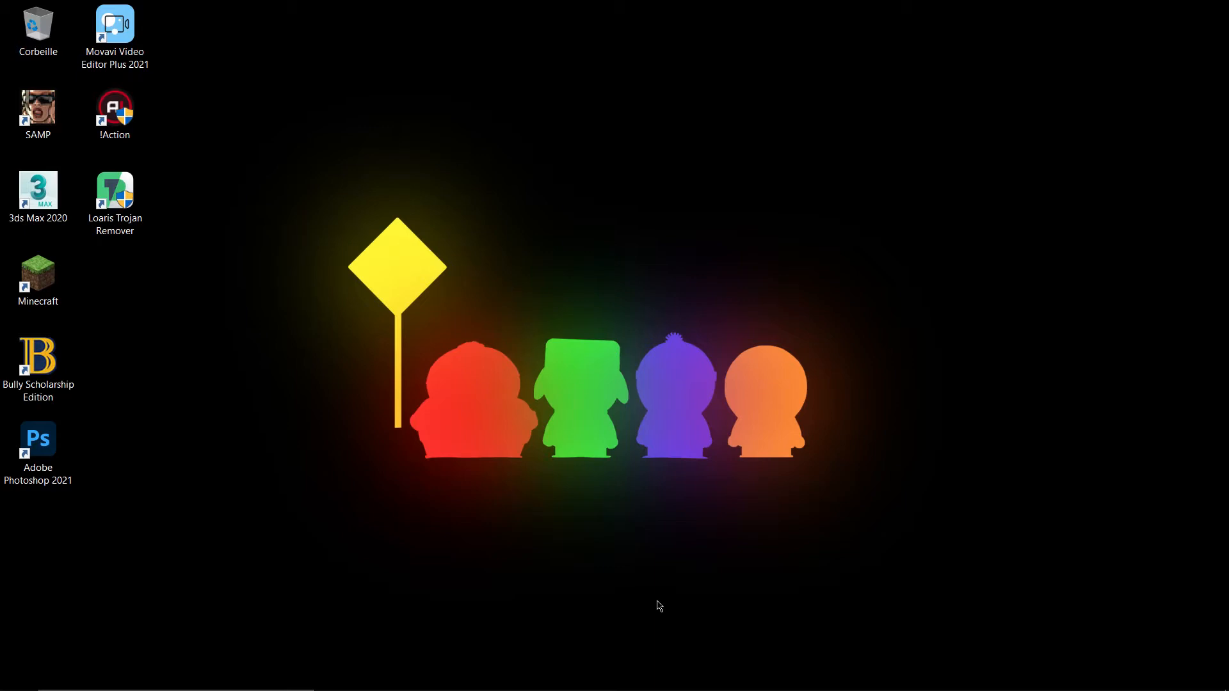
# - Launch editor.exe from the GTA - San Andreas folder inside Documents > gta
pyautogui.click(411, 674)
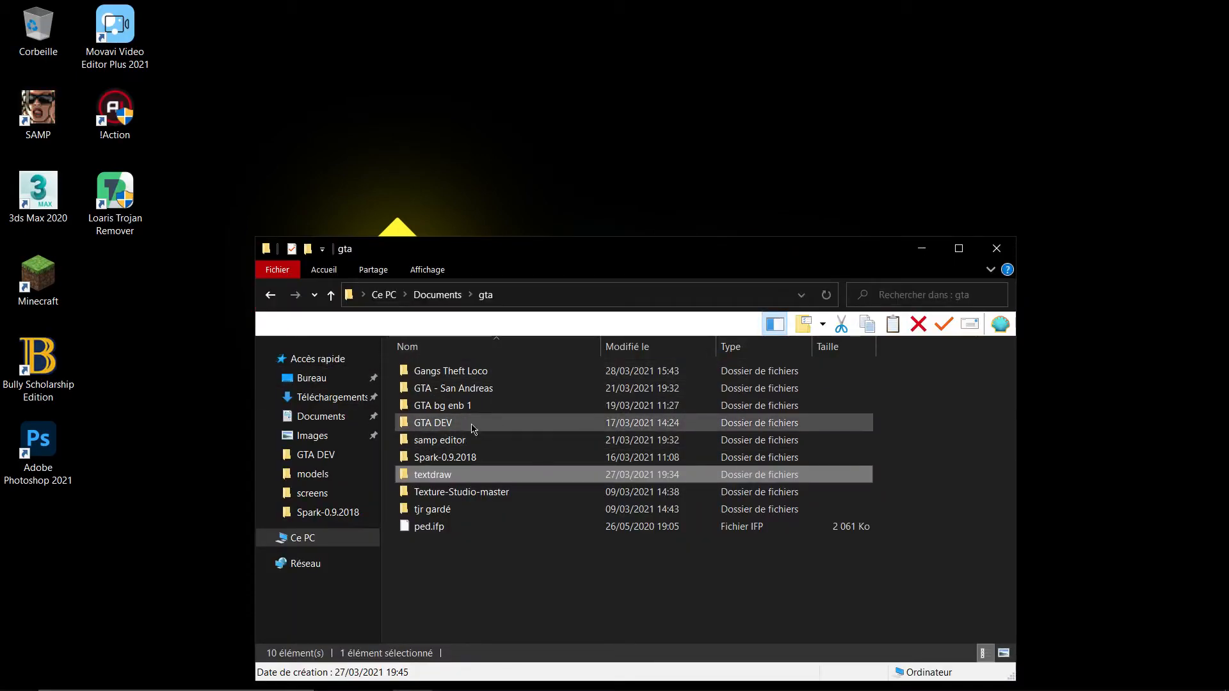
pyautogui.doubleClick(472, 442)
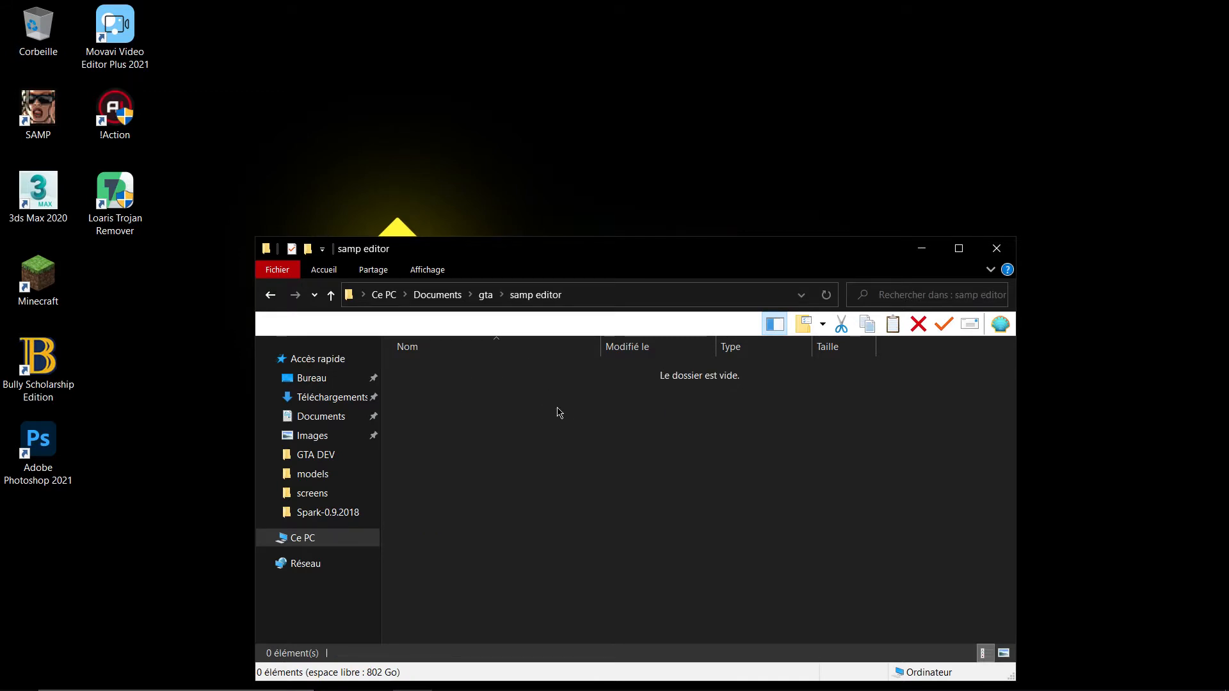
pyautogui.click(270, 294)
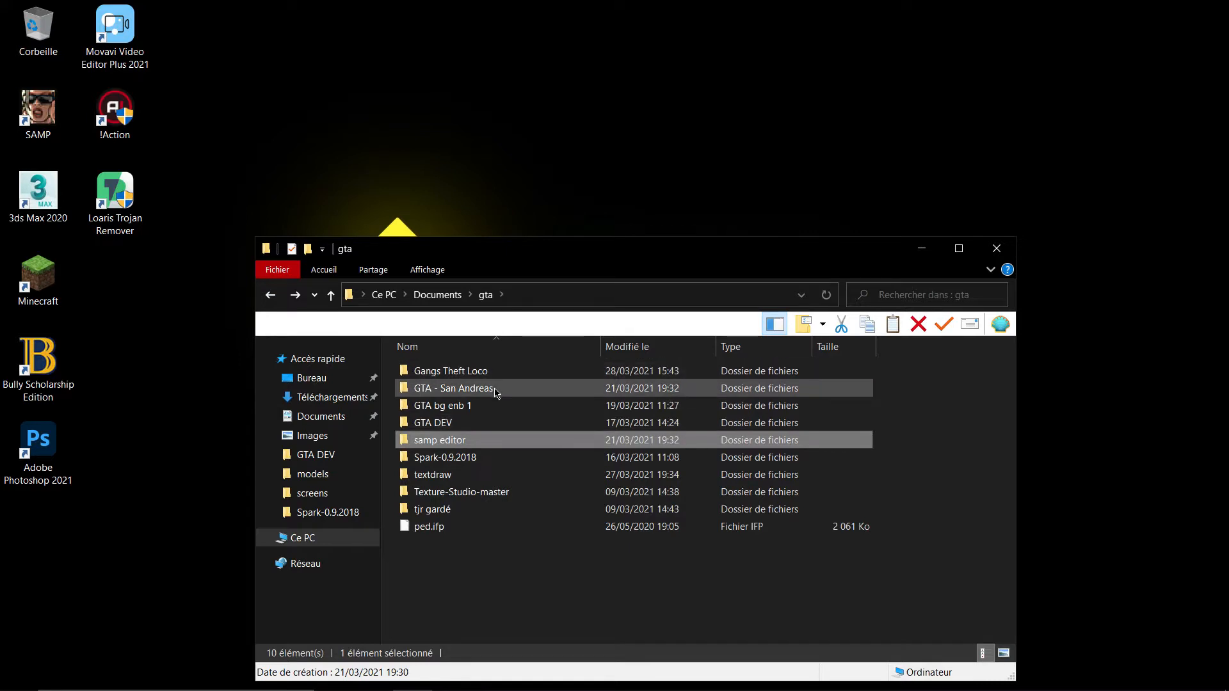
pyautogui.doubleClick(496, 392)
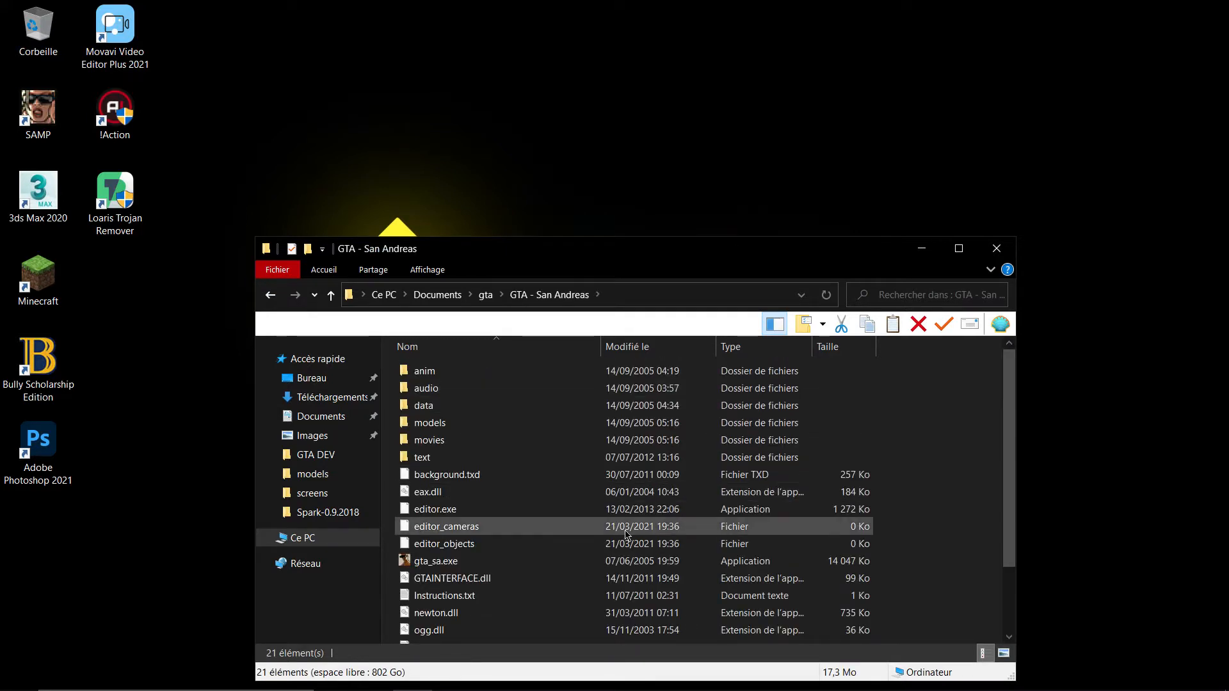
pyautogui.scroll(-2, 626, 535)
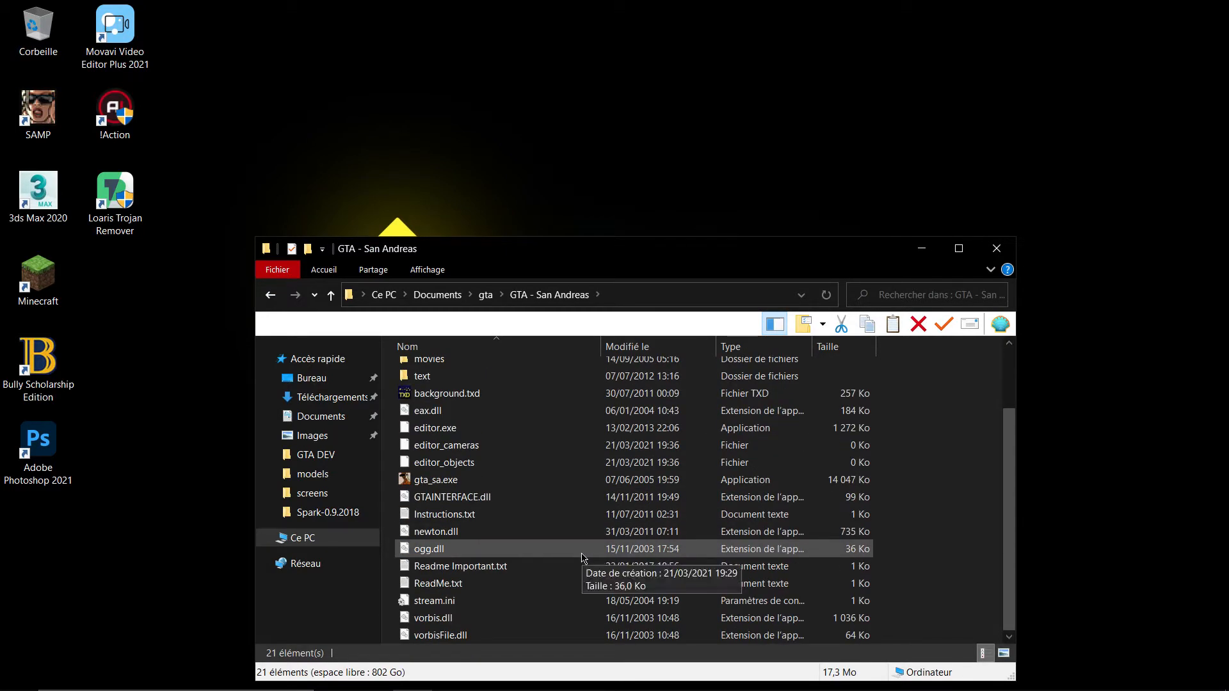
pyautogui.scroll(2, 583, 557)
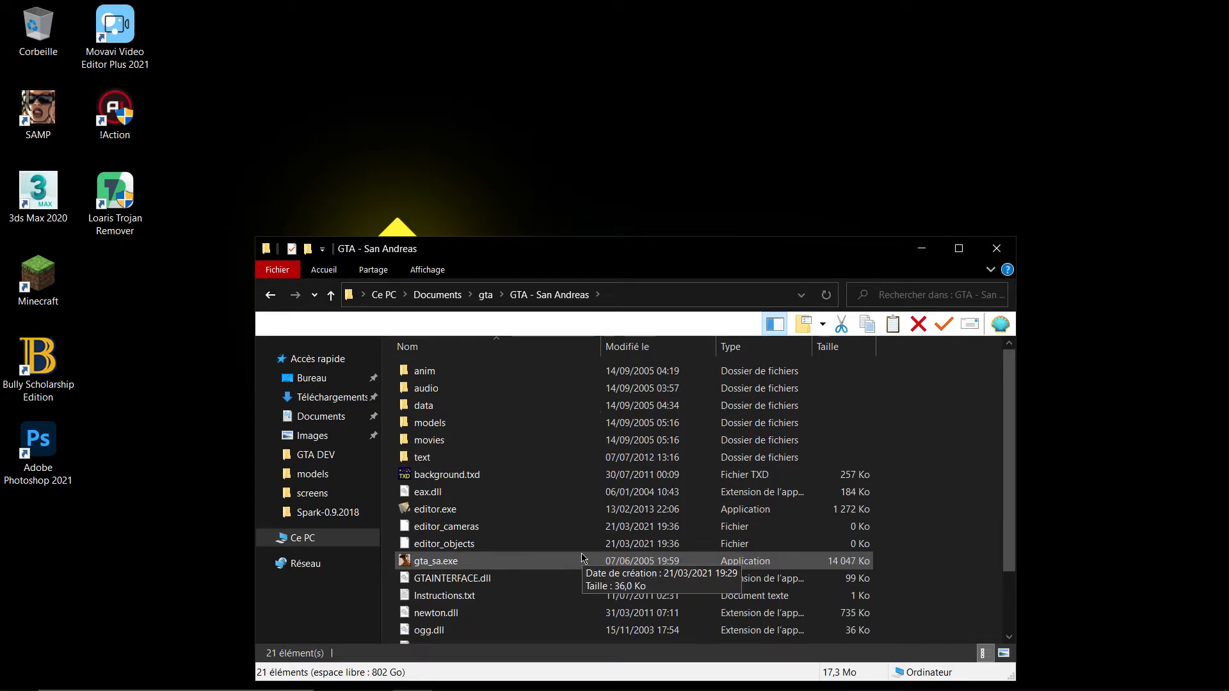
pyautogui.click(441, 511)
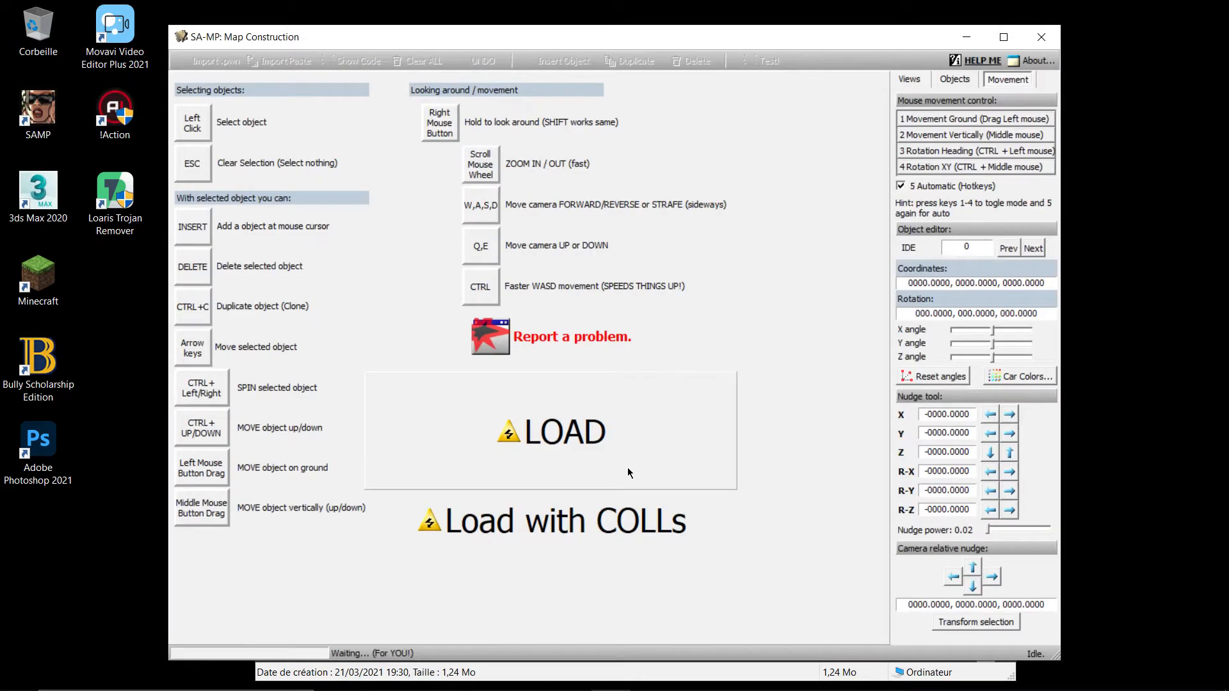
# - Load the San Andreas map without COLLs and bring the Binco store into close view
pyautogui.click(595, 445)
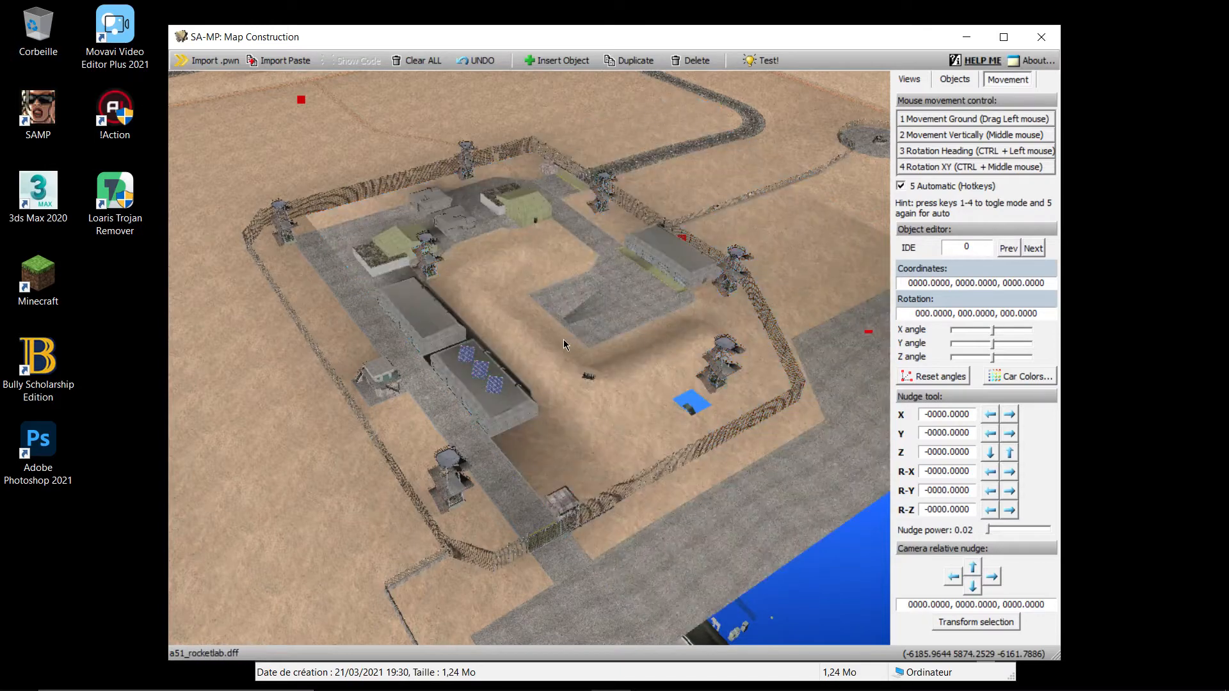
pyautogui.moveTo(500, 346); pyautogui.dragTo(1170, 341, button='right')
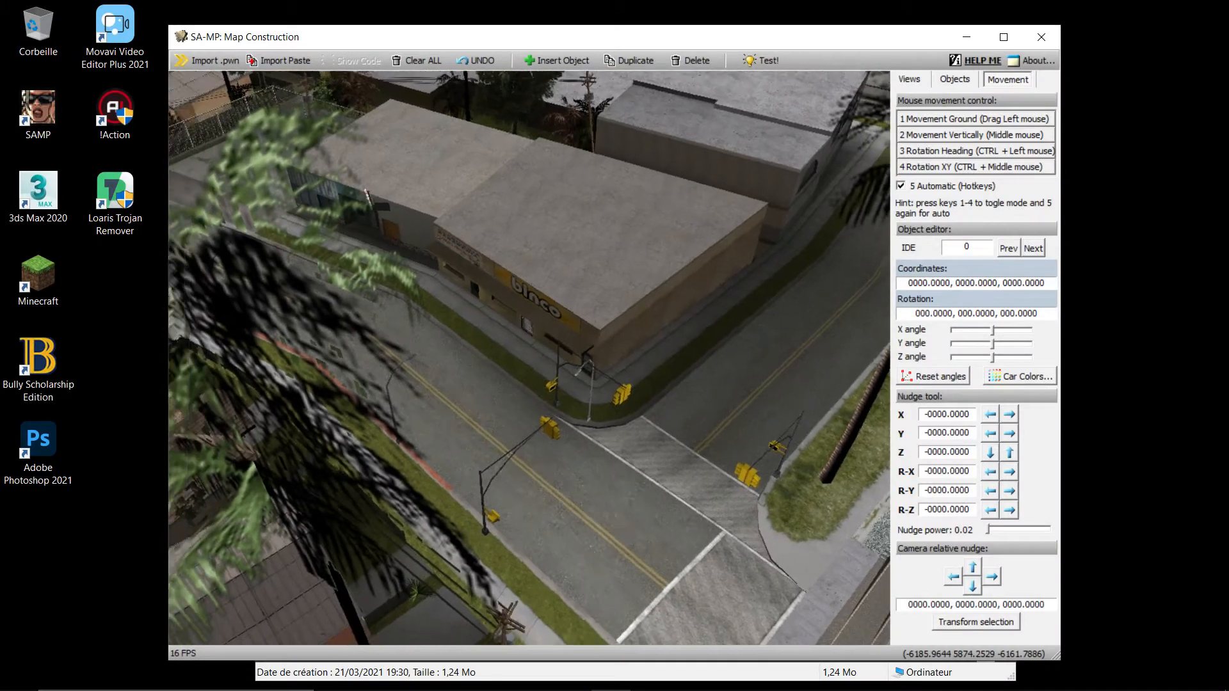
pyautogui.moveTo(529, 358); pyautogui.dragTo(630, 272, button='right')
pyautogui.scroll(5, 528, 358)
pyautogui.scroll(-3, 528, 358)
pyautogui.scroll(-2, 529, 358)
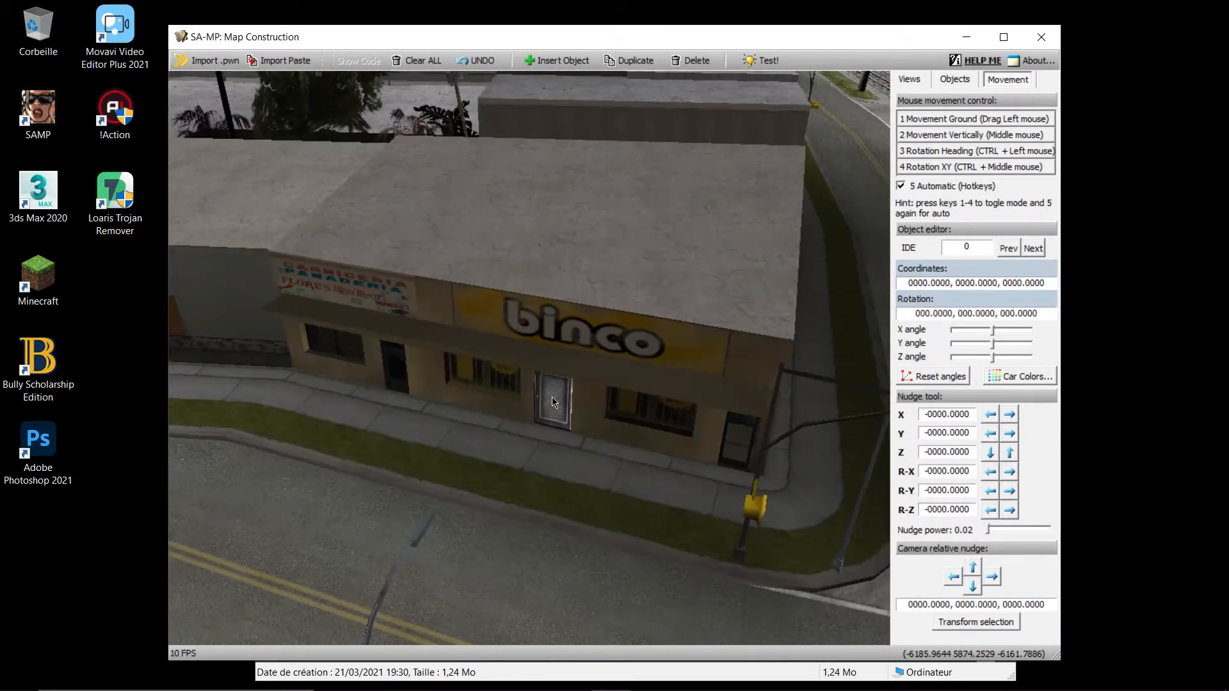
pyautogui.scroll(1, 552, 396)
pyautogui.scroll(-3, 552, 397)
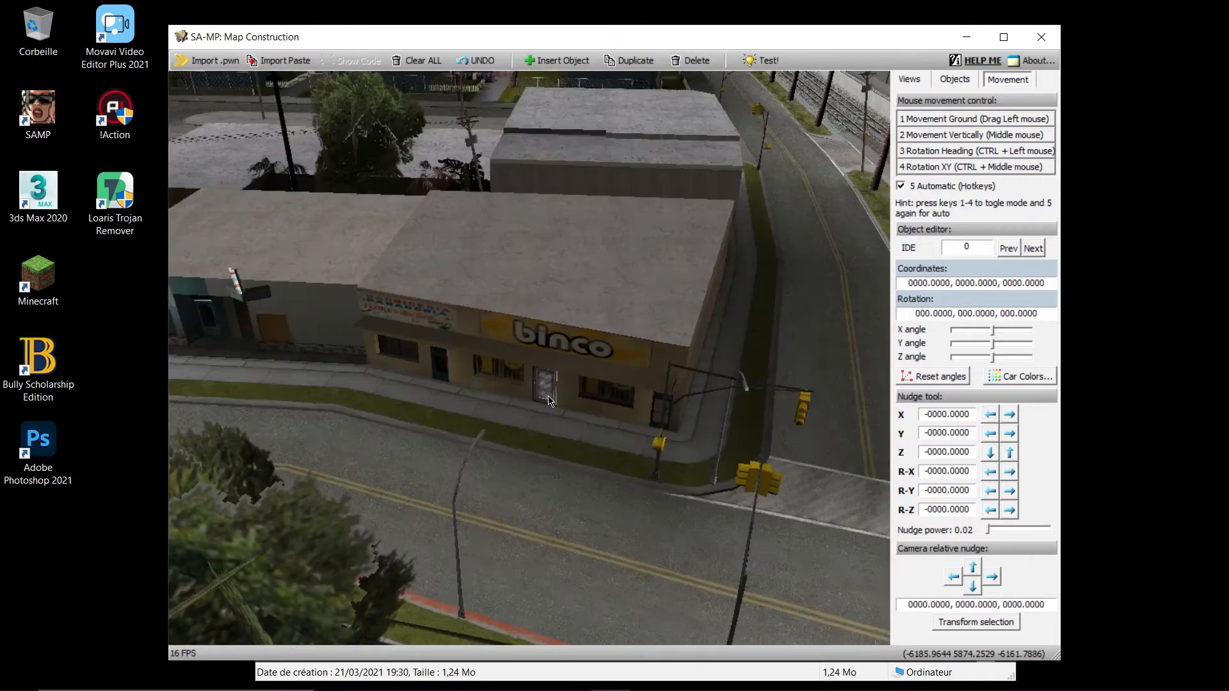
pyautogui.doubleClick(587, 341)
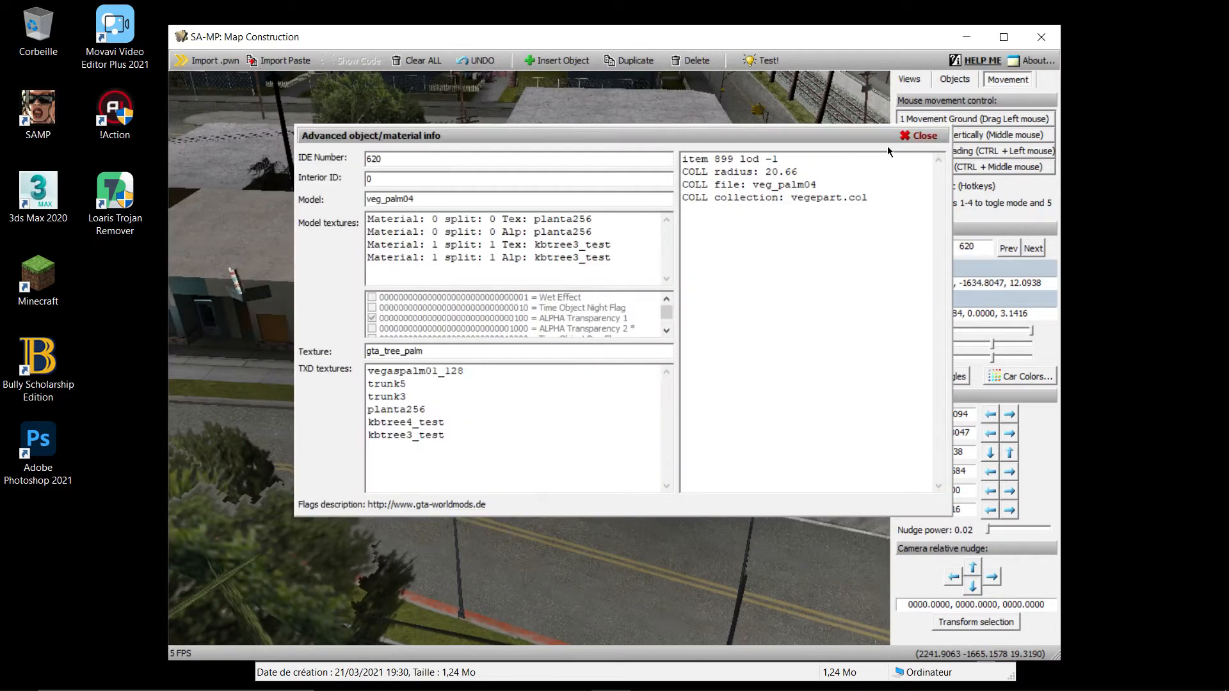
pyautogui.click(917, 136)
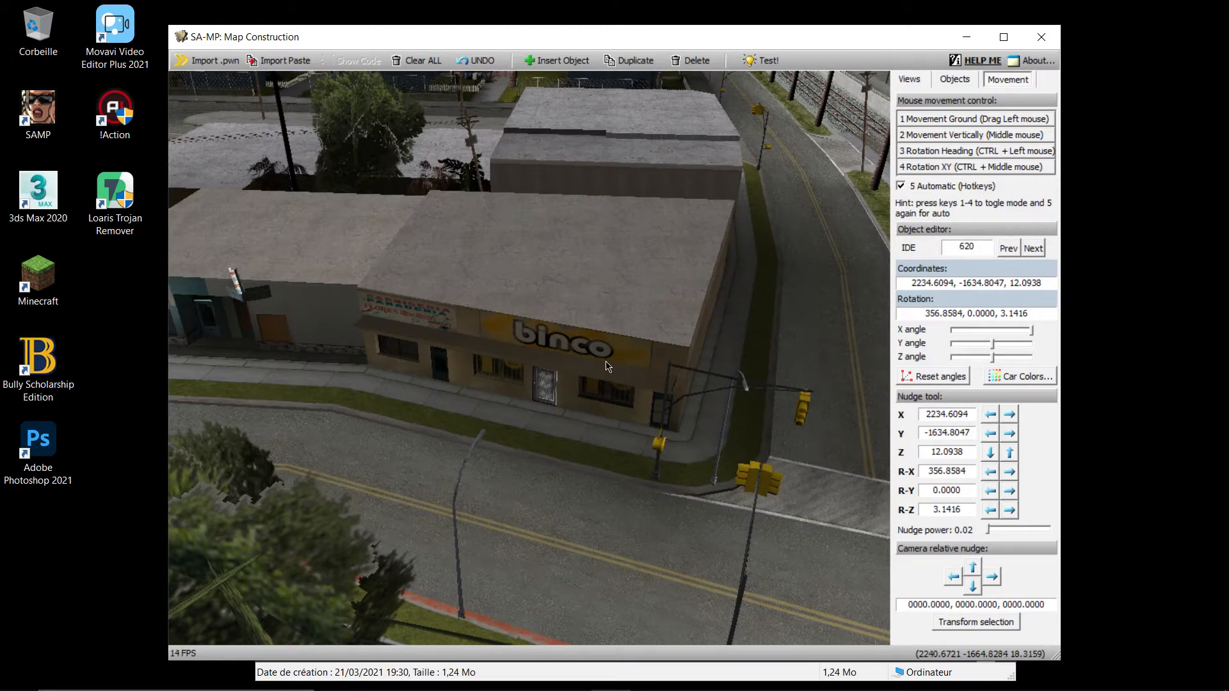
pyautogui.moveTo(612, 334); pyautogui.dragTo(648, 346, button='right')
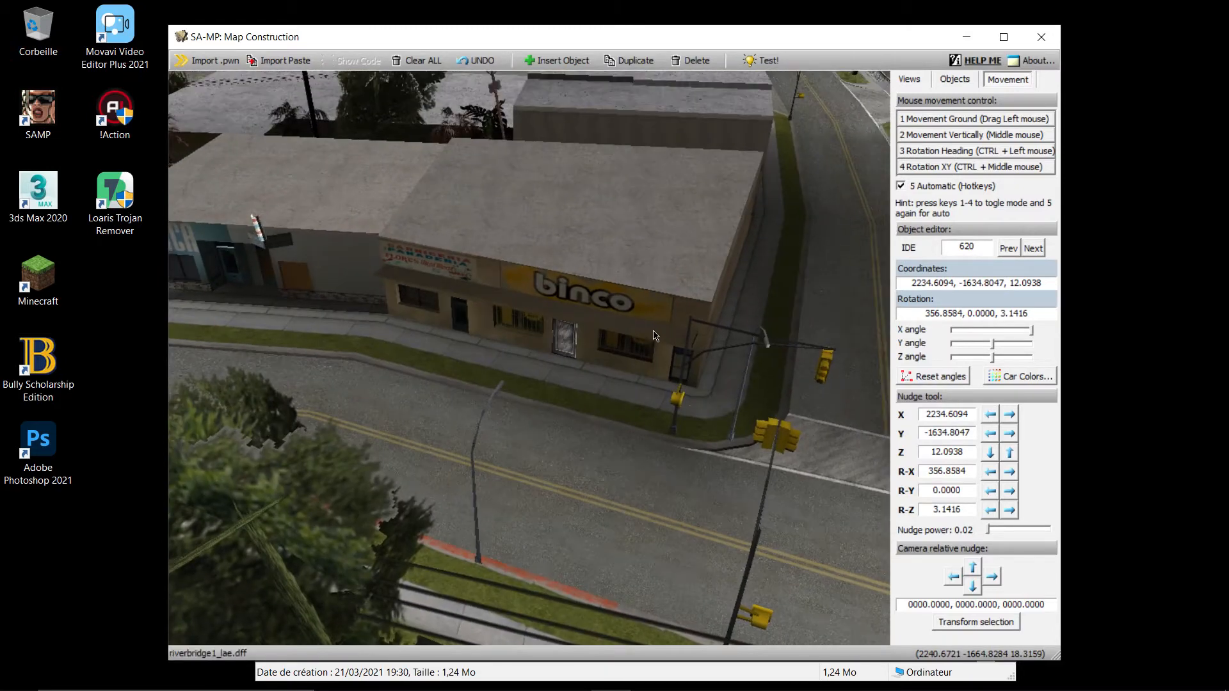
pyautogui.doubleClick(571, 343)
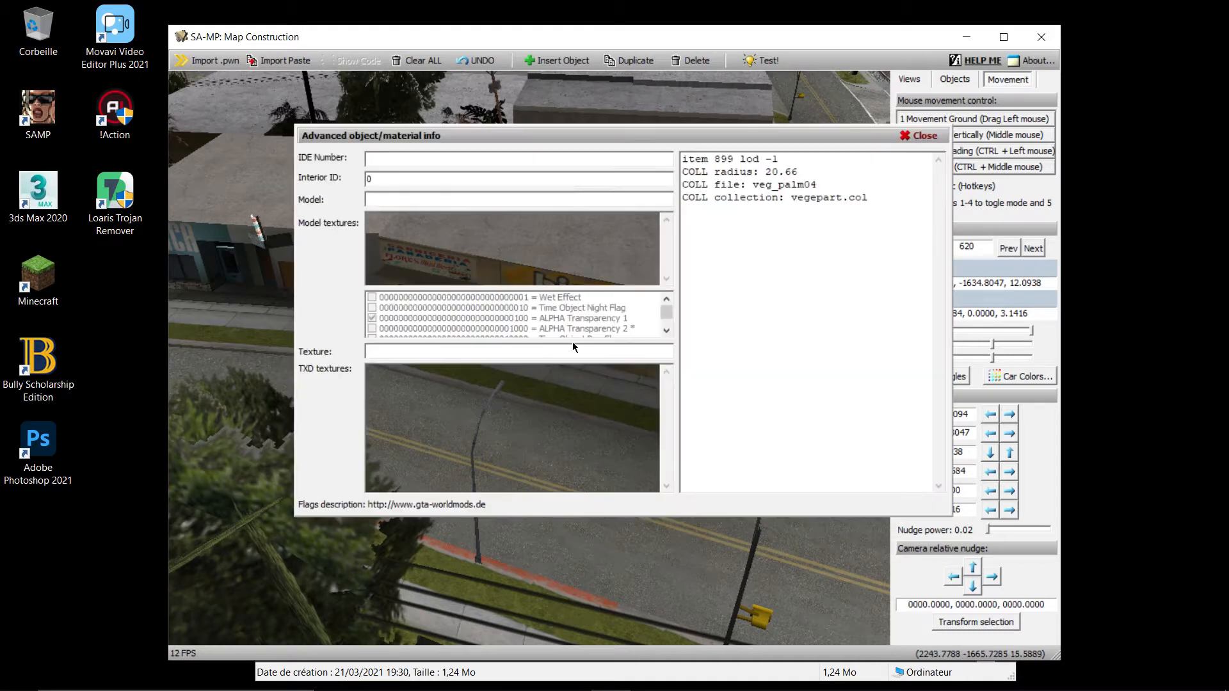
pyautogui.click(924, 136)
pyautogui.doubleClick(666, 294)
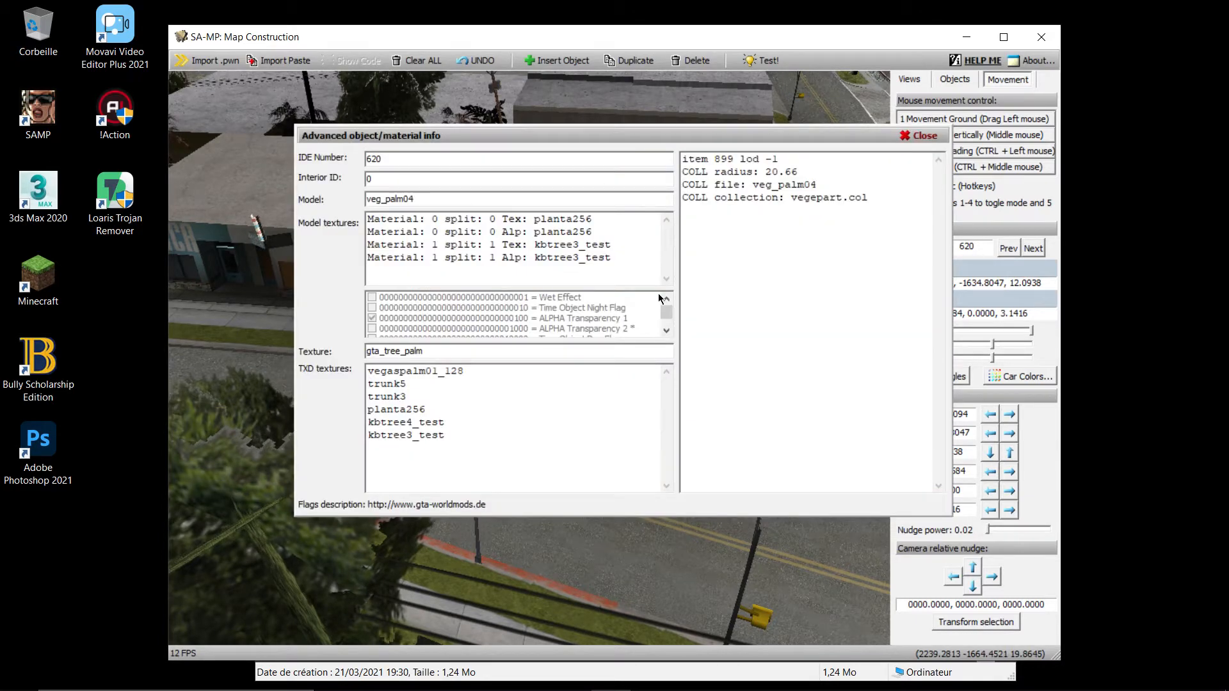
pyautogui.moveTo(590, 132); pyautogui.dragTo(639, 137)
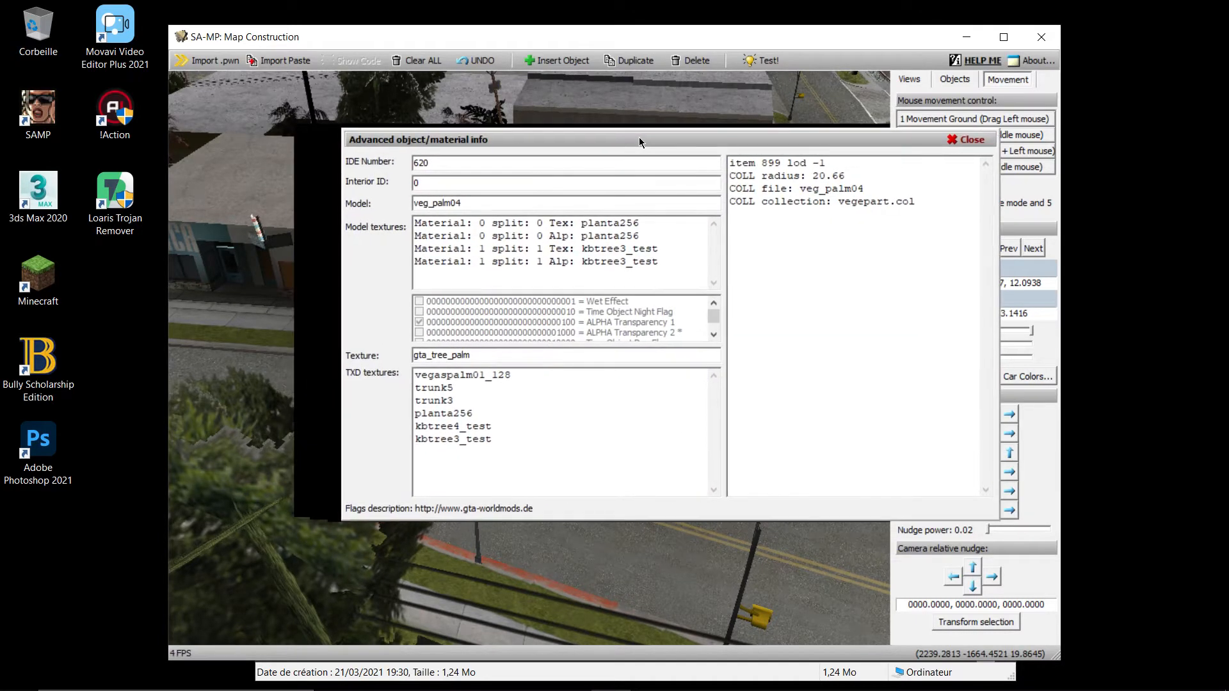
pyautogui.click(965, 140)
# - Open the advanced object/material info of the Binco building and place the info window clear of it
pyautogui.scroll(-10, 529, 358)
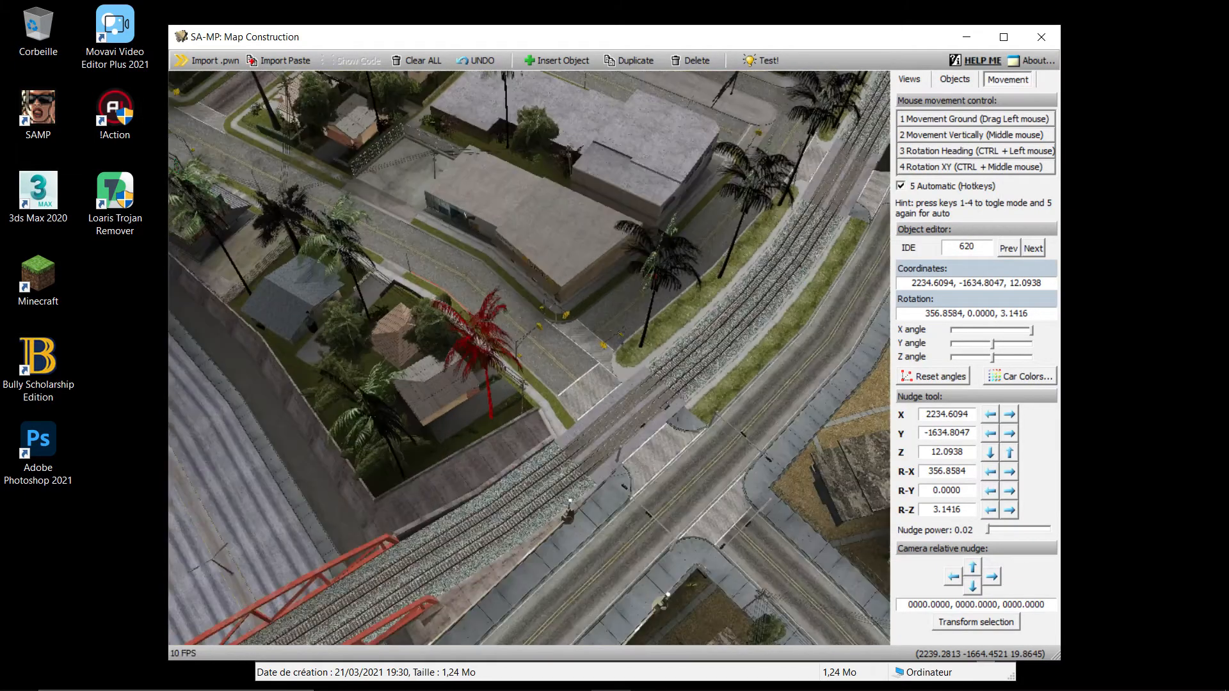
pyautogui.scroll(3, 604, 323)
pyautogui.doubleClick(594, 222)
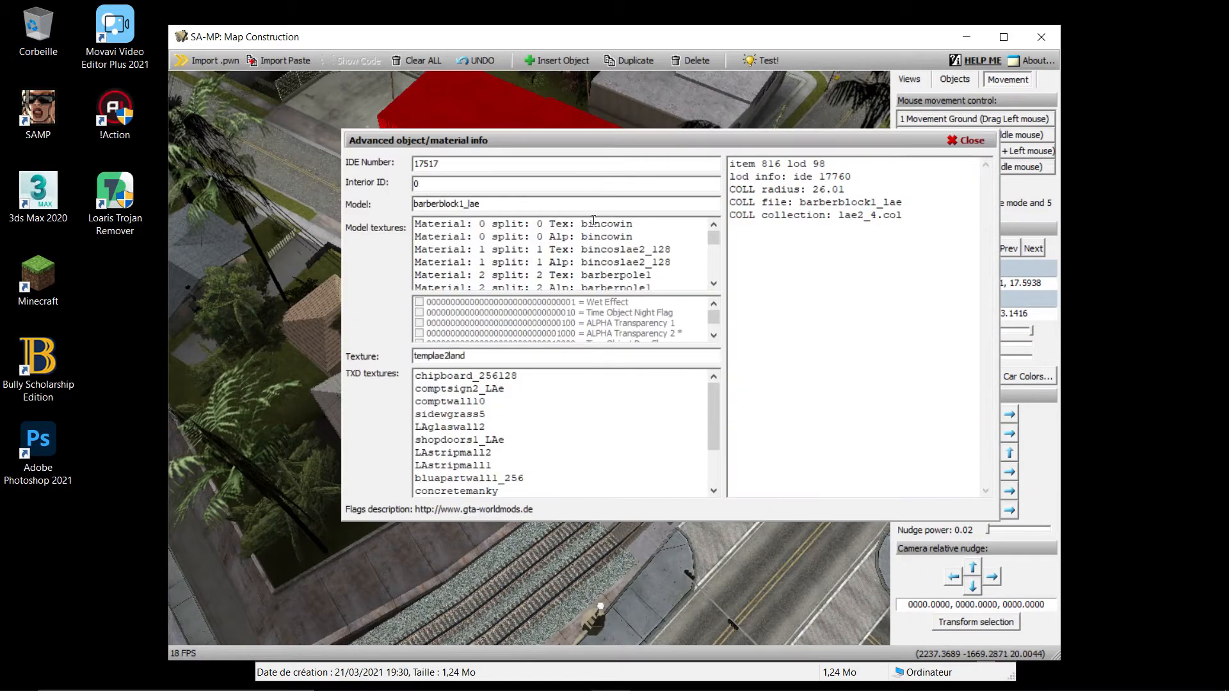
pyautogui.moveTo(857, 215); pyautogui.dragTo(839, 337)
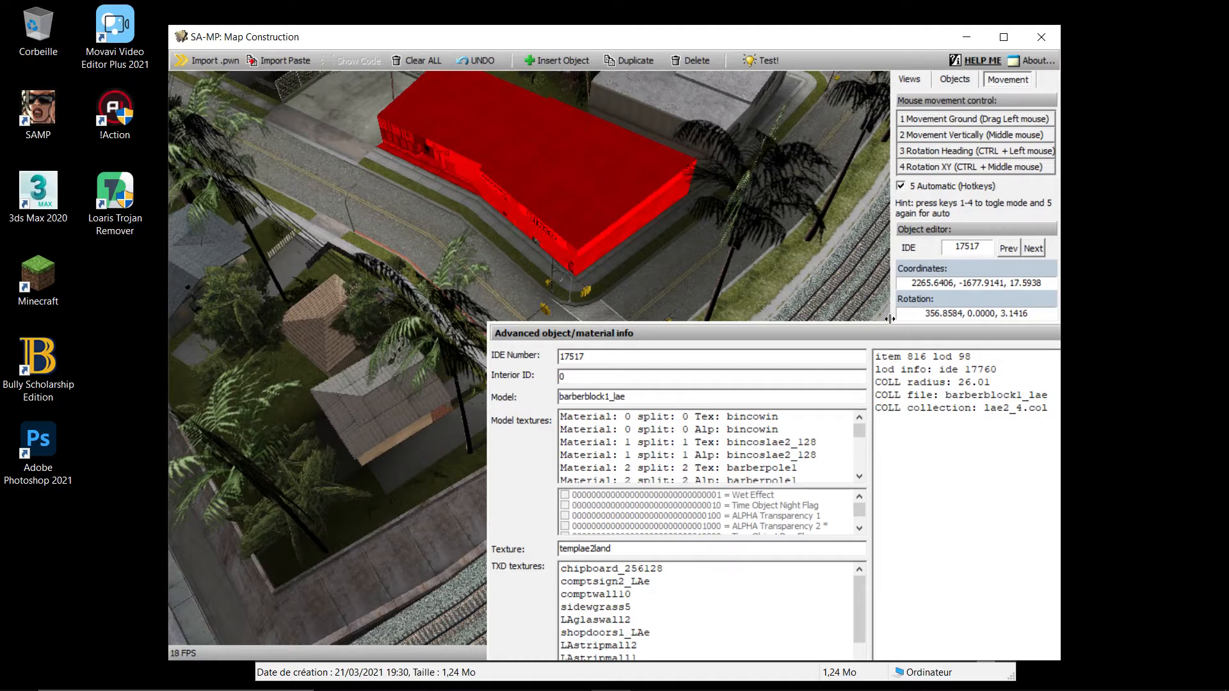
pyautogui.moveTo(846, 331); pyautogui.dragTo(853, 276)
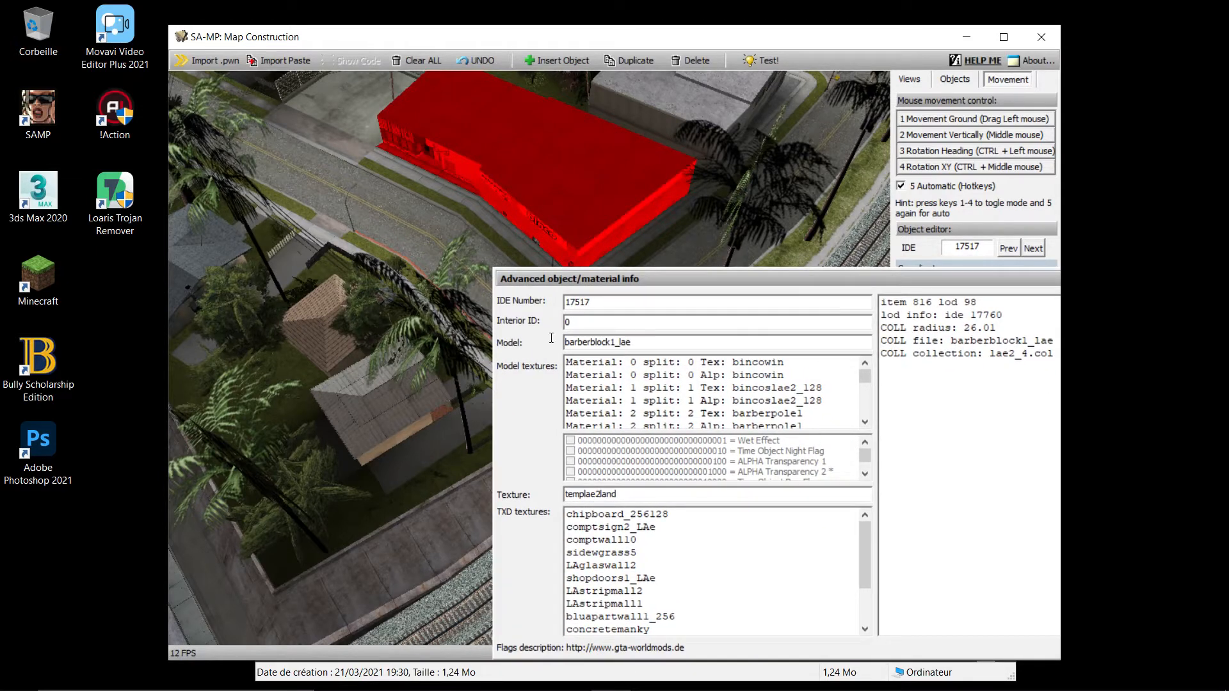
# - Examine the Binco building's model name, texture archive name and TXD texture list in the object info
pyautogui.doubleClick(654, 346)
pyautogui.click(628, 339)
pyautogui.doubleClick(617, 491)
pyautogui.click(619, 492)
pyautogui.click(626, 344)
pyautogui.doubleClick(647, 586)
pyautogui.click(666, 579)
pyautogui.click(603, 528)
pyautogui.doubleClick(603, 343)
# - Launch Spark.exe from the Spark-0.9.2018 folder under Documents > gta and bring up its archive selection dialog
pyautogui.moveTo(643, 679)
pyautogui.click(411, 675)
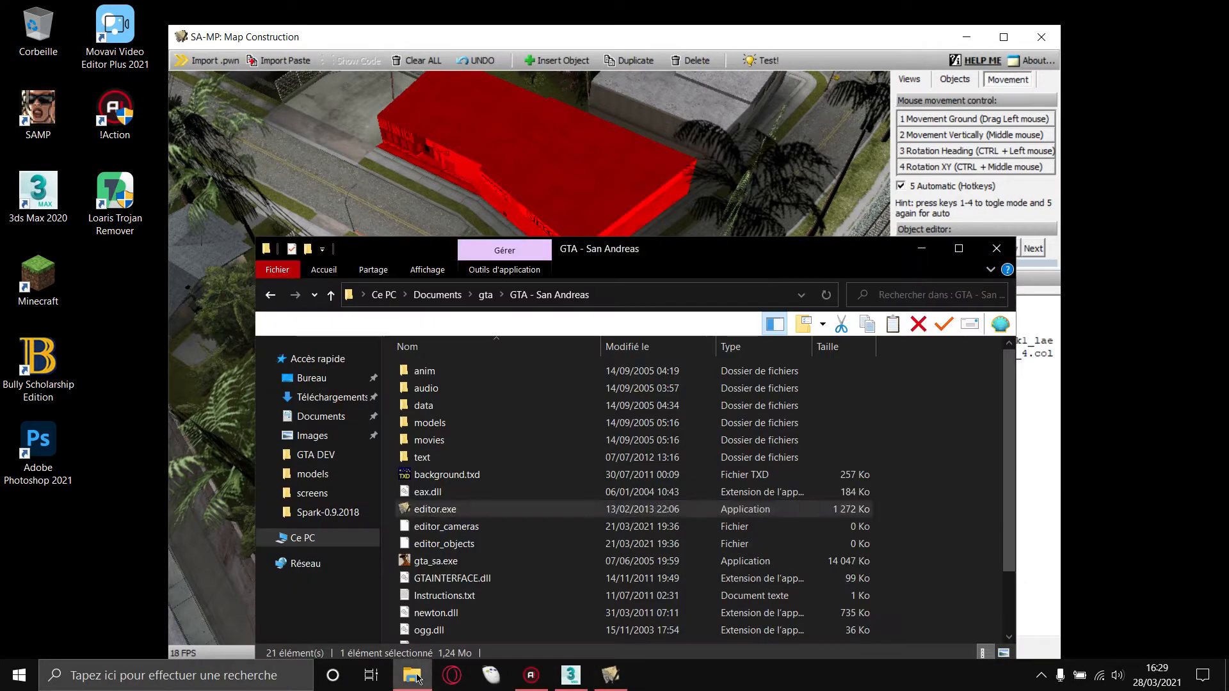
pyautogui.click(485, 294)
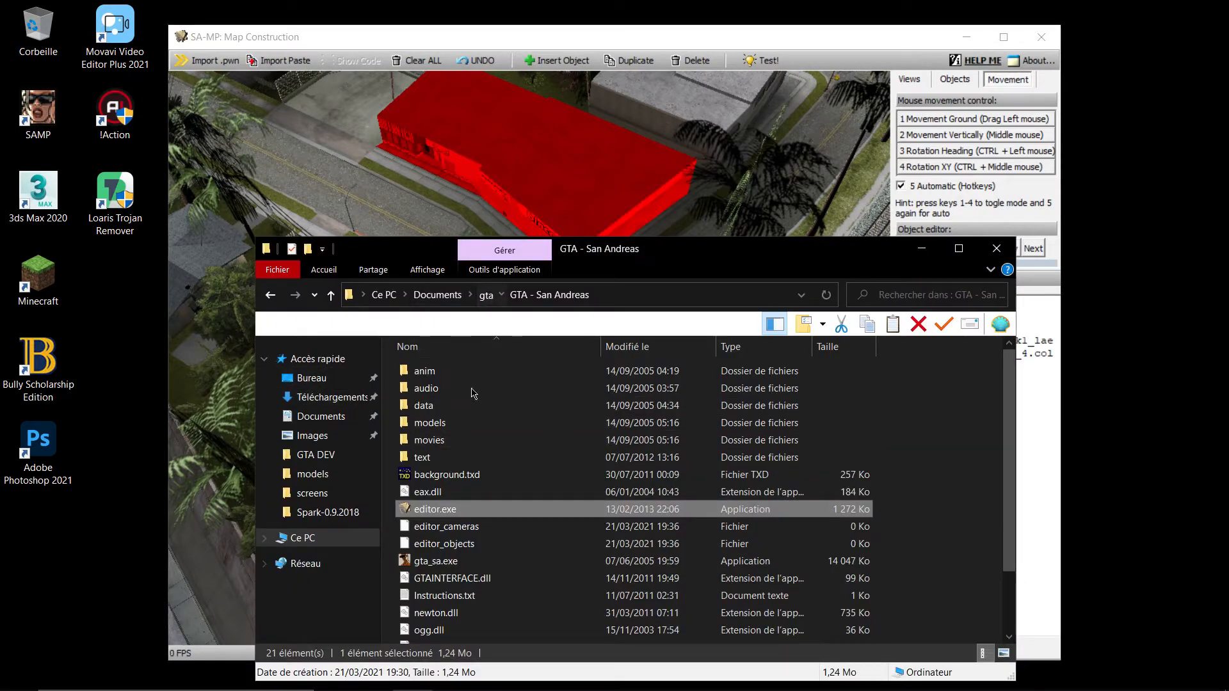
pyautogui.doubleClick(444, 456)
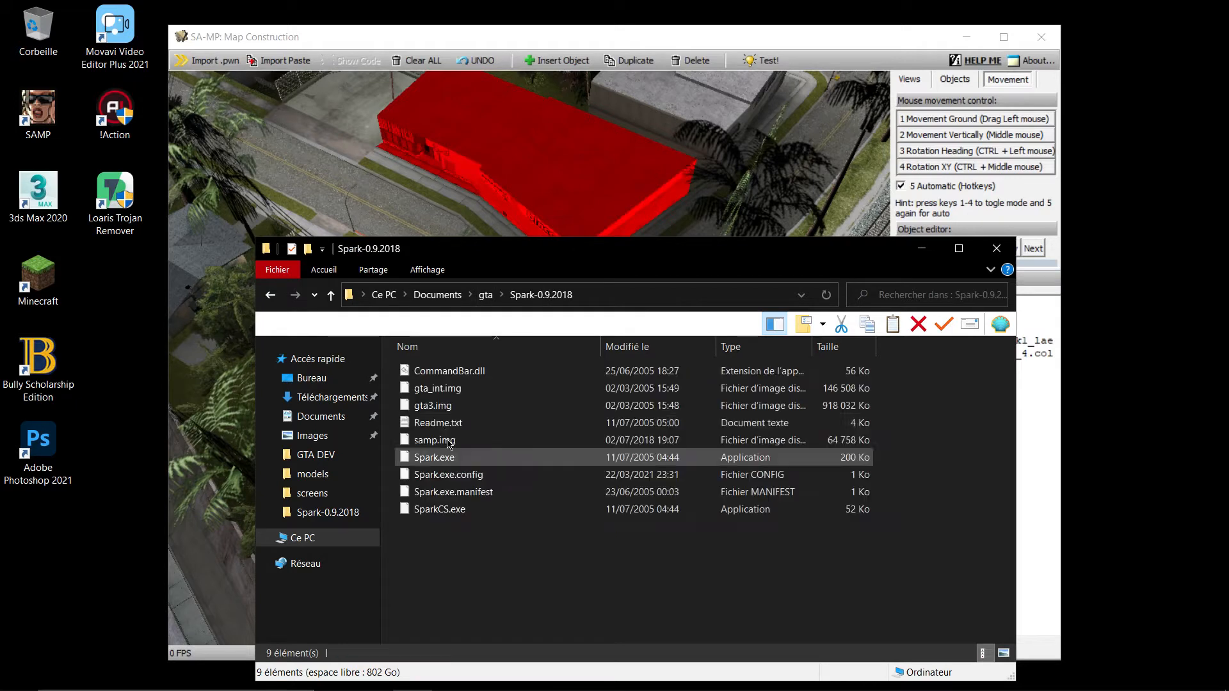
pyautogui.click(442, 462)
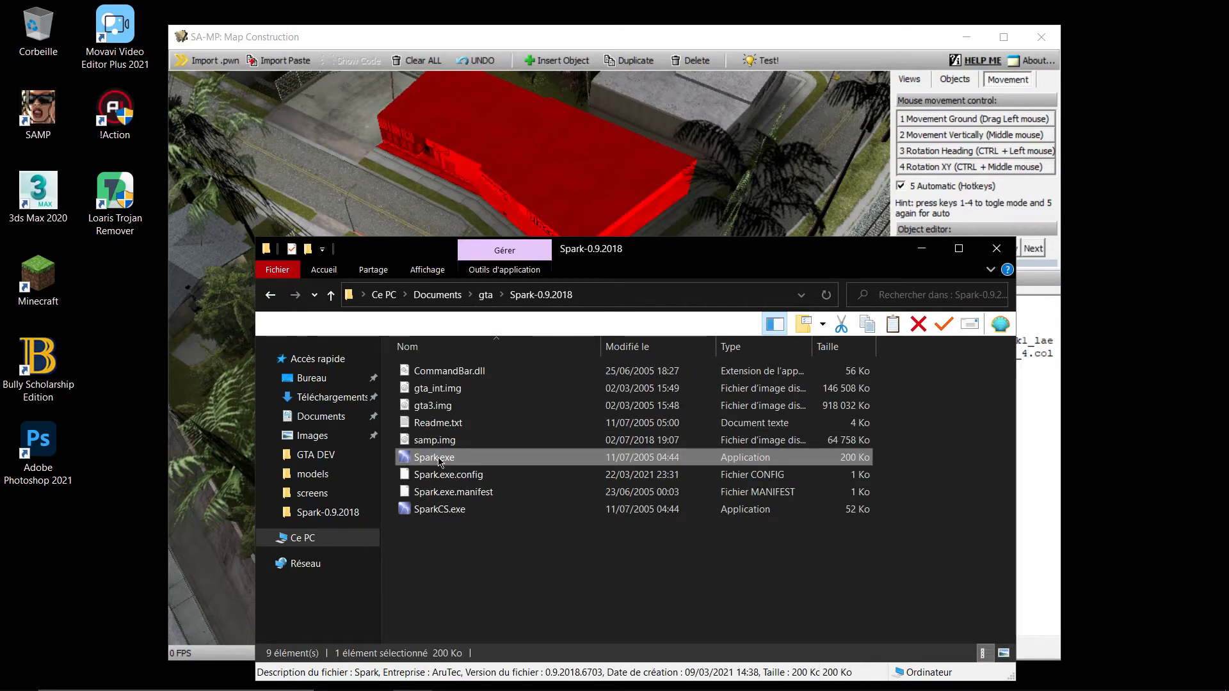
pyautogui.doubleClick(441, 462)
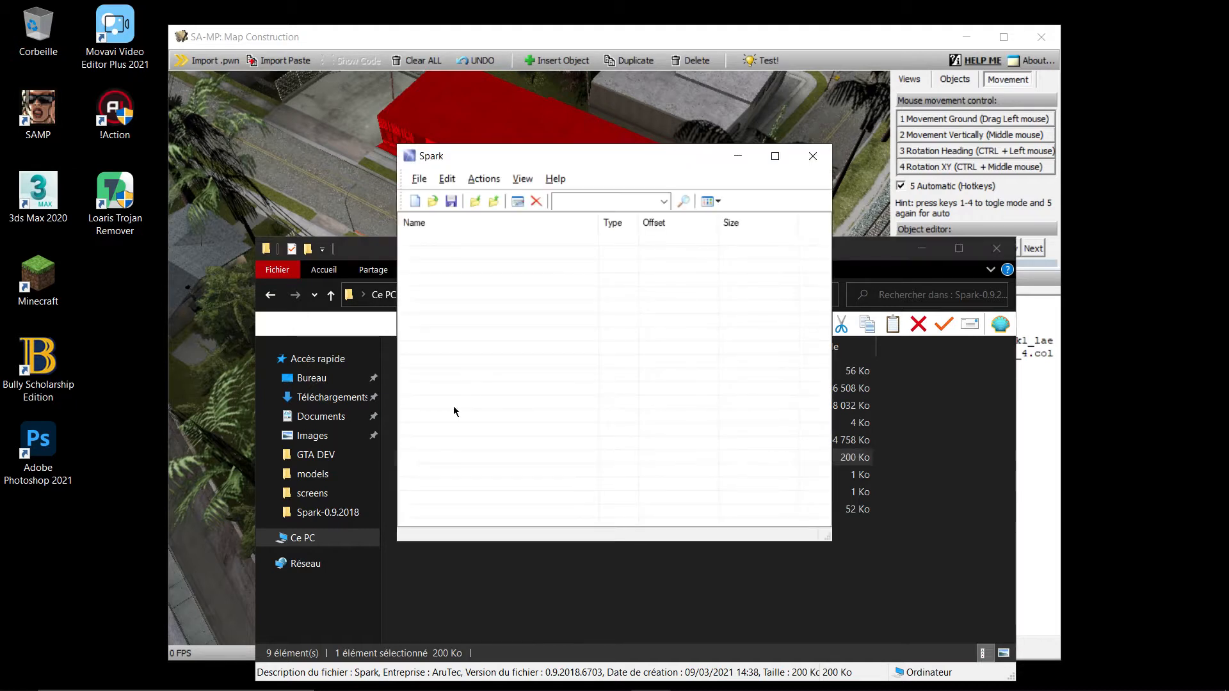
pyautogui.click(432, 202)
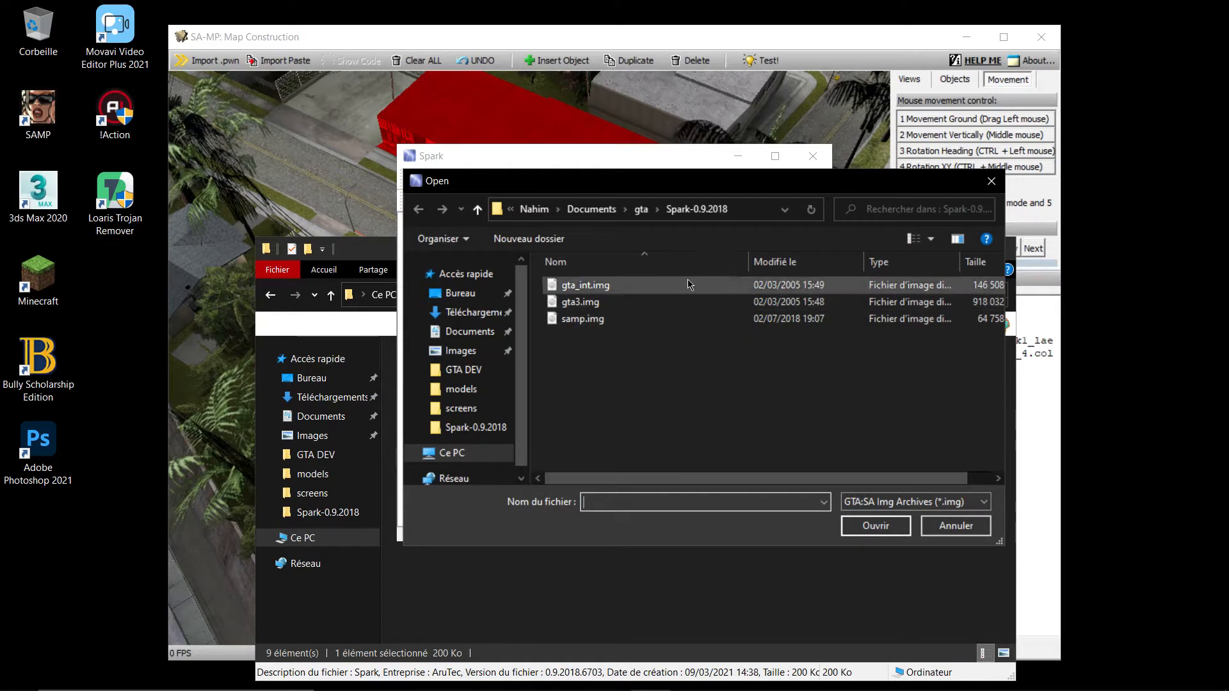
pyautogui.click(589, 318)
pyautogui.click(608, 302)
pyautogui.click(618, 285)
pyautogui.click(613, 302)
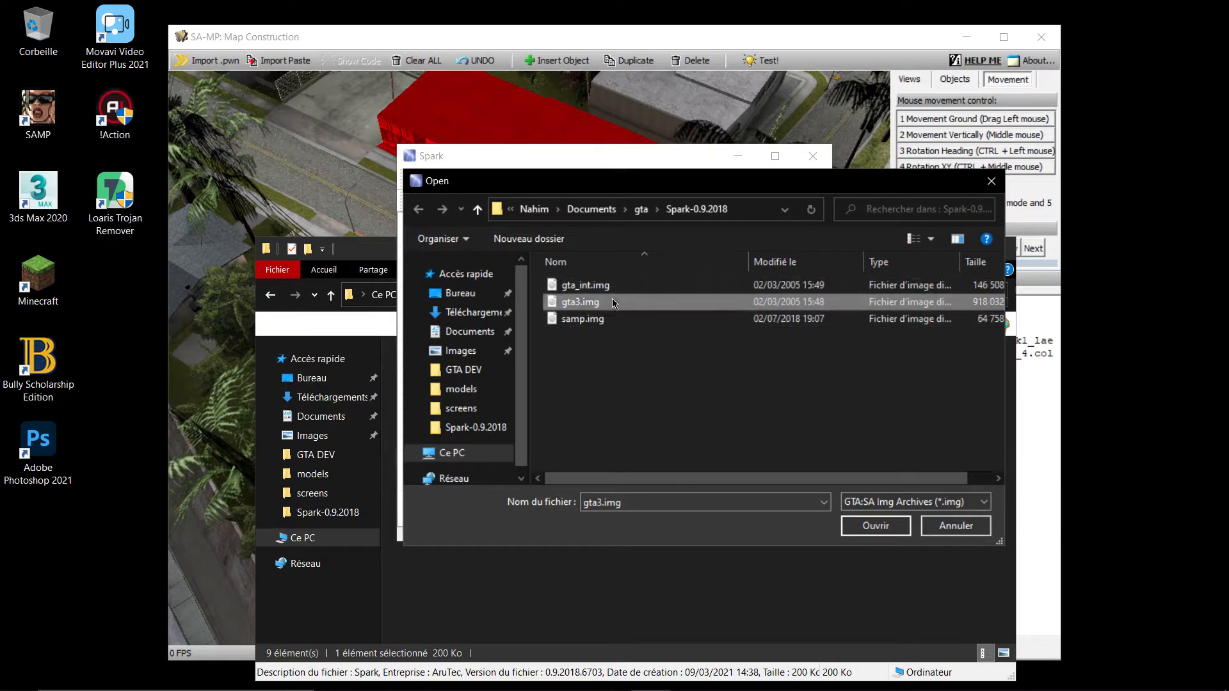
pyautogui.click(608, 319)
pyautogui.click(632, 286)
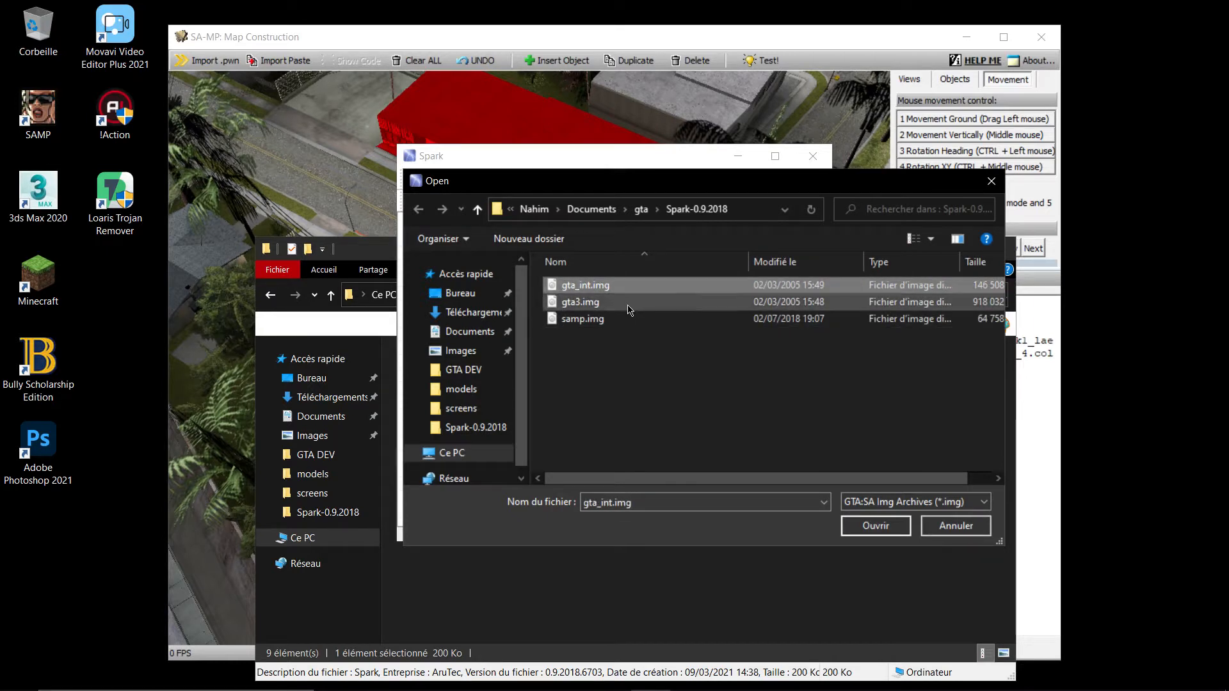
pyautogui.click(629, 307)
pyautogui.click(634, 321)
pyautogui.click(639, 301)
pyautogui.click(648, 285)
pyautogui.click(645, 302)
pyautogui.click(648, 319)
pyautogui.click(648, 285)
pyautogui.click(648, 302)
pyautogui.click(650, 318)
pyautogui.click(659, 302)
pyautogui.click(661, 285)
pyautogui.click(662, 302)
pyautogui.click(662, 318)
pyautogui.click(663, 302)
pyautogui.click(670, 285)
pyautogui.click(668, 302)
pyautogui.click(667, 319)
pyautogui.click(676, 302)
pyautogui.click(677, 286)
pyautogui.click(675, 302)
pyautogui.click(673, 319)
pyautogui.click(674, 301)
pyautogui.click(677, 287)
pyautogui.click(673, 303)
pyautogui.click(672, 317)
pyautogui.click(674, 304)
pyautogui.click(674, 286)
pyautogui.click(669, 301)
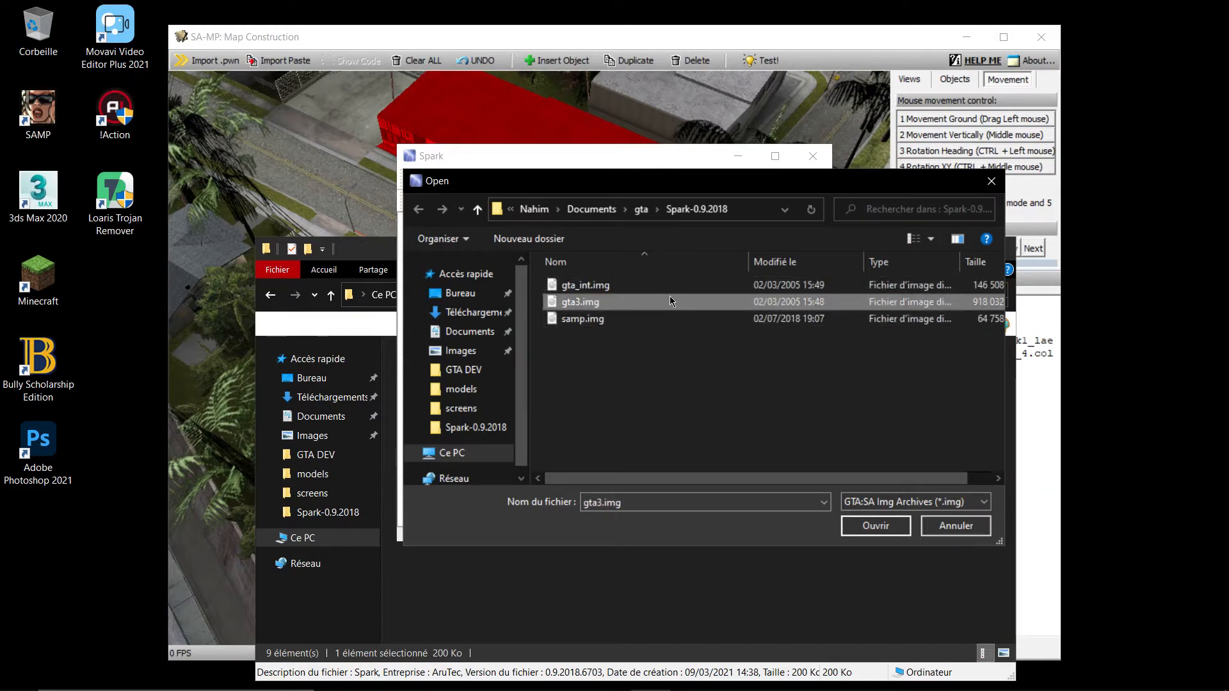
# - Open the gta3.img archive and search it for barberblock1_lae
pyautogui.doubleClick(617, 303)
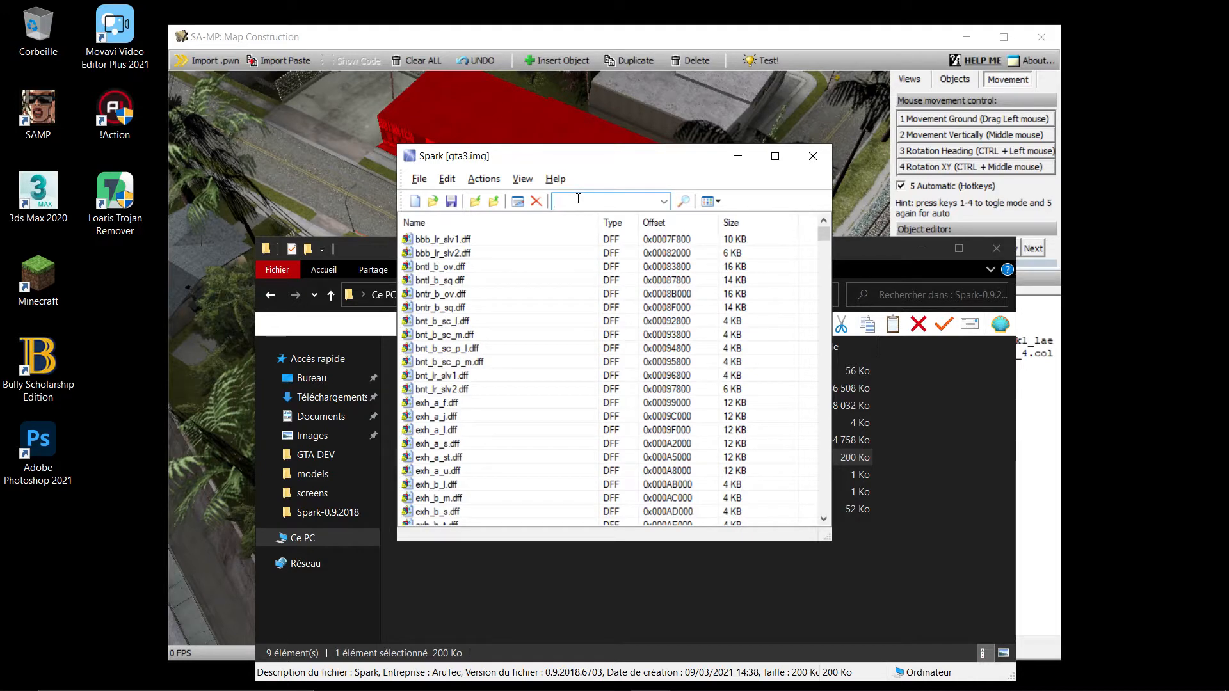
pyautogui.write('barberblock1_lae')
pyautogui.press('Return')
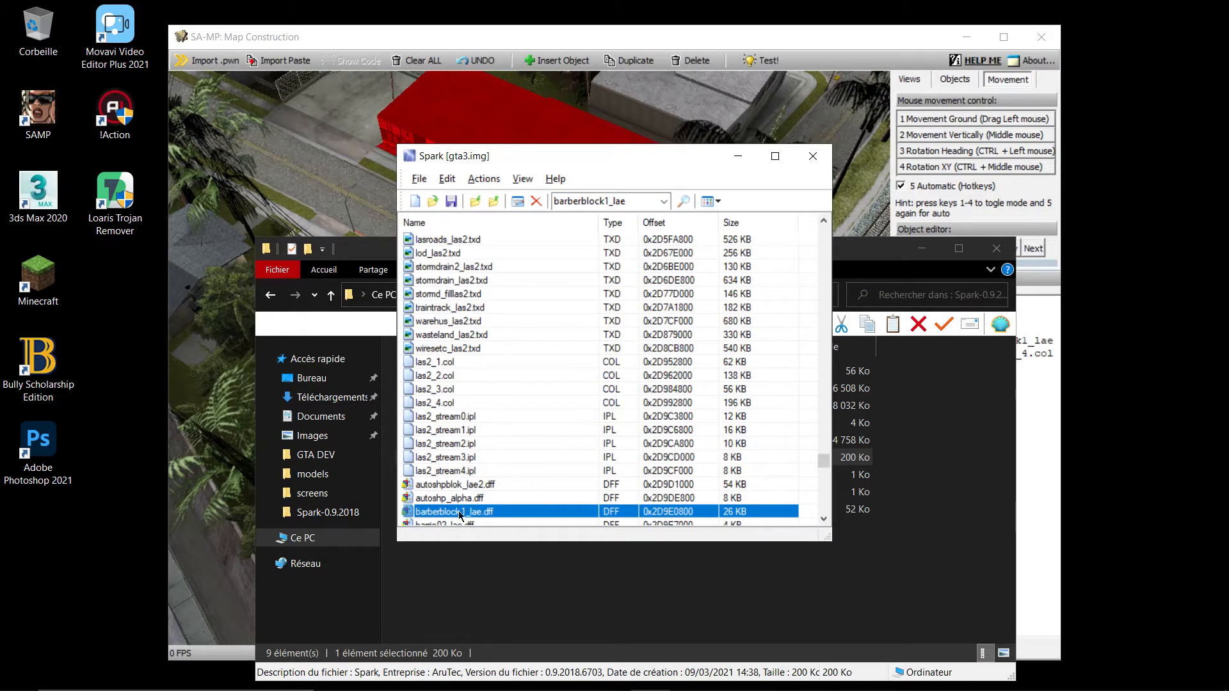
# - Create a desktop folder named "binco groove" and extract barberblock1_lae.dff from the gta3.img archive into it
pyautogui.click(26, 543)
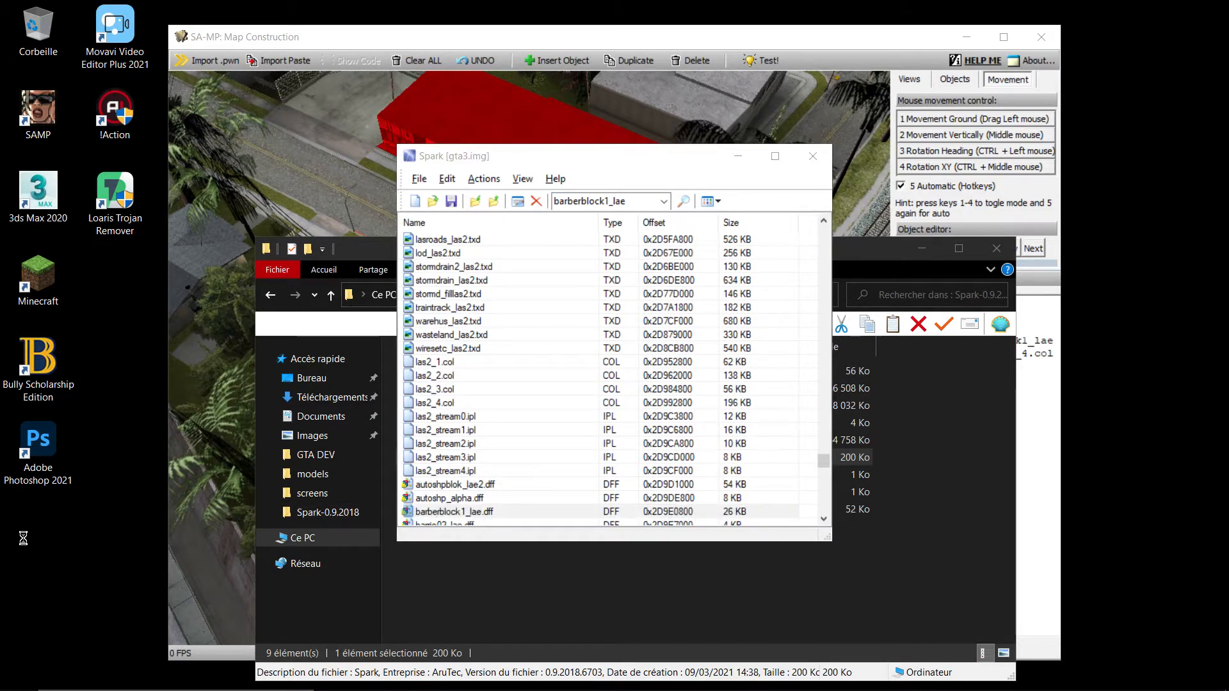
pyautogui.rightClick(25, 543)
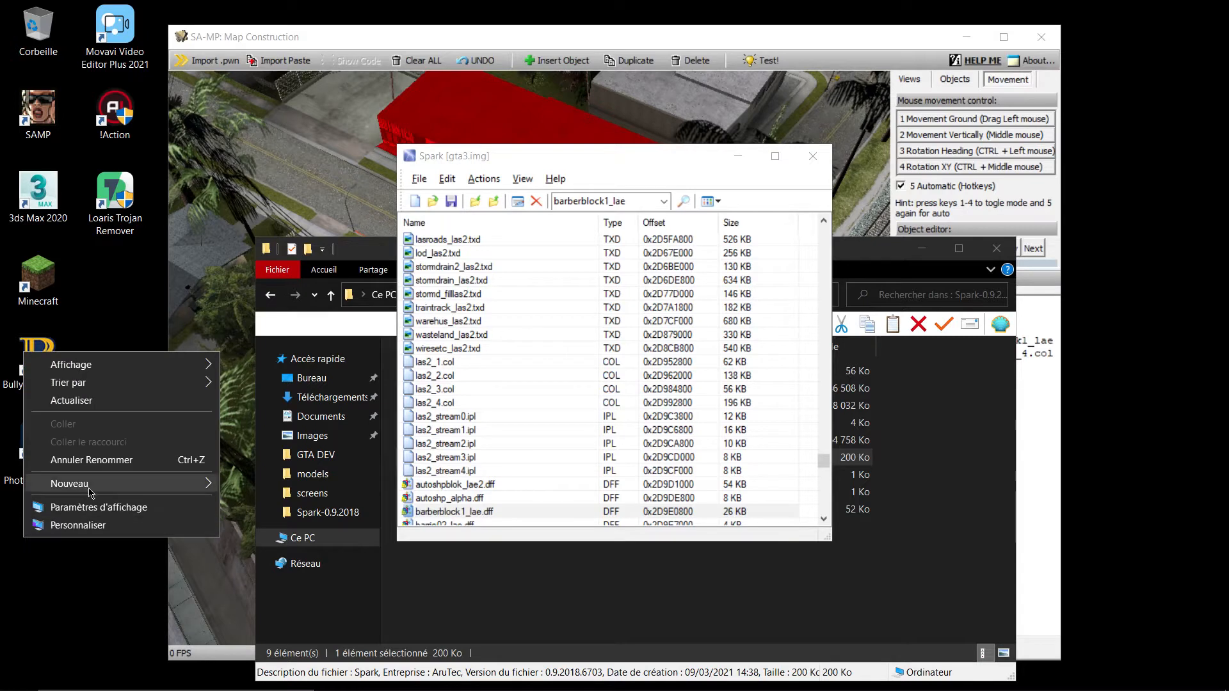
pyautogui.moveTo(117, 489)
pyautogui.click(246, 488)
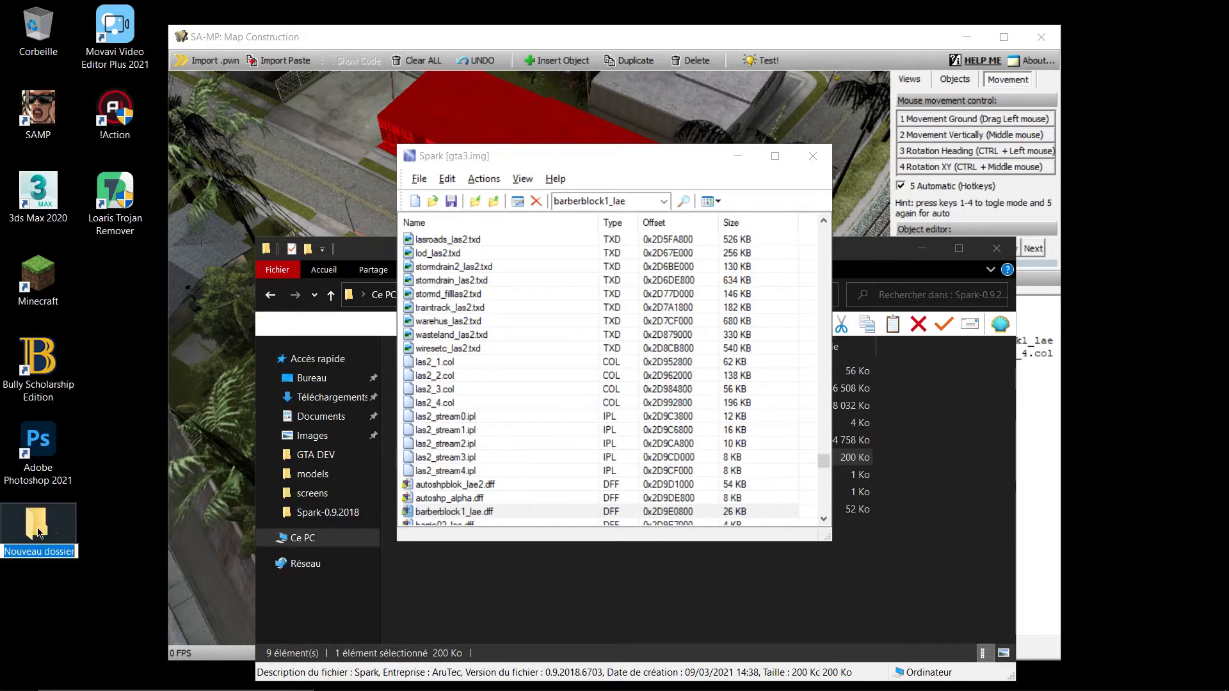
pyautogui.write('open wo')
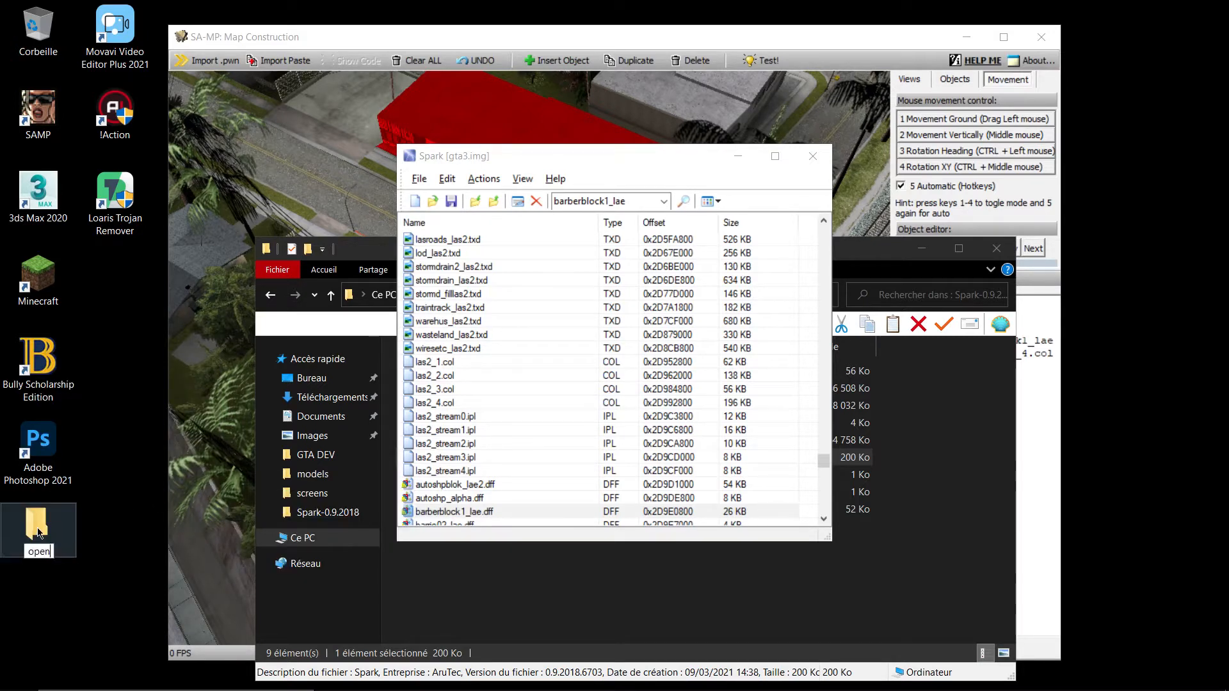
pyautogui.press('BackSpace')
pyautogui.press('BackSpace')
pyautogui.press('BackSpace')
pyautogui.press('BackSpace')
pyautogui.press('BackSpace')
pyautogui.press('BackSpace')
pyautogui.press('BackSpace')
pyautogui.write('binco groove')
pyautogui.press('Return')
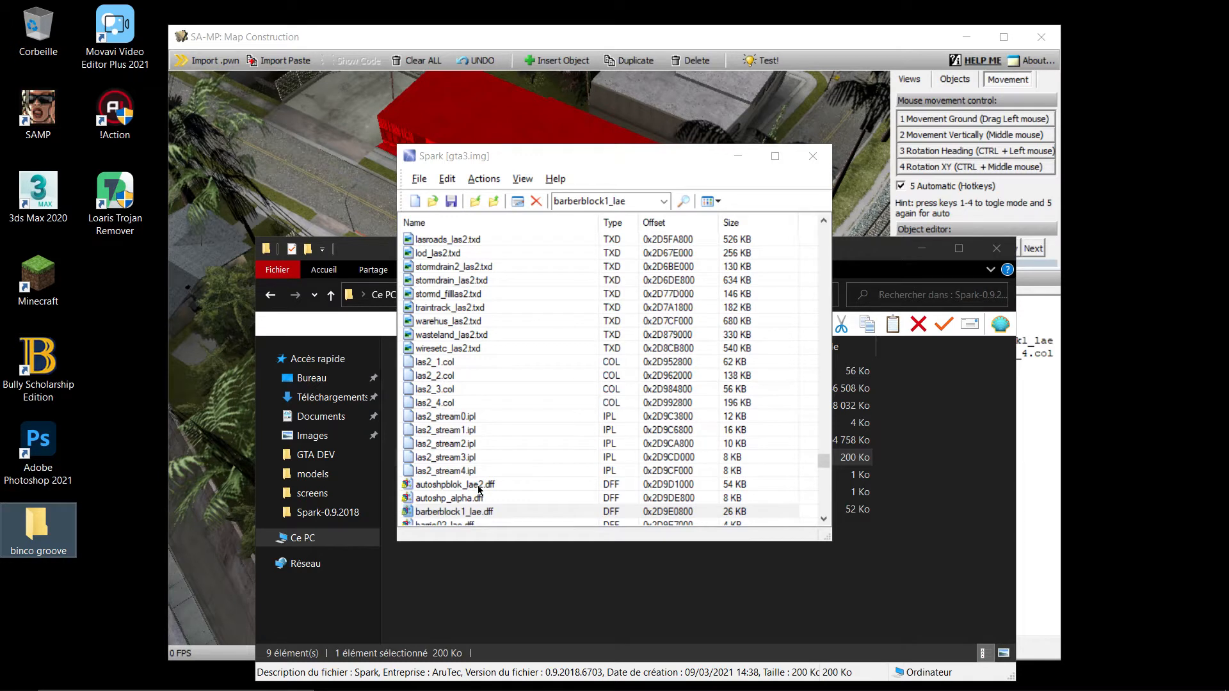
pyautogui.click(455, 512)
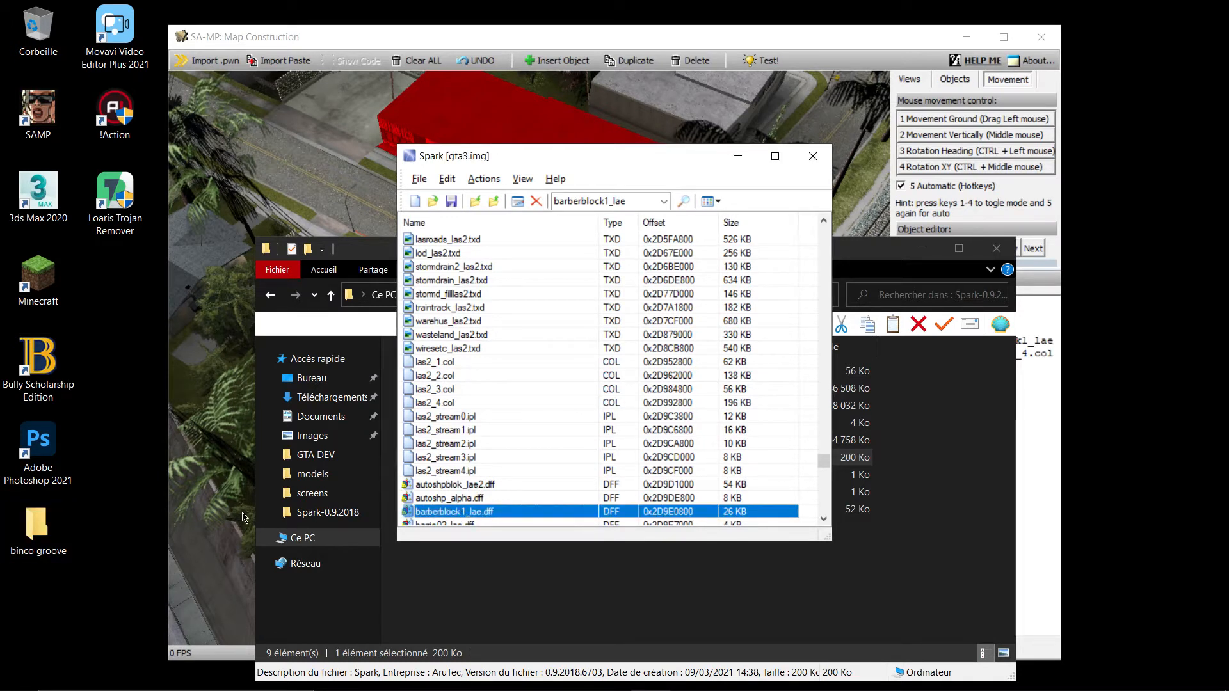
pyautogui.click(43, 525)
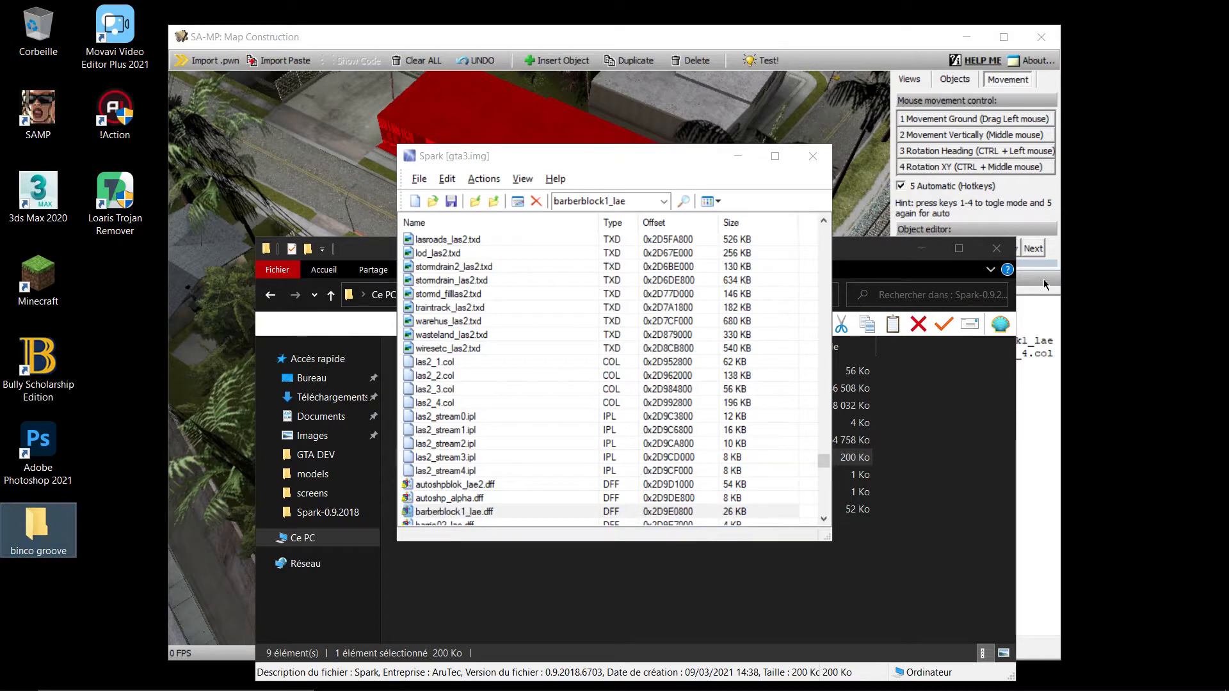
# - Switch to the map editor, reselect the Binco building and copy its texture archive name, templae2land
pyautogui.click(879, 134)
pyautogui.click(878, 134)
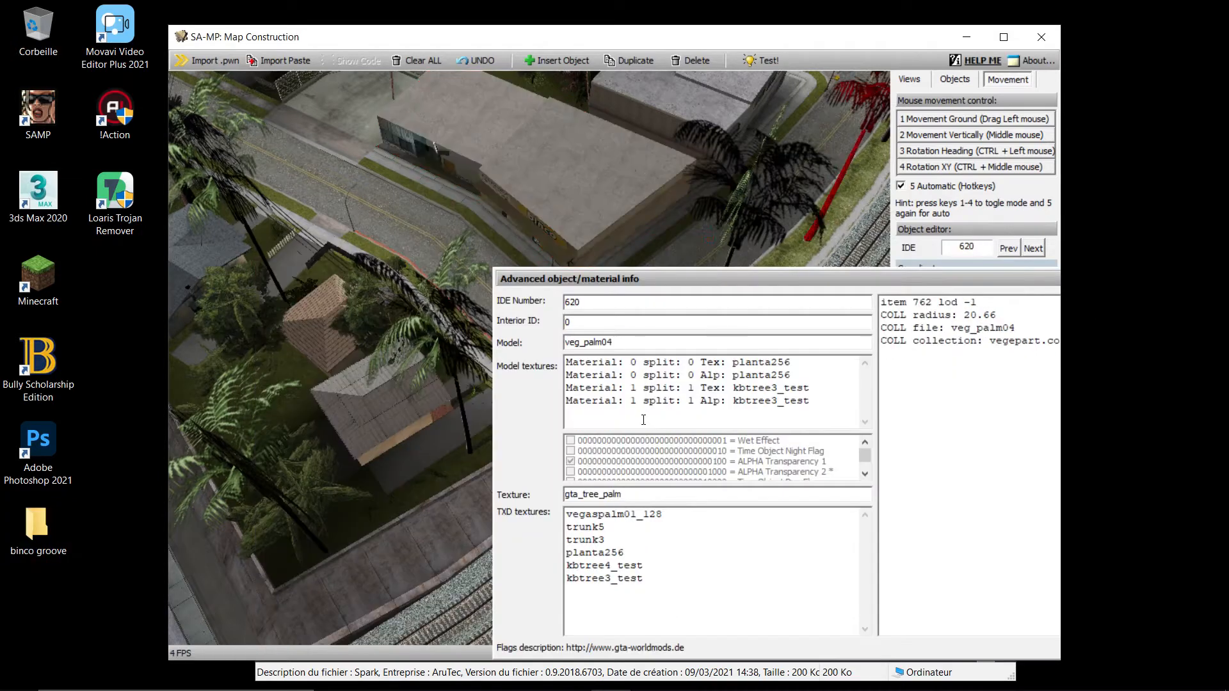
pyautogui.click(554, 204)
pyautogui.moveTo(624, 497); pyautogui.dragTo(544, 486)
pyautogui.hotkey('ctrl', 'c')
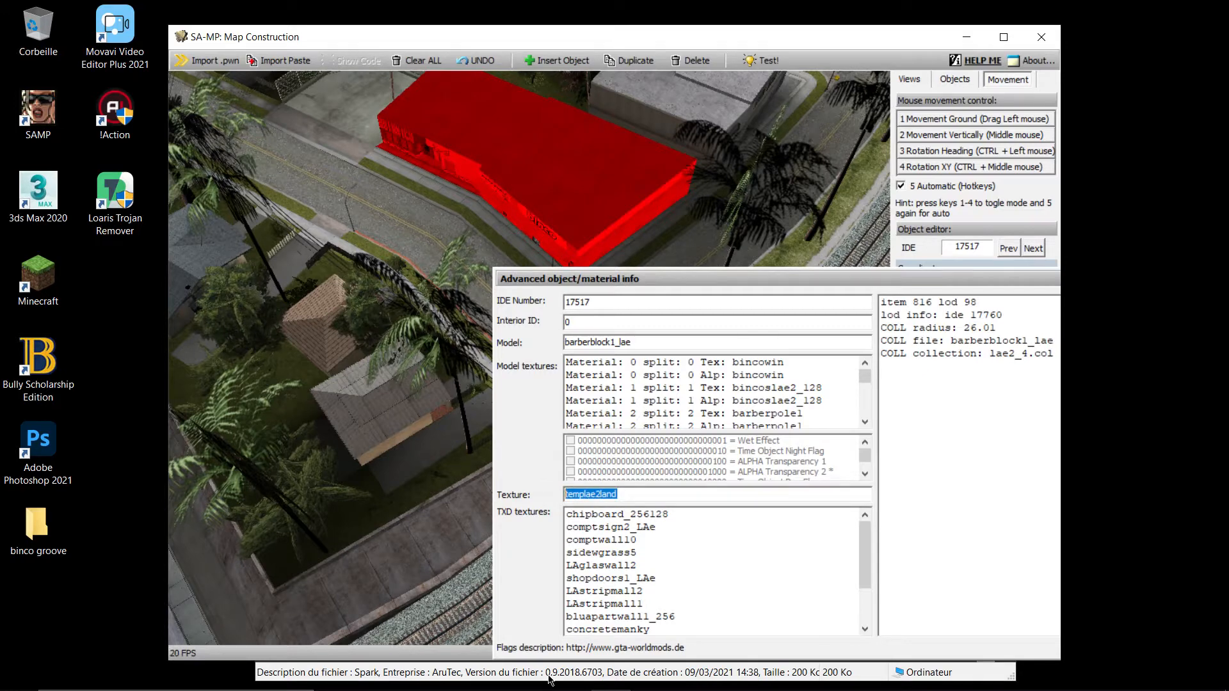
# - Switch to Spark, search gta3.img for templae2land and extract templae2land.txd into the binco groove folder
pyautogui.moveTo(568, 685)
pyautogui.click(648, 680)
pyautogui.doubleClick(601, 202)
pyautogui.hotkey('ctrl', 'v')
pyautogui.press('Return')
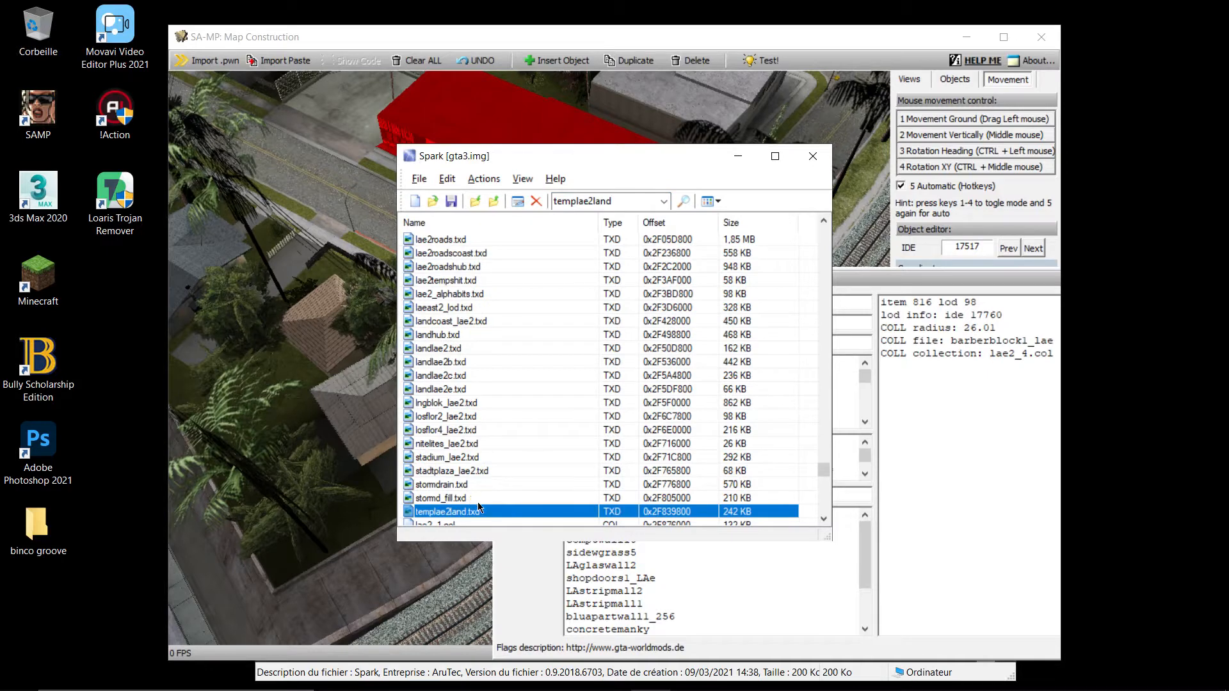
pyautogui.click(24, 529)
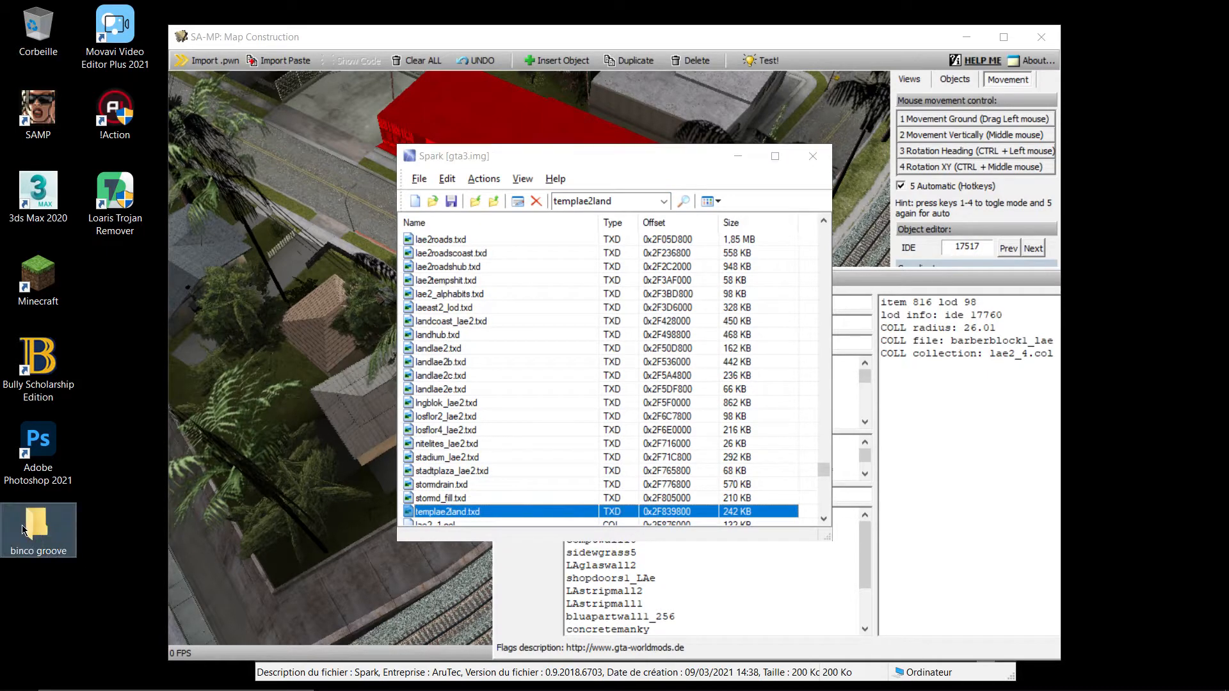
# - Close Spark, the map editor and the Spark-0.9.2018 folder window, and open the binco groove folder from the desktop
pyautogui.click(803, 154)
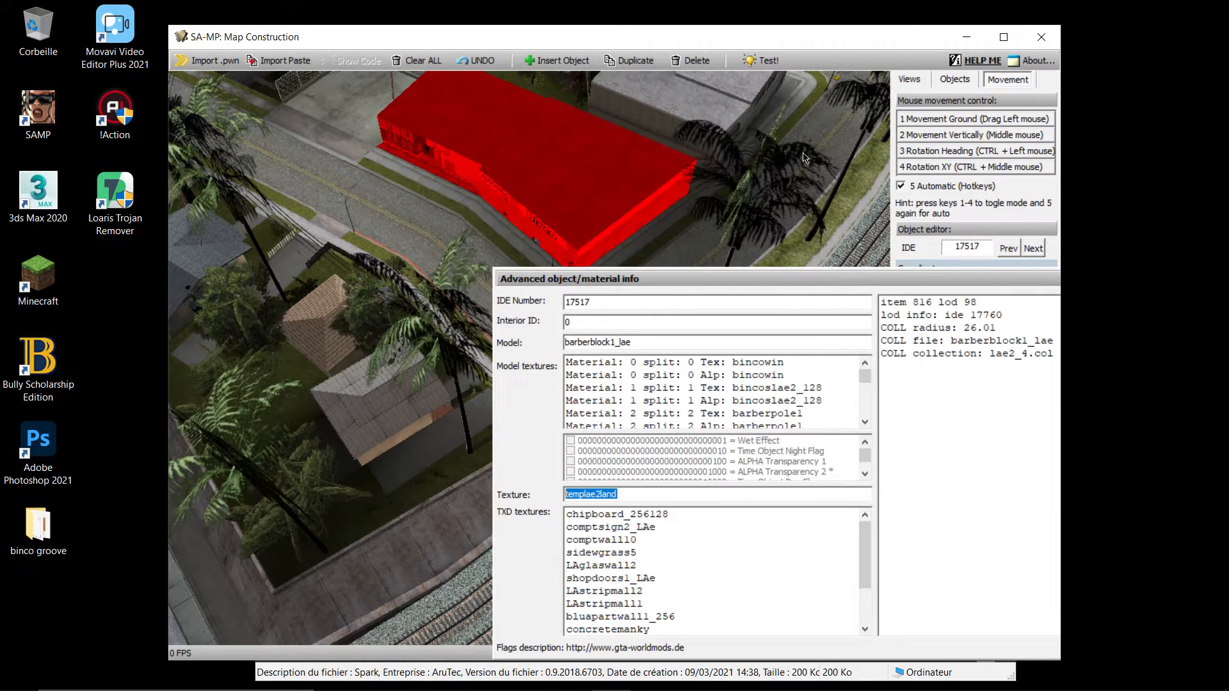
pyautogui.click(1043, 41)
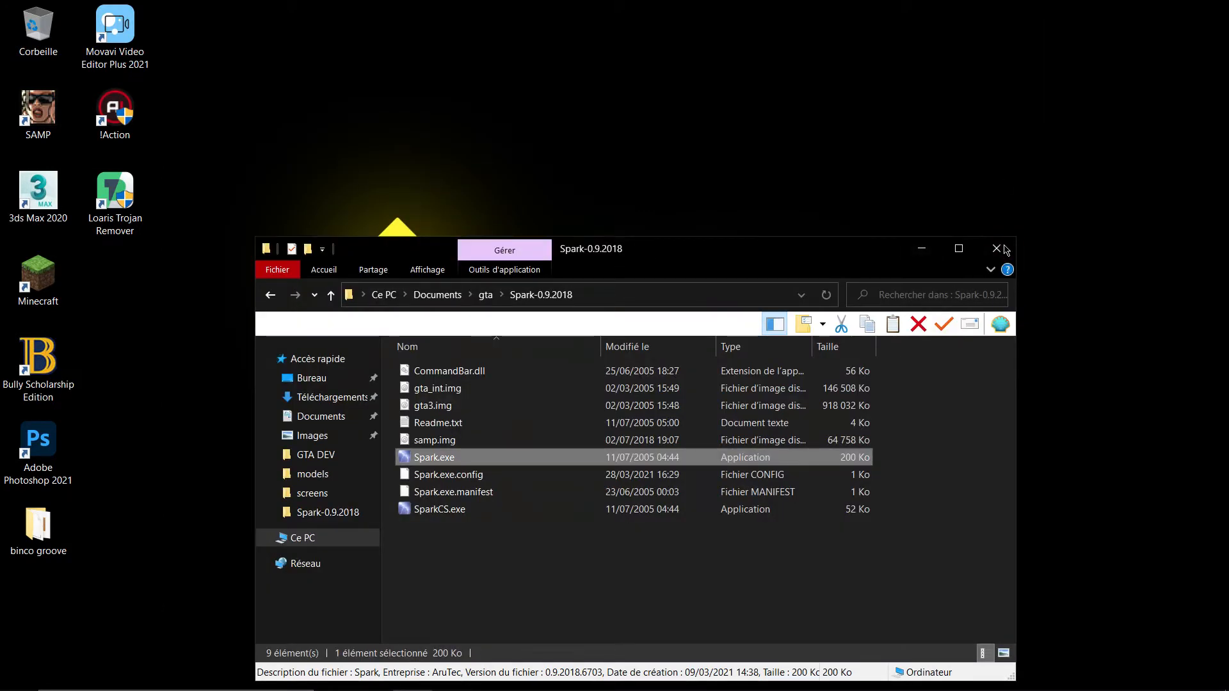
pyautogui.click(1002, 250)
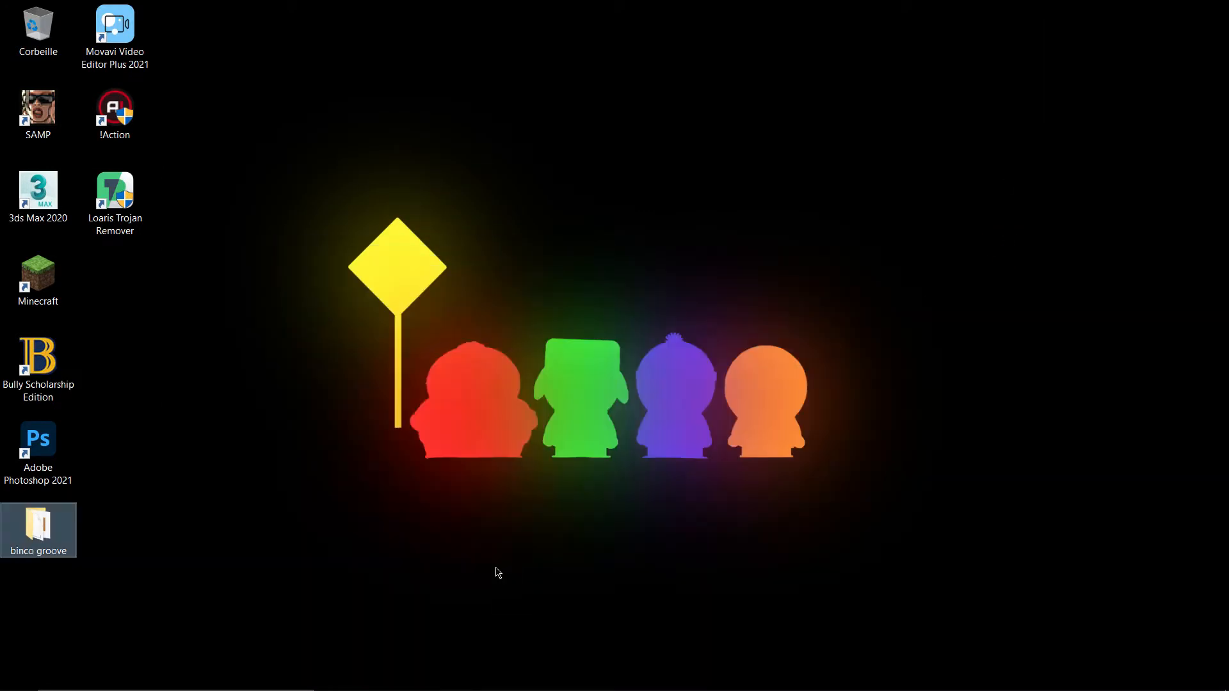
pyautogui.doubleClick(46, 531)
pyautogui.moveTo(584, 257); pyautogui.dragTo(640, 140)
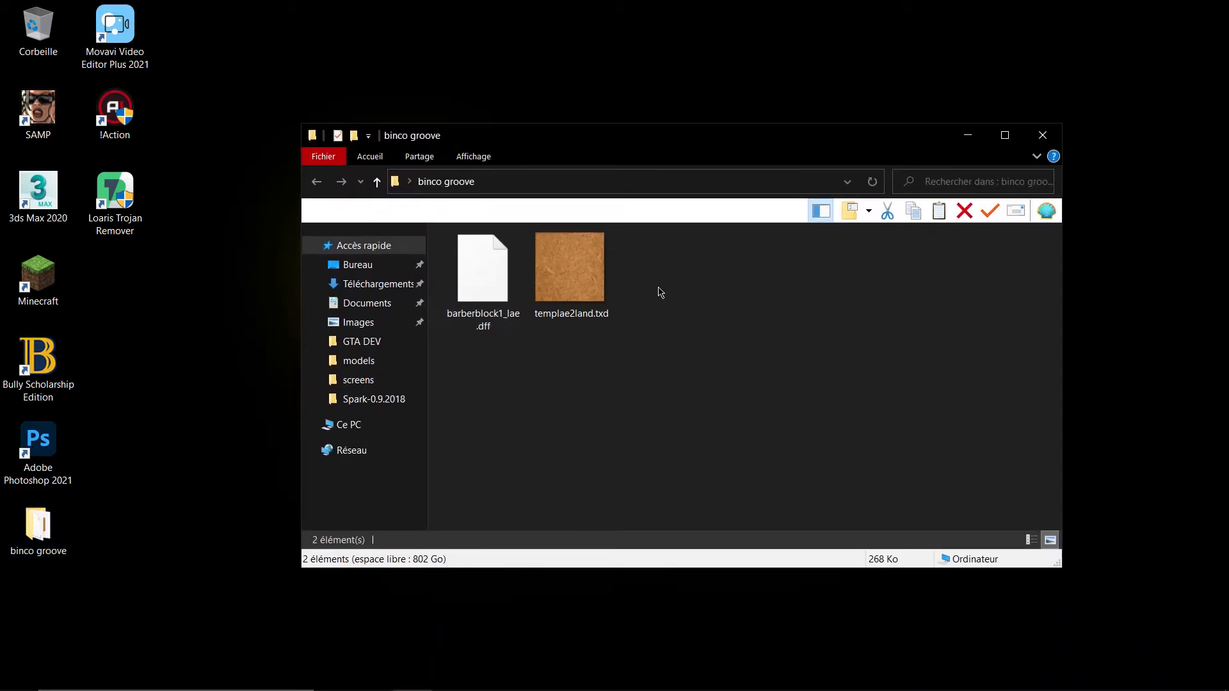
pyautogui.rightClick(704, 278)
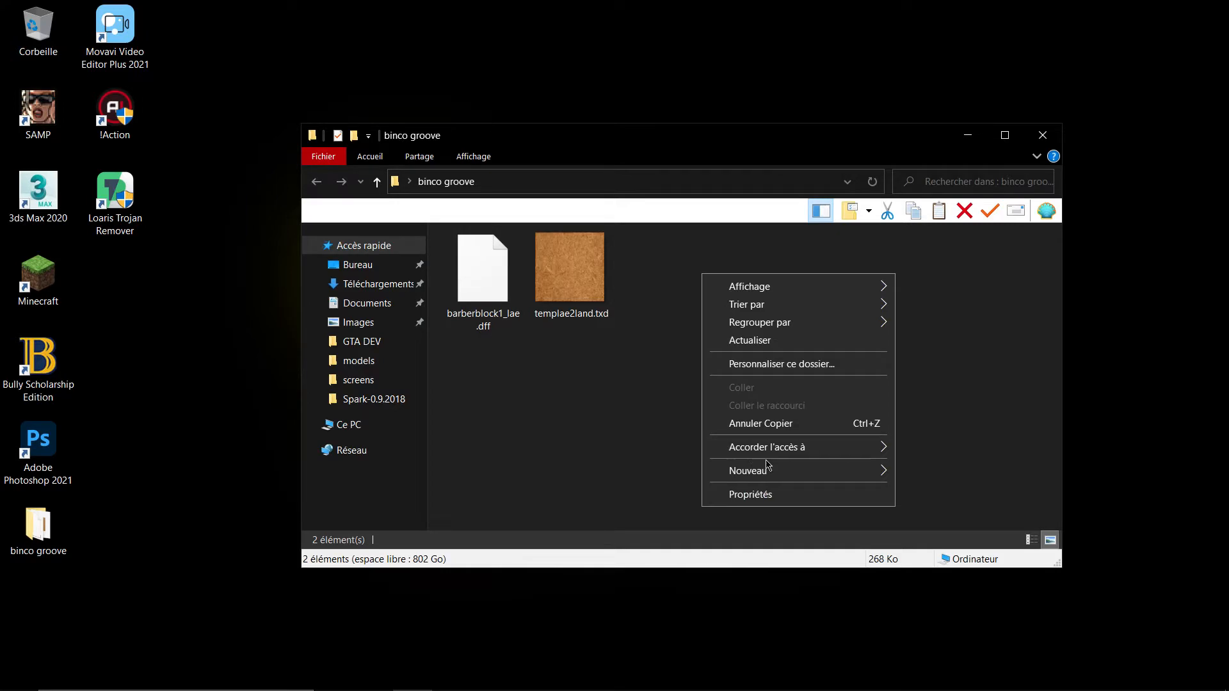
pyautogui.moveTo(792, 470)
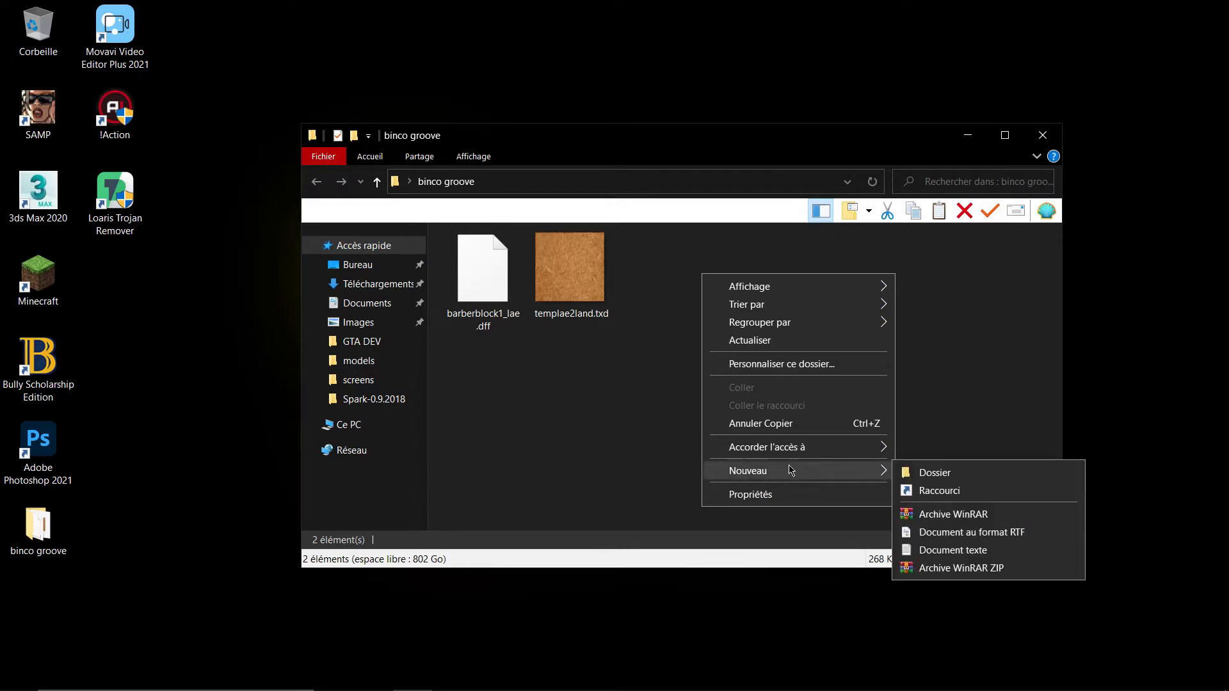
pyautogui.click(446, 371)
# - Open templae2land.txd in Magic.TXD, export all its textures as PNG into the binco groove folder and close the program
pyautogui.click(594, 274)
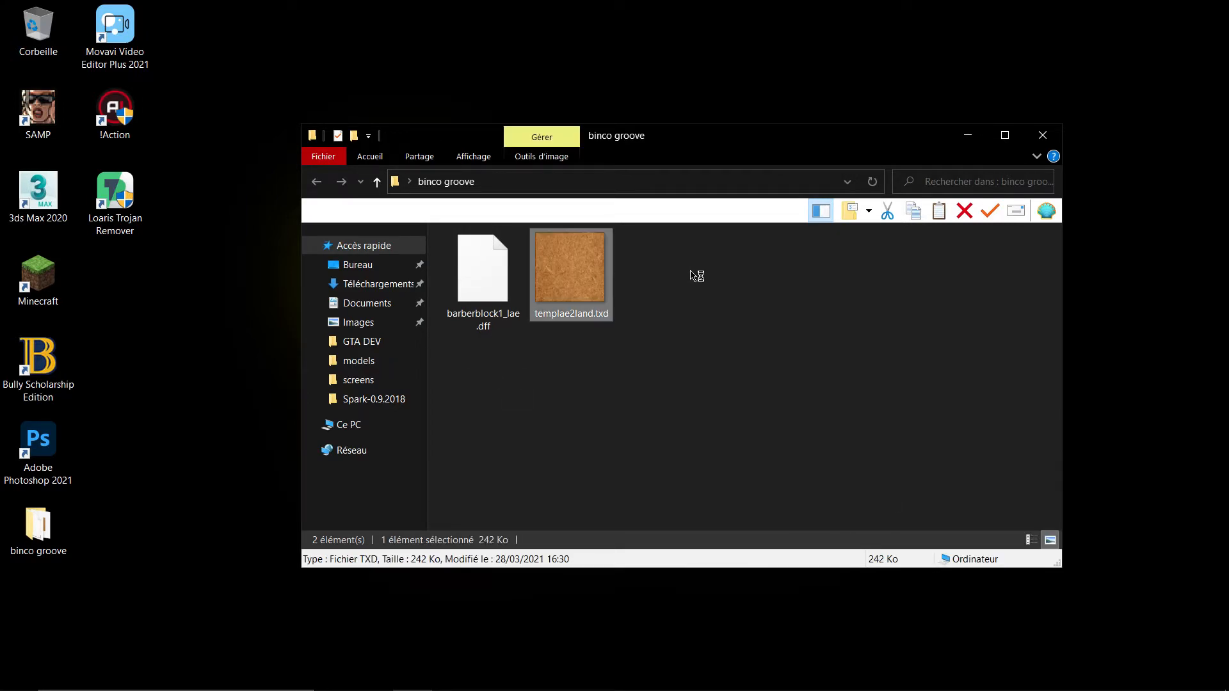
pyautogui.click(554, 226)
pyautogui.click(558, 426)
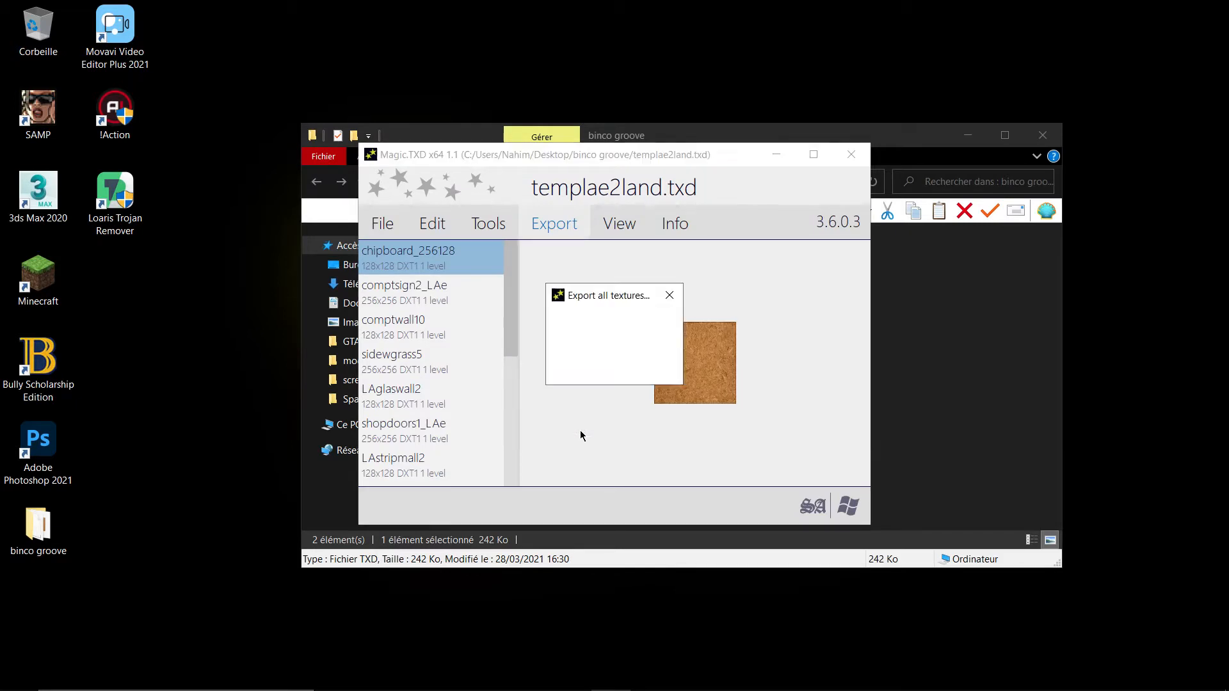
pyautogui.click(593, 366)
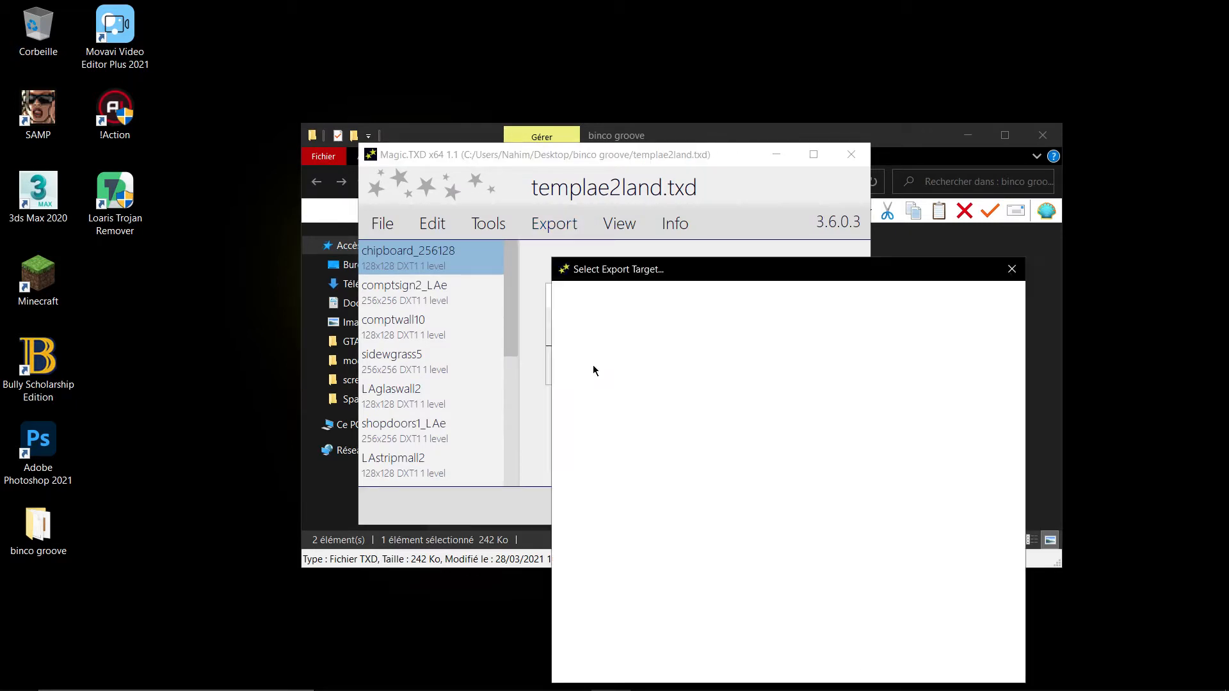
pyautogui.doubleClick(729, 390)
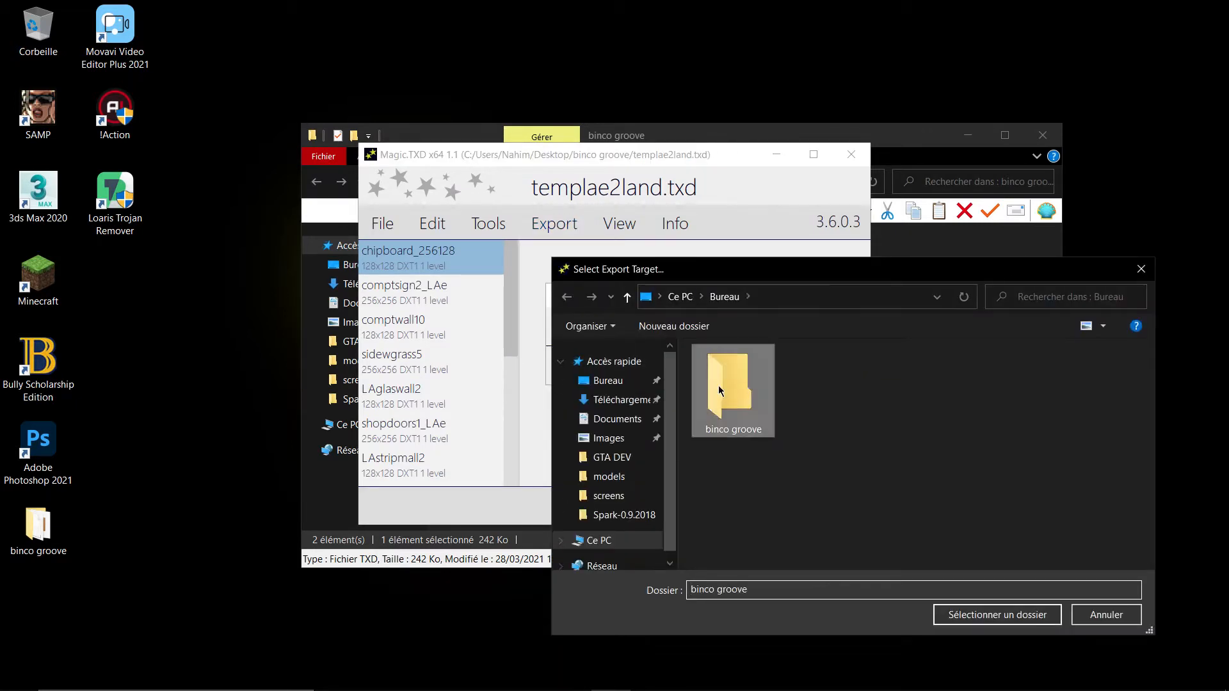
pyautogui.click(1016, 616)
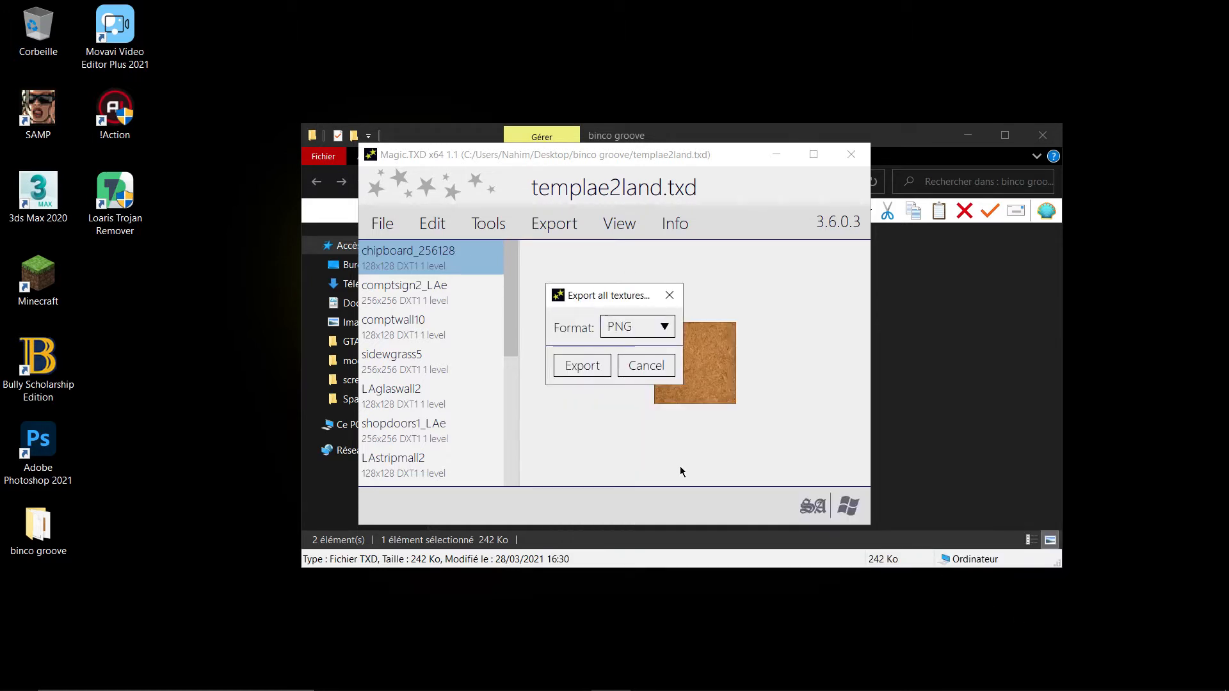
pyautogui.press('Return')
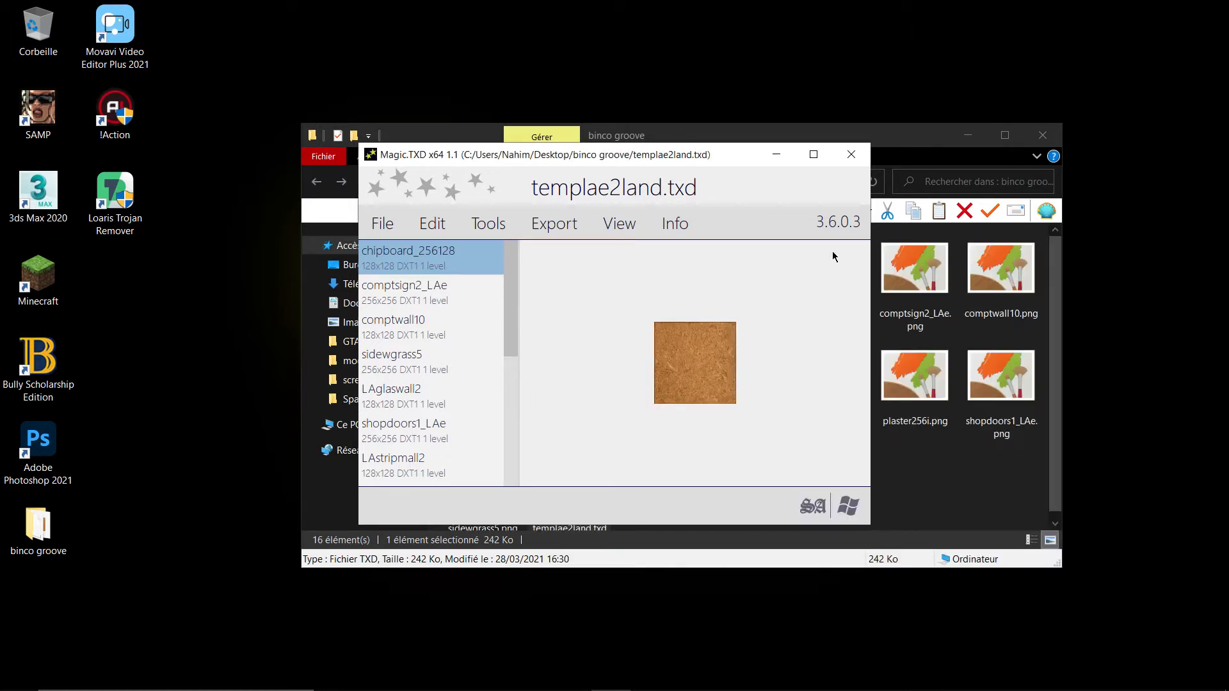
pyautogui.click(850, 154)
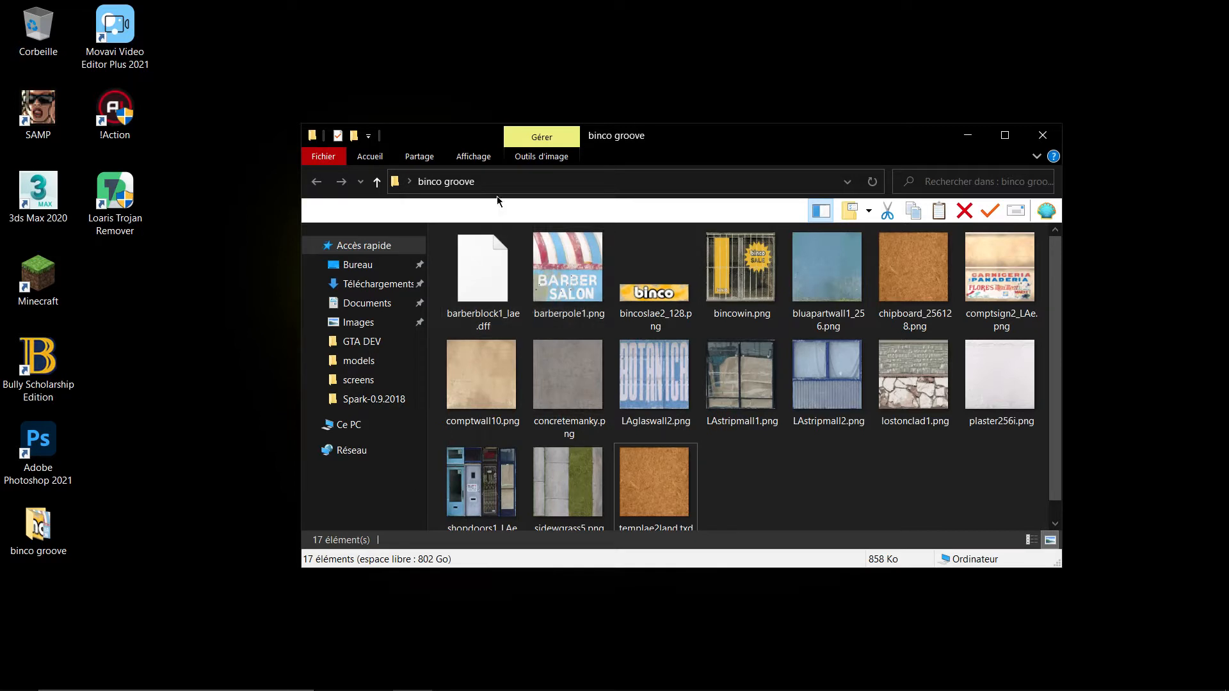
# - Hide the file name extensions in the binco groove folder and show them again
pyautogui.click(475, 160)
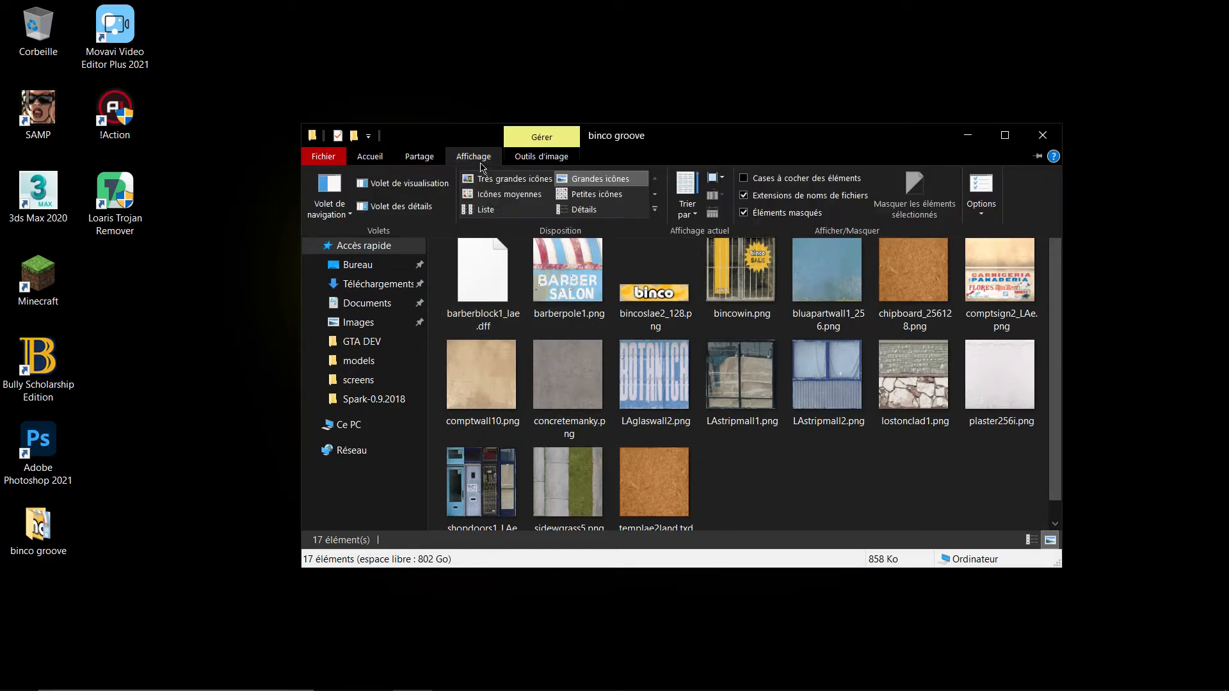
pyautogui.click(746, 197)
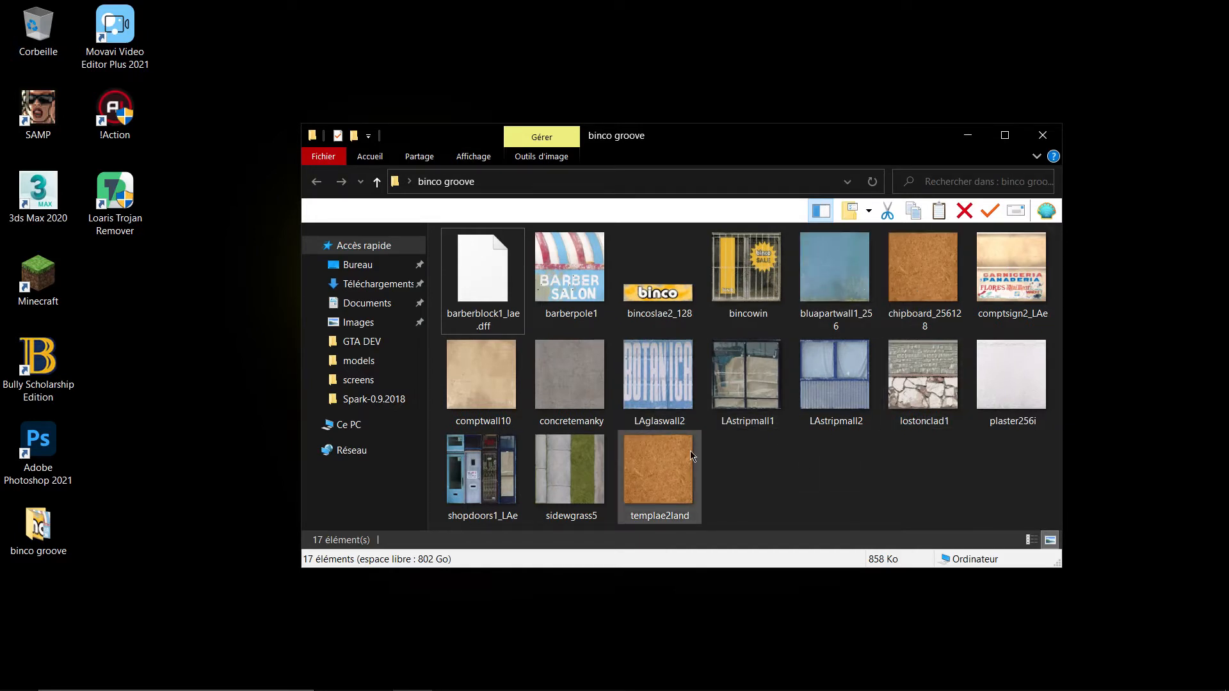
pyautogui.click(664, 505)
pyautogui.click(746, 496)
pyautogui.click(479, 160)
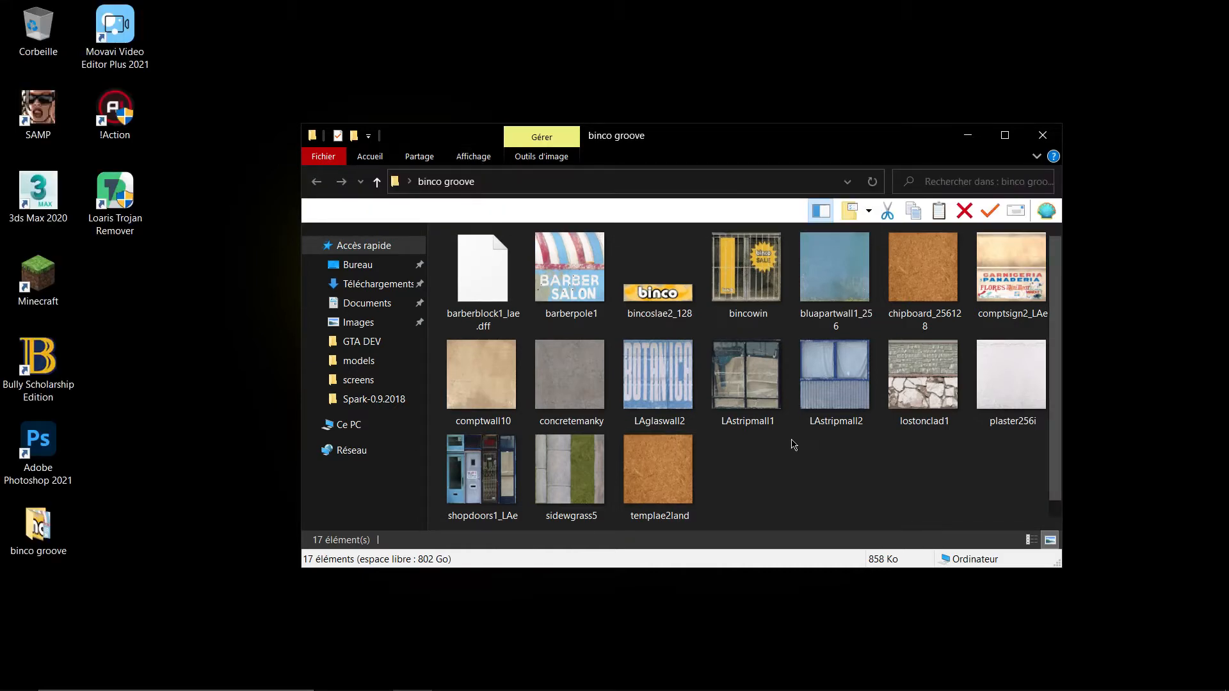
# - Examine the extracted DFF and TXD files and the exported PNG textures in the binco groove folder
pyautogui.scroll(-1, 712, 474)
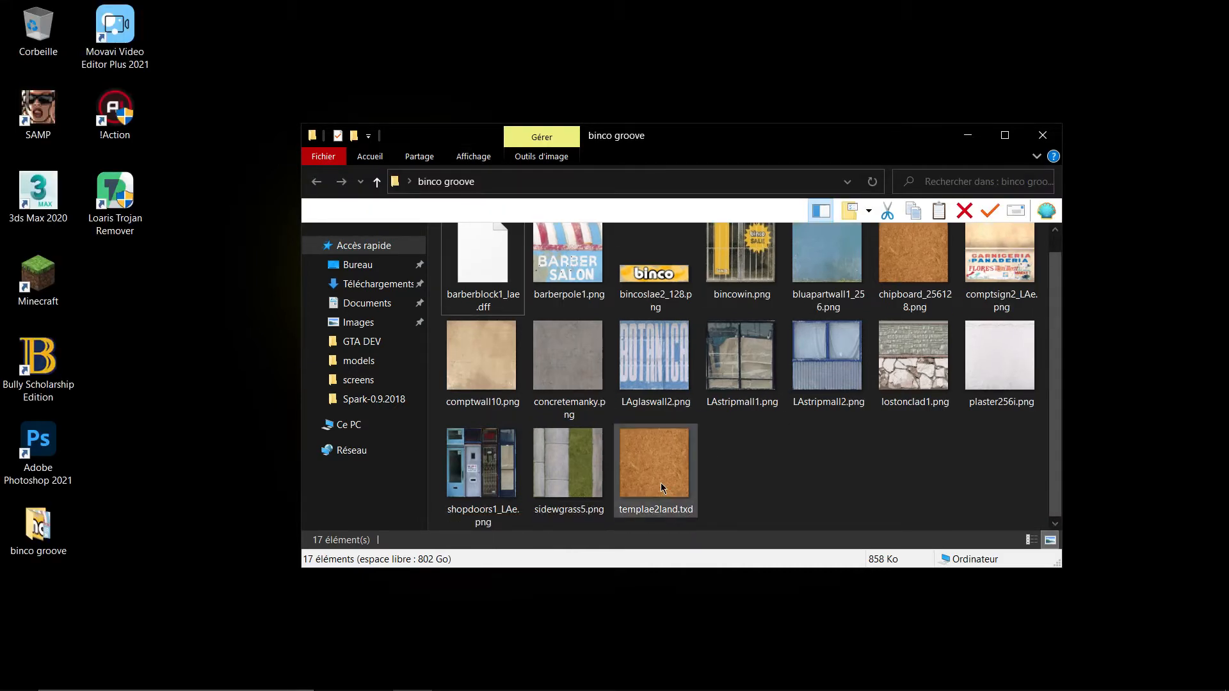
pyautogui.click(679, 510)
pyautogui.click(889, 295)
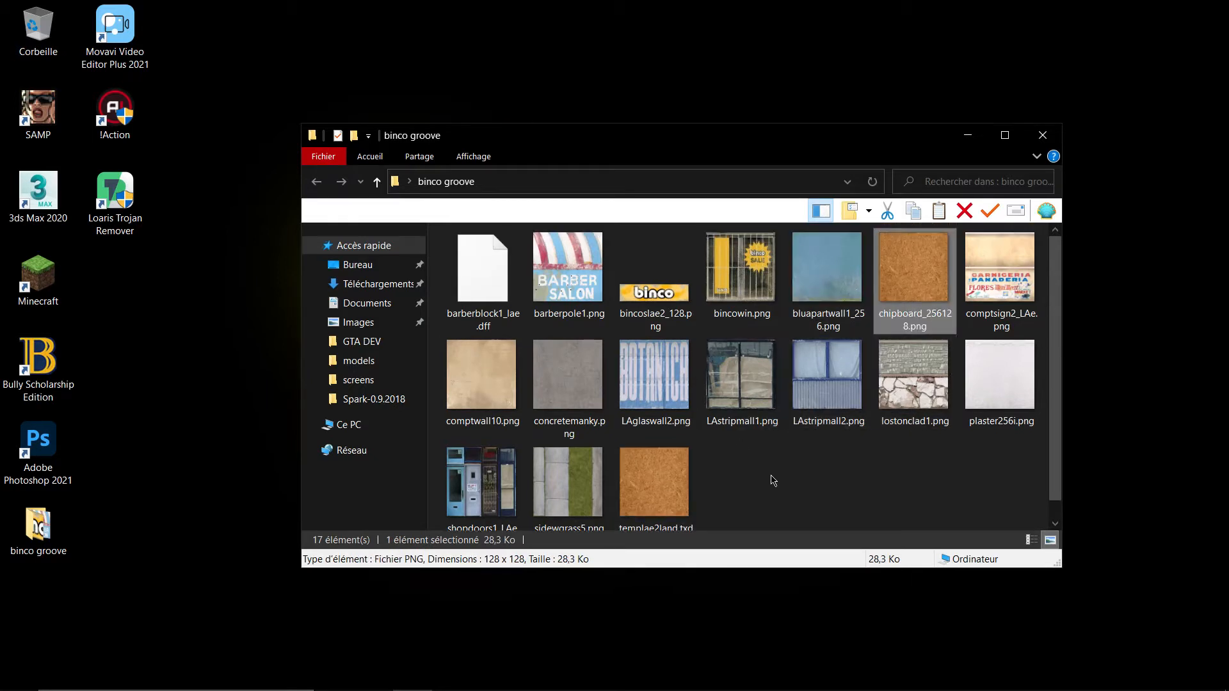
pyautogui.click(473, 282)
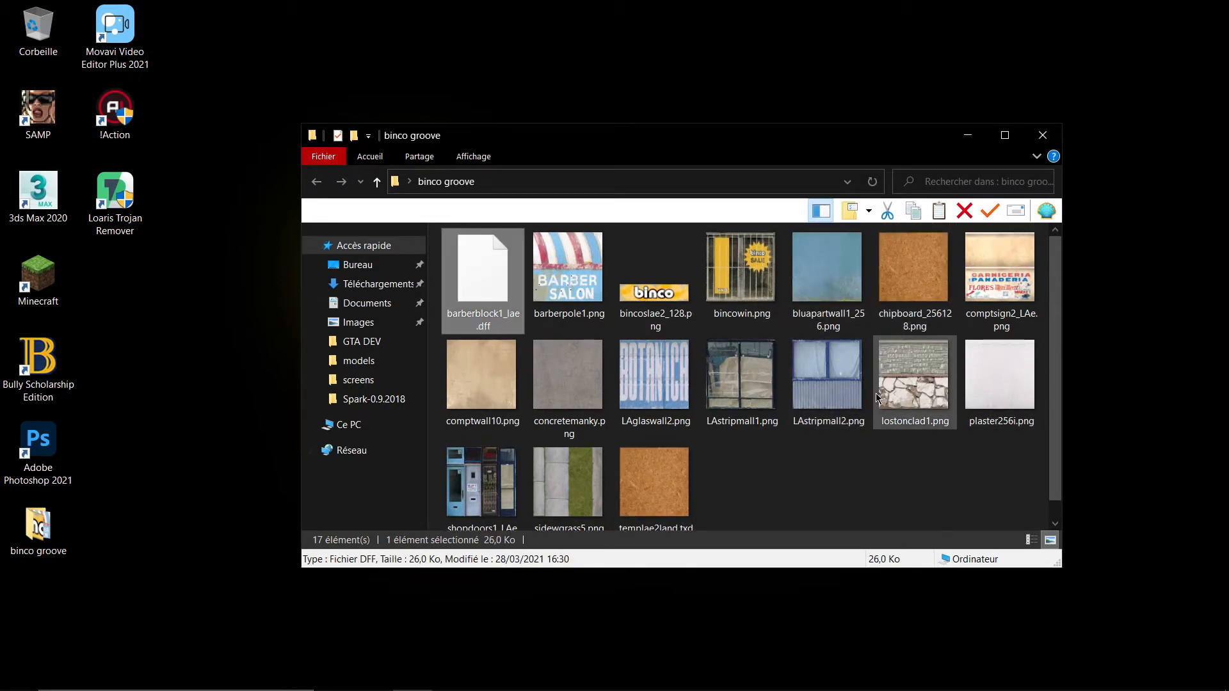
pyautogui.click(971, 400)
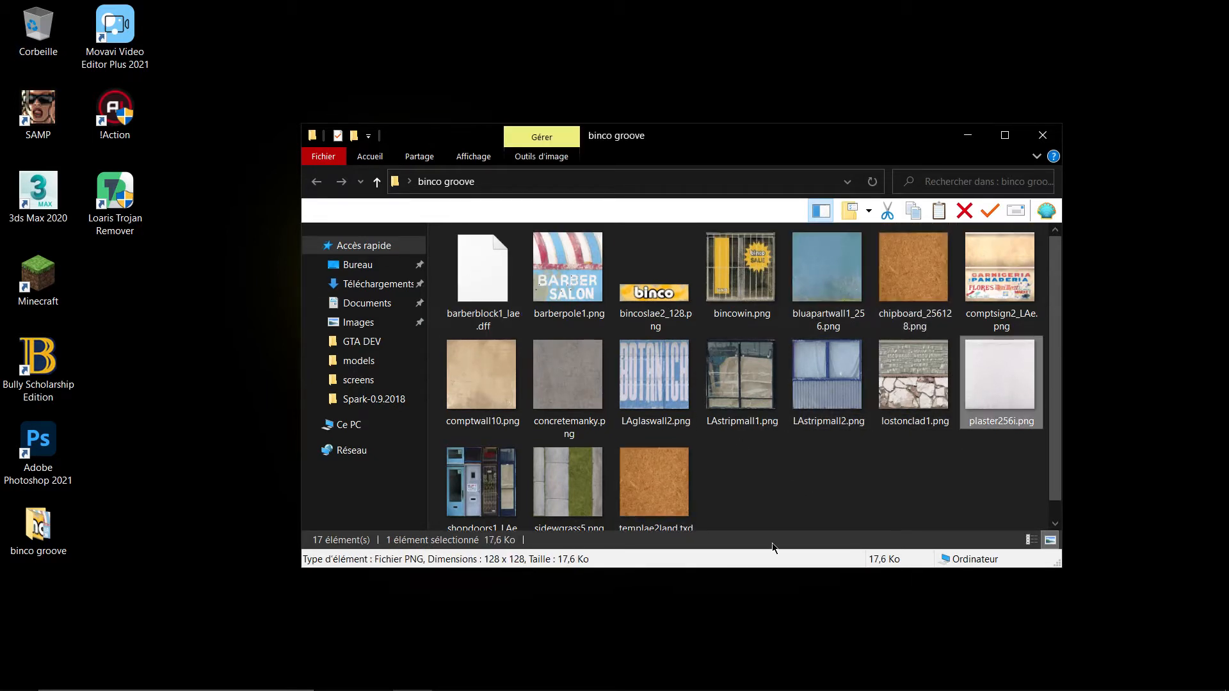
pyautogui.click(794, 493)
# - Switch to 3ds Max and import barberblock1_lae.dff from the binco groove folder using the DFF IO tool of Kam's GTA Scripts
pyautogui.click(571, 674)
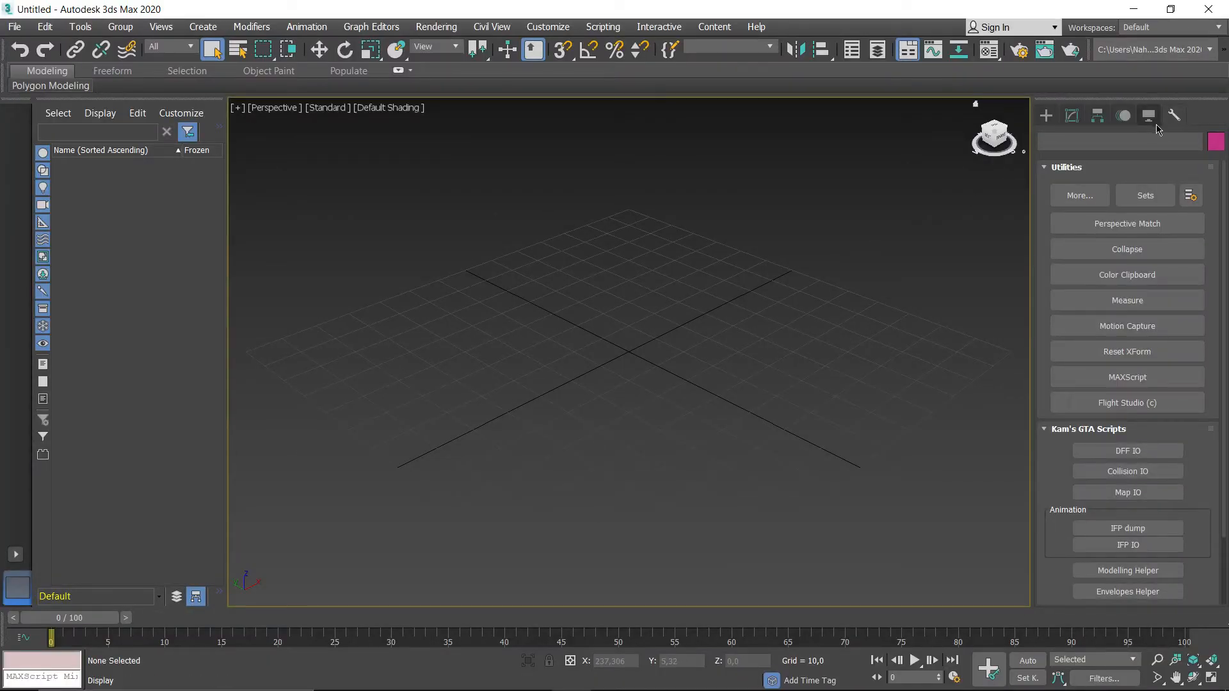
pyautogui.click(1132, 453)
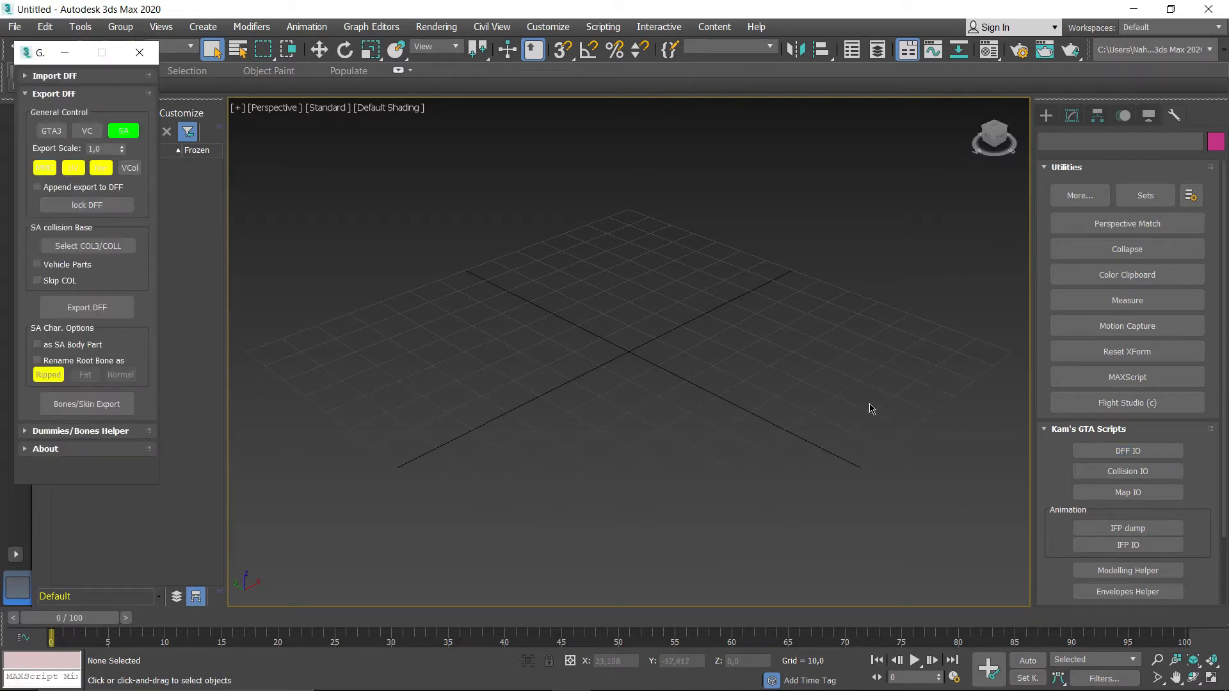
pyautogui.click(78, 76)
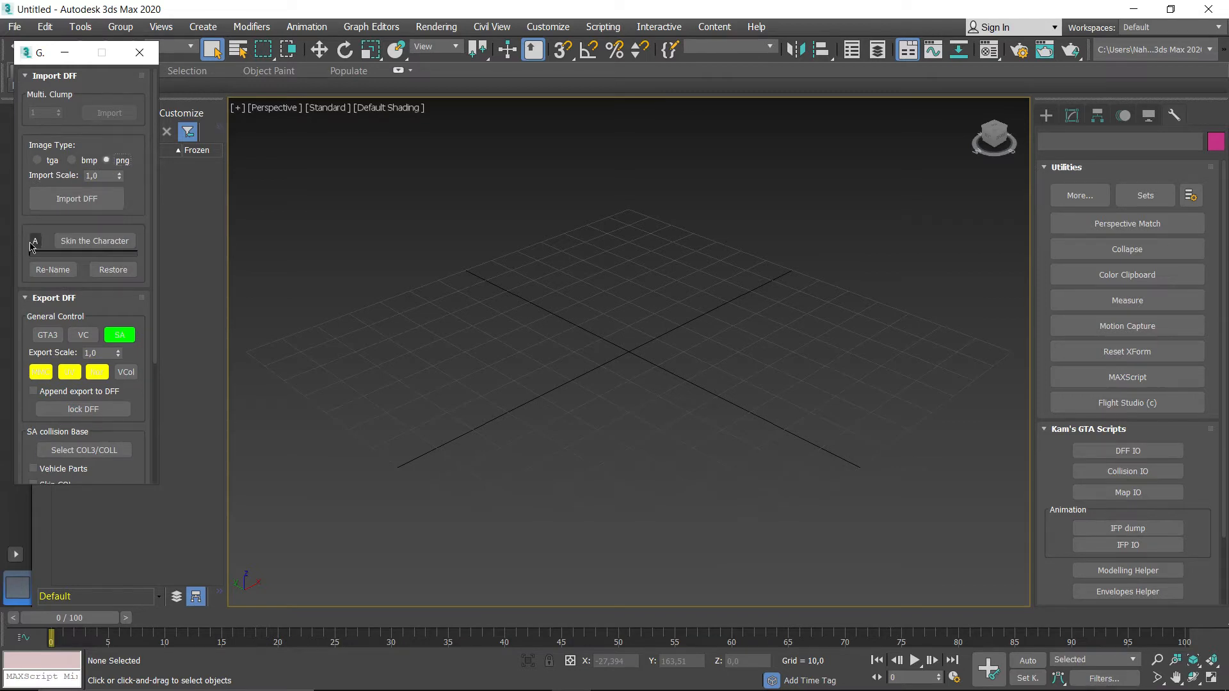
pyautogui.click(81, 198)
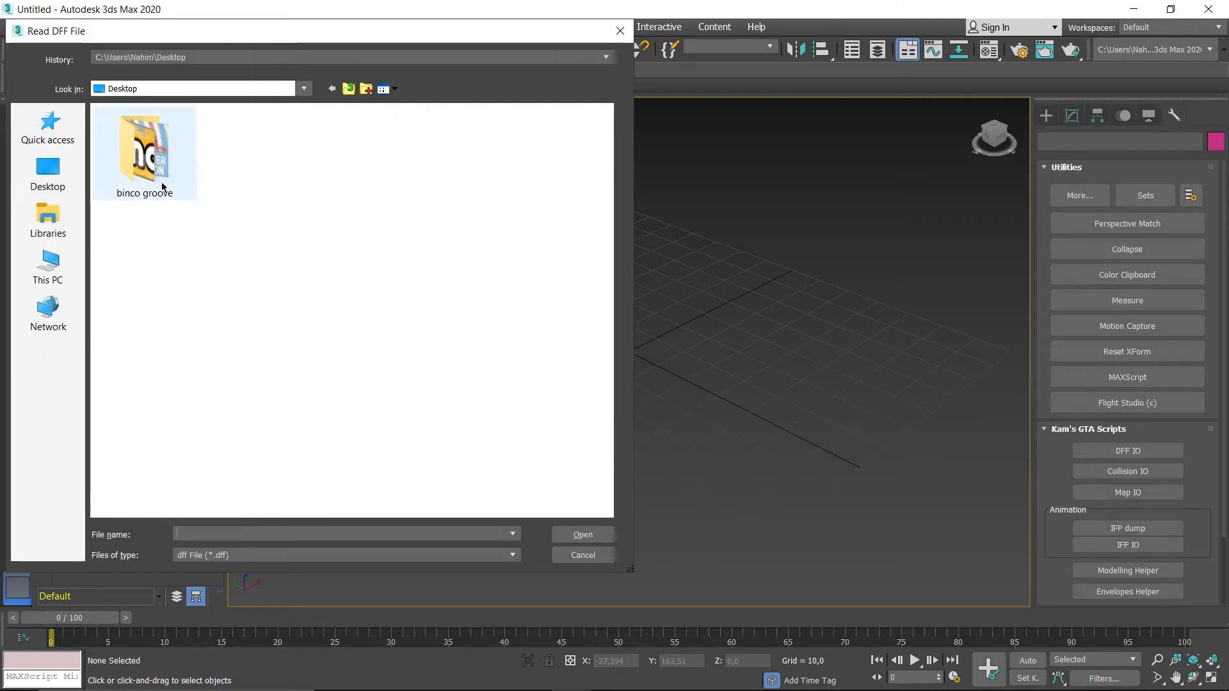
pyautogui.doubleClick(170, 132)
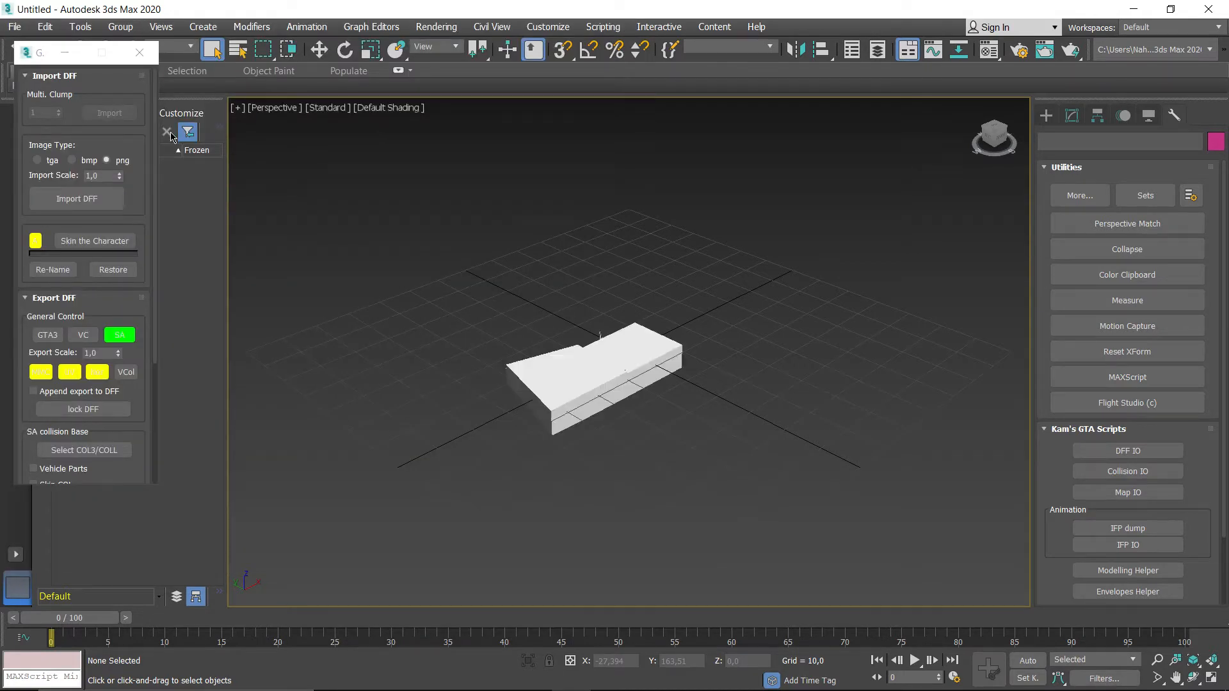
# - Select the imported building and inspect it from its storefront side
pyautogui.click(551, 380)
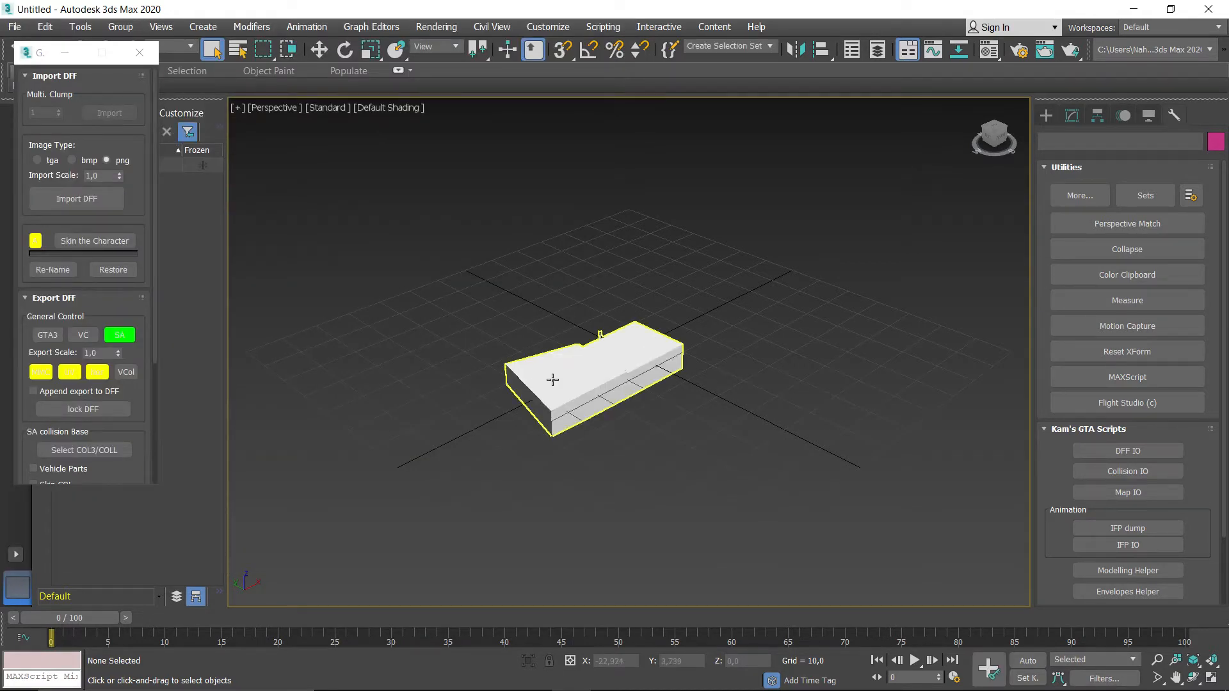
pyautogui.click(552, 380)
pyautogui.keyDown('alt'); pyautogui.moveTo(559, 365); pyautogui.dragTo(739, 341, button='middle'); pyautogui.keyUp('alt')
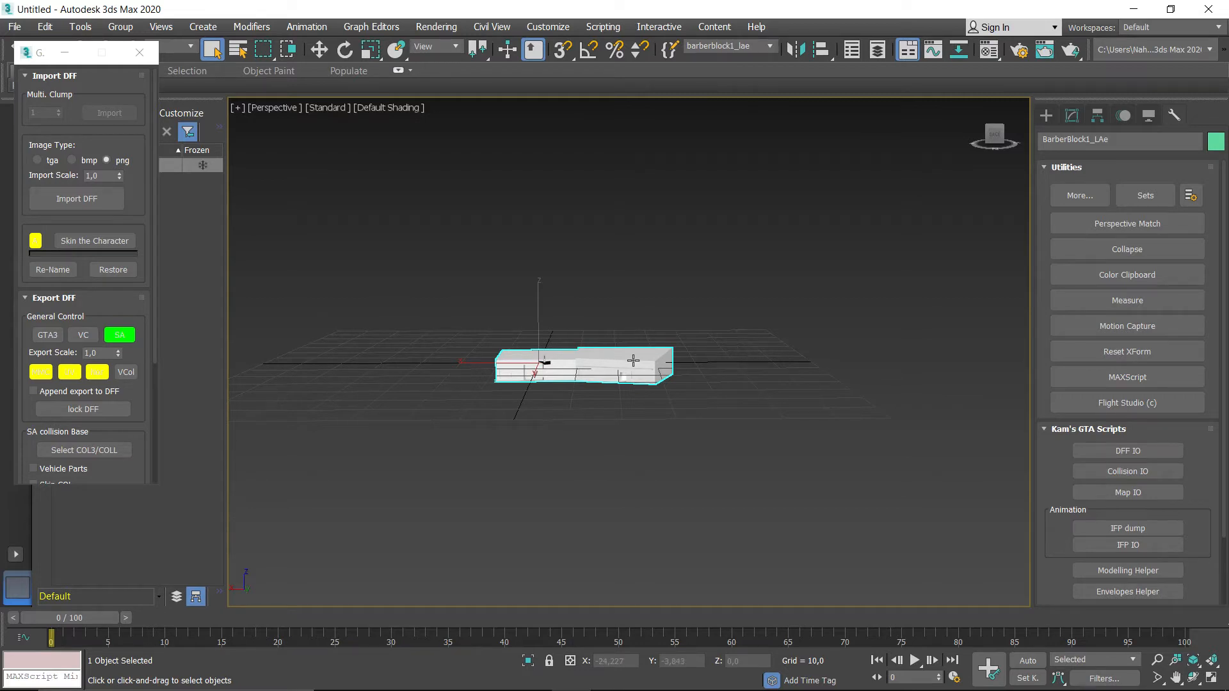
pyautogui.scroll(2, 558, 361)
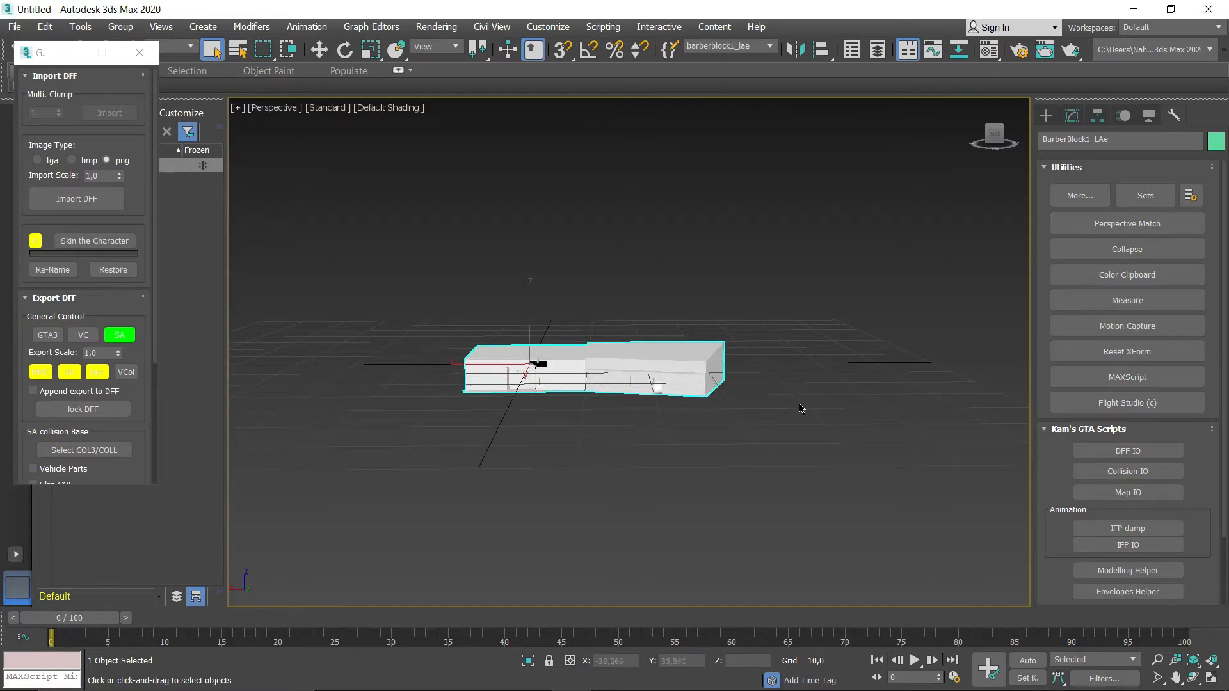
# - Try moving the building about 30 units along the X axis and undo the move
pyautogui.press('w')
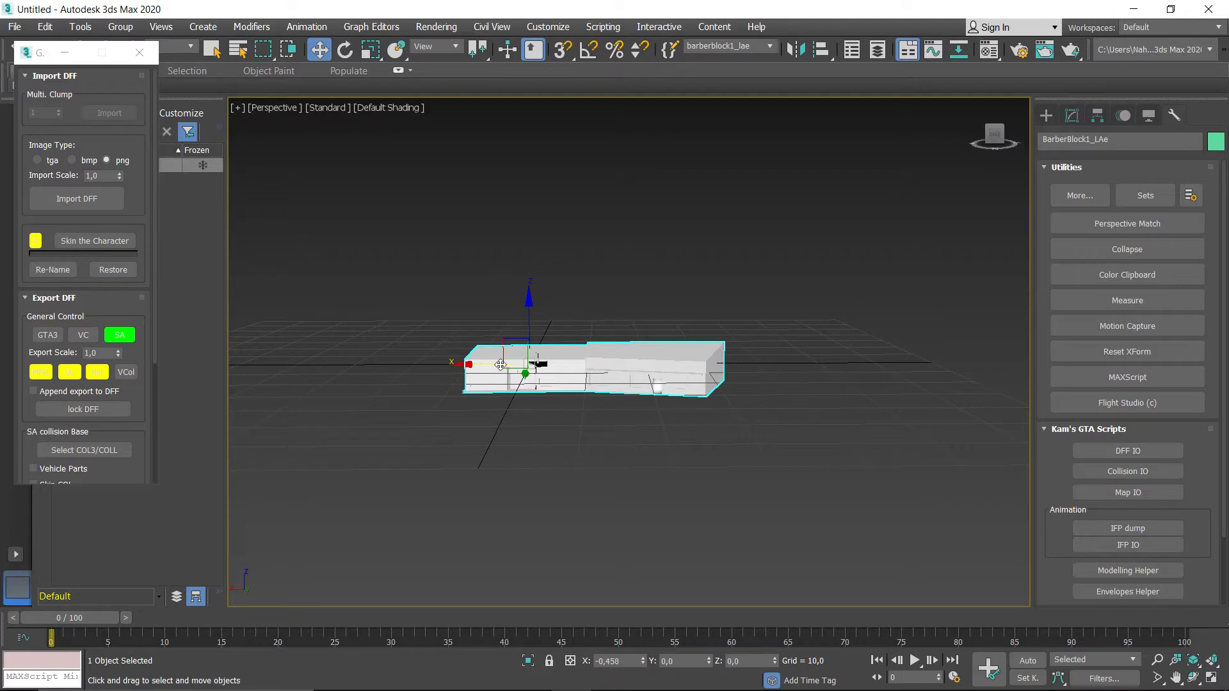
pyautogui.moveTo(477, 366); pyautogui.dragTo(656, 370)
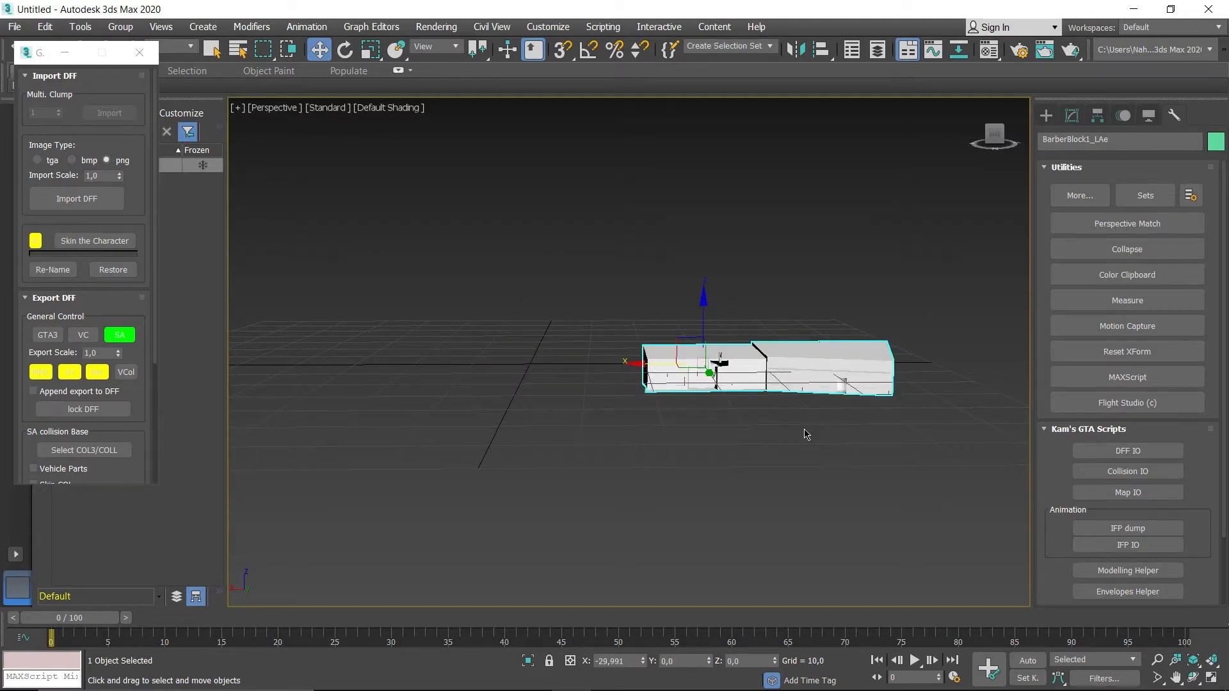
pyautogui.hotkey('ctrl', 'z')
pyautogui.click(679, 429)
pyautogui.click(549, 371)
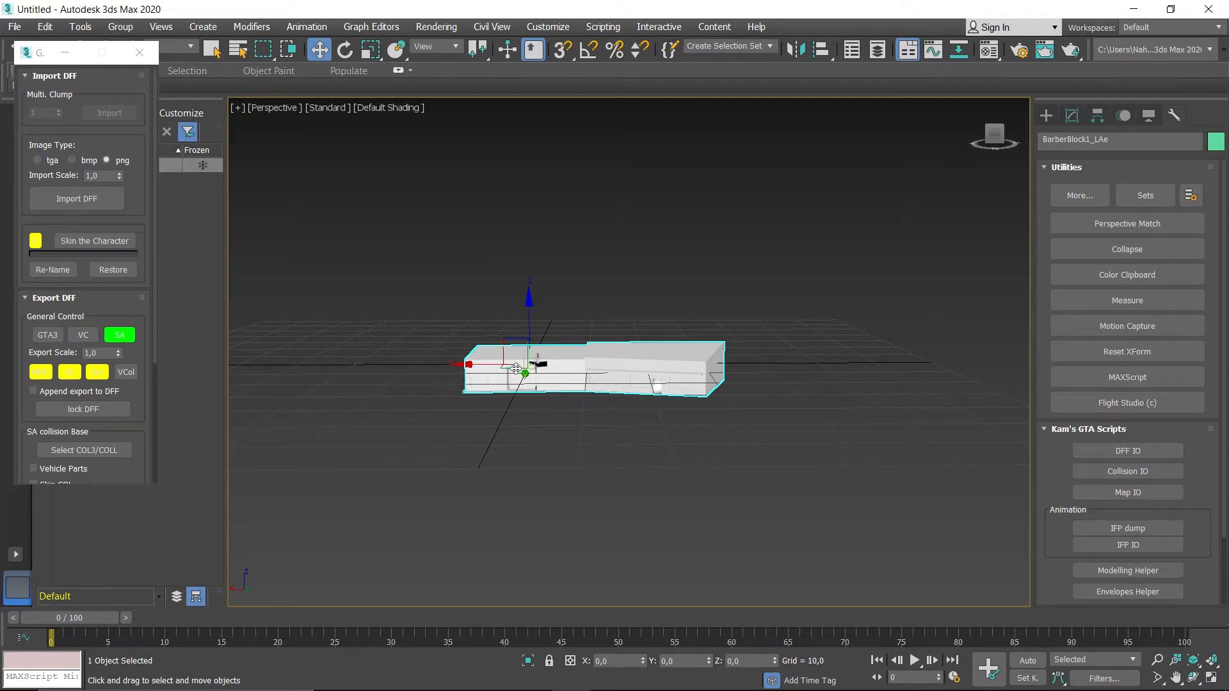
# - Add the desktop's binco groove folder to the project's external file paths through Asset Tracking, and close Asset Tracking
pyautogui.scroll(2, 521, 370)
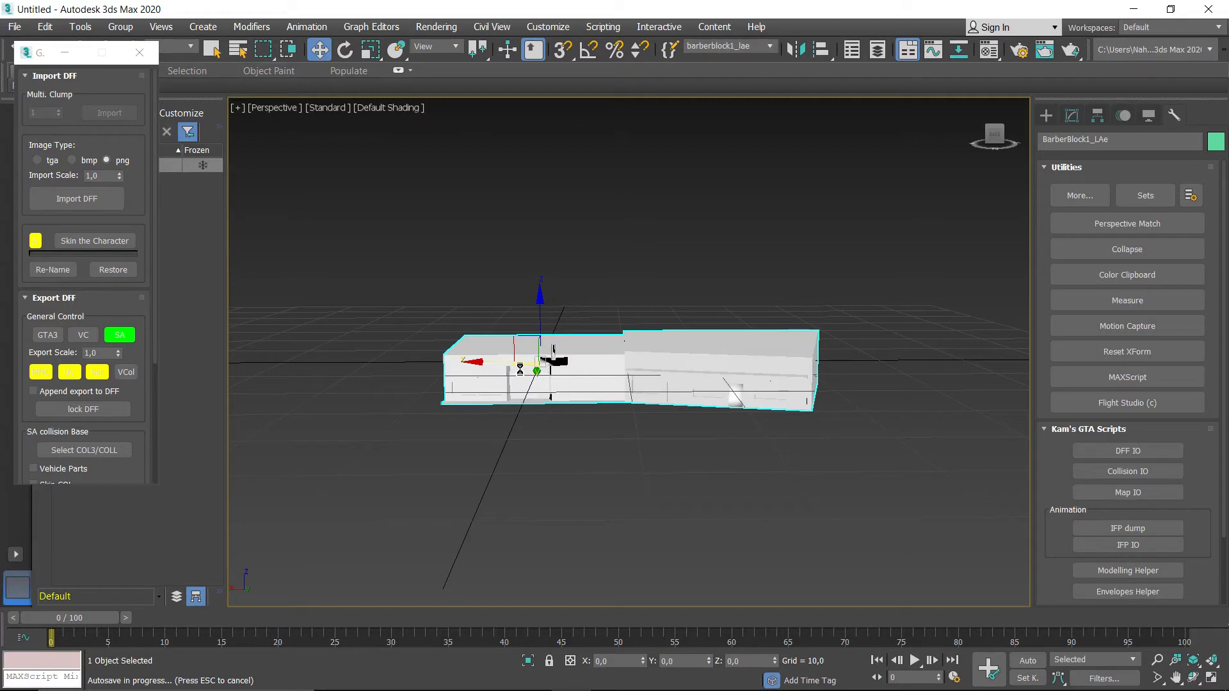
pyautogui.scroll(2, 583, 383)
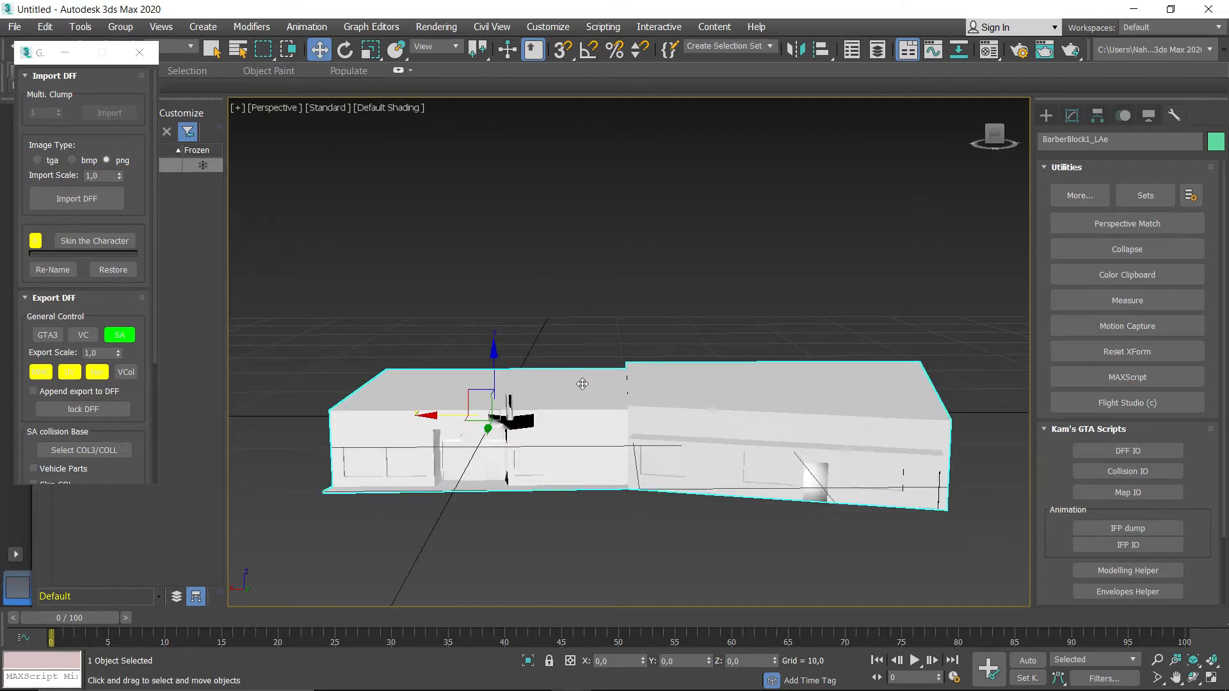
pyautogui.scroll(-2, 588, 384)
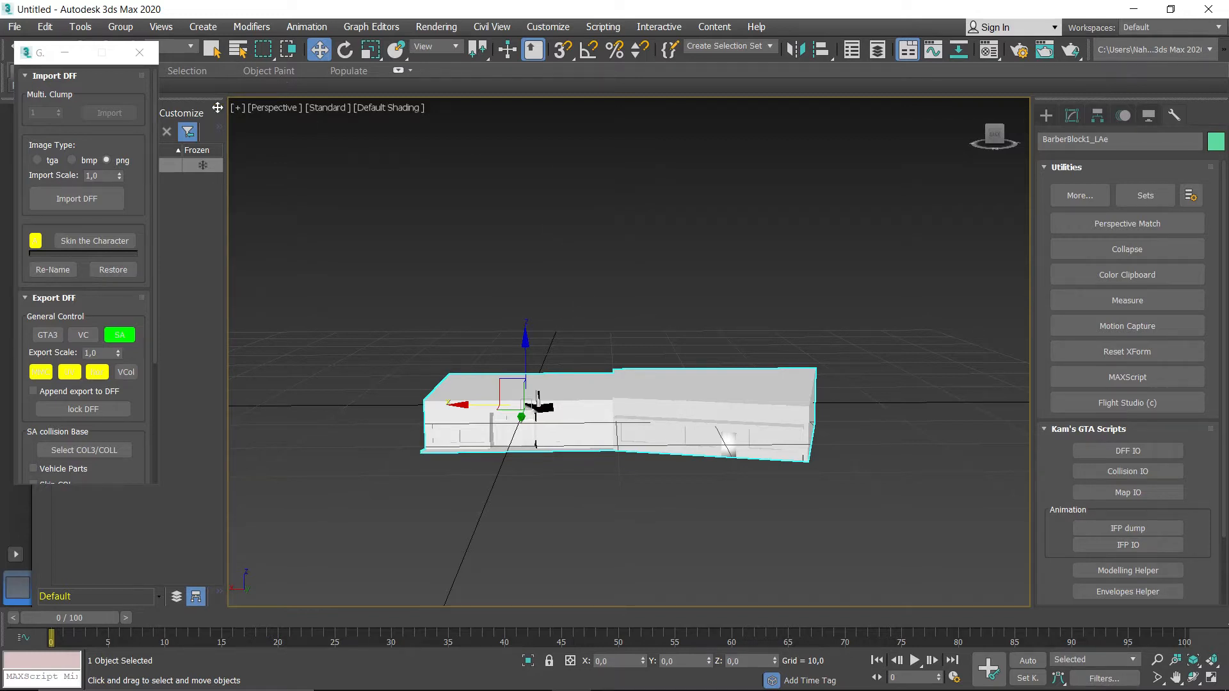
pyautogui.hotkey('shift', 't')
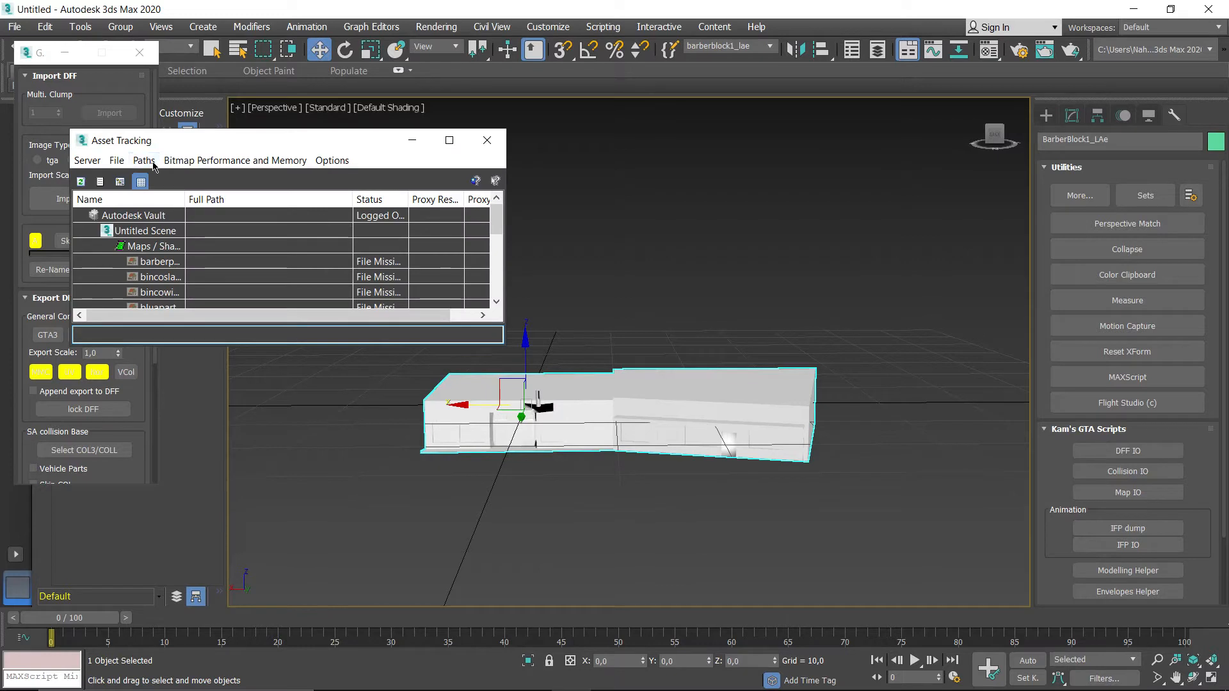
pyautogui.click(144, 160)
pyautogui.click(204, 329)
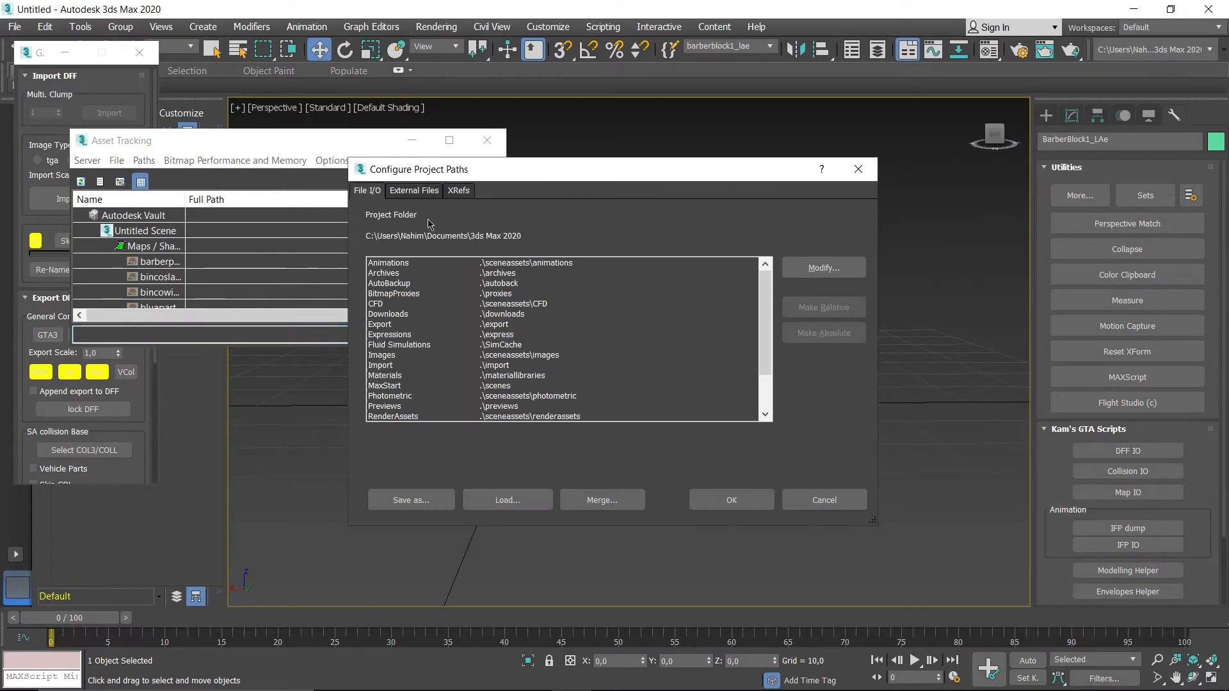
pyautogui.click(427, 193)
pyautogui.click(824, 286)
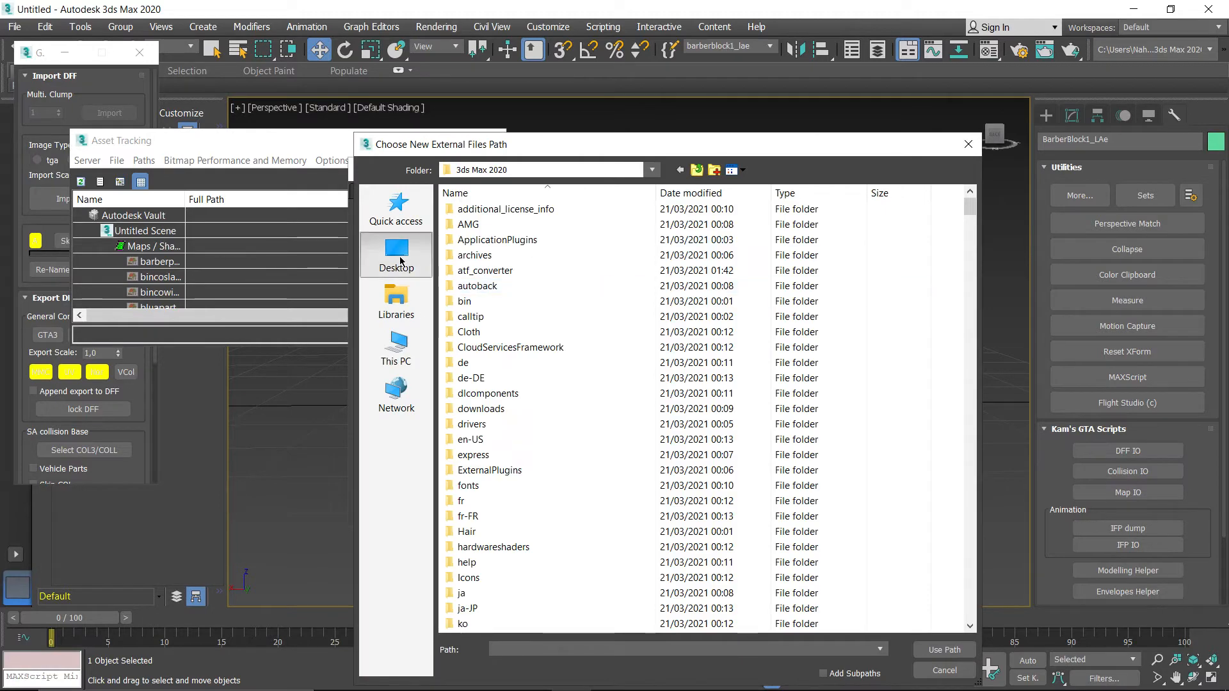
pyautogui.click(397, 254)
pyautogui.doubleClick(634, 288)
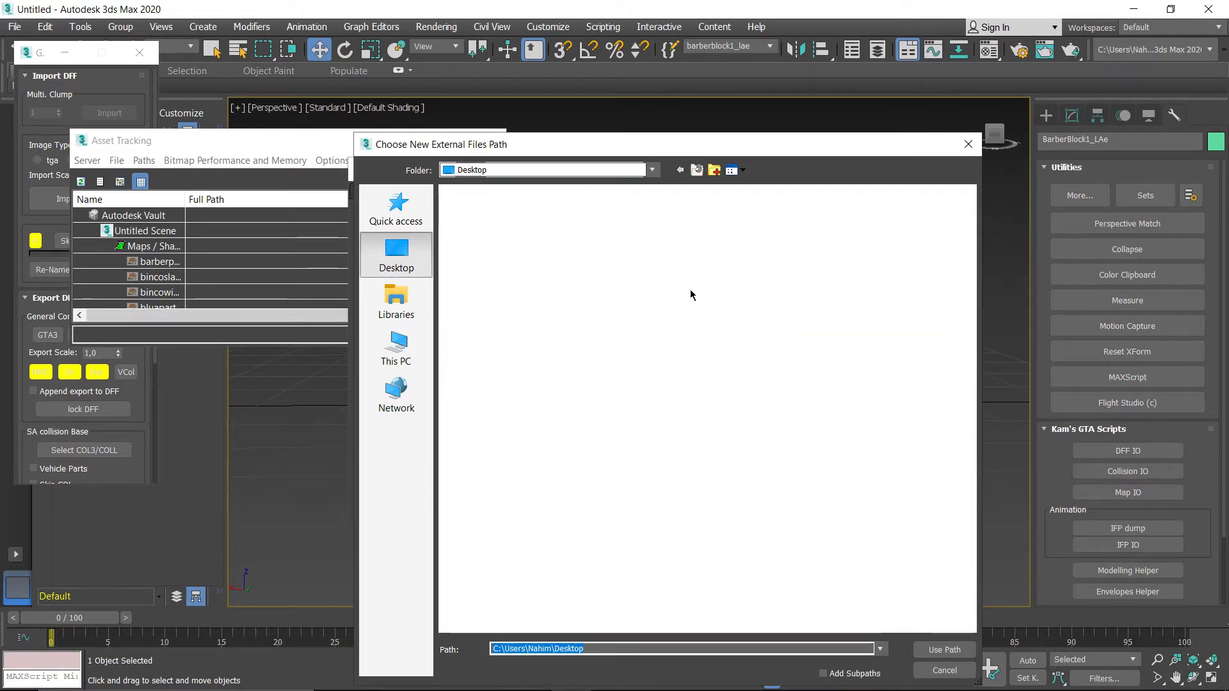
pyautogui.click(944, 650)
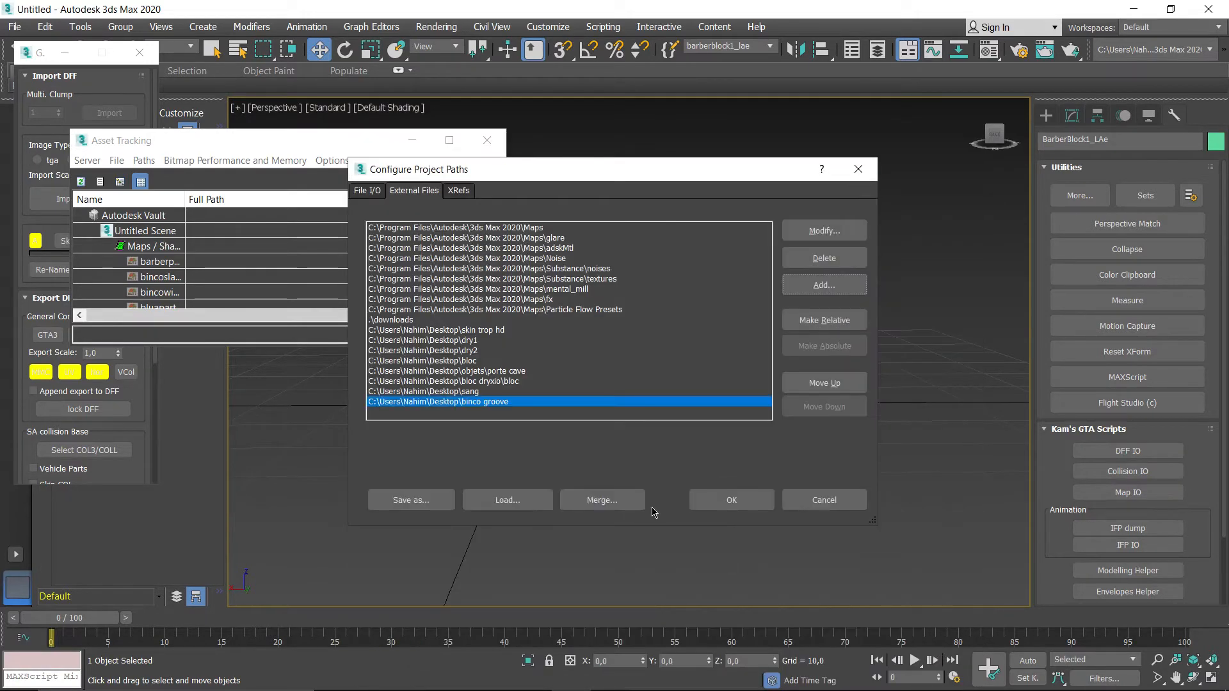
pyautogui.click(733, 507)
pyautogui.click(615, 479)
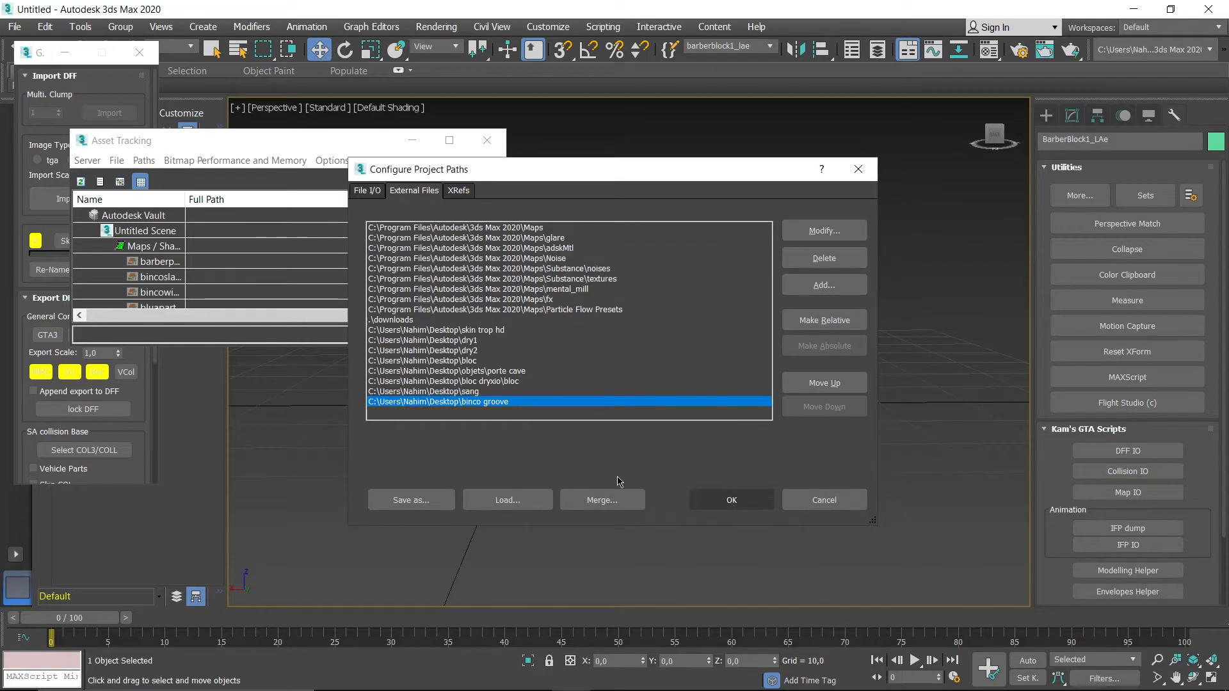
pyautogui.press('Return')
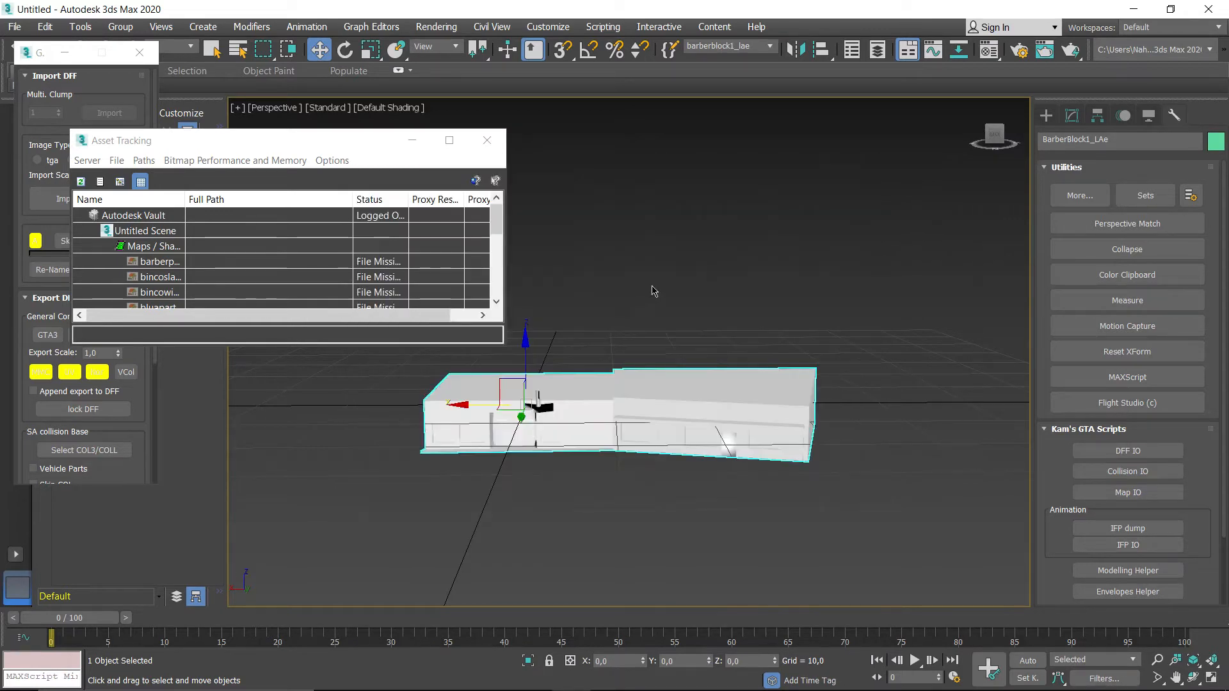
pyautogui.click(492, 142)
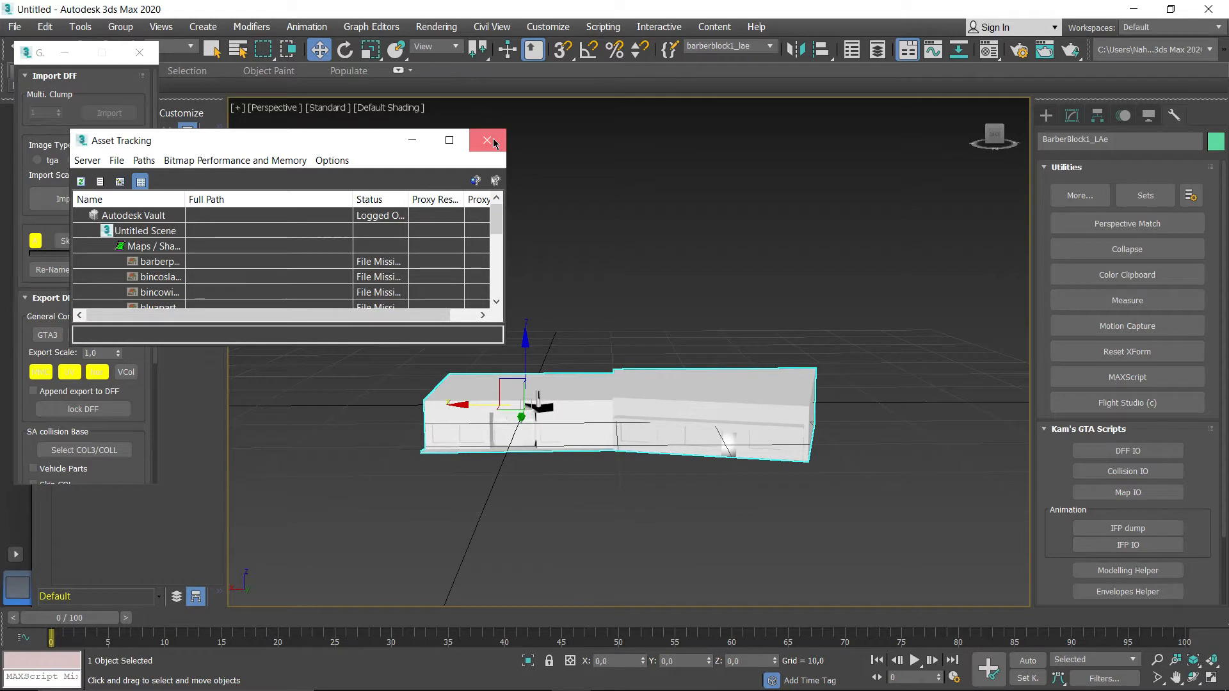
# - Set the viewport display to Shaded Materials with Maps in the Material Editor and close the editor
pyautogui.press('m')
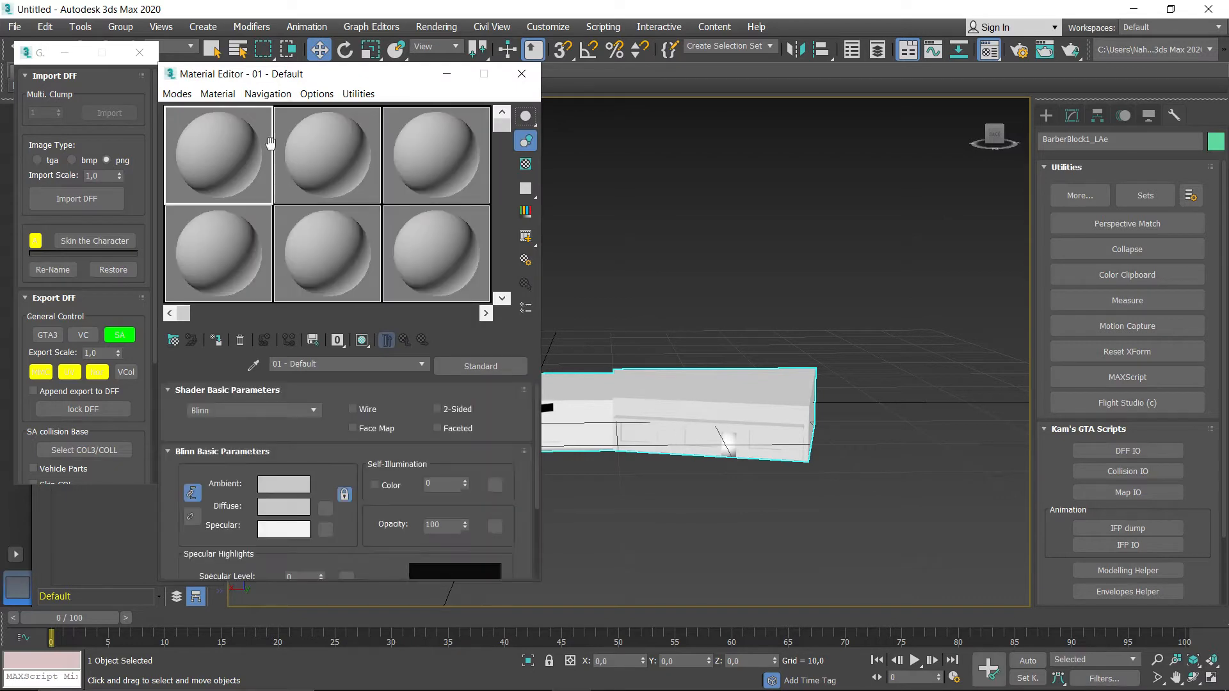
pyautogui.click(212, 96)
pyautogui.moveTo(323, 377)
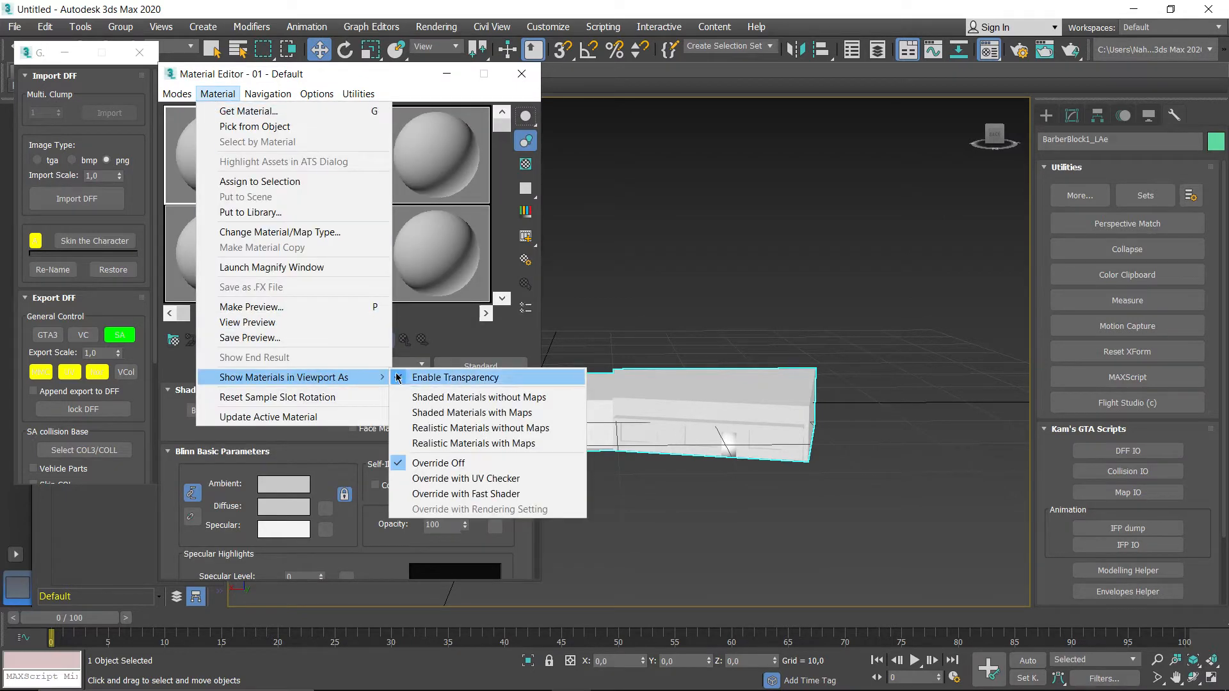
pyautogui.click(434, 413)
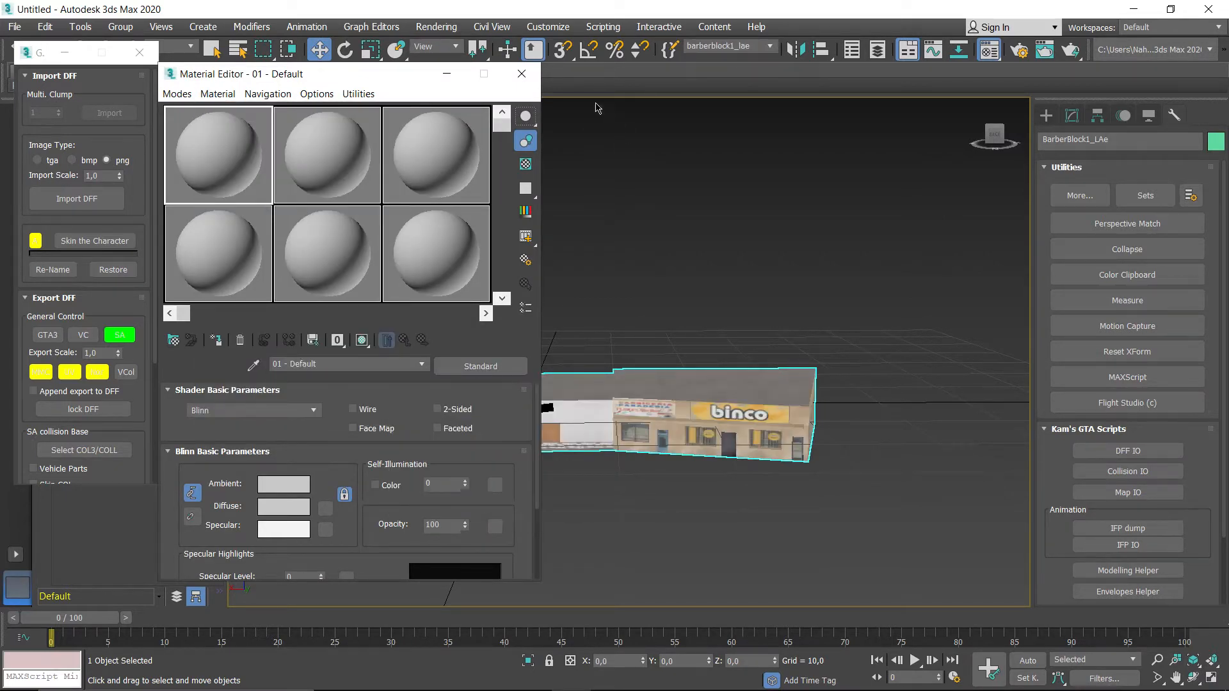
pyautogui.click(520, 75)
# - Enter the building mesh's Element level and delete the Binco SALE window nearest the end of the block
pyautogui.click(602, 404)
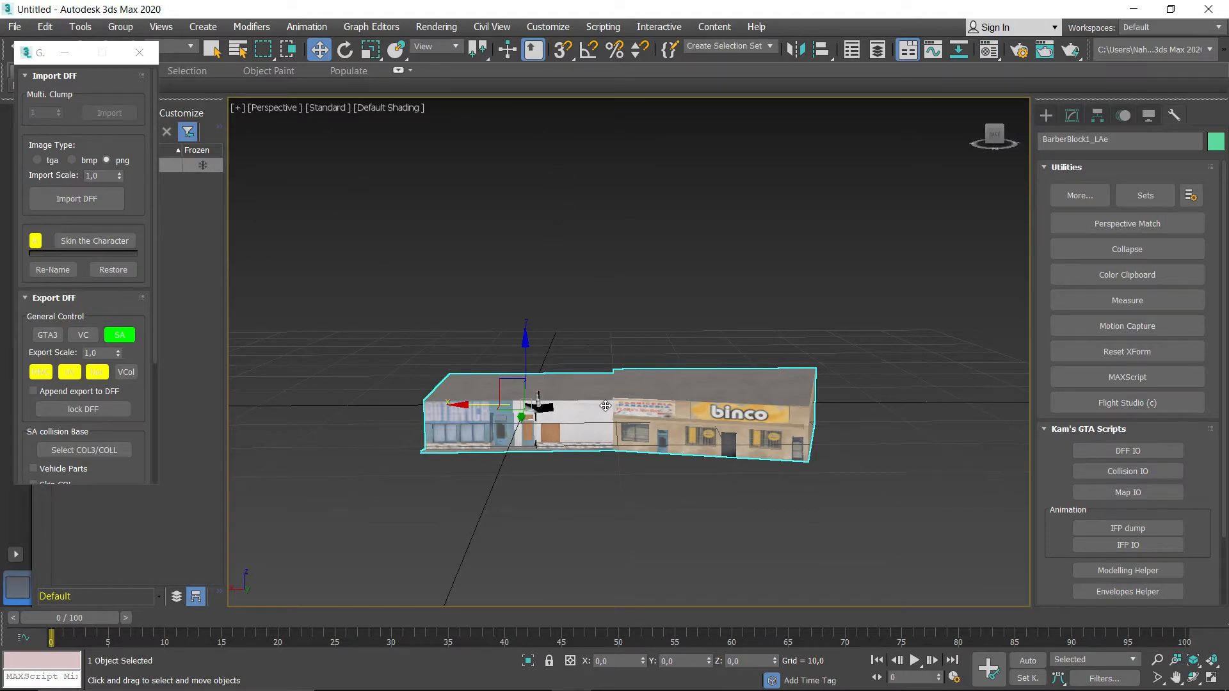
pyautogui.scroll(4, 623, 412)
pyautogui.keyDown('alt'); pyautogui.moveTo(623, 412); pyautogui.dragTo(774, 415, button='middle'); pyautogui.keyUp('alt')
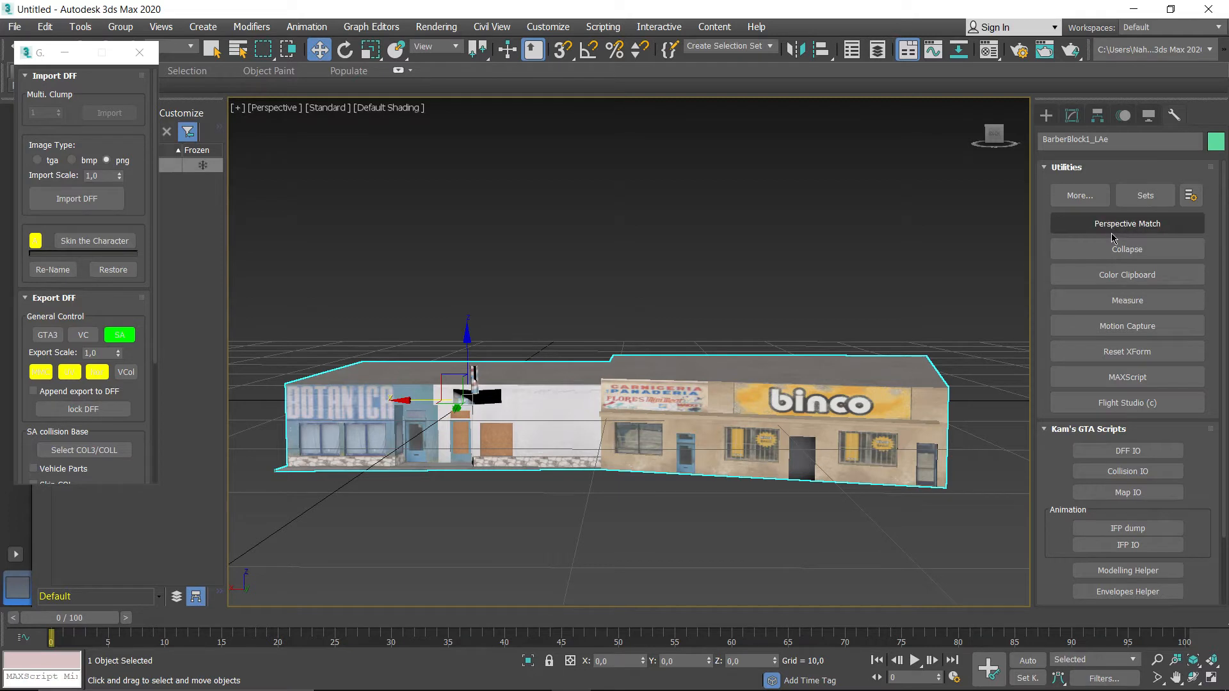
pyautogui.click(1071, 115)
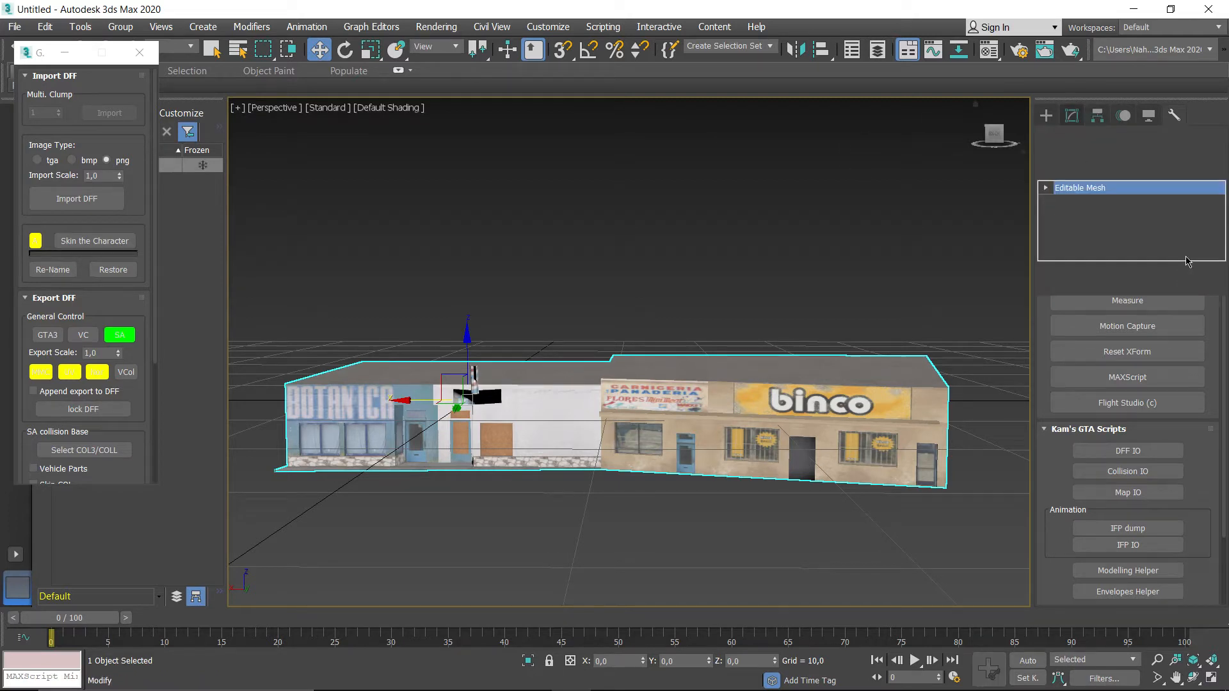
pyautogui.click(1146, 340)
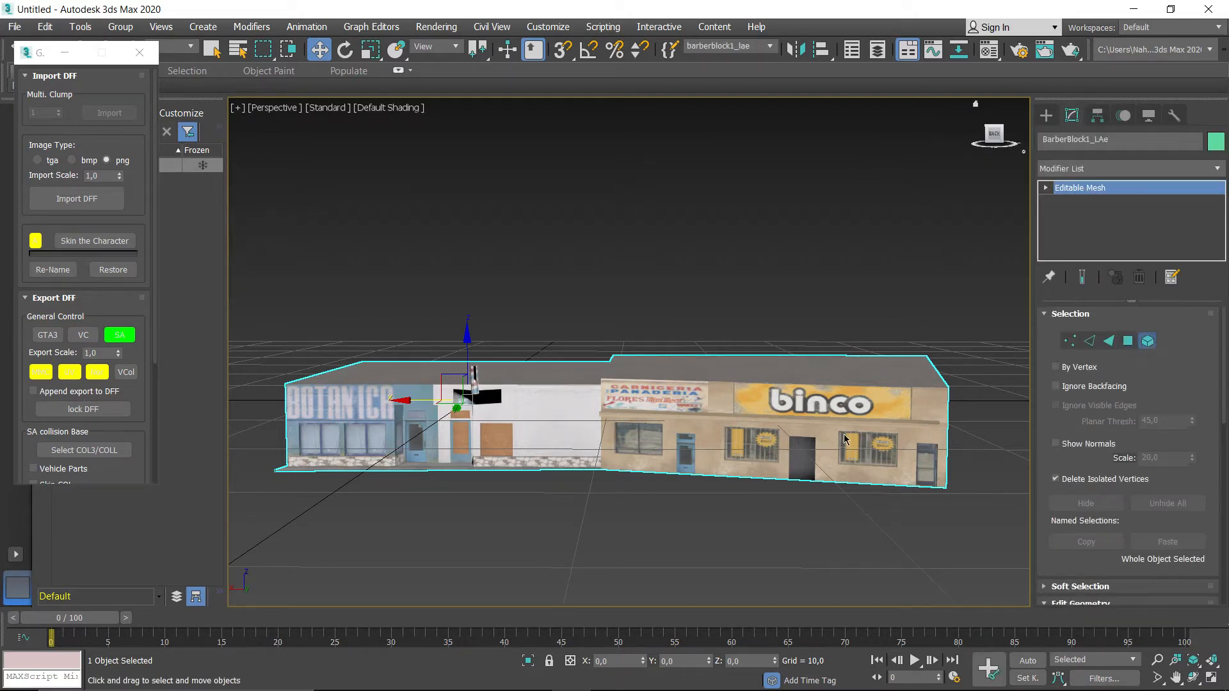
pyautogui.click(876, 446)
pyautogui.scroll(5, 763, 451)
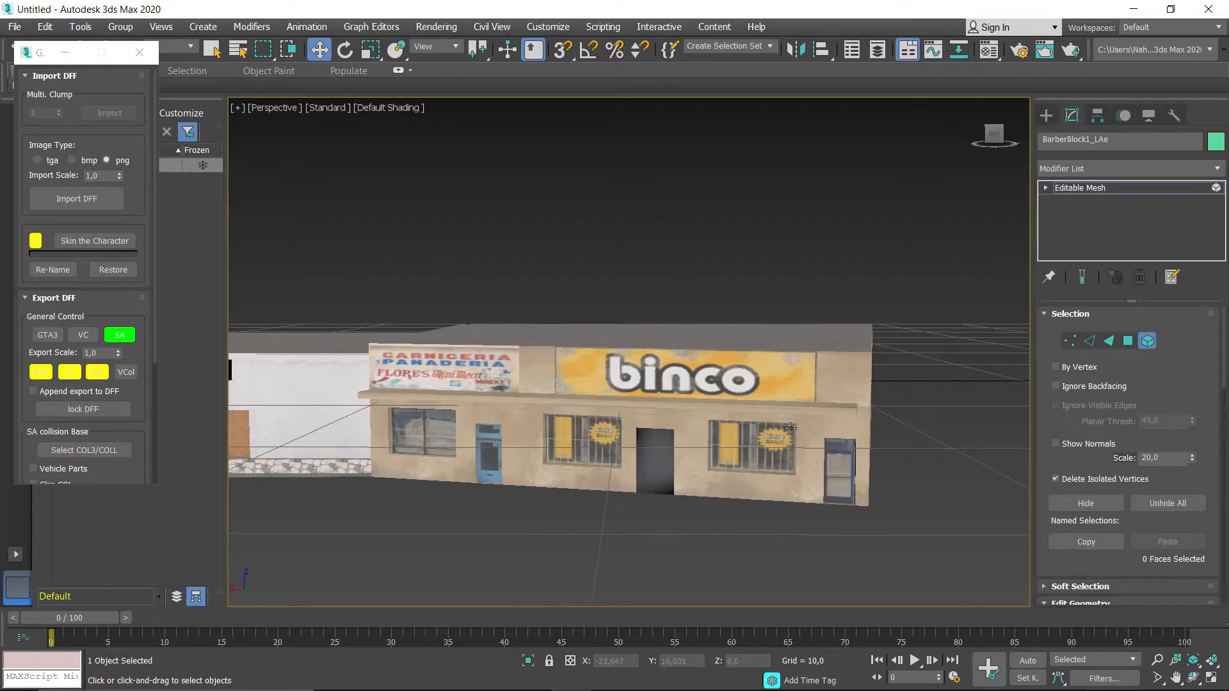
pyautogui.click(763, 451)
pyautogui.scroll(4, 735, 443)
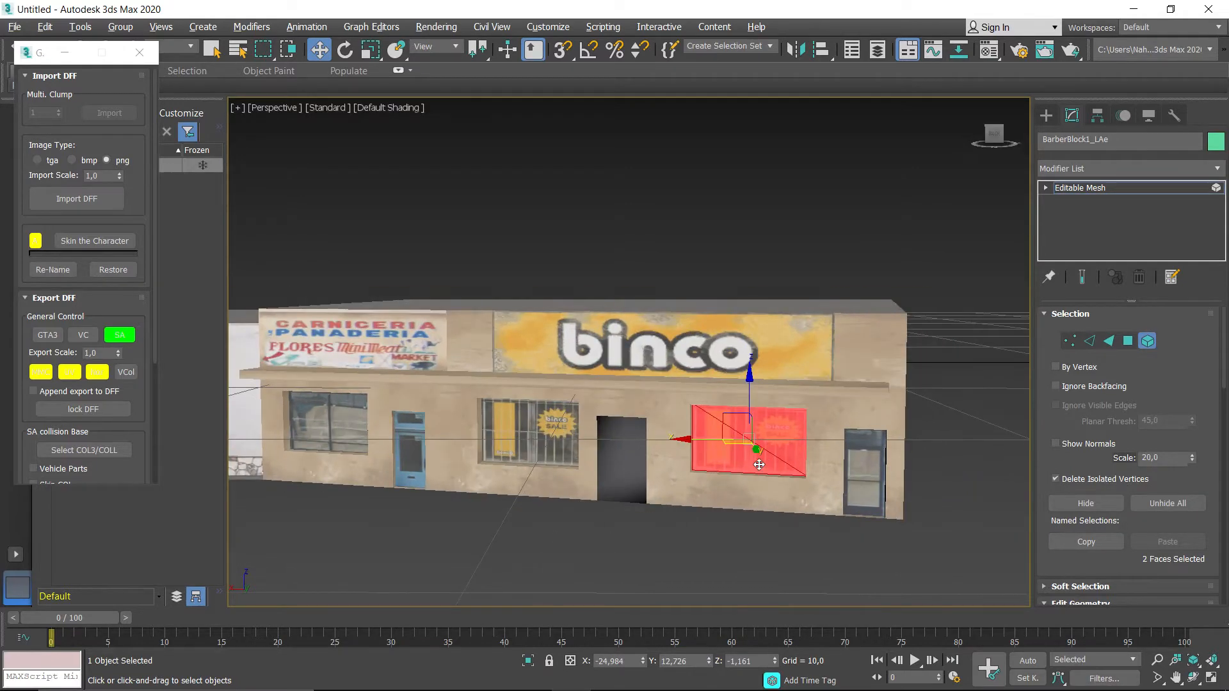
pyautogui.scroll(2, 735, 444)
pyautogui.press('Delete')
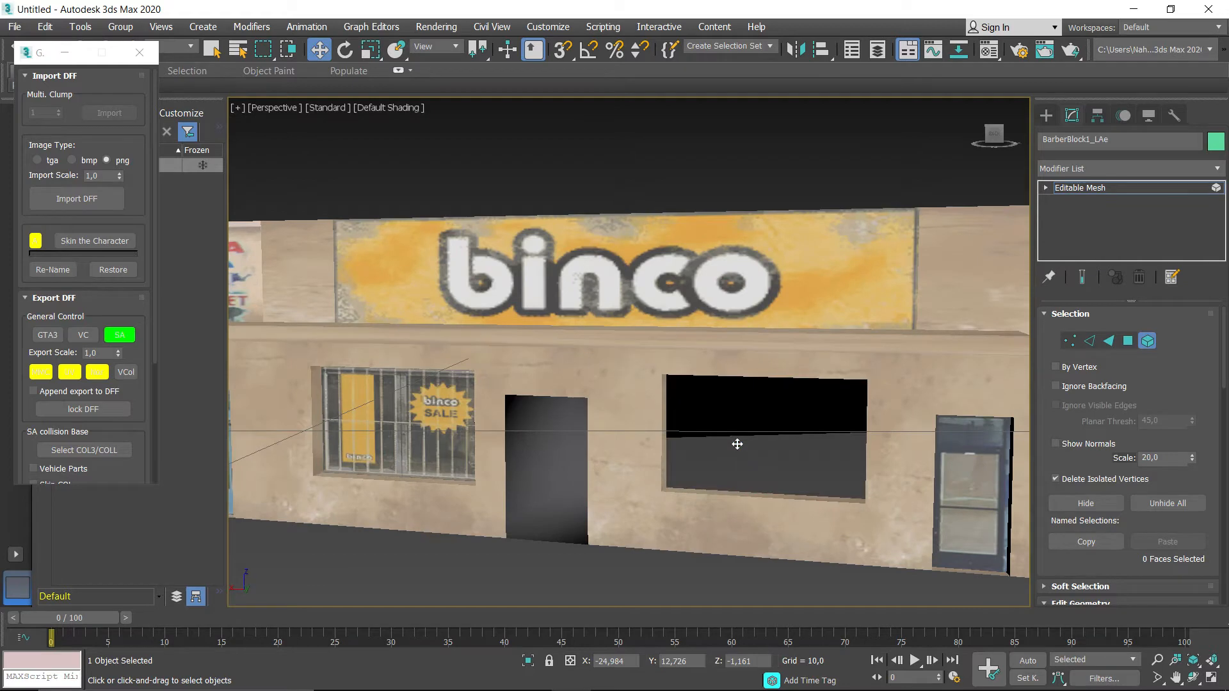
# - Delete the other Binco SALE window and the dark door panel between the two window openings
pyautogui.click(394, 436)
pyautogui.press('Delete')
pyautogui.click(559, 454)
pyautogui.press('Delete')
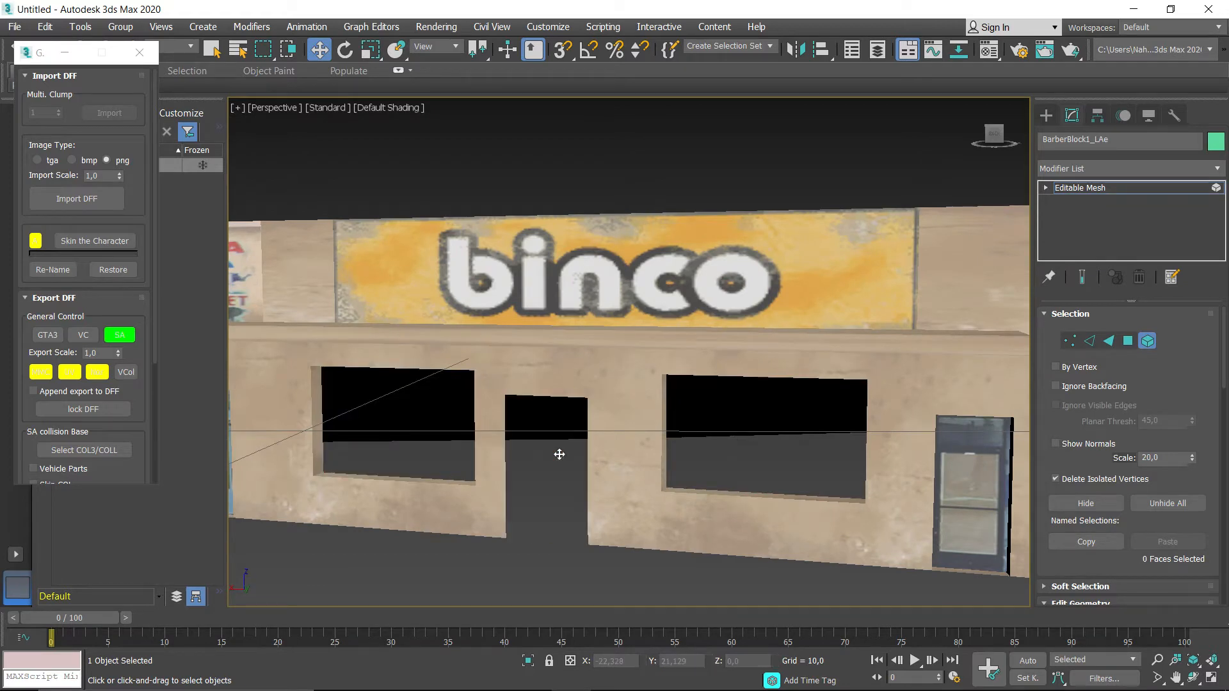
pyautogui.scroll(-1, 554, 459)
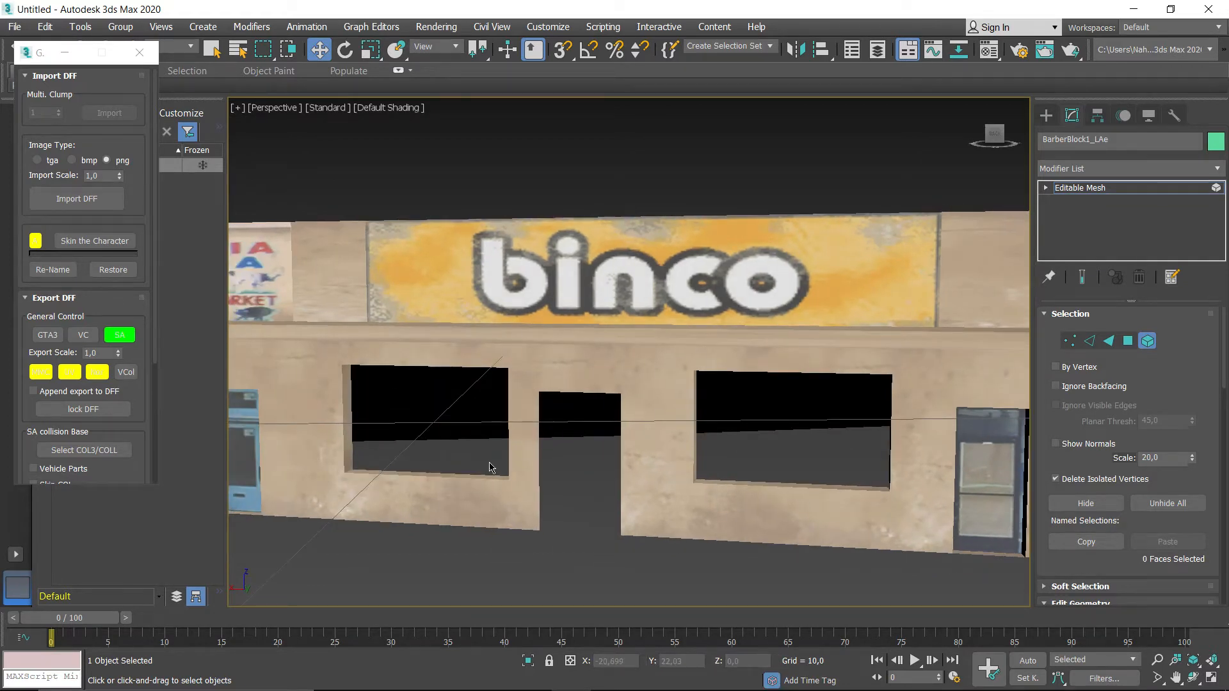
pyautogui.scroll(-5, 433, 467)
pyautogui.scroll(5, 433, 467)
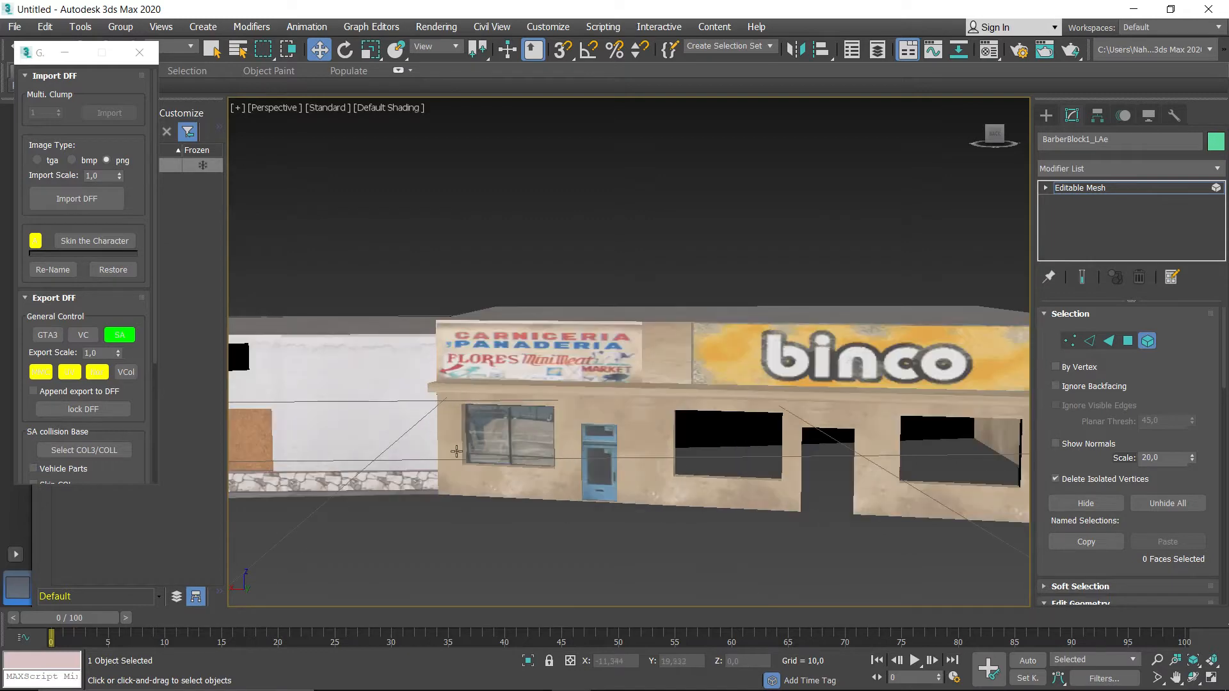
# - Lift the flat roof element of the Binco block high above the building, clear of the walls
pyautogui.scroll(2, 397, 450)
pyautogui.scroll(-2, 372, 449)
pyautogui.scroll(1, 860, 458)
pyautogui.keyDown('alt'); pyautogui.moveTo(897, 468); pyautogui.dragTo(844, 491, button='middle'); pyautogui.keyUp('alt')
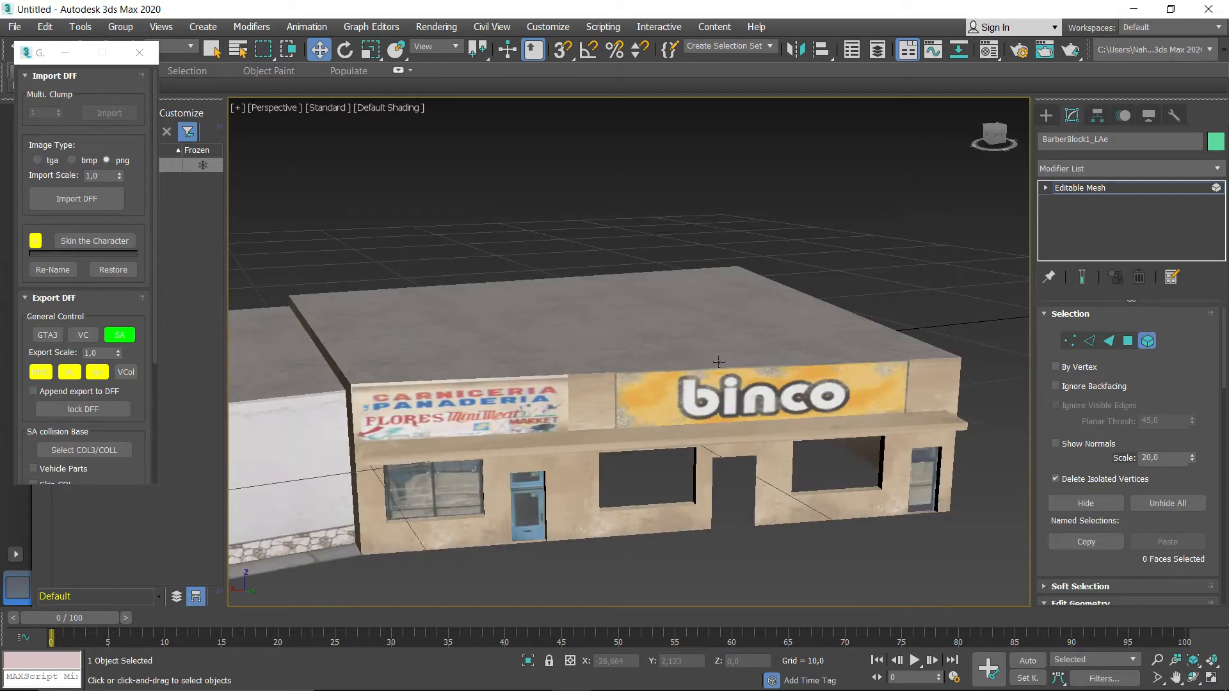
pyautogui.click(714, 339)
pyautogui.keyDown('alt'); pyautogui.moveTo(678, 354); pyautogui.dragTo(653, 363, button='middle'); pyautogui.keyUp('alt')
pyautogui.scroll(4, 653, 363)
pyautogui.scroll(-1, 653, 363)
pyautogui.scroll(-4, 654, 362)
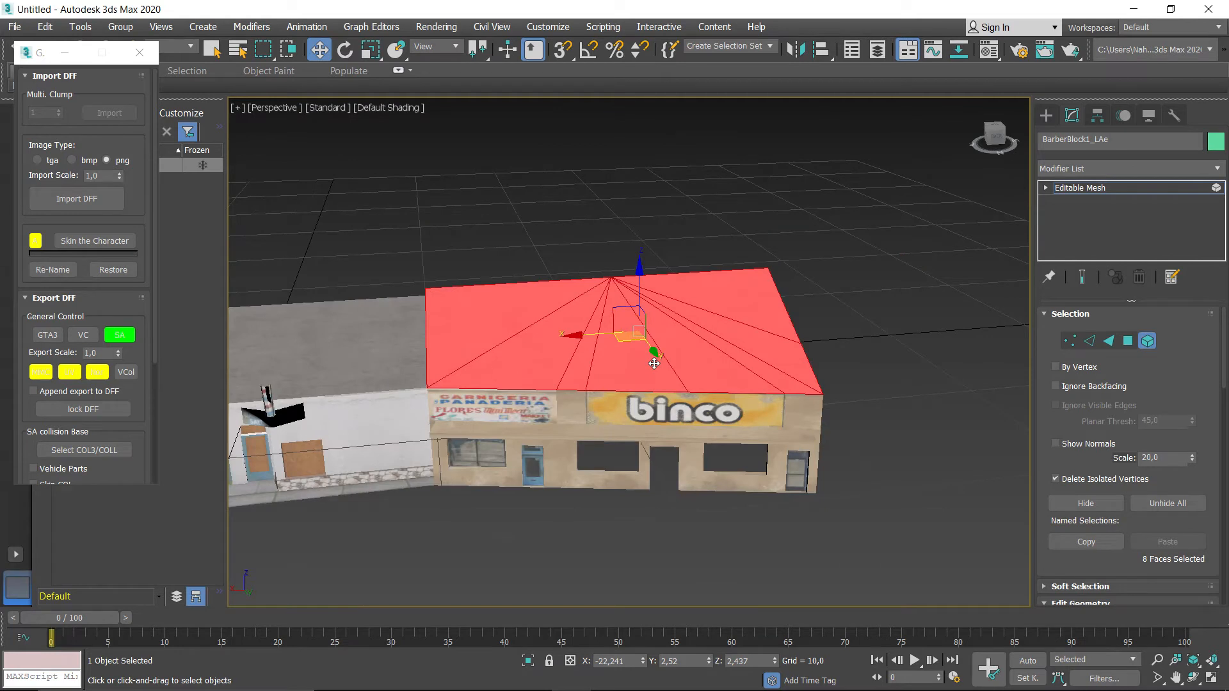
pyautogui.doubleClick(744, 661)
pyautogui.scroll(3, 718, 515)
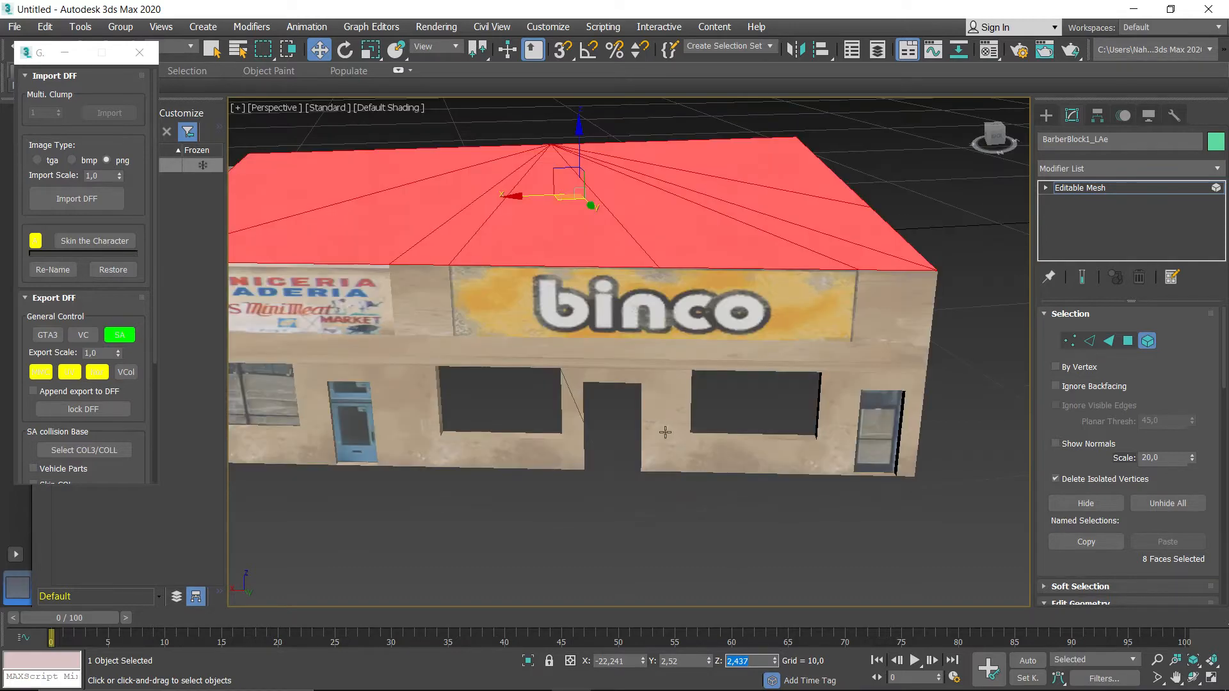
pyautogui.scroll(-3, 665, 432)
pyautogui.write('13,439')
pyautogui.press('Return')
pyautogui.moveTo(595, 65); pyautogui.dragTo(638, 2)
pyautogui.moveTo(597, 321); pyautogui.dragTo(616, 521, button='middle')
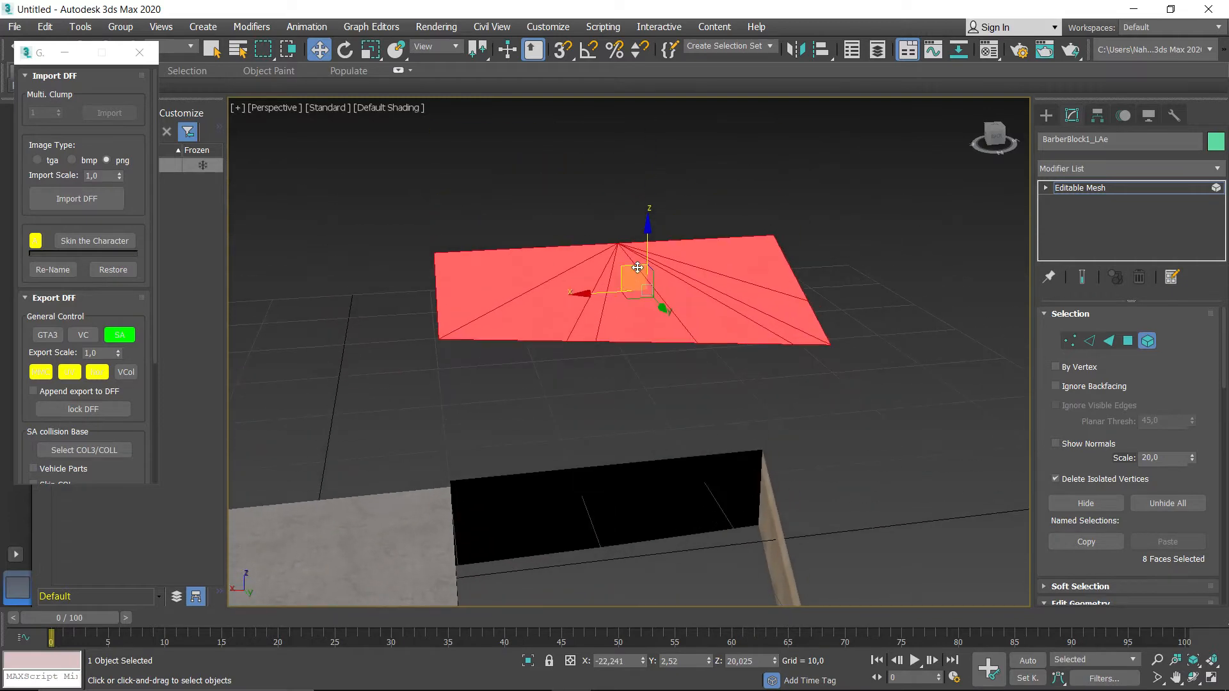
pyautogui.moveTo(638, 265); pyautogui.dragTo(639, 140)
pyautogui.moveTo(649, 433); pyautogui.dragTo(647, 384, button='middle')
pyautogui.click(804, 368)
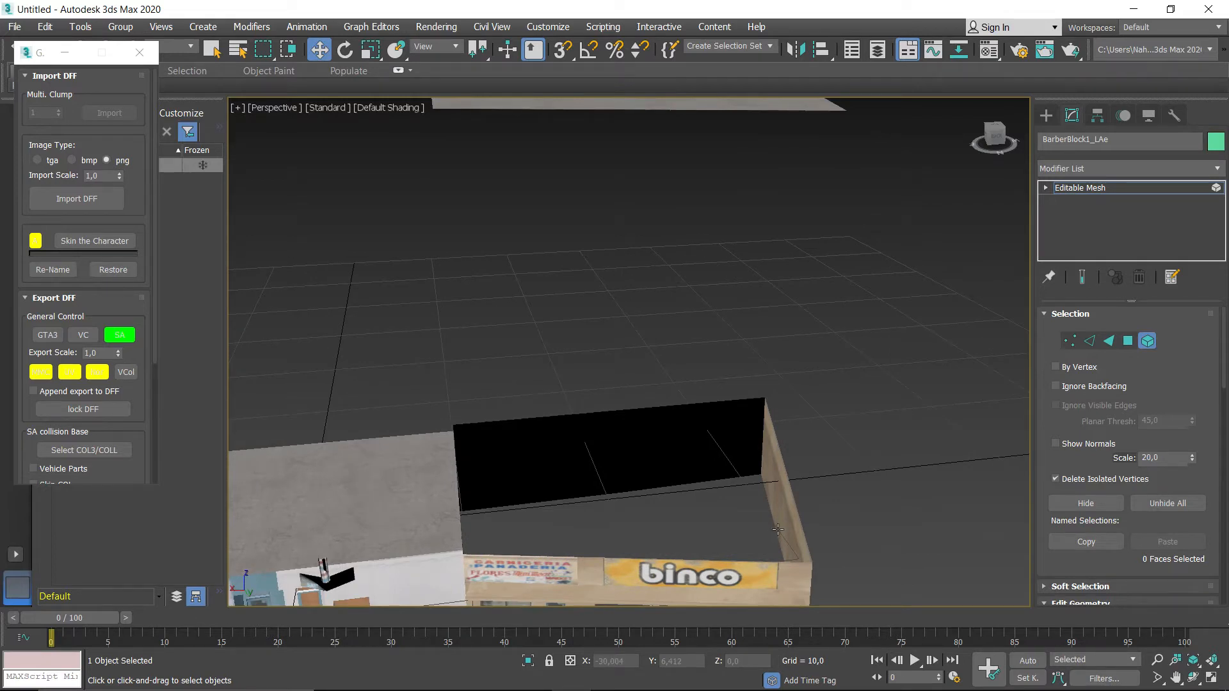
# - Set the viewport shading to Flat Color
pyautogui.moveTo(666, 432); pyautogui.dragTo(734, 362, button='middle')
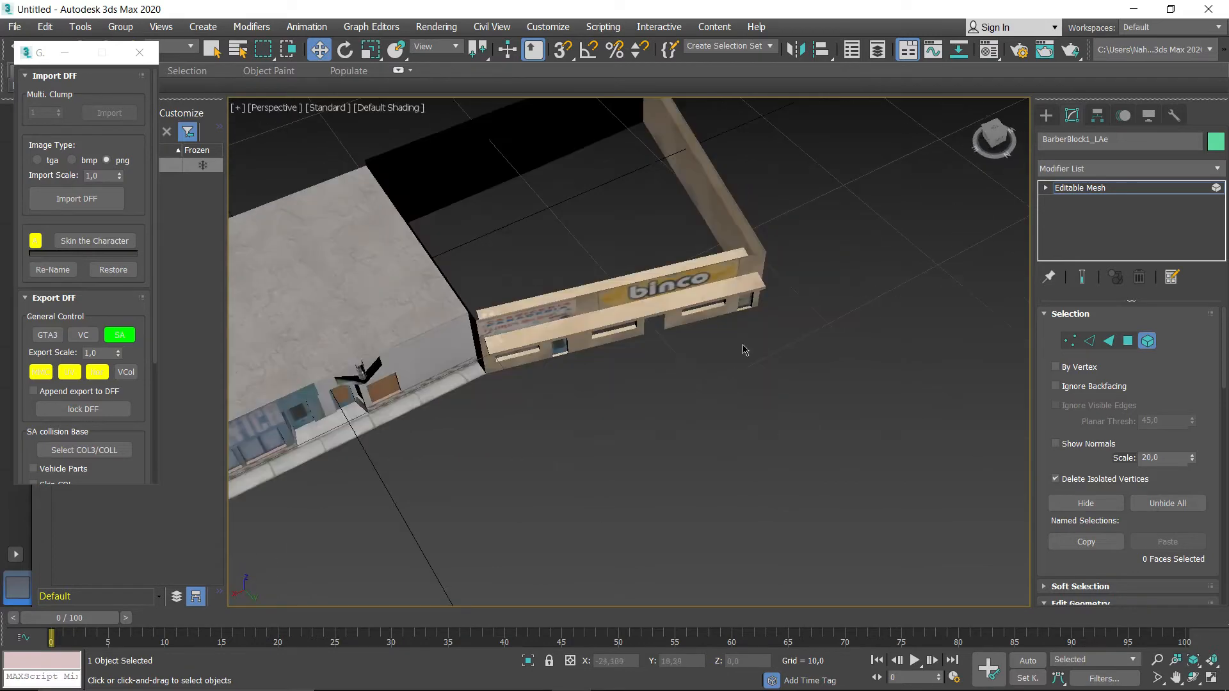
pyautogui.keyDown('alt'); pyautogui.moveTo(754, 299); pyautogui.dragTo(737, 302, button='middle'); pyautogui.keyUp('alt')
pyautogui.scroll(6, 749, 391)
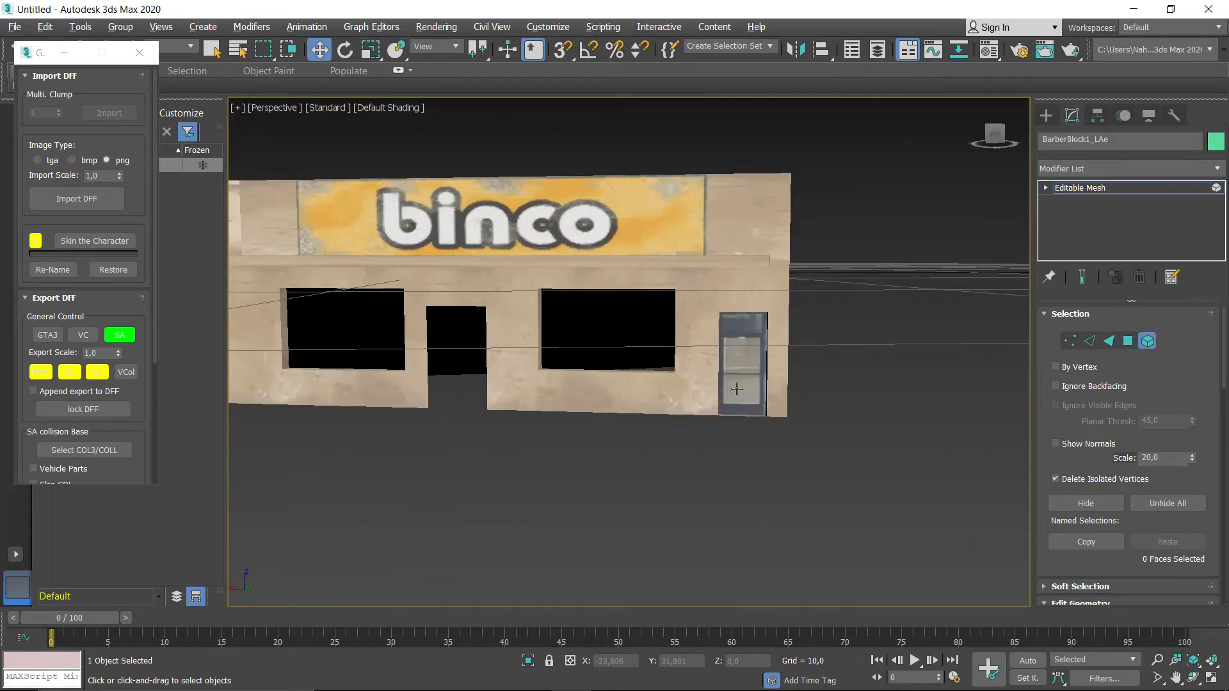
pyautogui.scroll(-4, 732, 389)
pyautogui.scroll(-2, 579, 347)
pyautogui.keyDown('alt'); pyautogui.moveTo(579, 346); pyautogui.dragTo(595, 381, button='middle'); pyautogui.keyUp('alt')
pyautogui.scroll(2, 520, 382)
pyautogui.scroll(-3, 520, 382)
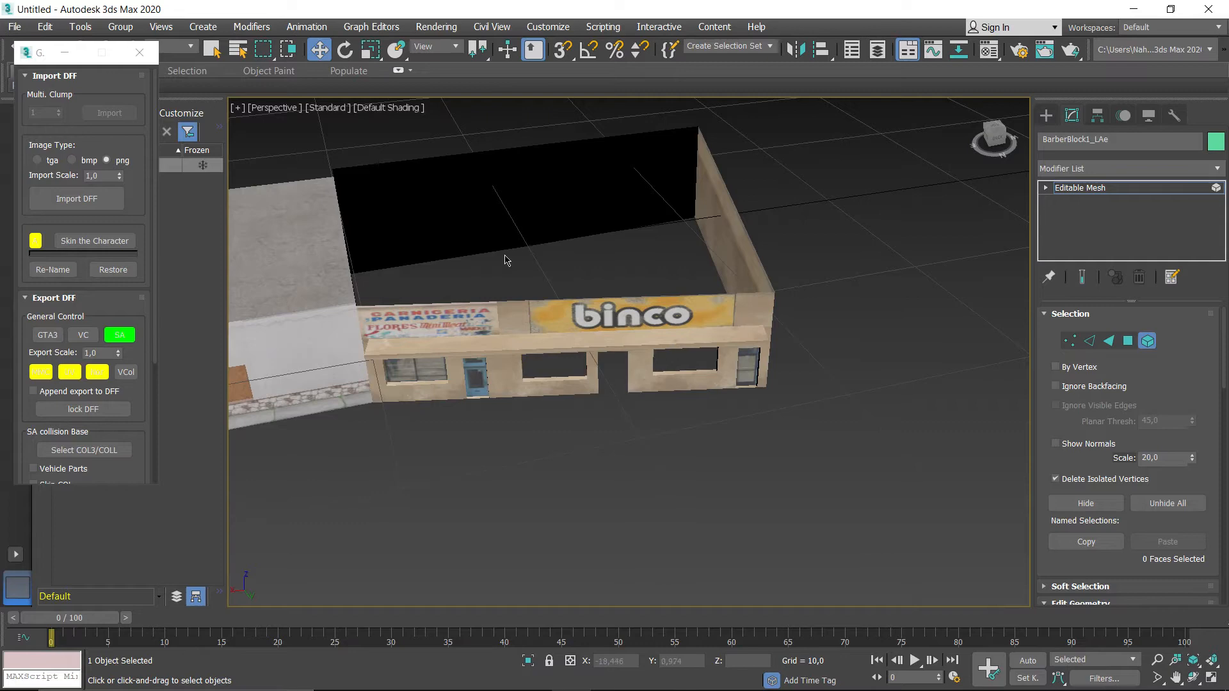
pyautogui.keyDown('alt'); pyautogui.moveTo(636, 273); pyautogui.dragTo(595, 246, button='middle'); pyautogui.keyUp('alt')
pyautogui.click(389, 109)
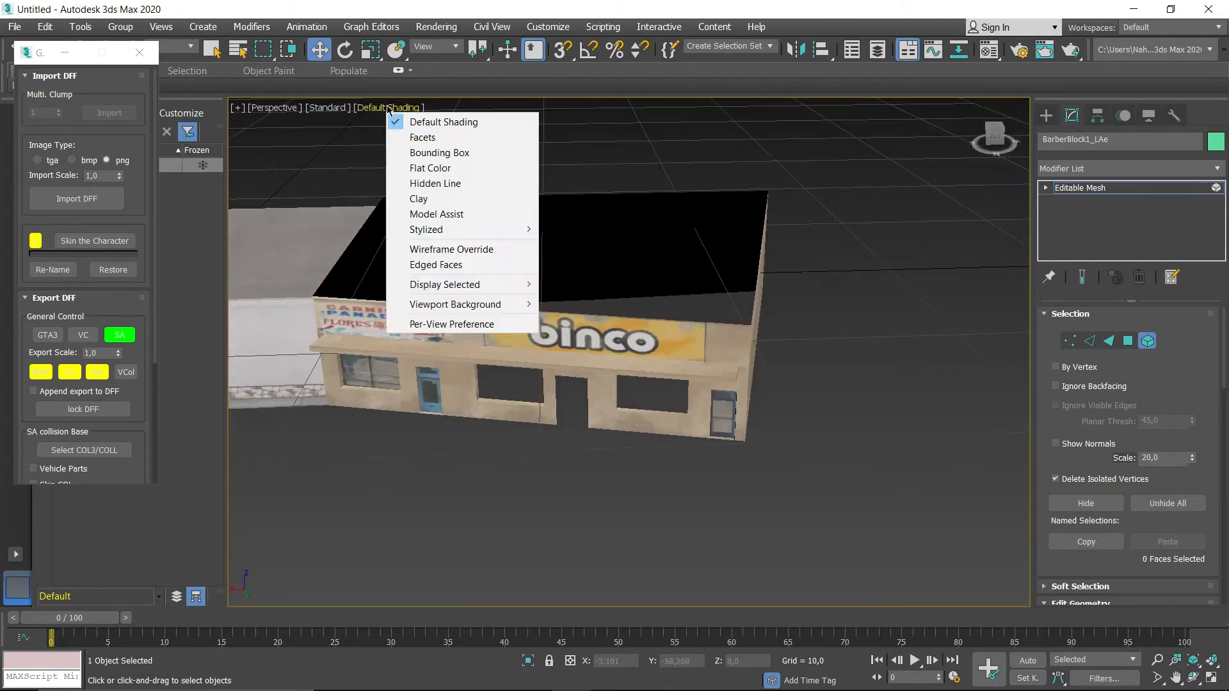
pyautogui.click(433, 168)
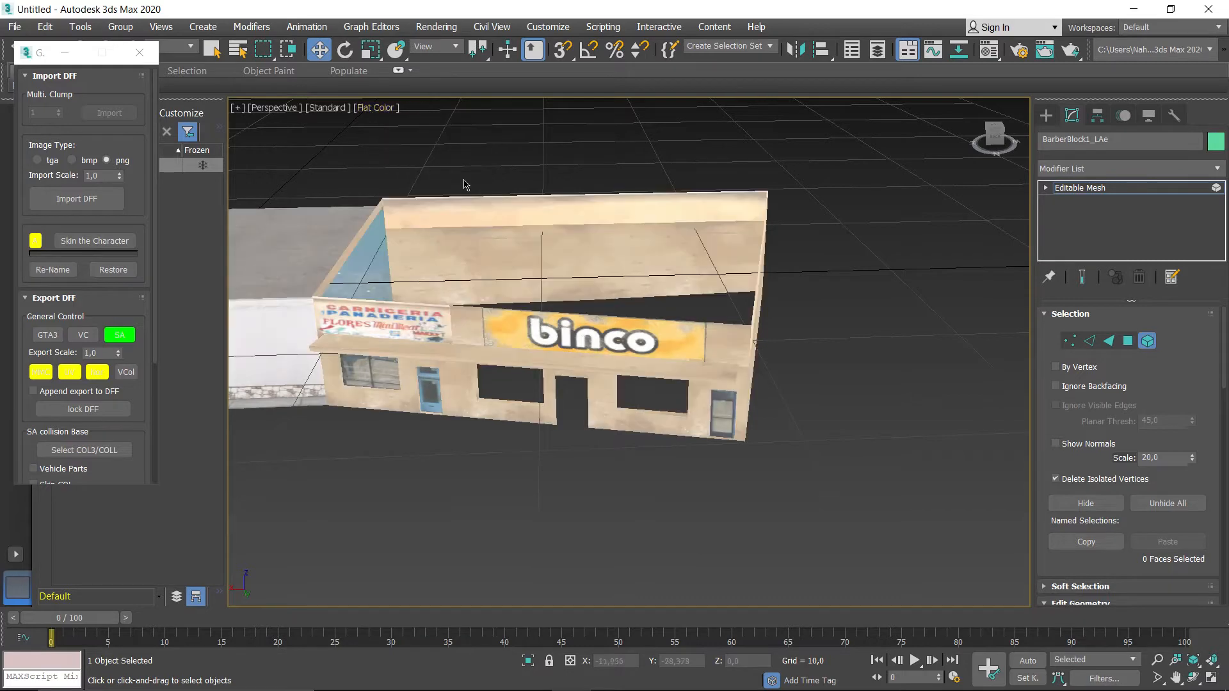
# - Examine the roofless building's inner walls from several sides, including the back wall element and the side adjoining the neighbouring building
pyautogui.keyDown('alt'); pyautogui.moveTo(555, 223); pyautogui.dragTo(608, 164, button='middle'); pyautogui.keyUp('alt')
pyautogui.keyDown('alt'); pyautogui.moveTo(718, 201); pyautogui.dragTo(592, 212, button='middle'); pyautogui.keyUp('alt')
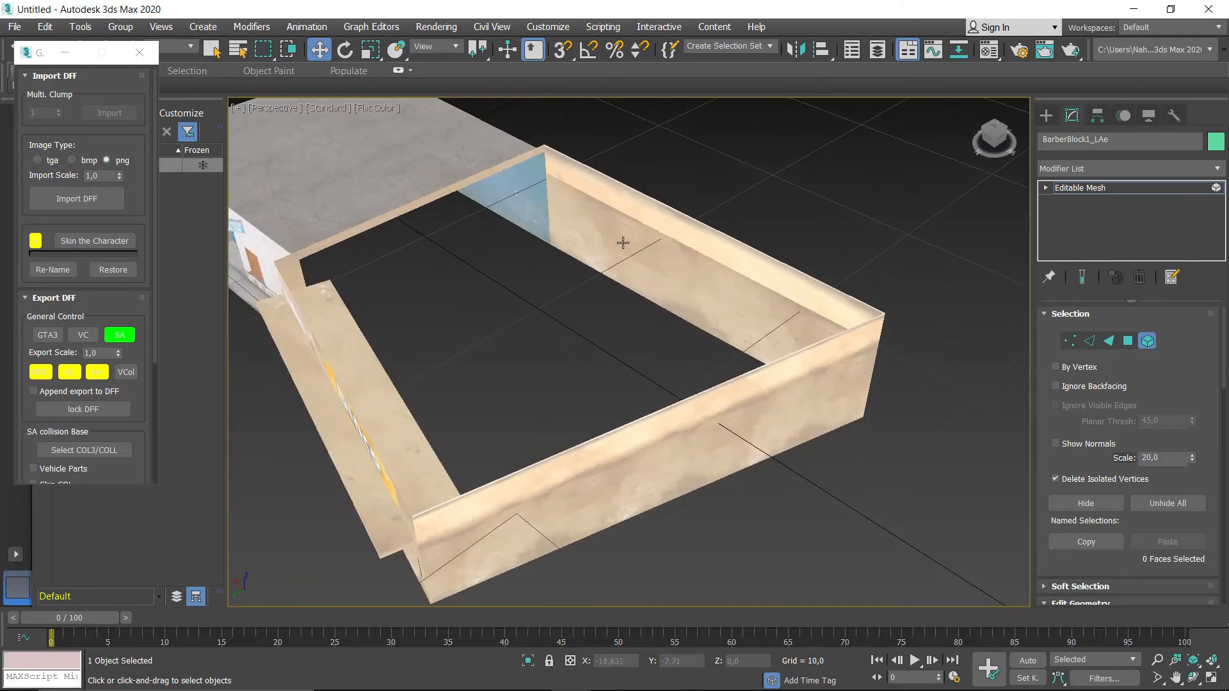
pyautogui.click(623, 243)
pyautogui.keyDown('alt'); pyautogui.moveTo(698, 244); pyautogui.dragTo(636, 252, button='middle'); pyautogui.keyUp('alt')
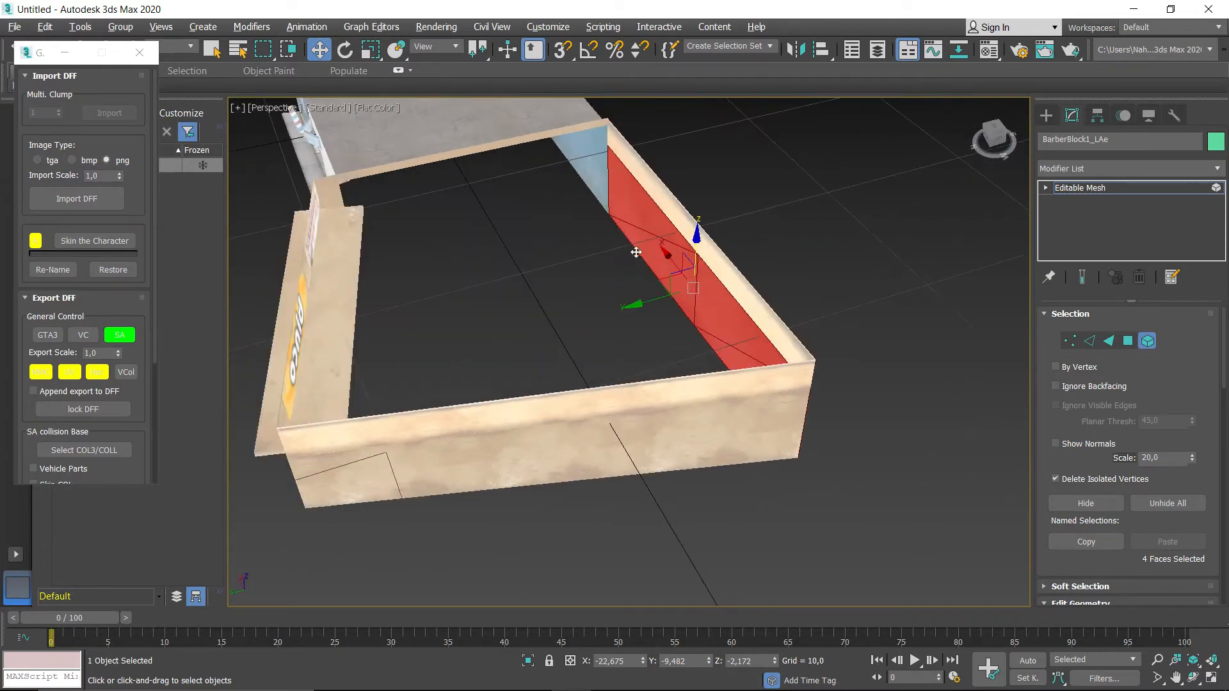
pyautogui.keyDown('alt'); pyautogui.moveTo(765, 260); pyautogui.dragTo(668, 246, button='middle'); pyautogui.keyUp('alt')
pyautogui.keyDown('alt'); pyautogui.moveTo(727, 284); pyautogui.dragTo(776, 286, button='middle'); pyautogui.keyUp('alt')
pyautogui.keyDown('alt'); pyautogui.moveTo(535, 282); pyautogui.dragTo(590, 278, button='middle'); pyautogui.keyUp('alt')
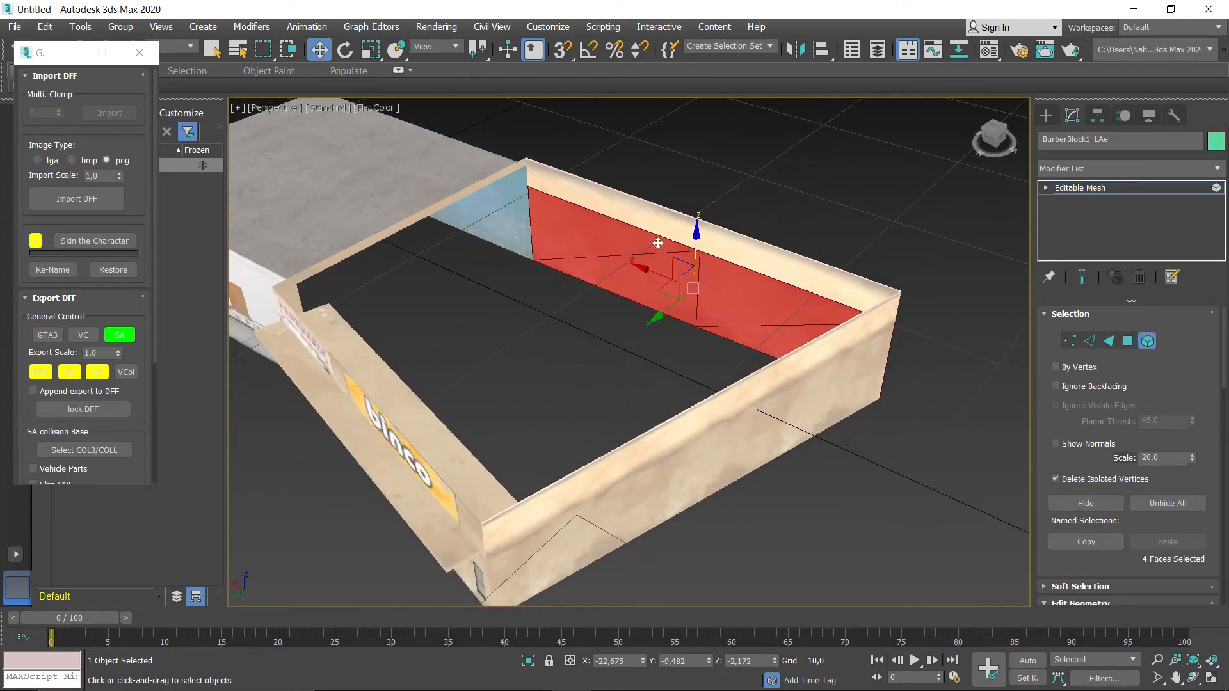
pyautogui.click(791, 199)
pyautogui.keyDown('alt'); pyautogui.moveTo(569, 301); pyautogui.dragTo(578, 303, button='middle'); pyautogui.keyUp('alt')
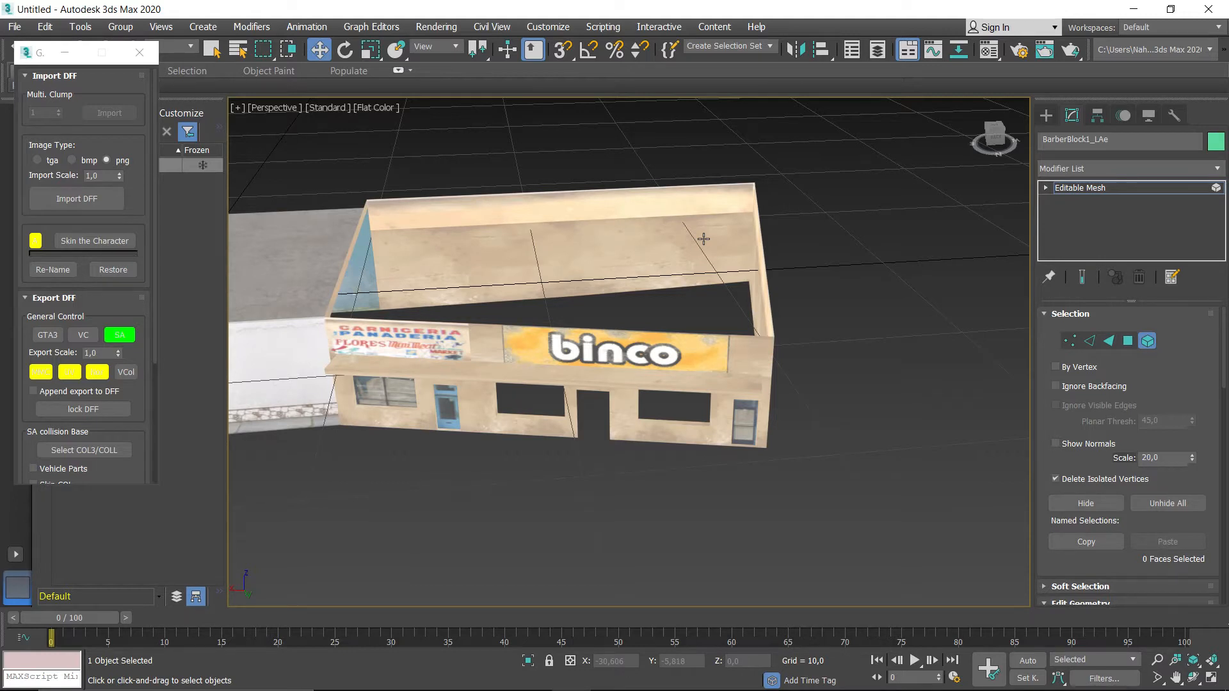
pyautogui.moveTo(680, 271); pyautogui.dragTo(690, 211, button='middle')
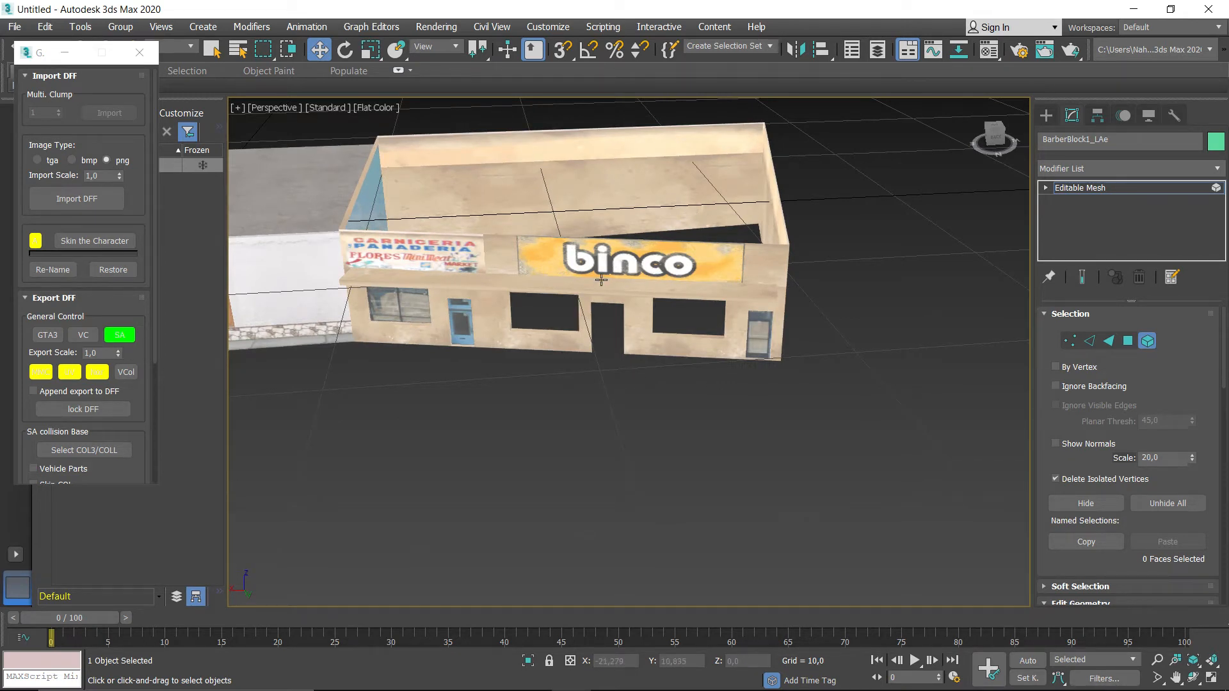
pyautogui.keyDown('alt'); pyautogui.moveTo(625, 222); pyautogui.dragTo(558, 151, button='middle'); pyautogui.keyUp('alt')
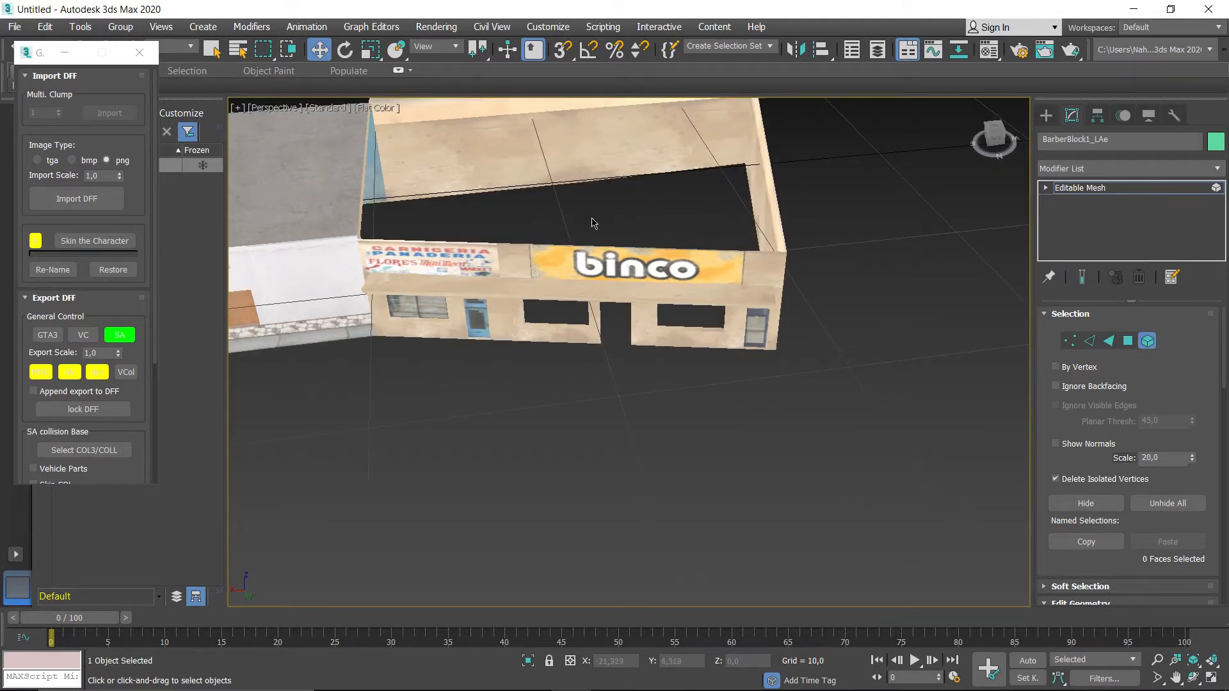
pyautogui.keyDown('alt'); pyautogui.moveTo(667, 313); pyautogui.dragTo(662, 279, button='middle'); pyautogui.keyUp('alt')
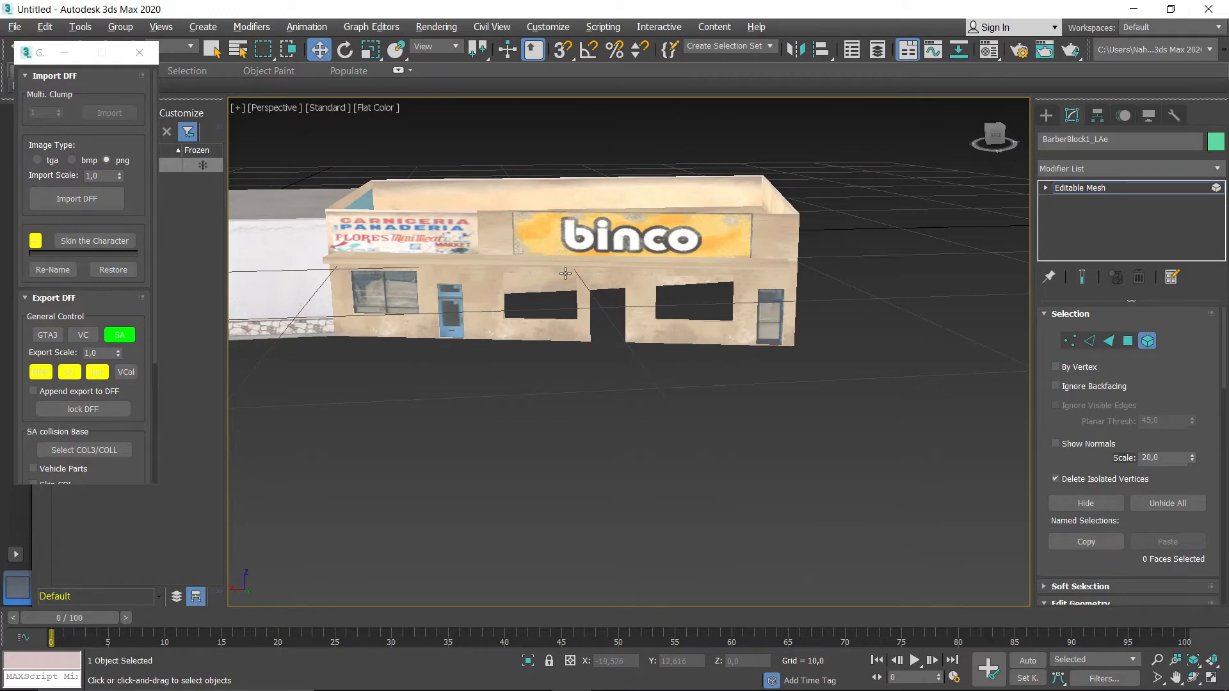
pyautogui.scroll(1, 565, 273)
pyautogui.keyDown('alt'); pyautogui.moveTo(582, 241); pyautogui.dragTo(334, 234, button='middle'); pyautogui.keyUp('alt')
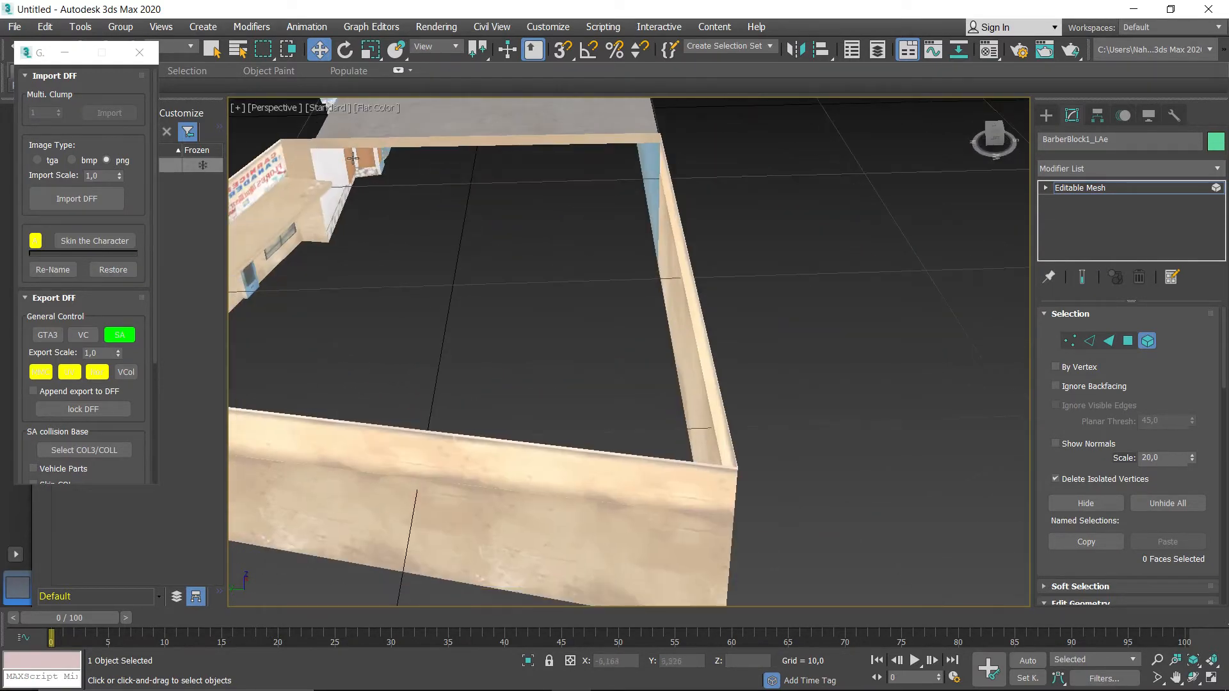
pyautogui.moveTo(435, 240)
pyautogui.keyDown('alt'); pyautogui.mouseDown(button='middle')
pyautogui.moveTo(475, 232)
pyautogui.moveTo(444, 236)
pyautogui.mouseUp(button='middle'); pyautogui.keyUp('alt')
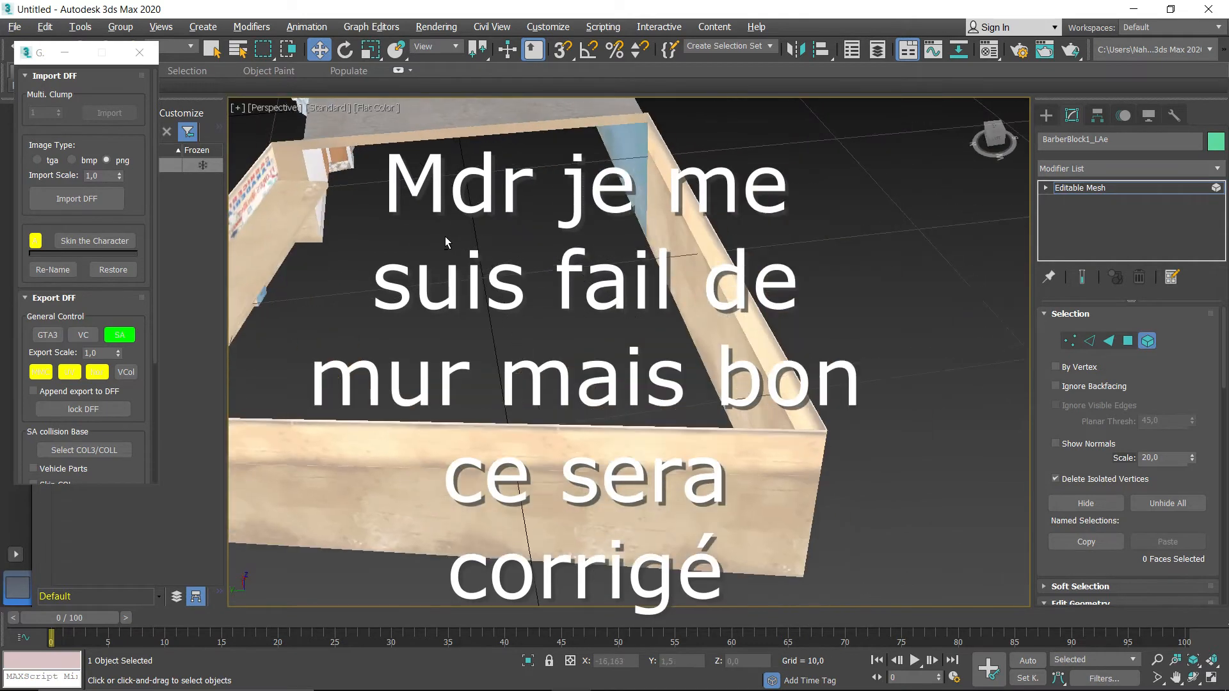
# - Draw a thin box about 11.1 long, 0.8 wide and 4.4 high inside the roofless building and convert it to Editable Mesh
pyautogui.click(1046, 115)
pyautogui.click(1100, 217)
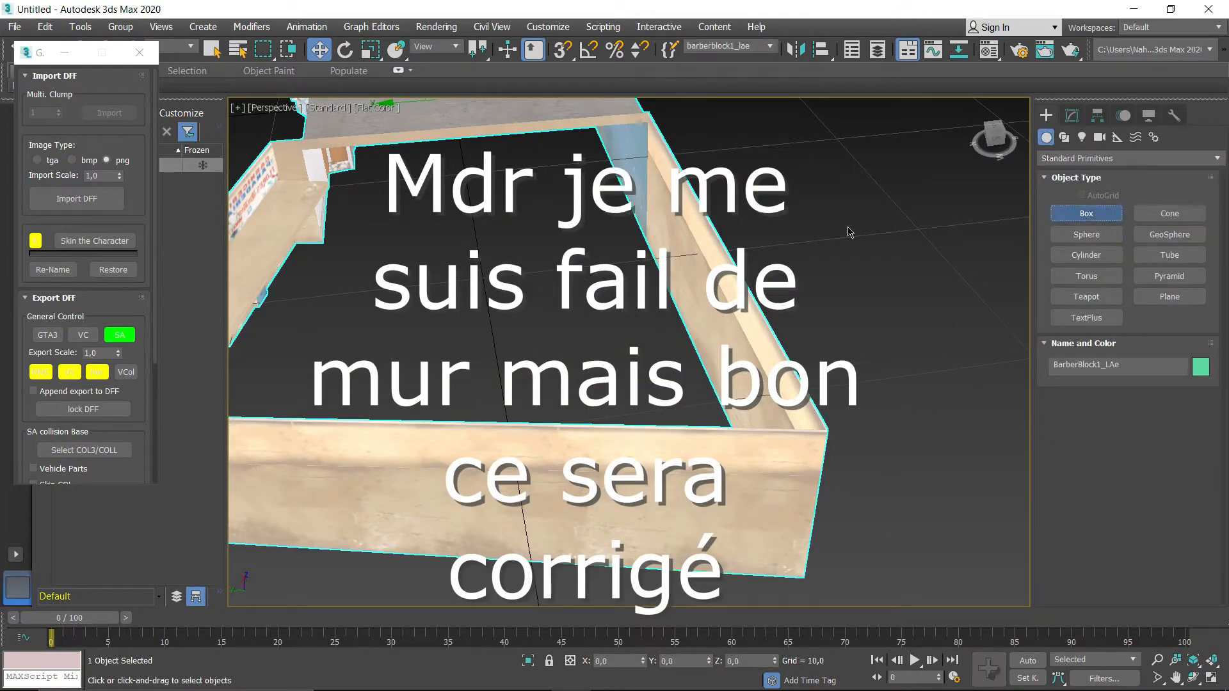
pyautogui.moveTo(537, 253); pyautogui.dragTo(621, 237)
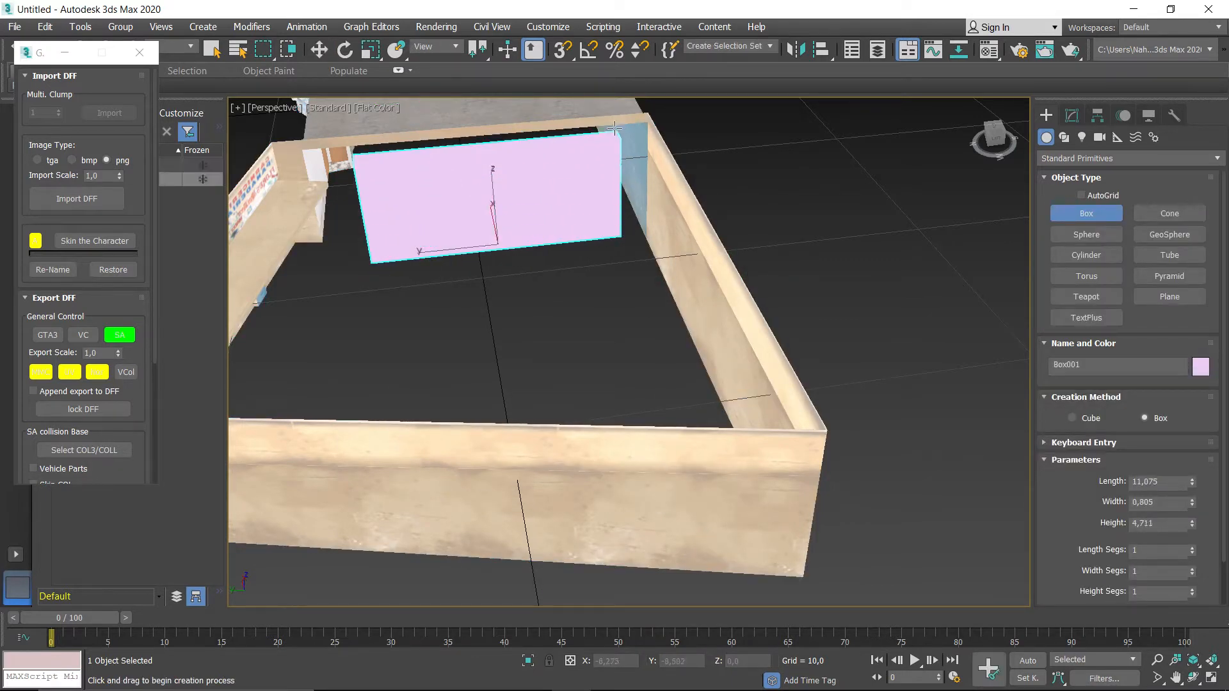
pyautogui.click(1098, 208)
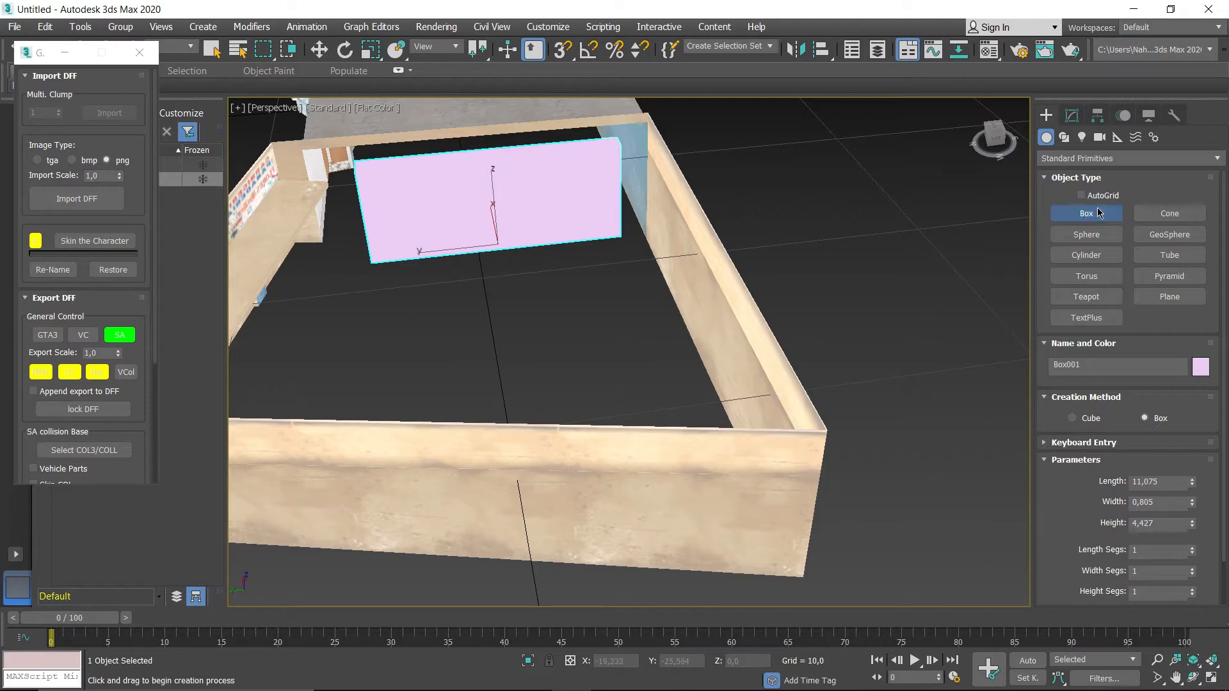
pyautogui.press('w')
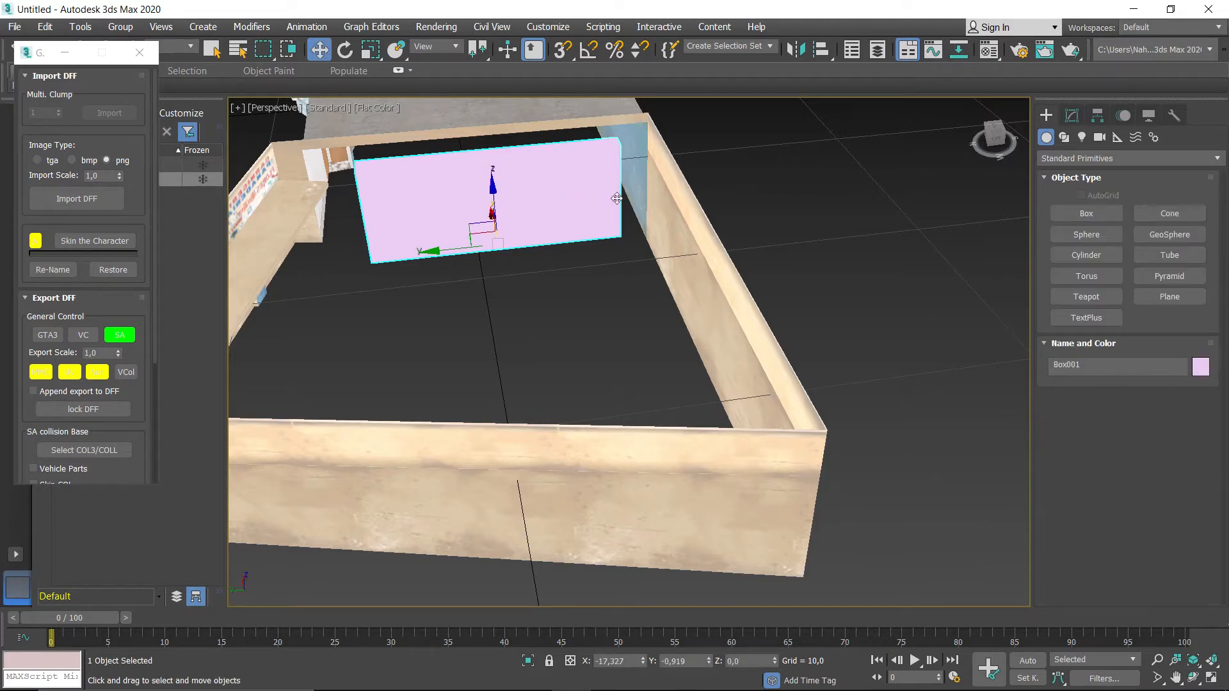
pyautogui.rightClick(582, 206)
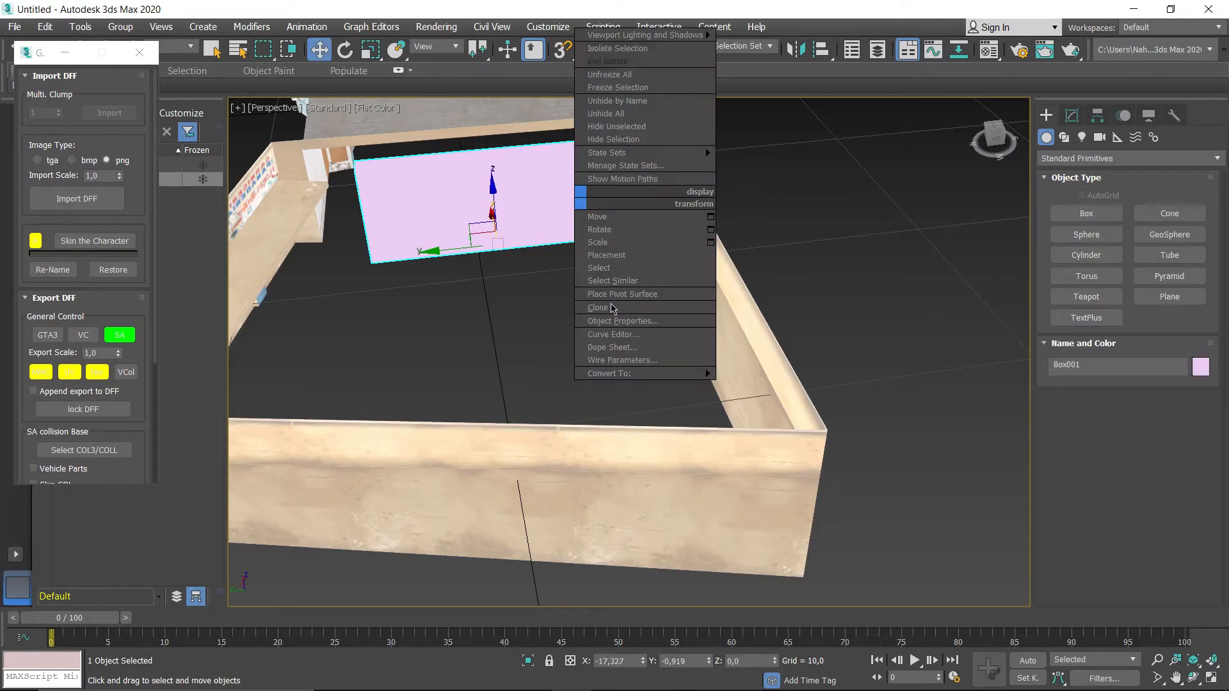
pyautogui.moveTo(657, 376)
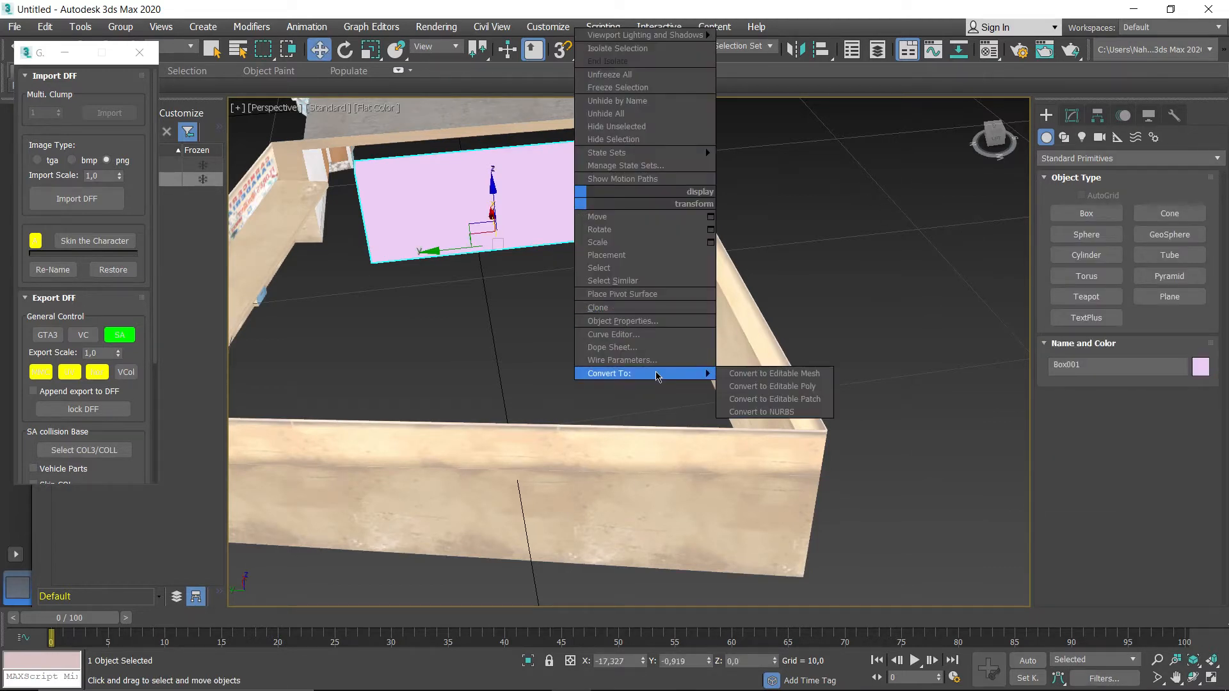
pyautogui.click(762, 375)
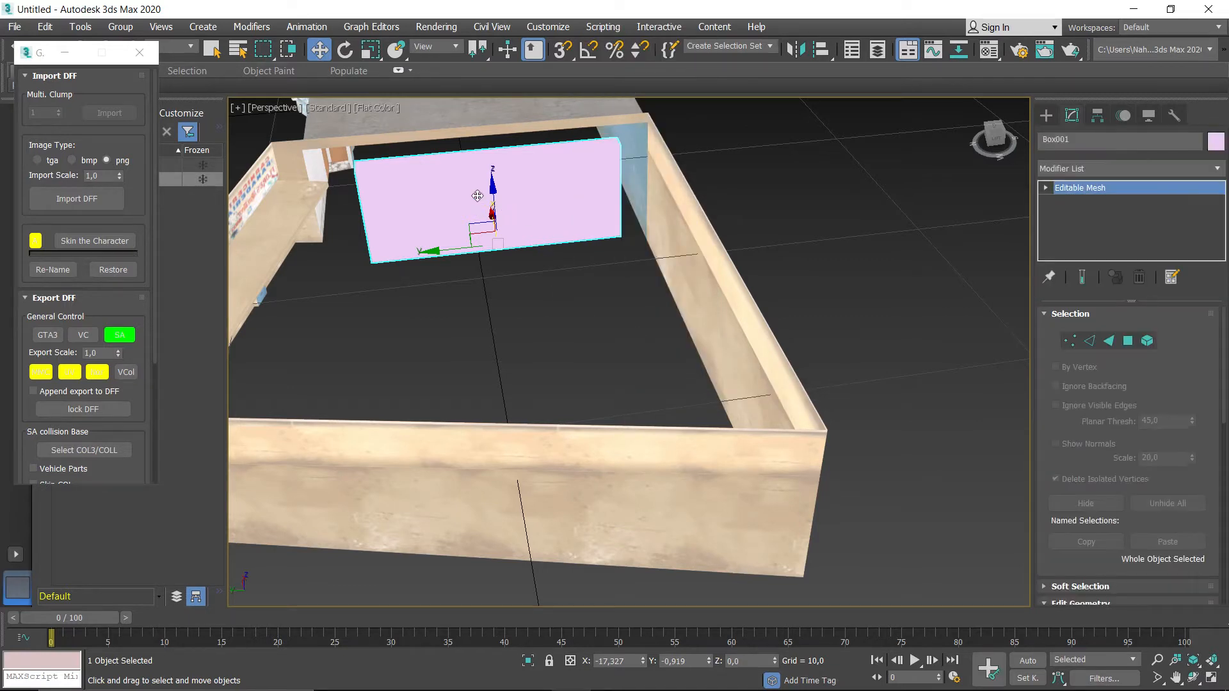
# - Move the box against the open side beside the neighbouring building and lower it to floor level, at about X -9.4, Z -4.85
pyautogui.scroll(5, 481, 199)
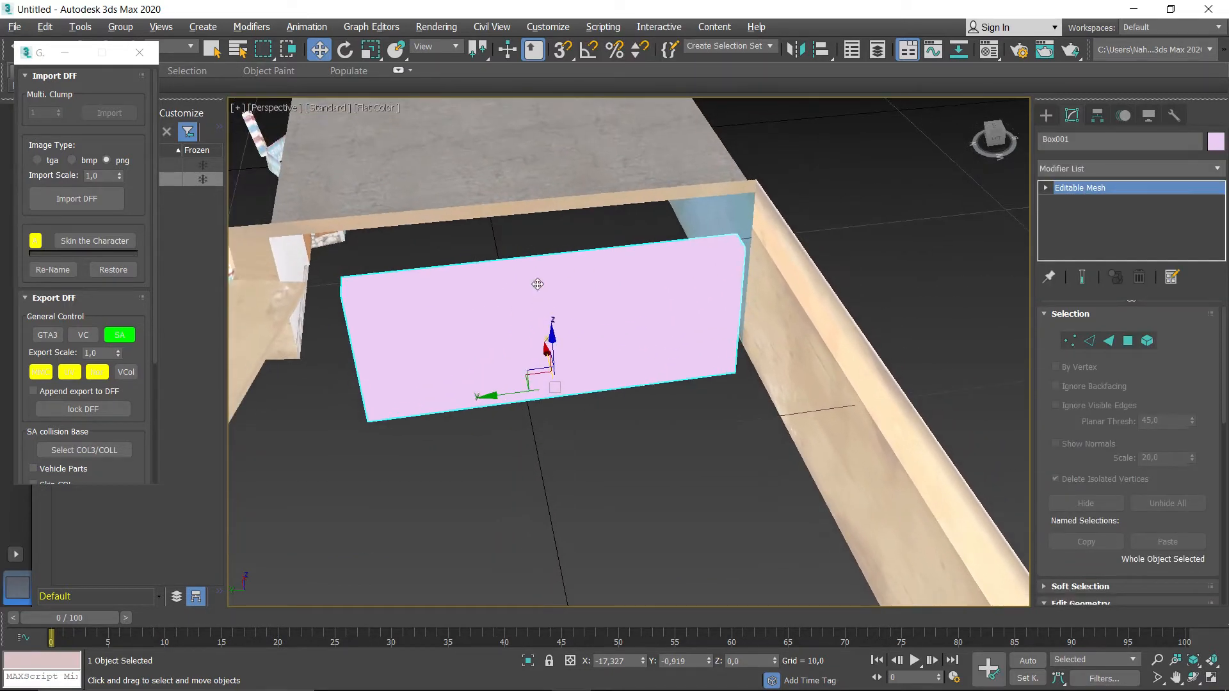
pyautogui.keyDown('alt'); pyautogui.moveTo(537, 284); pyautogui.dragTo(549, 349, button='middle'); pyautogui.keyUp('alt')
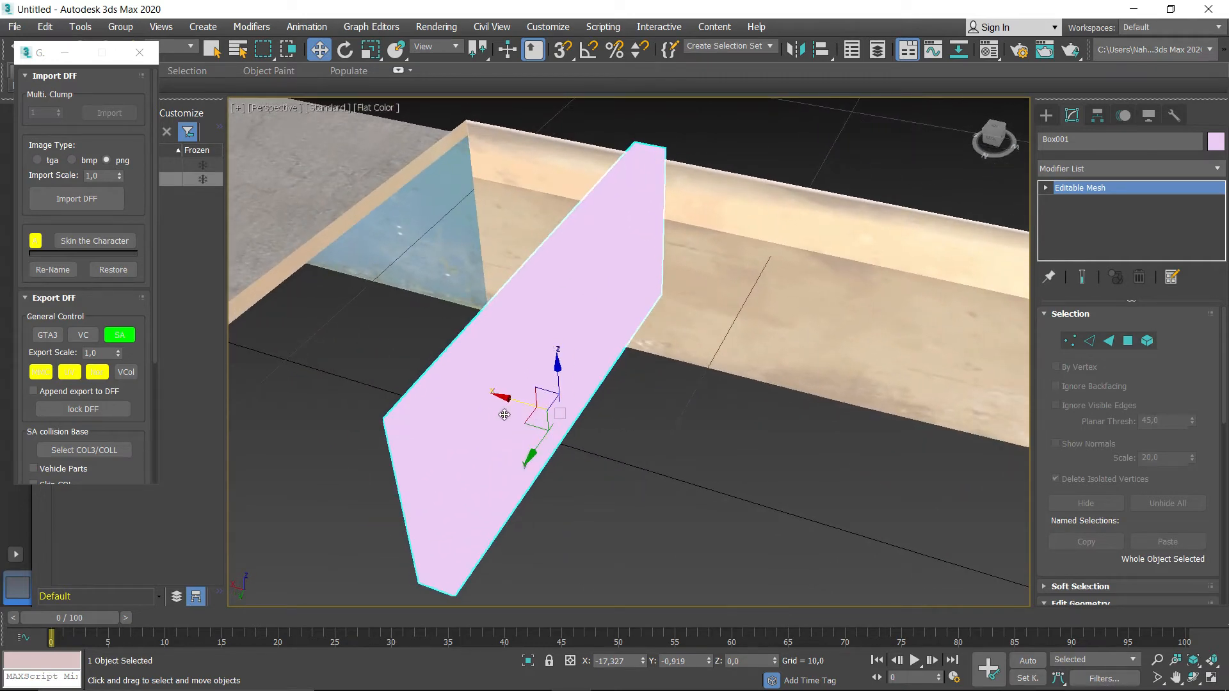
pyautogui.moveTo(521, 404); pyautogui.dragTo(285, 336)
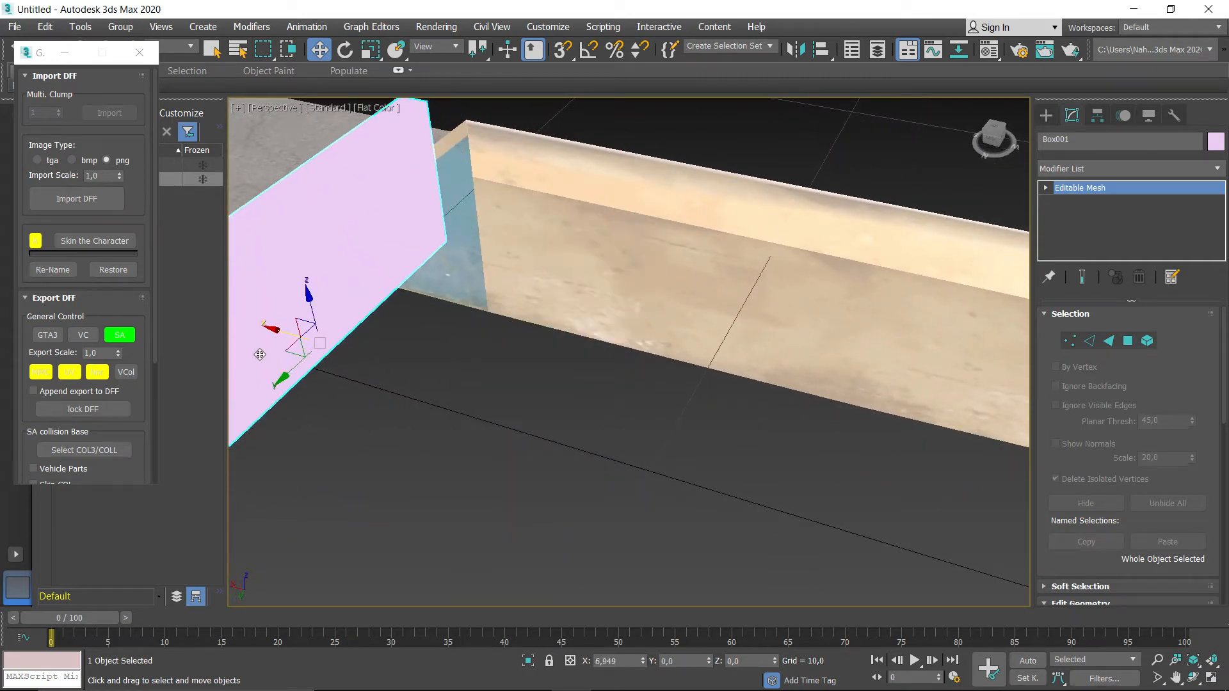
pyautogui.moveTo(492, 329); pyautogui.dragTo(620, 333, button='middle')
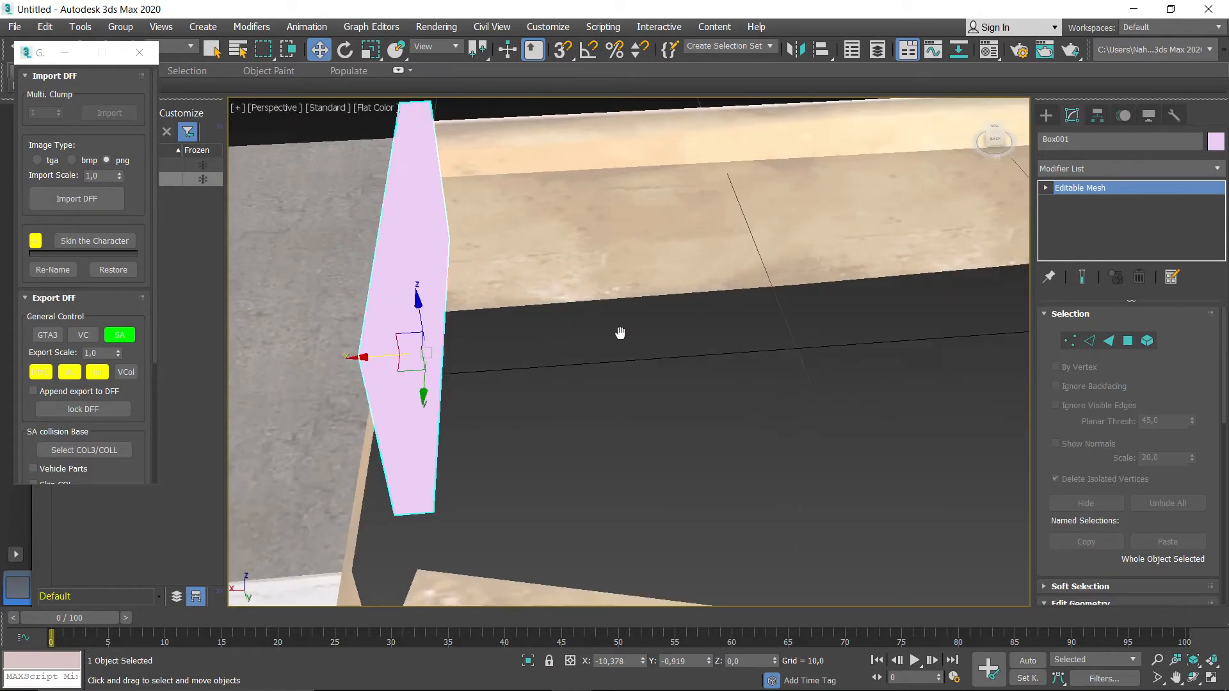
pyautogui.moveTo(340, 360); pyautogui.dragTo(348, 360)
pyautogui.keyDown('alt'); pyautogui.moveTo(349, 360); pyautogui.dragTo(504, 347, button='middle'); pyautogui.keyUp('alt')
pyautogui.moveTo(510, 326); pyautogui.dragTo(665, 460)
pyautogui.moveTo(665, 459); pyautogui.dragTo(636, 474, button='middle')
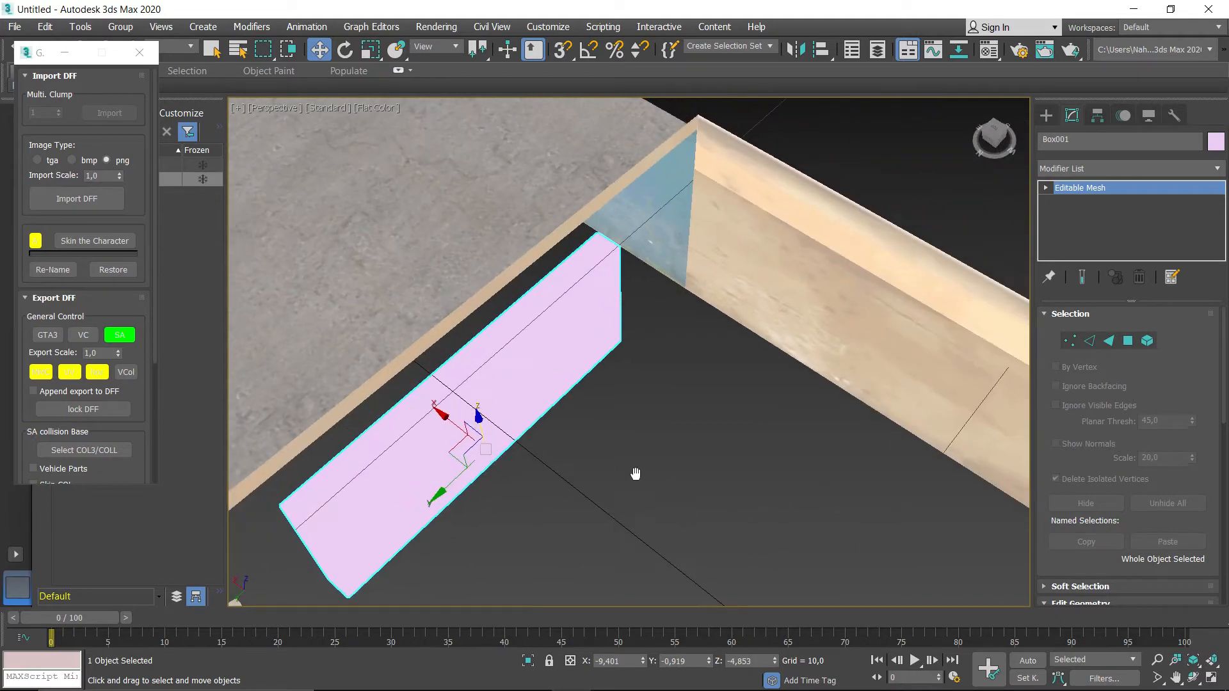
# - Enter the box's Vertex level and stretch its rear-end vertices along Y to meet the building's back wall
pyautogui.click(1070, 340)
pyautogui.keyDown('alt'); pyautogui.moveTo(581, 323); pyautogui.dragTo(624, 283, button='middle'); pyautogui.keyUp('alt')
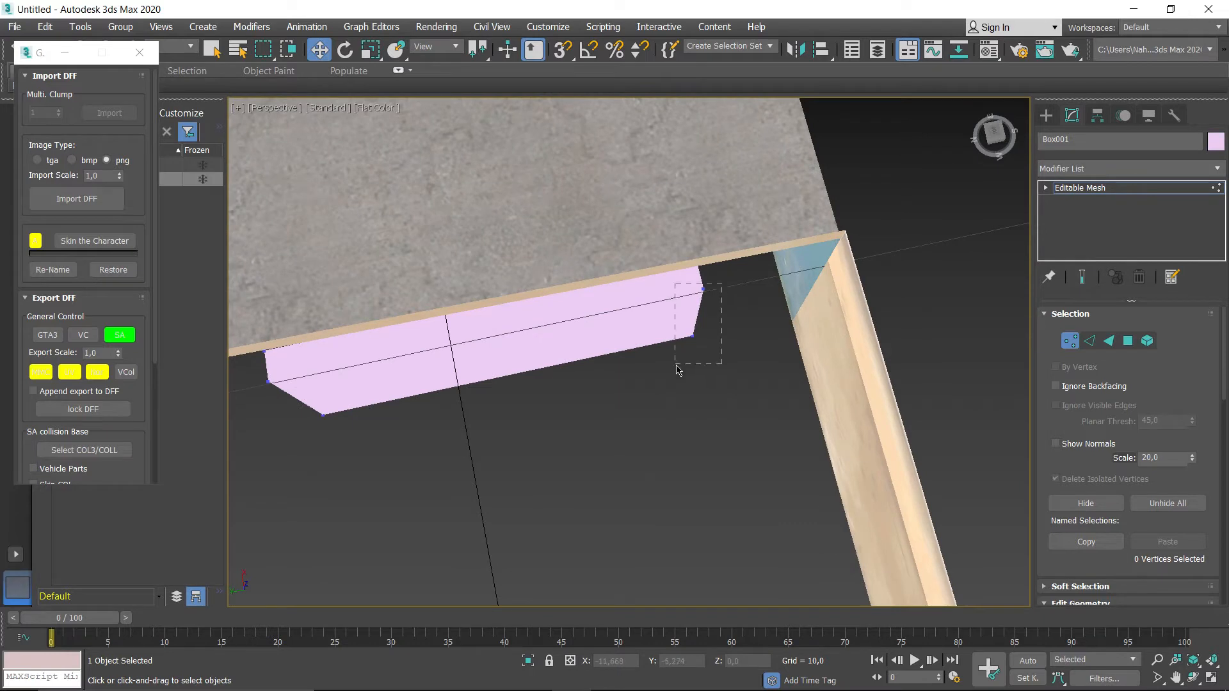
pyautogui.moveTo(676, 370); pyautogui.dragTo(675, 367)
pyautogui.moveTo(629, 325); pyautogui.dragTo(731, 309)
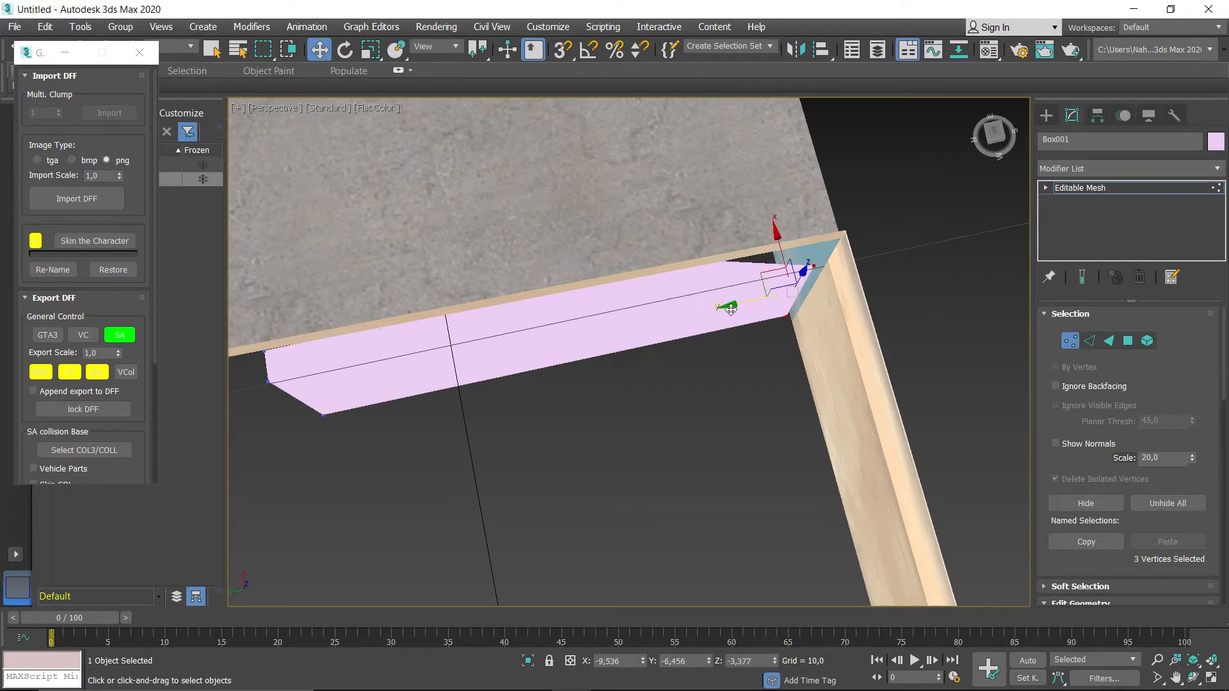
pyautogui.moveTo(777, 235); pyautogui.dragTo(781, 243)
# - Stretch the box's opposite-end vertices along Y toward the shop front, to about Y 7.65
pyautogui.moveTo(488, 422); pyautogui.dragTo(670, 435, button='middle')
pyautogui.moveTo(634, 464); pyautogui.dragTo(577, 420)
pyautogui.moveTo(541, 373); pyautogui.dragTo(541, 374)
pyautogui.moveTo(438, 416); pyautogui.dragTo(392, 423)
pyautogui.moveTo(441, 371); pyautogui.dragTo(430, 361)
pyautogui.keyDown('alt'); pyautogui.moveTo(656, 458); pyautogui.dragTo(648, 385, button='middle'); pyautogui.keyUp('alt')
pyautogui.scroll(5, 407, 385)
pyautogui.moveTo(490, 454)
pyautogui.mouseDown()
pyautogui.moveTo(553, 430)
pyautogui.moveTo(498, 474)
pyautogui.mouseUp()
pyautogui.scroll(-5, 665, 449)
pyautogui.scroll(1, 664, 450)
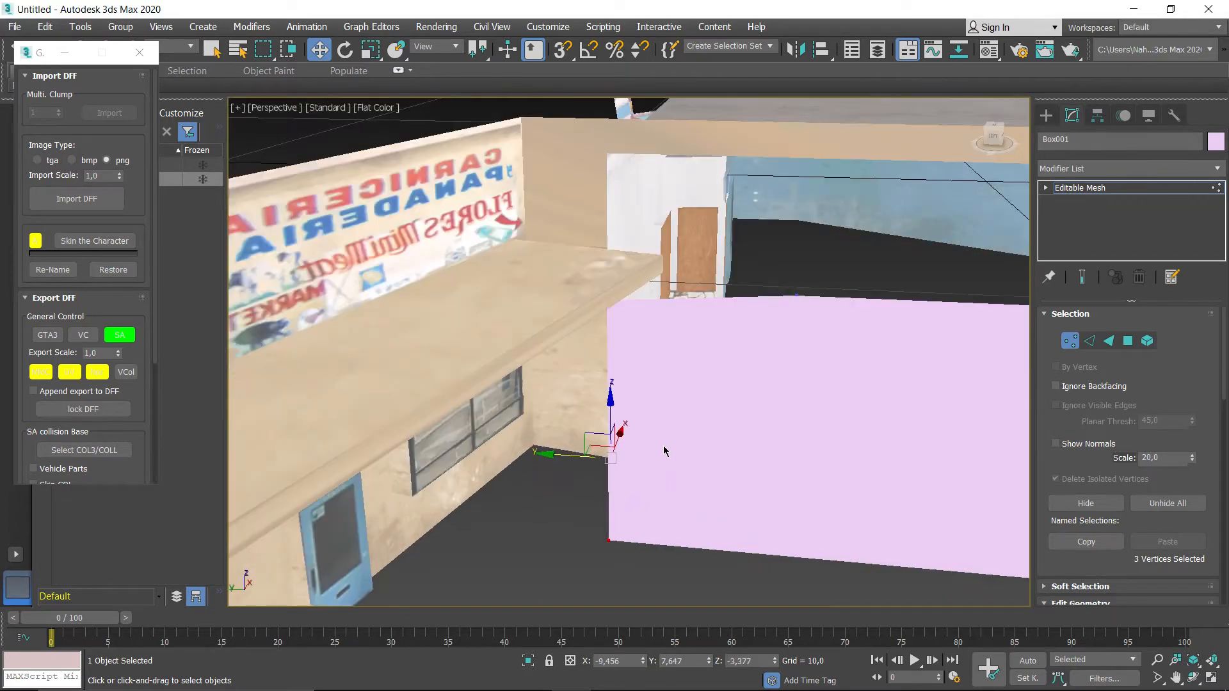
# - Raise the selected vertices at the box's shop-front end to about Z -1.0
pyautogui.moveTo(615, 347); pyautogui.dragTo(615, 277)
pyautogui.moveTo(869, 478); pyautogui.dragTo(591, 500, button='middle')
pyautogui.scroll(-3, 785, 502)
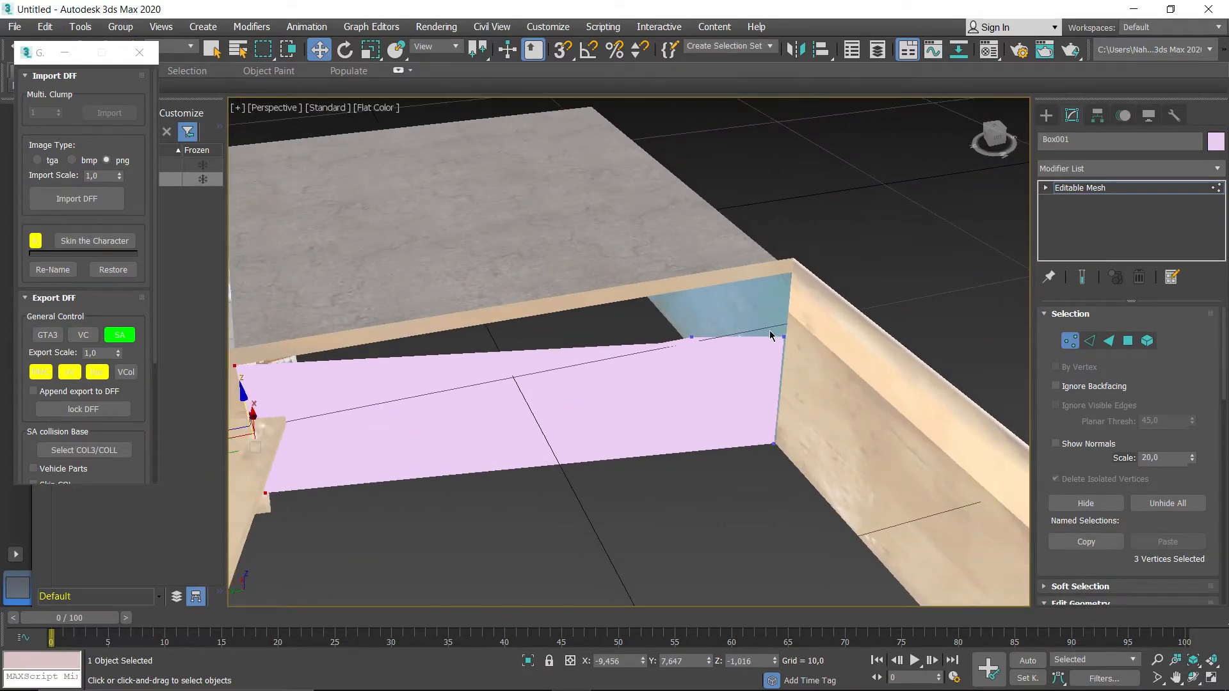
# - Raise the upper vertices at the box's rear end about 2.4 along Z to the roof edge and leave the Vertex level
pyautogui.moveTo(811, 477); pyautogui.dragTo(784, 465)
pyautogui.moveTo(785, 337); pyautogui.dragTo(800, 282)
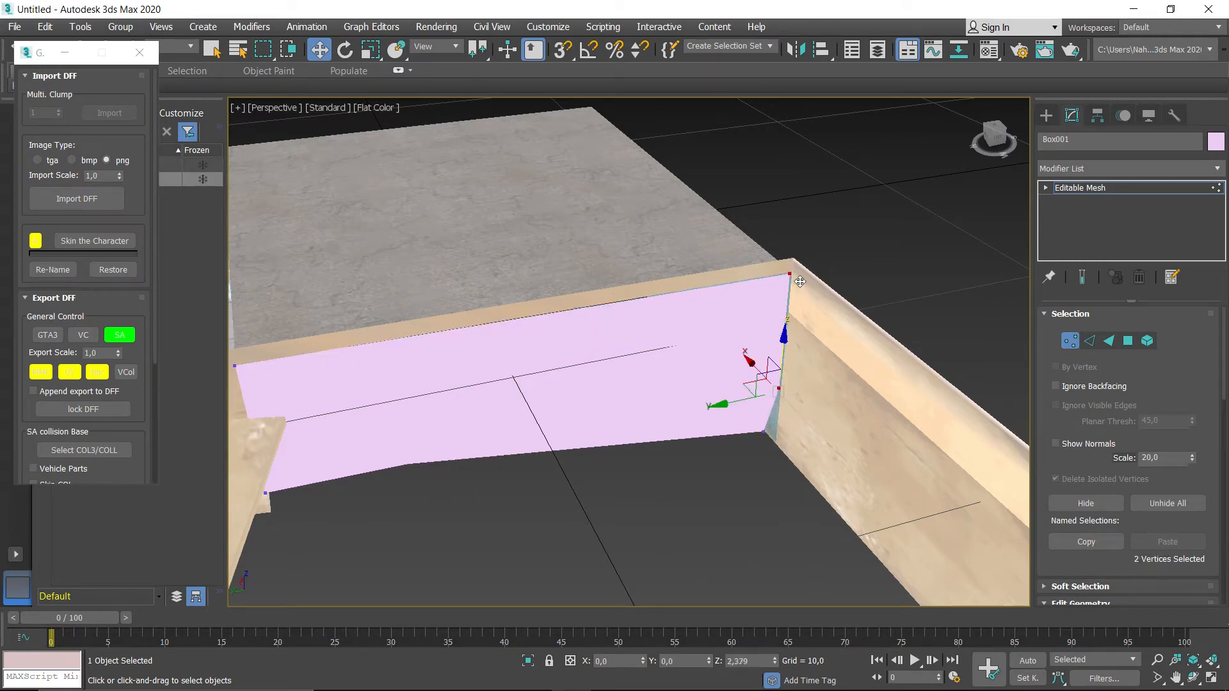
pyautogui.moveTo(792, 356)
pyautogui.keyDown('alt'); pyautogui.mouseDown(button='middle')
pyautogui.moveTo(773, 328)
pyautogui.moveTo(812, 356)
pyautogui.mouseUp(button='middle'); pyautogui.keyUp('alt')
pyautogui.click(1070, 340)
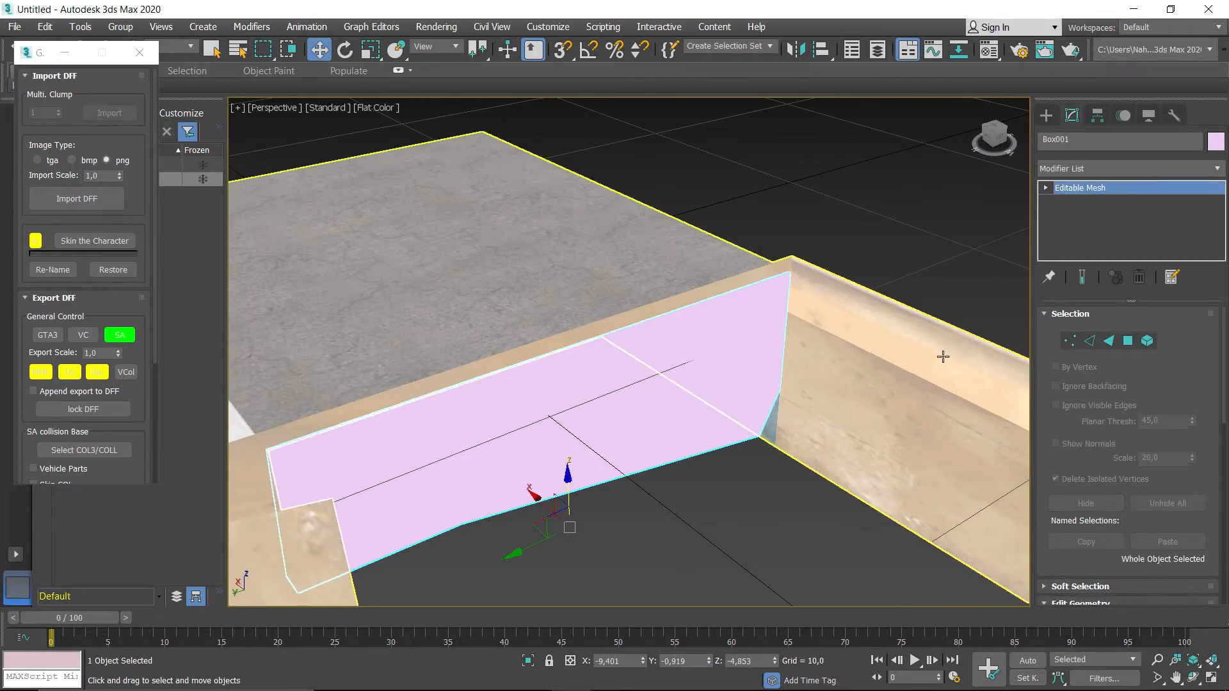
# - Attach the fitted box to the BarberBlock1_LAe building mesh and end the Attach operation
pyautogui.click(711, 393)
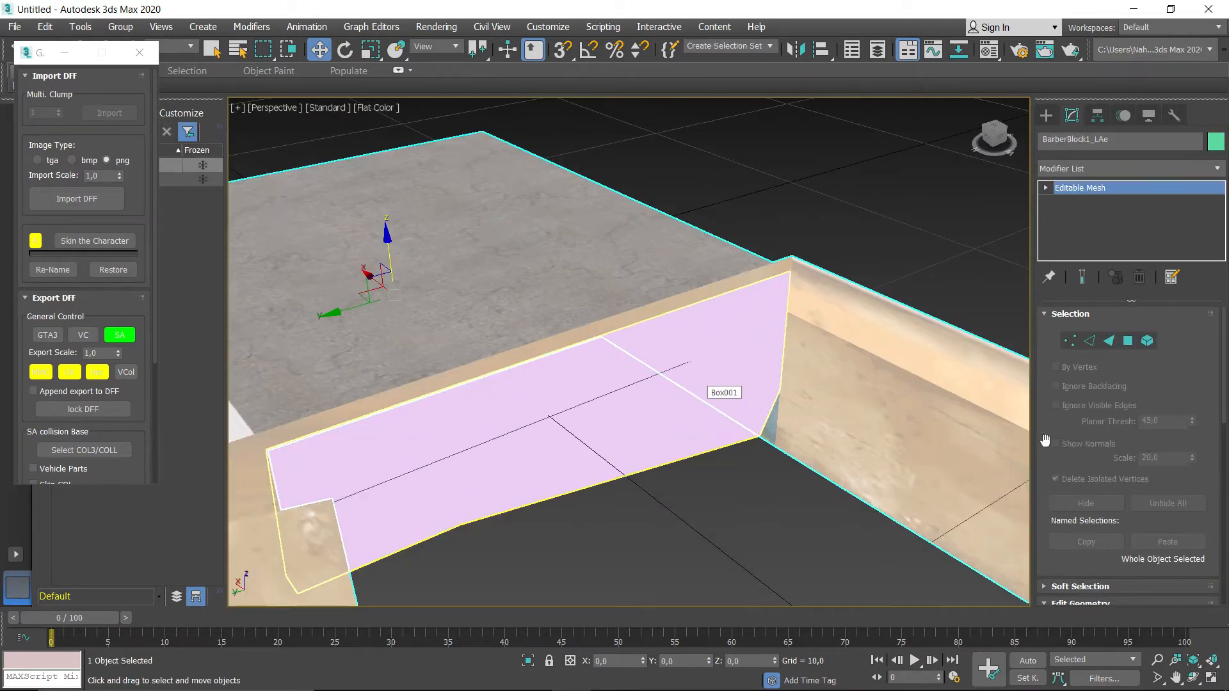
pyautogui.scroll(-3, 1107, 469)
pyautogui.click(1086, 459)
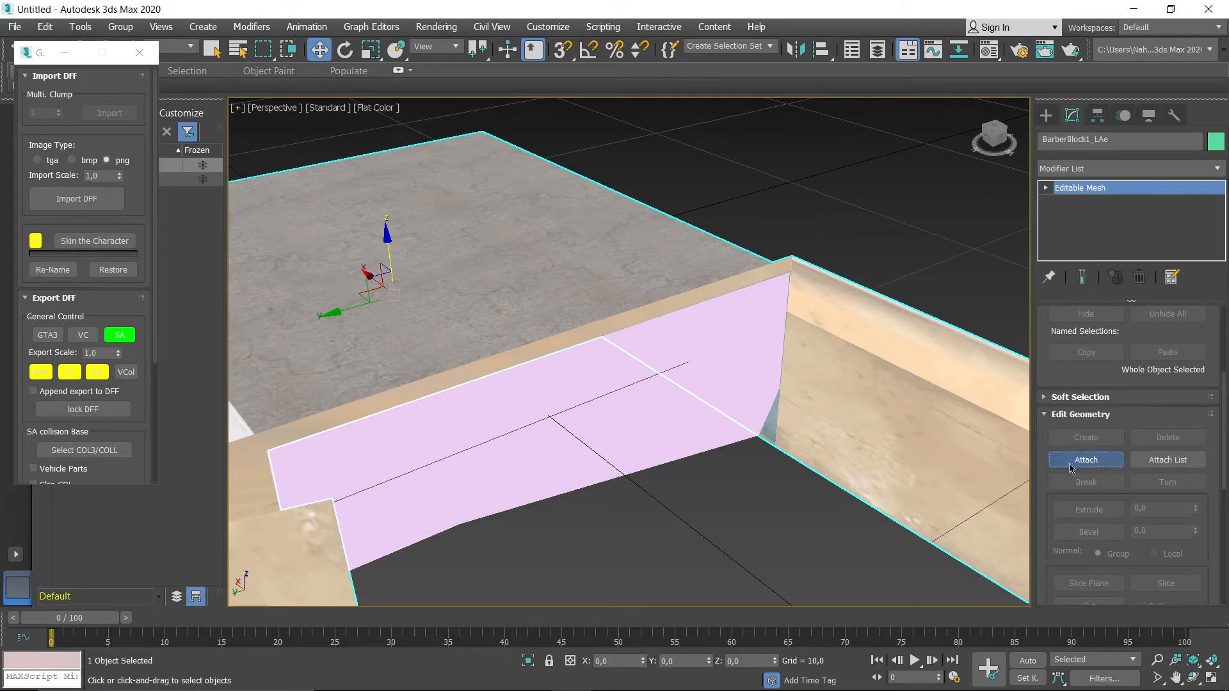
pyautogui.click(674, 417)
pyautogui.keyDown('alt'); pyautogui.moveTo(673, 421); pyautogui.dragTo(694, 371, button='middle'); pyautogui.keyUp('alt')
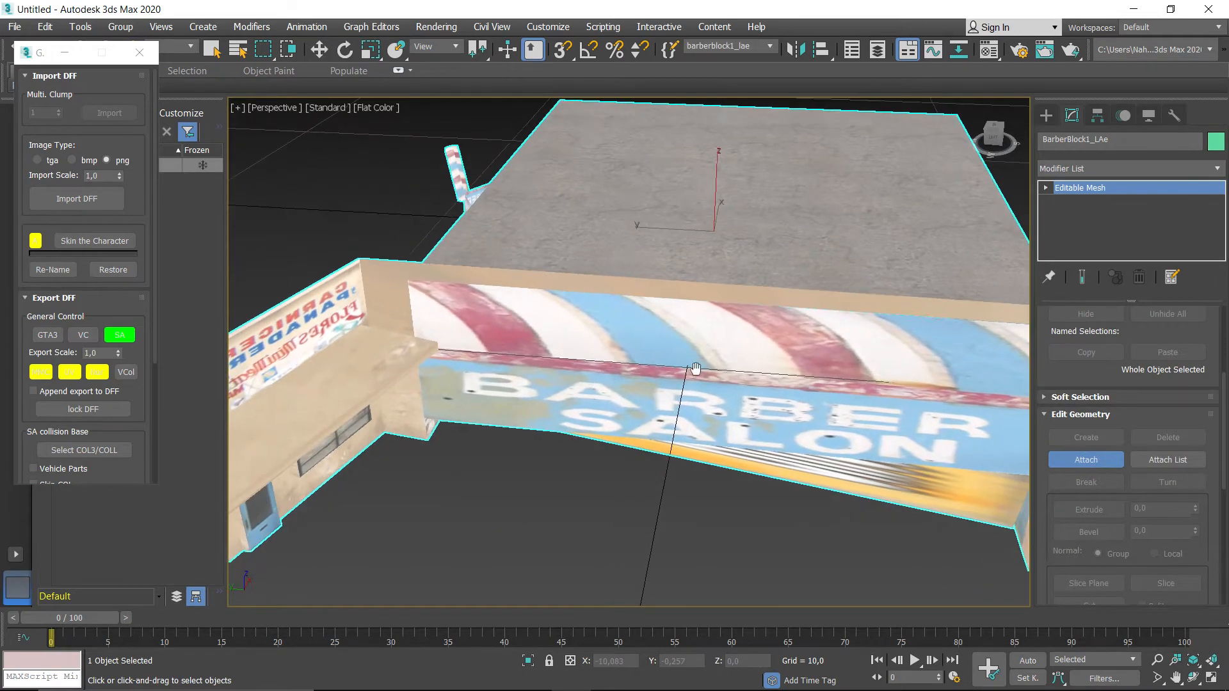
pyautogui.click(1086, 460)
pyautogui.press('w')
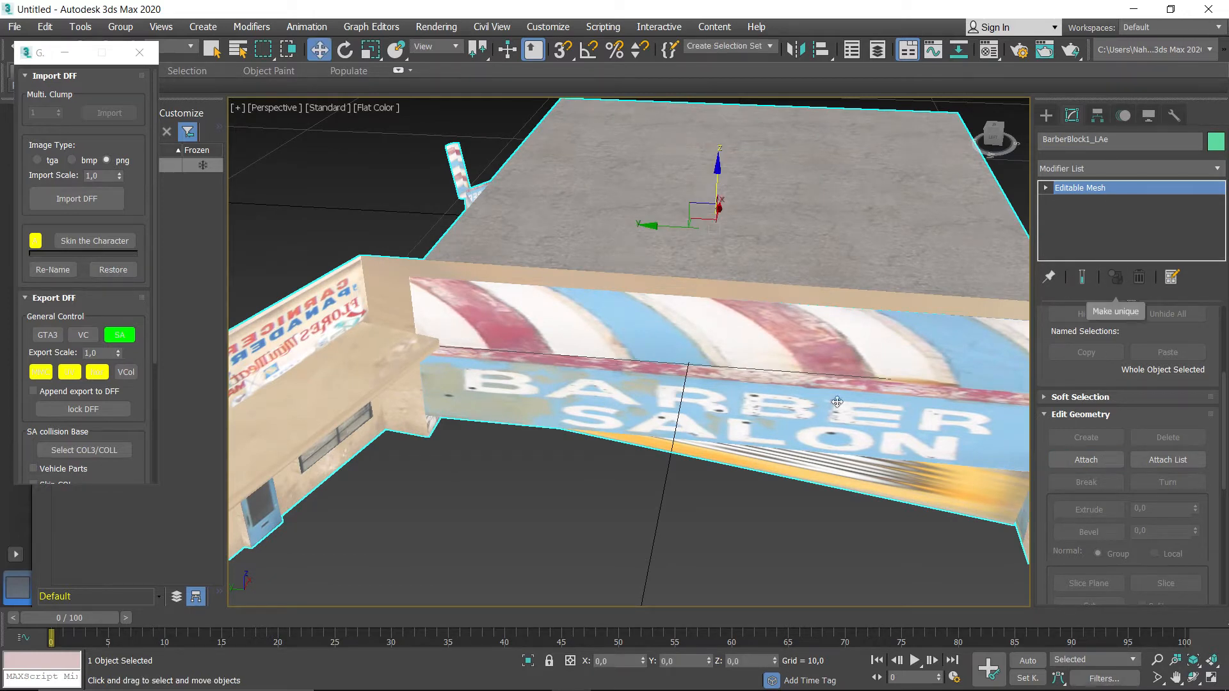
# - Select the four vertices at the side wall's upper shop-front corner and collapse them together by scaling to 0%
pyautogui.scroll(5, 1107, 400)
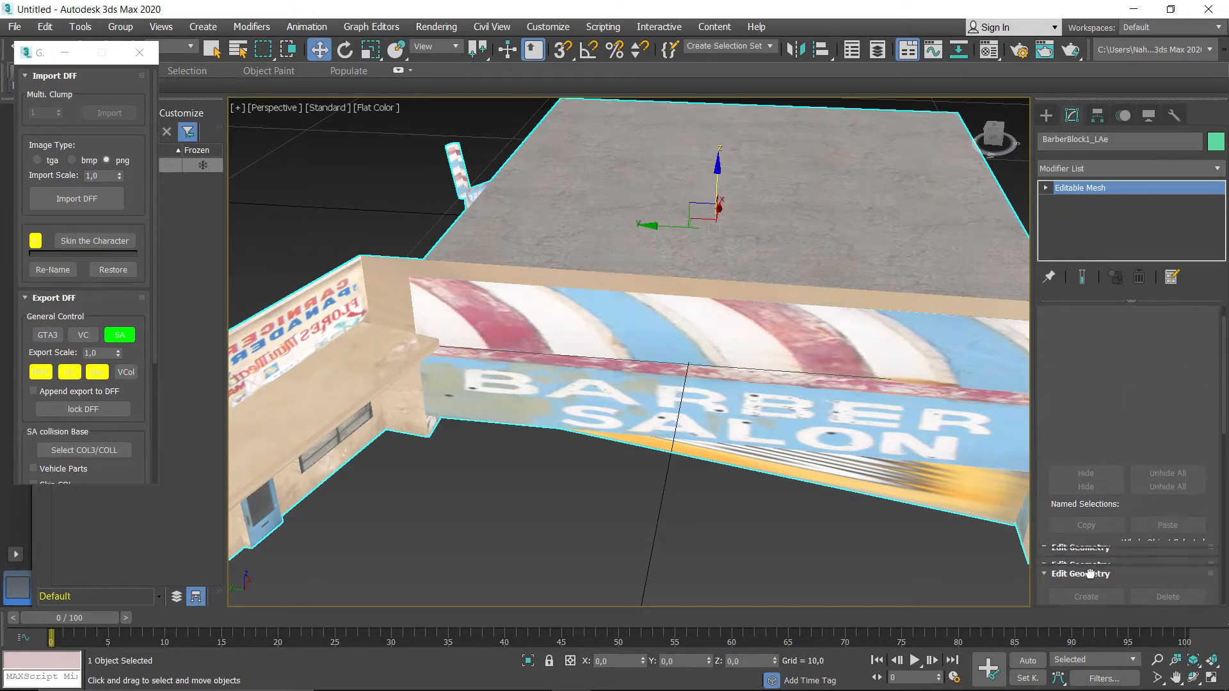
pyautogui.click(1069, 338)
pyautogui.click(415, 319)
pyautogui.scroll(6, 410, 307)
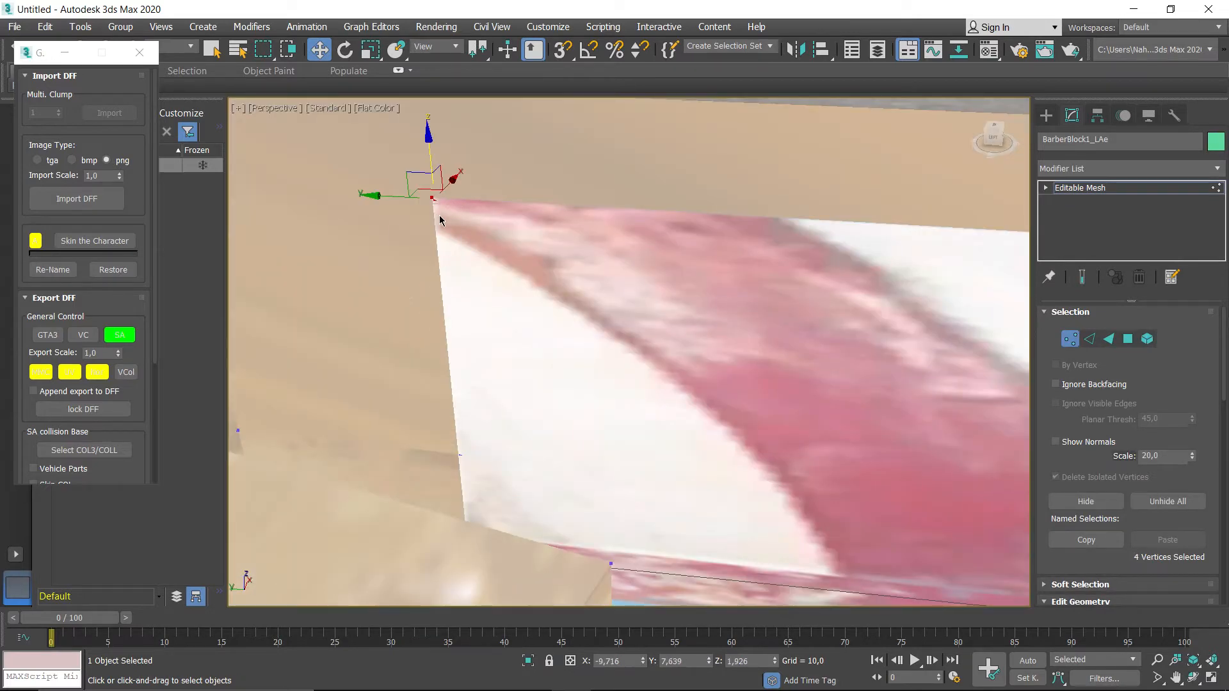
pyautogui.keyDown('alt'); pyautogui.moveTo(439, 215); pyautogui.dragTo(444, 247, button='middle'); pyautogui.keyUp('alt')
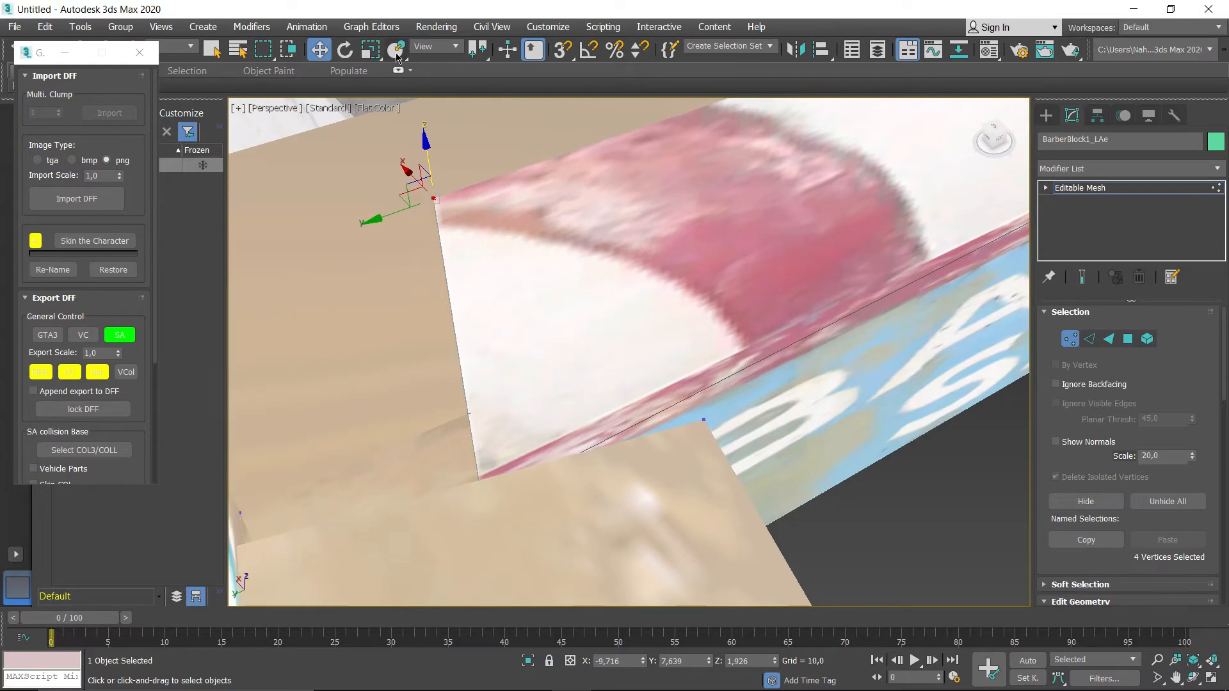
pyautogui.rightClick(370, 49)
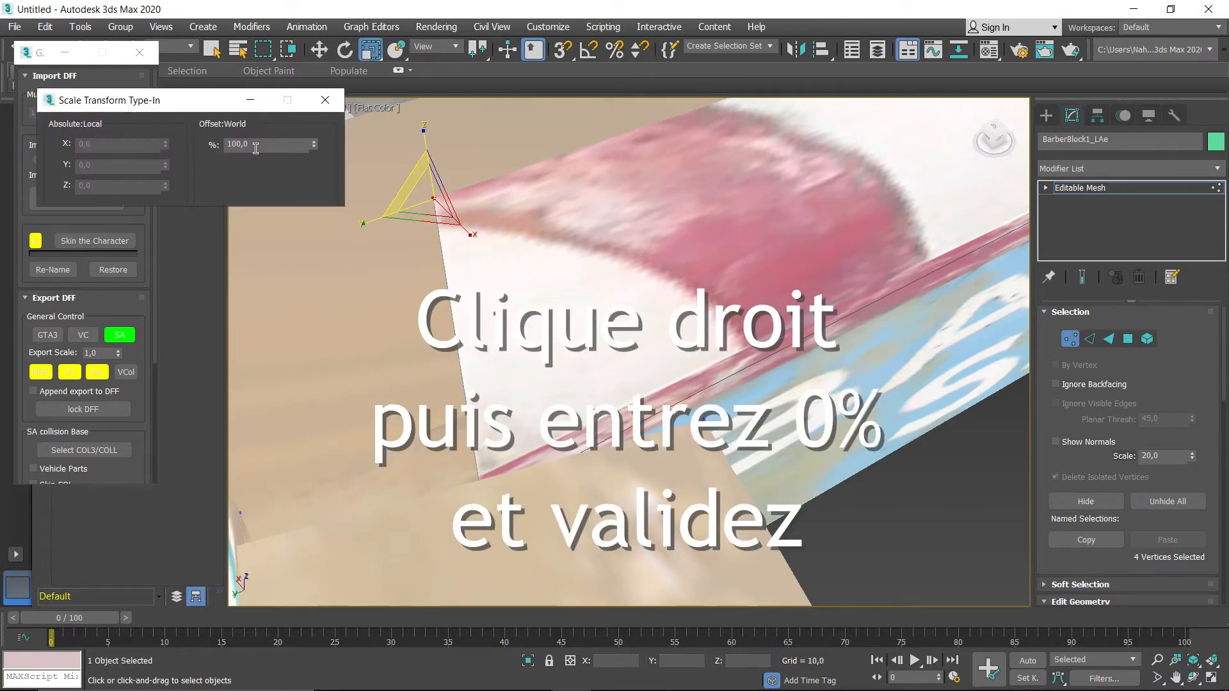
pyautogui.press('Return')
# - Move the side wall's lower shop-front vertex down to the building's floor corner, at about Z -3.2
pyautogui.keyDown('alt'); pyautogui.moveTo(744, 417); pyautogui.dragTo(531, 454, button='middle'); pyautogui.keyUp('alt')
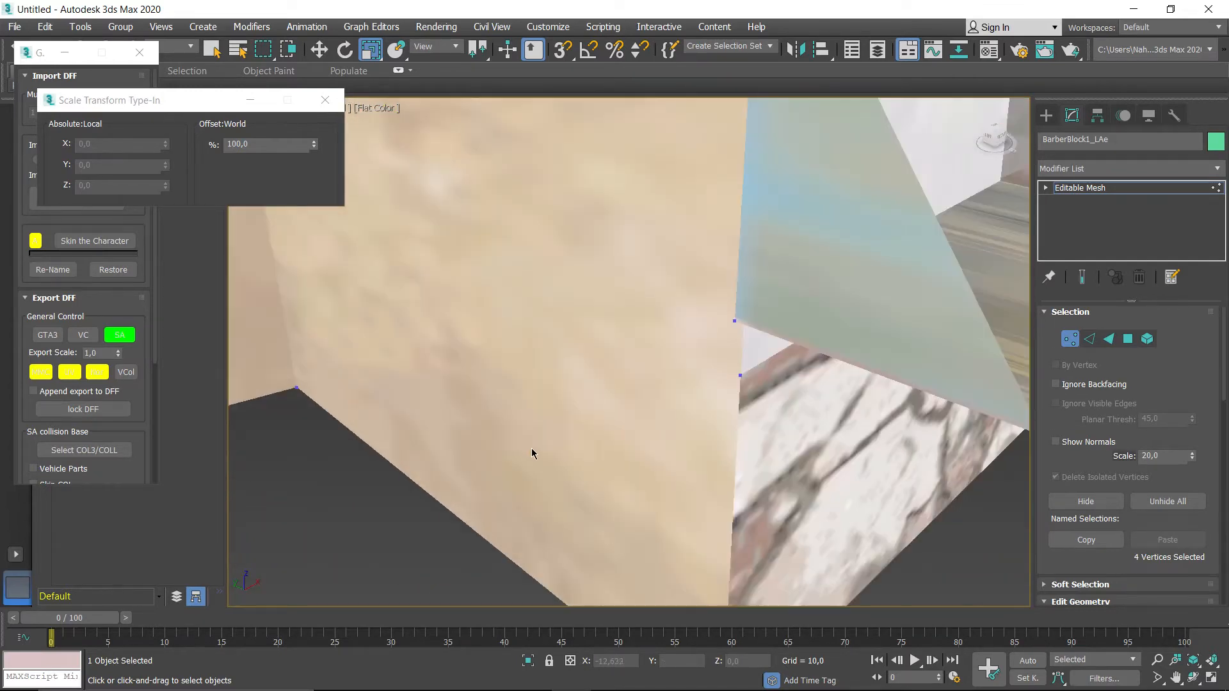
pyautogui.click(733, 322)
pyautogui.scroll(-2, 820, 501)
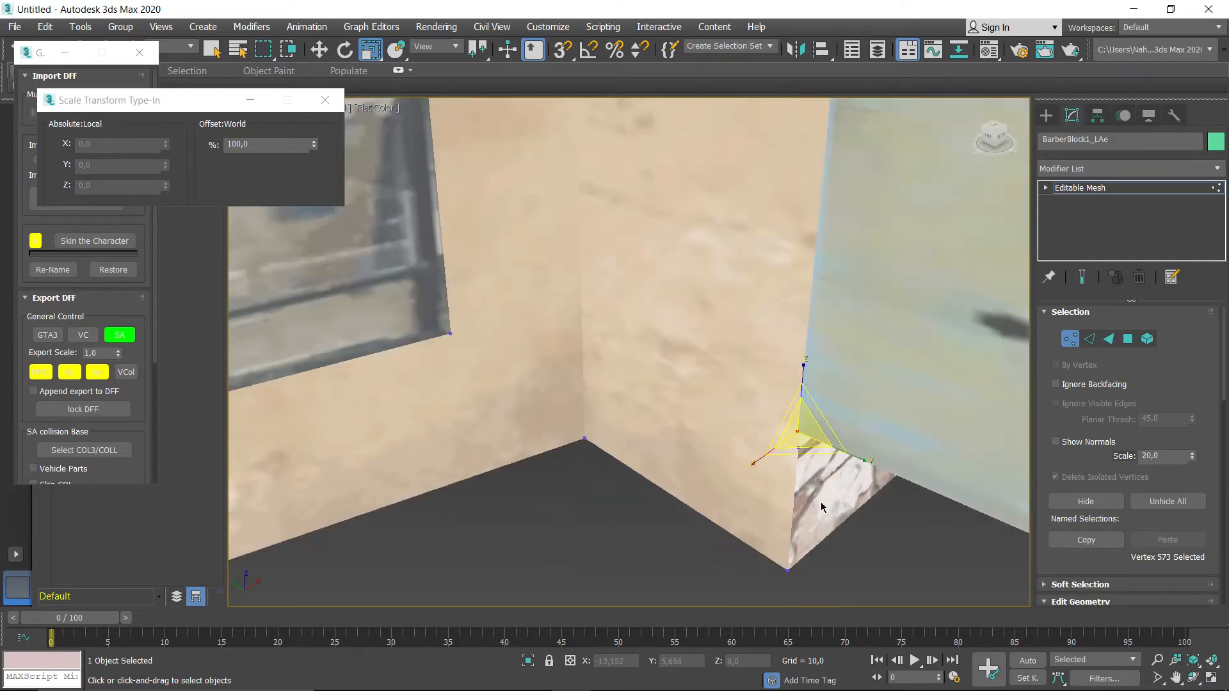
pyautogui.moveTo(836, 548); pyautogui.dragTo(759, 463, button='middle')
pyautogui.press('w')
pyautogui.moveTo(673, 340); pyautogui.dragTo(726, 424, button='middle')
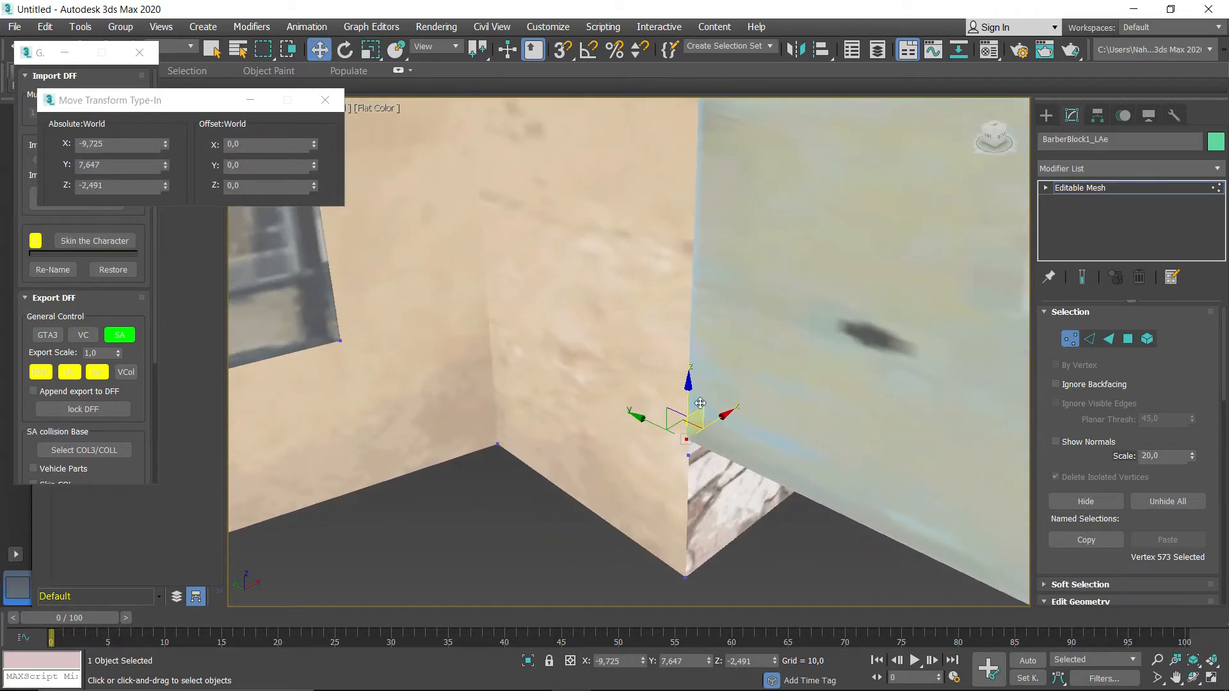
pyautogui.moveTo(678, 457); pyautogui.dragTo(685, 535)
# - Select the four vertices at the lower shop-front corner and collapse them together by scaling to 0%
pyautogui.moveTo(690, 599); pyautogui.dragTo(695, 558, button='middle')
pyautogui.scroll(1, 696, 559)
pyautogui.scroll(1, 694, 558)
pyautogui.scroll(-1, 694, 558)
pyautogui.moveTo(624, 362); pyautogui.dragTo(683, 401)
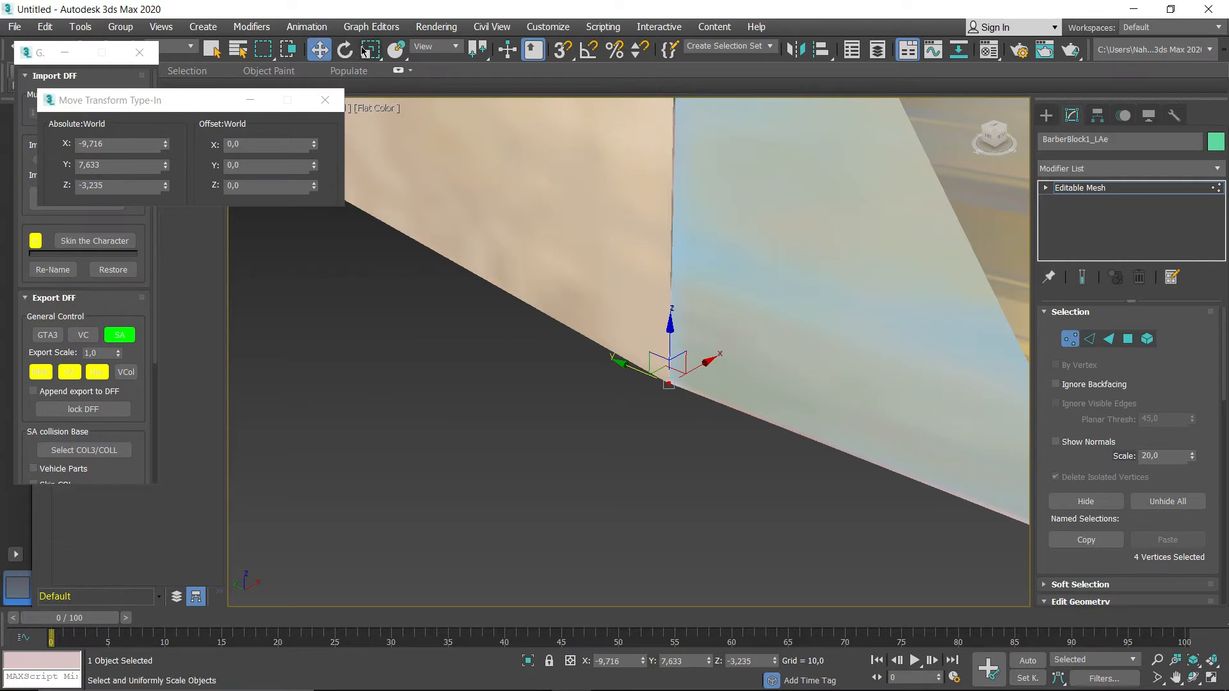
pyautogui.press('r')
pyautogui.write('0')
pyautogui.press('Return')
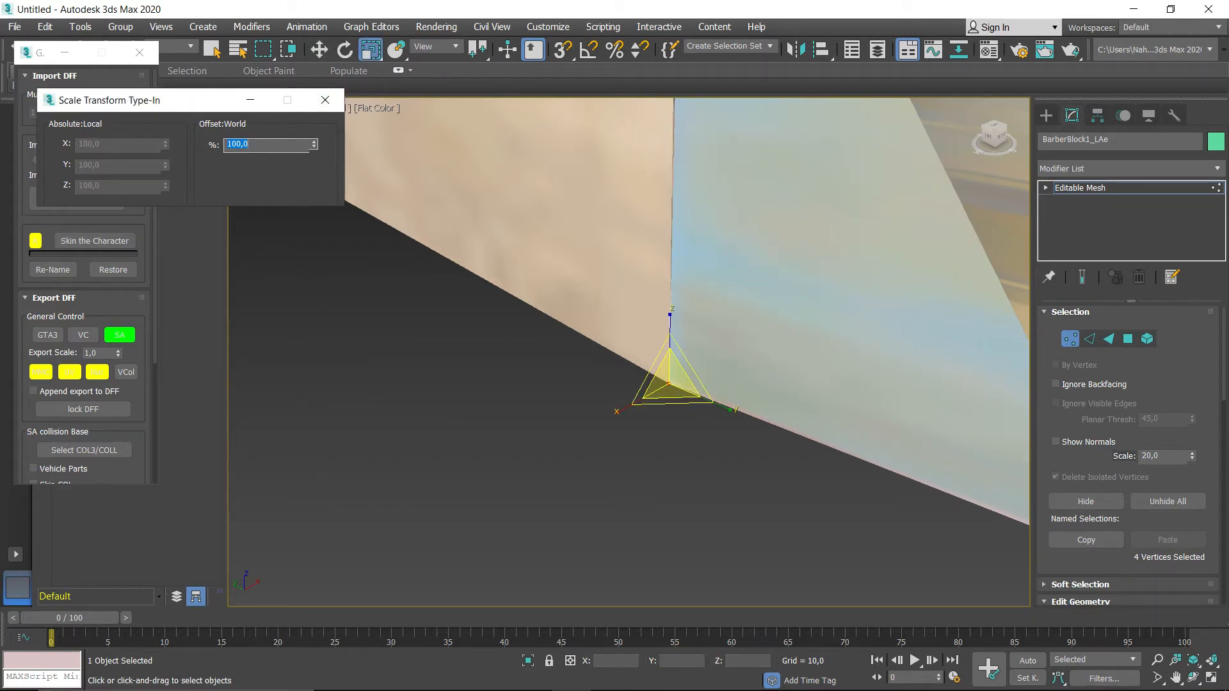
pyautogui.click(325, 100)
# - Select the side wall's upper vertex at the rear end and move it along Y to the building's corner
pyautogui.scroll(-3, 560, 312)
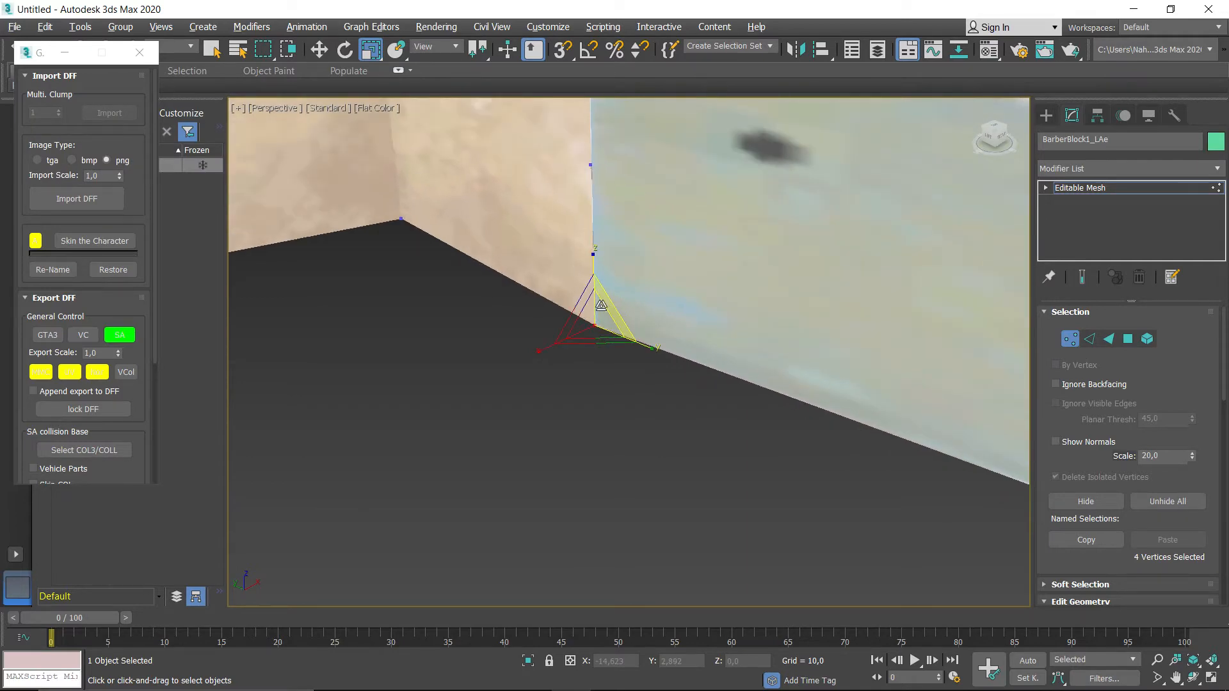
pyautogui.scroll(-4, 661, 329)
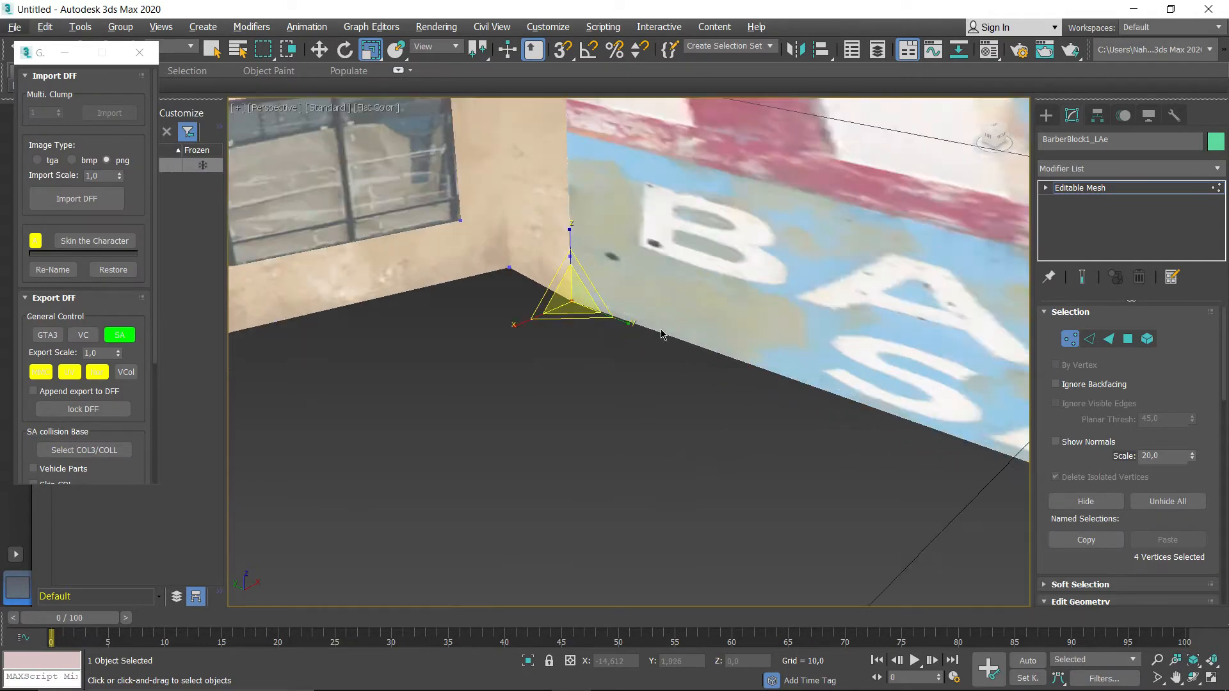
pyautogui.scroll(-4, 724, 357)
pyautogui.keyDown('alt'); pyautogui.moveTo(733, 363); pyautogui.dragTo(805, 300, button='middle'); pyautogui.keyUp('alt')
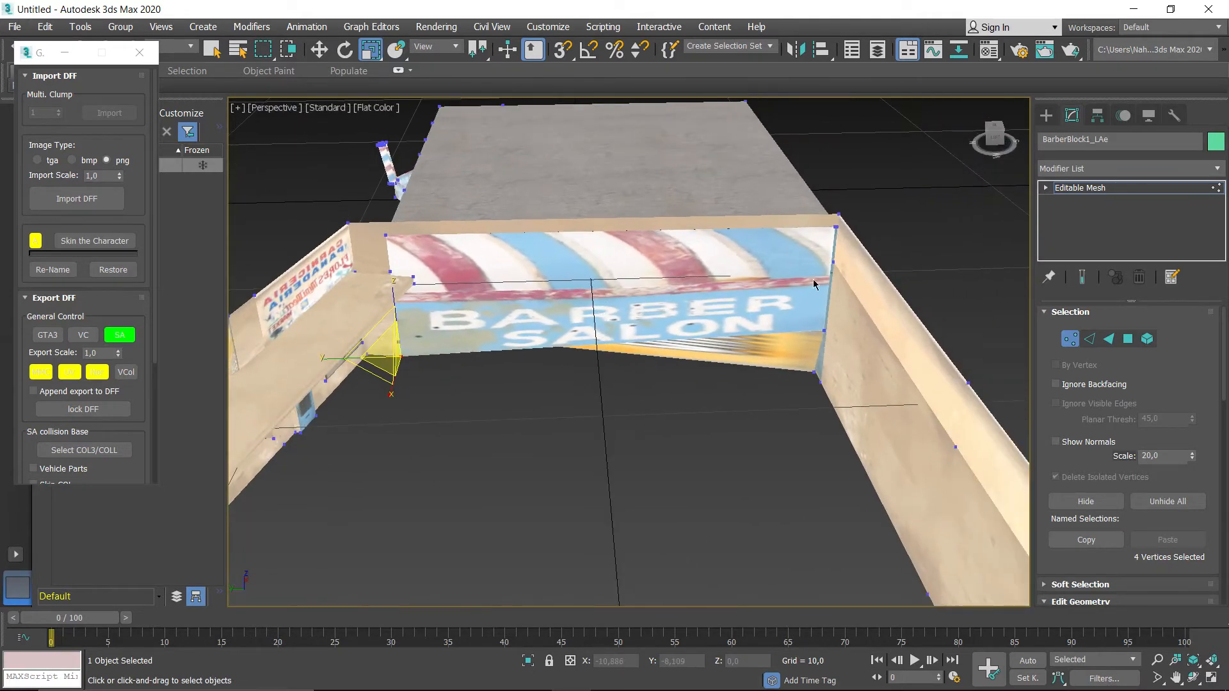
pyautogui.keyDown('ctrl'); pyautogui.click(839, 231); pyautogui.keyUp('ctrl')
pyautogui.scroll(6, 845, 236)
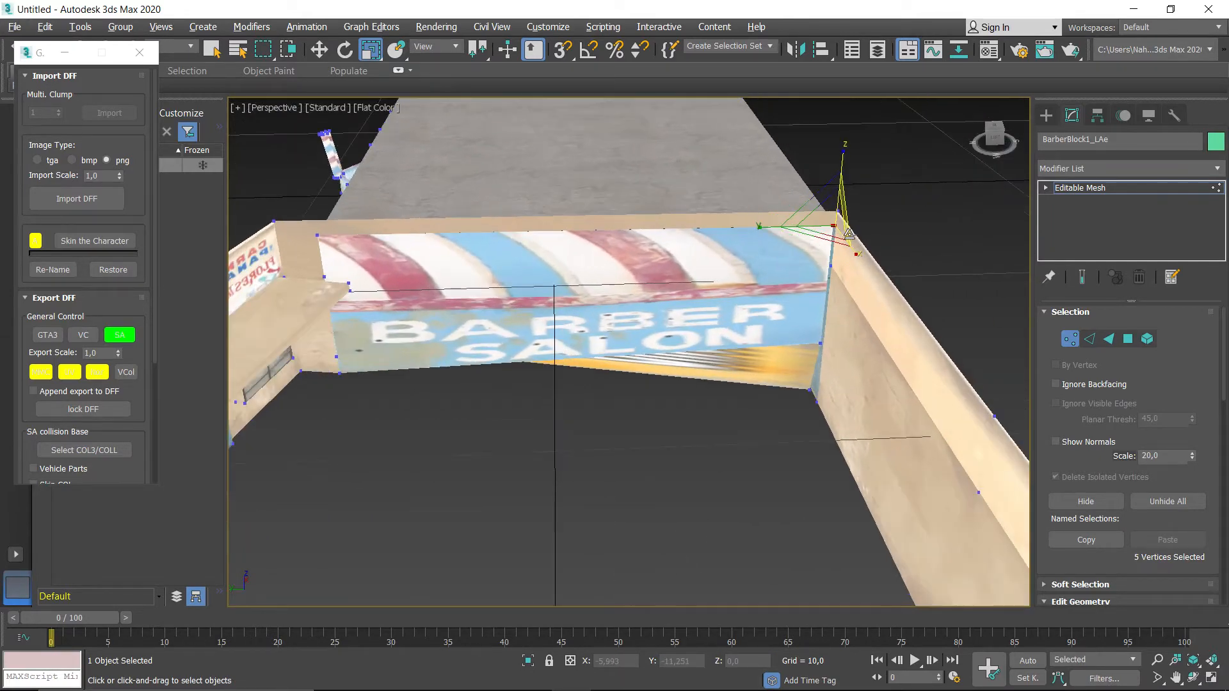
pyautogui.scroll(4, 850, 230)
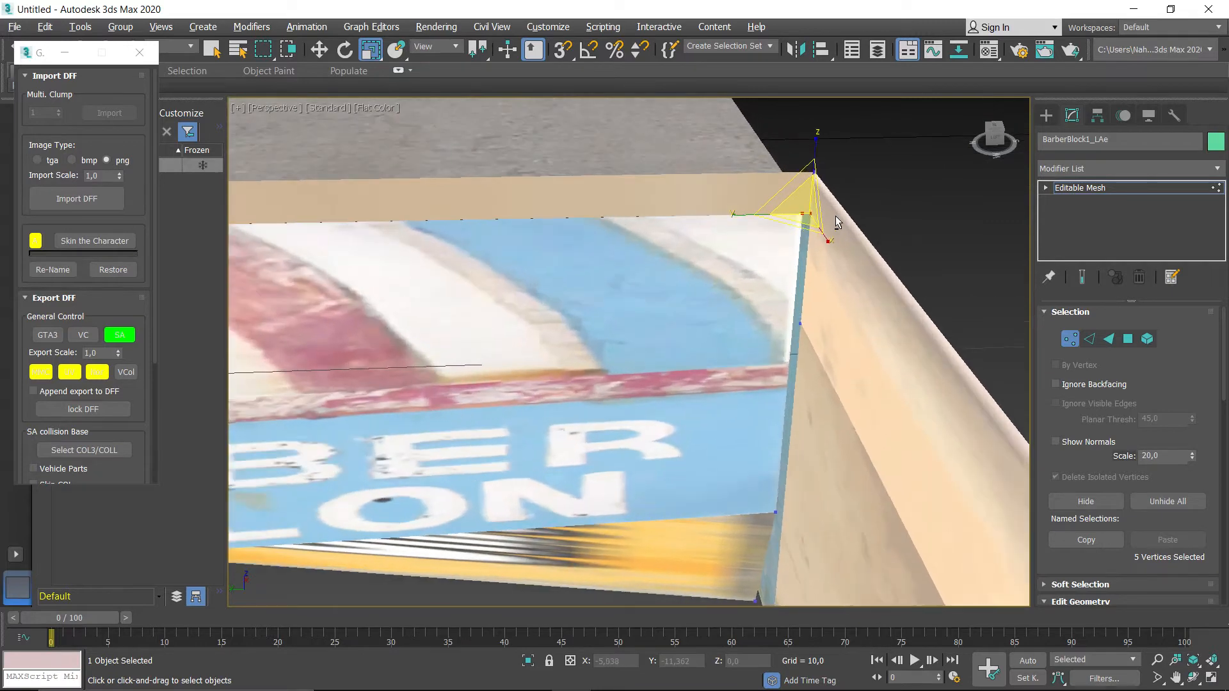
pyautogui.click(732, 224)
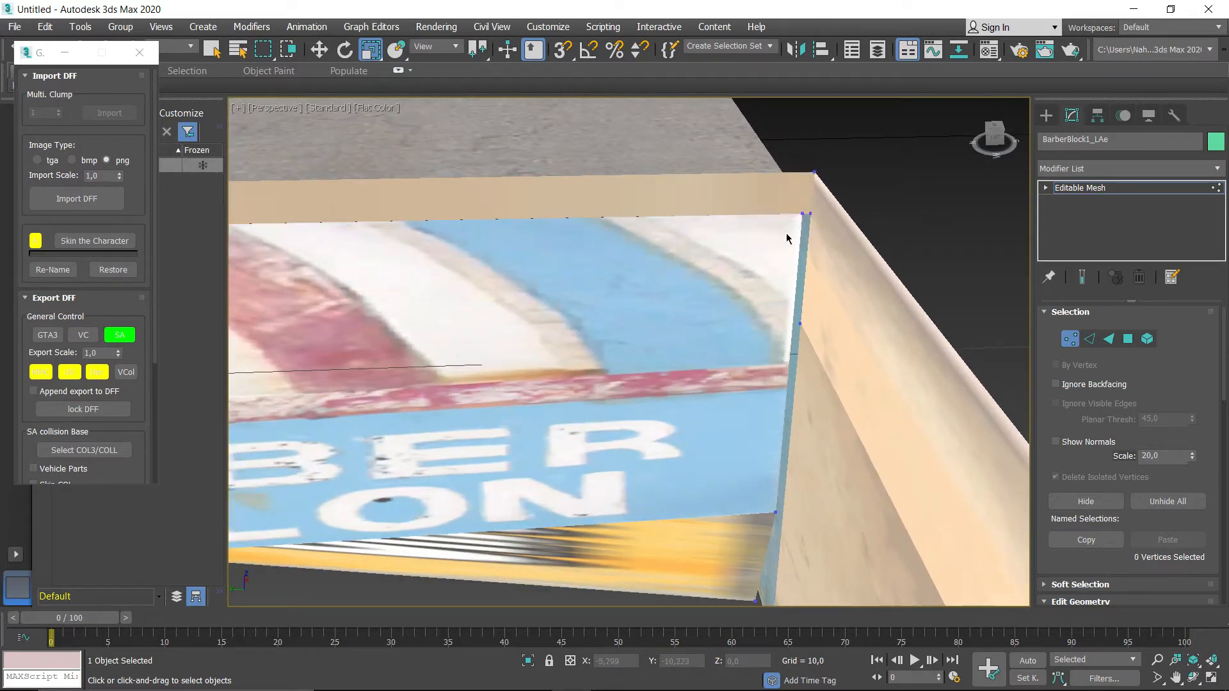
pyautogui.click(801, 215)
pyautogui.press('w')
pyautogui.moveTo(747, 218); pyautogui.dragTo(804, 222)
# - Collapse the five vertices at the side wall's upper rear corner together by scaling to 0%
pyautogui.click(814, 242)
pyautogui.keyDown('alt'); pyautogui.moveTo(867, 236); pyautogui.dragTo(796, 243, button='middle'); pyautogui.keyUp('alt')
pyautogui.rightClick(364, 56)
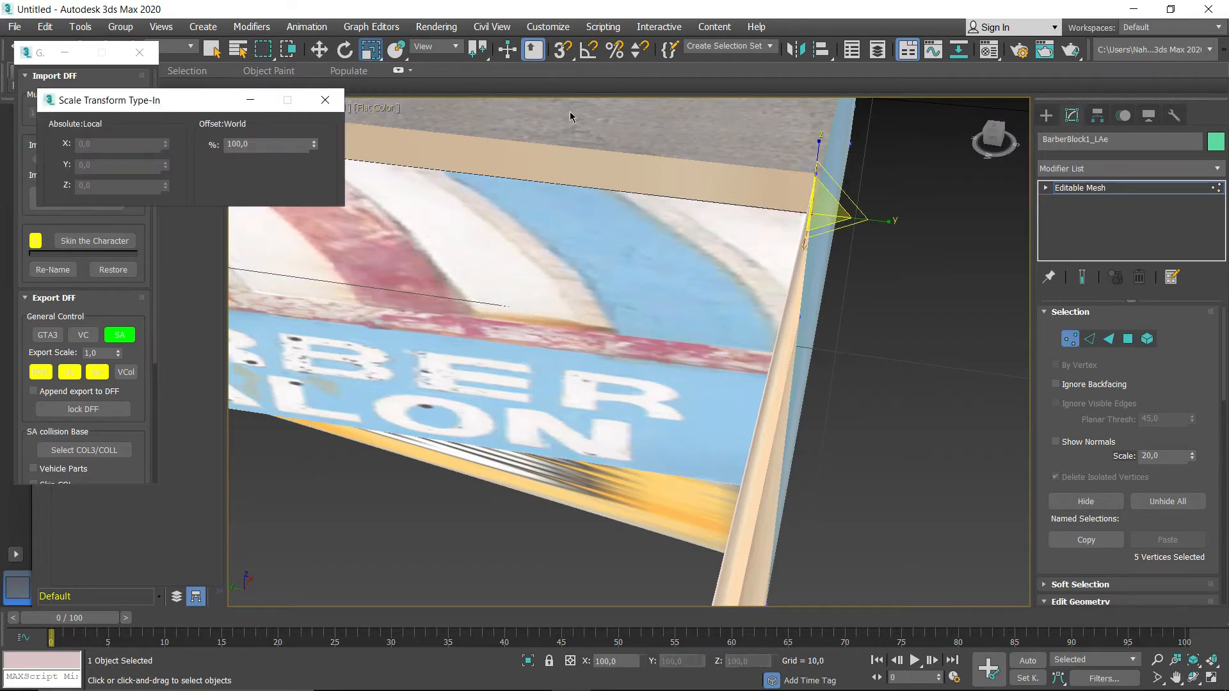
pyautogui.write('0')
pyautogui.press('Return')
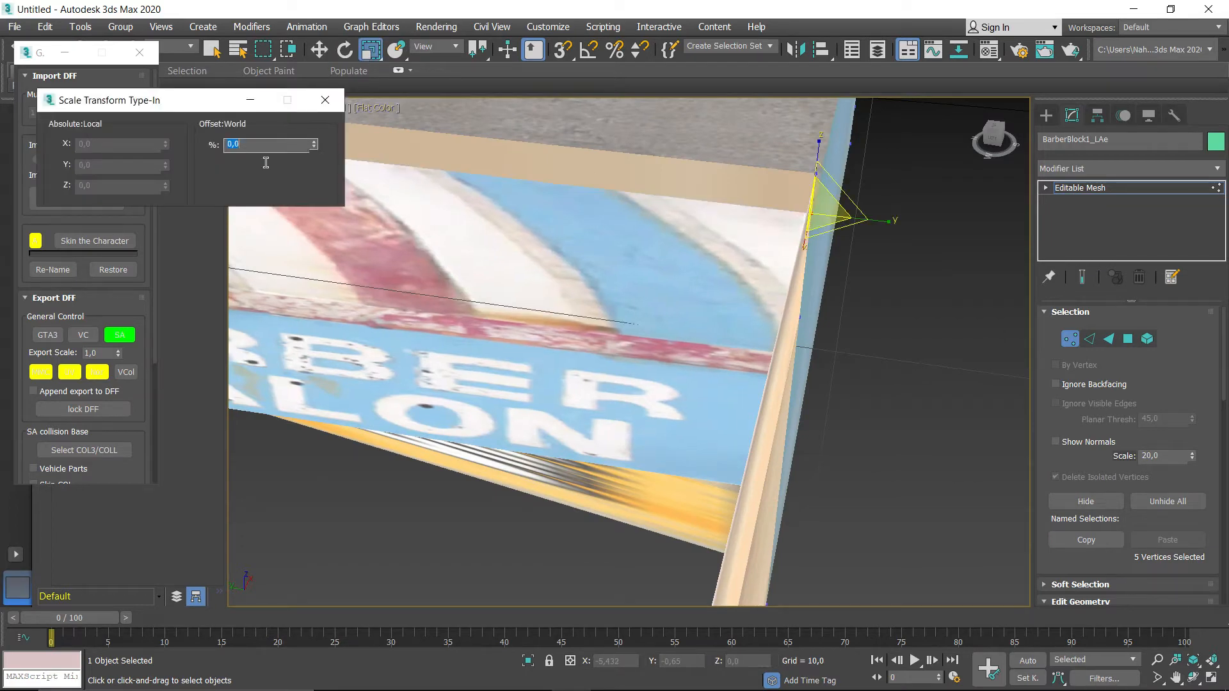
# - Move the side wall's lower rear vertex down to the building's floor corner, at about X -10.1, Y -9.4, Z -4.9
pyautogui.keyDown('alt'); pyautogui.moveTo(773, 433); pyautogui.dragTo(778, 489, button='middle'); pyautogui.keyUp('alt')
pyautogui.click(771, 386)
pyautogui.press('w')
pyautogui.keyDown('alt'); pyautogui.moveTo(771, 364); pyautogui.dragTo(761, 531, button='middle'); pyautogui.keyUp('alt')
pyautogui.moveTo(756, 462); pyautogui.dragTo(736, 363, button='middle')
pyautogui.moveTo(736, 364); pyautogui.dragTo(766, 482)
# - Select the three vertices at the side wall's lower rear corner and collapse them together with Scale
pyautogui.scroll(4, 736, 471)
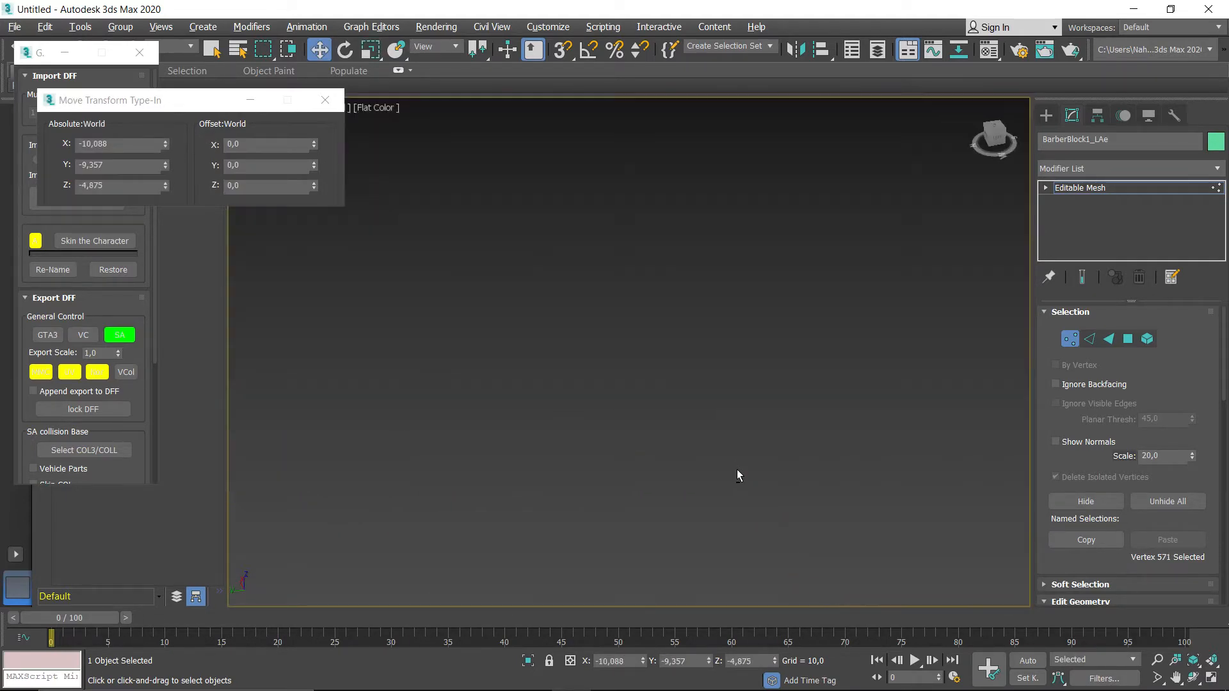
pyautogui.scroll(-1, 735, 468)
pyautogui.moveTo(679, 451); pyautogui.dragTo(690, 450)
pyautogui.keyDown('alt'); pyautogui.moveTo(785, 462); pyautogui.dragTo(486, 300, button='middle'); pyautogui.keyUp('alt')
pyautogui.click(369, 49)
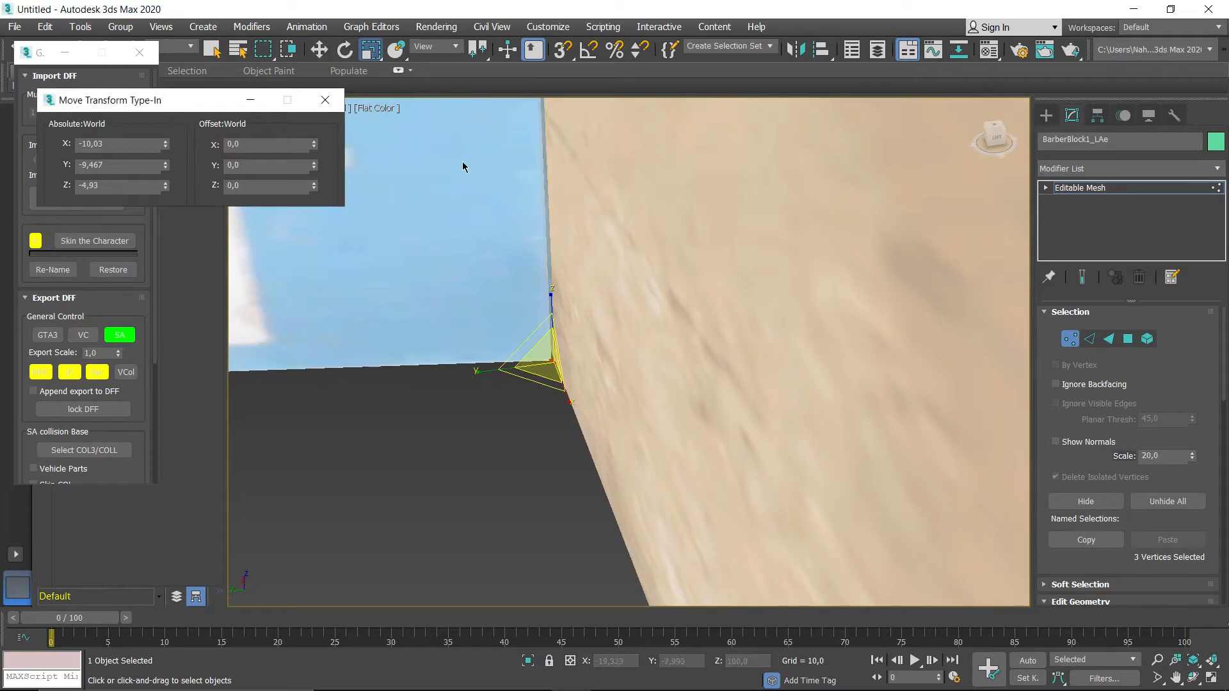
pyautogui.click(297, 142)
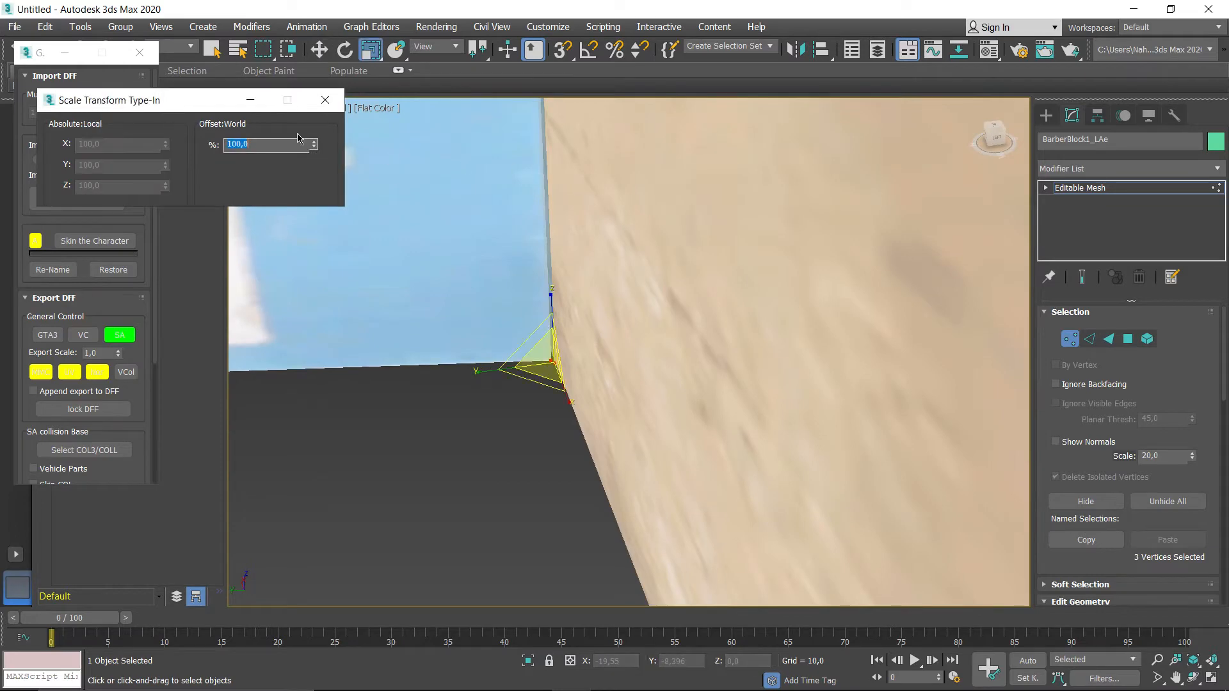
pyautogui.click(319, 98)
# - Examine the attached side wall, its corner joints and the building's interior from several angles
pyautogui.scroll(5, 442, 235)
pyautogui.scroll(-2, 446, 255)
pyautogui.scroll(1, 446, 256)
pyautogui.scroll(-4, 445, 256)
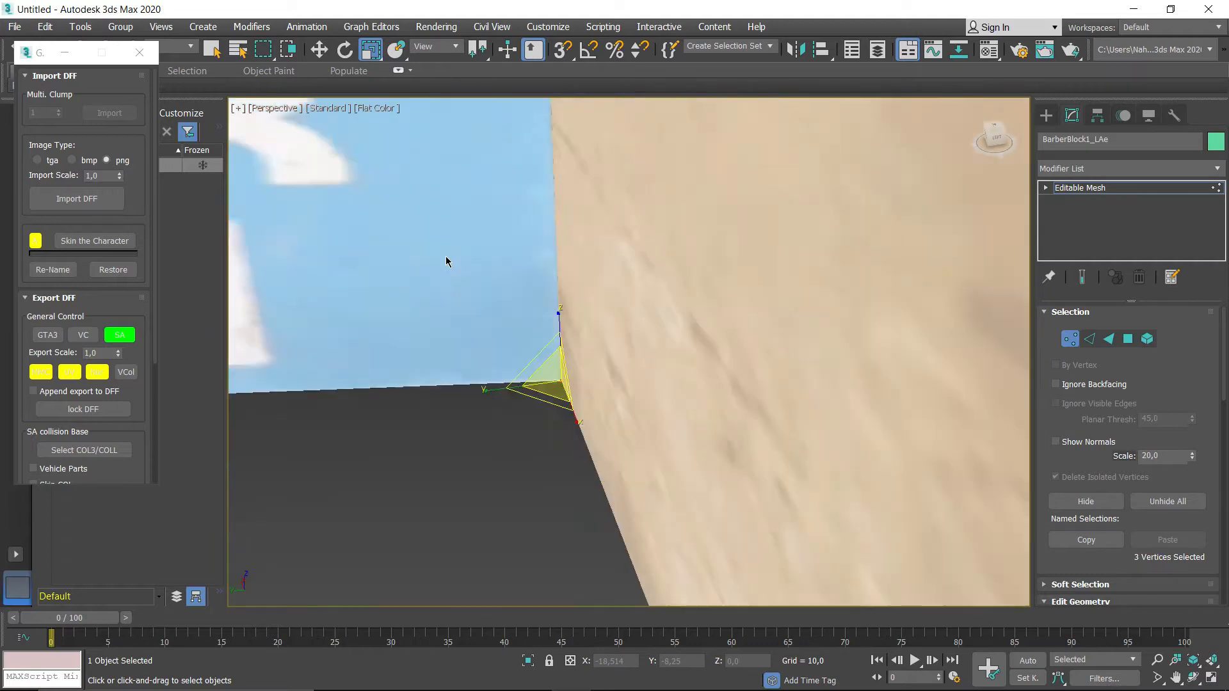
pyautogui.moveTo(445, 256); pyautogui.dragTo(647, 263, button='middle')
pyautogui.scroll(-5, 592, 270)
pyautogui.moveTo(526, 272); pyautogui.dragTo(724, 300, button='middle')
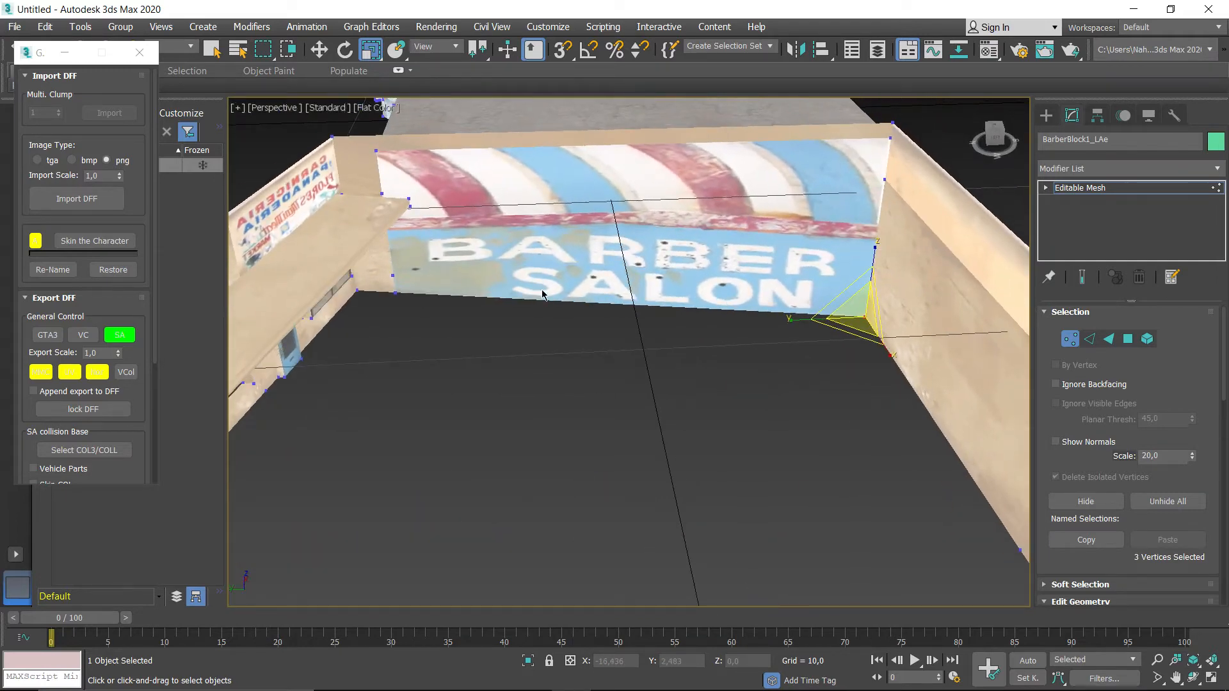
pyautogui.scroll(-4, 542, 295)
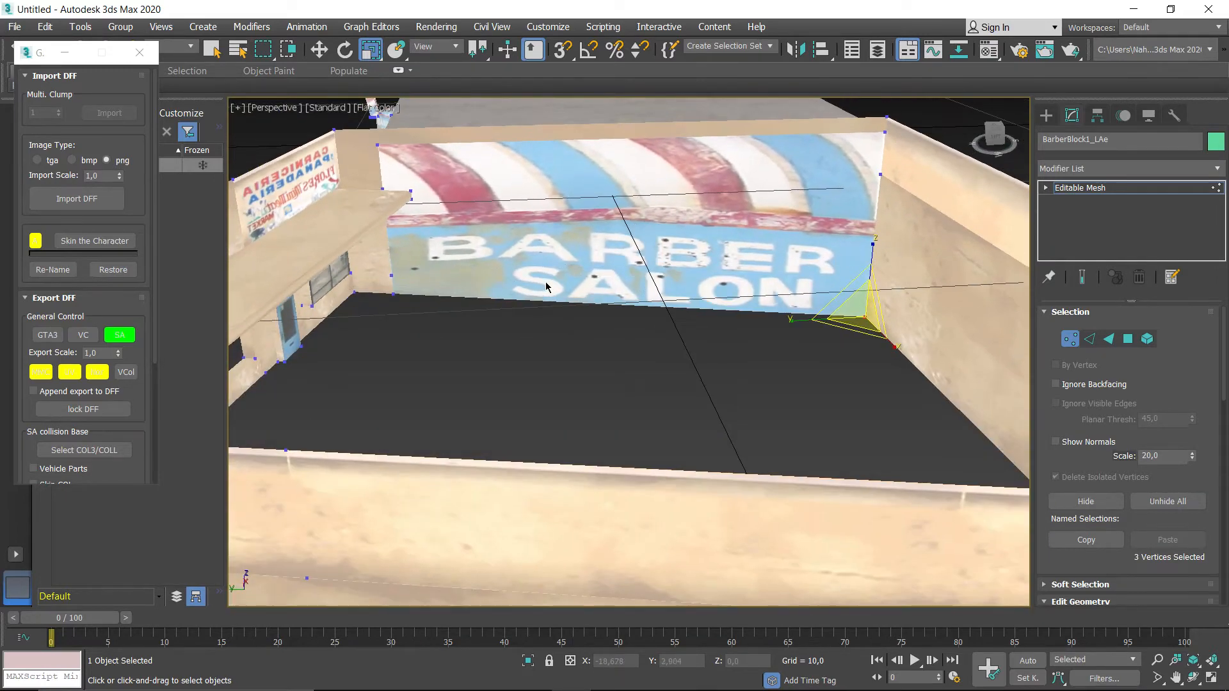
pyautogui.keyDown('alt'); pyautogui.moveTo(546, 288); pyautogui.dragTo(540, 285, button='middle'); pyautogui.keyUp('alt')
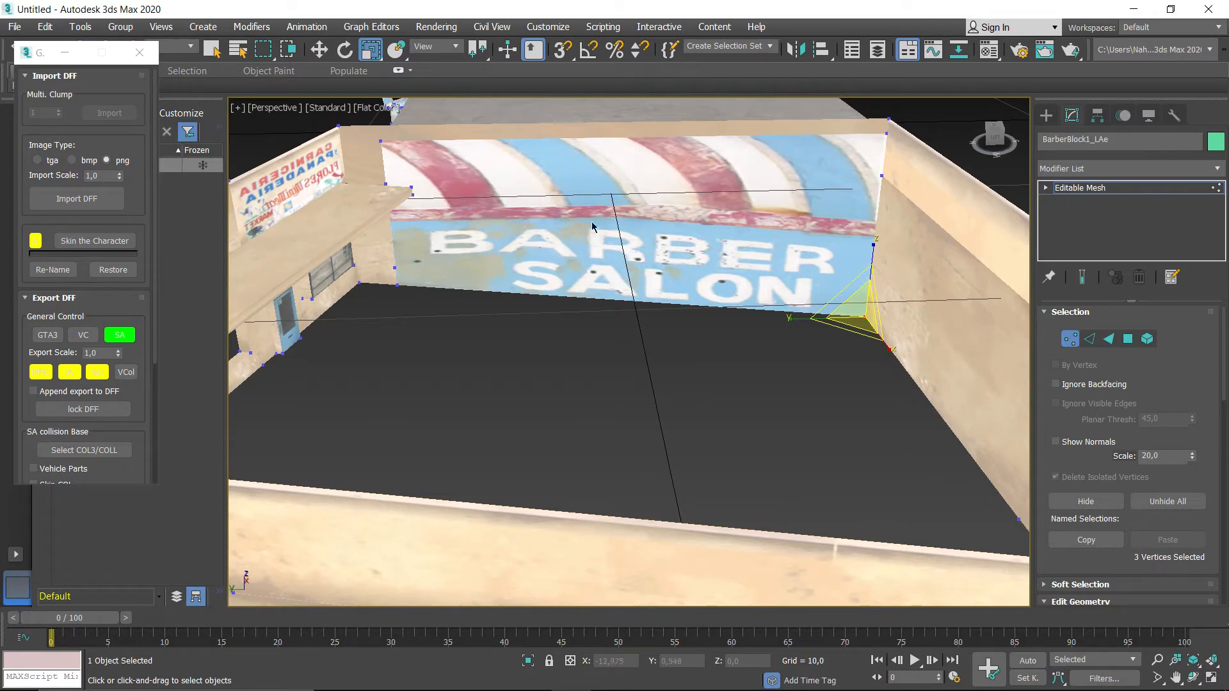
pyautogui.keyDown('alt'); pyautogui.moveTo(608, 316); pyautogui.dragTo(649, 345, button='middle'); pyautogui.keyUp('alt')
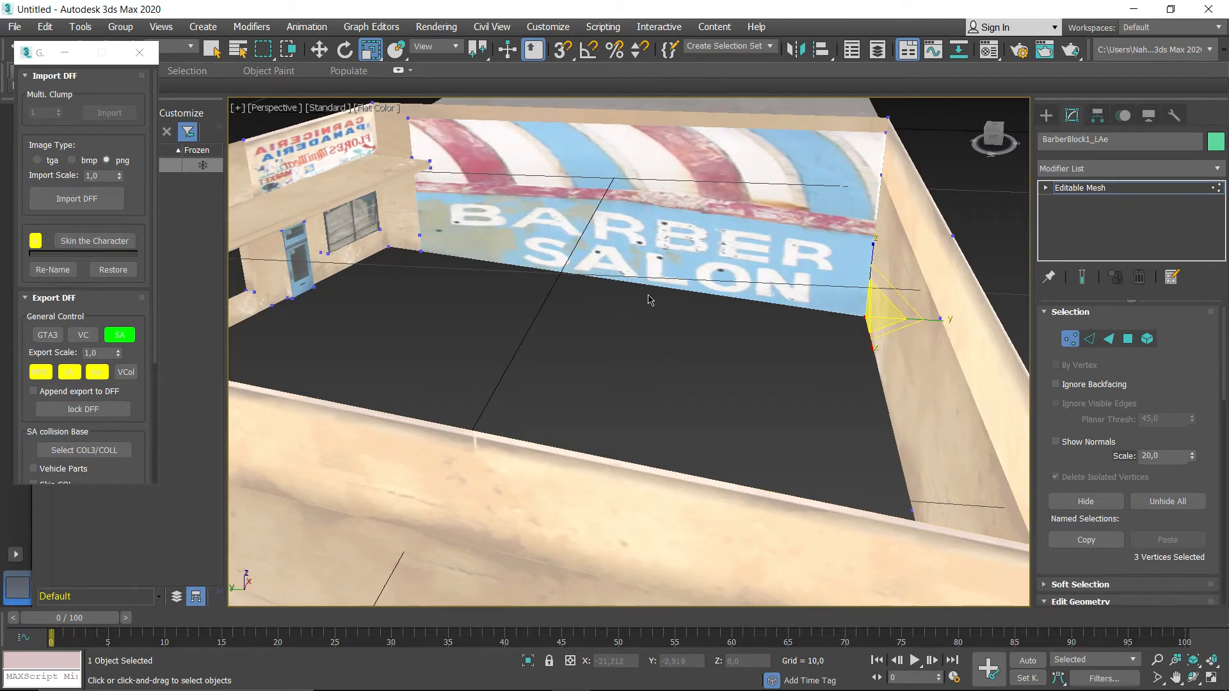
pyautogui.keyDown('alt'); pyautogui.moveTo(650, 299); pyautogui.dragTo(485, 304, button='middle'); pyautogui.keyUp('alt')
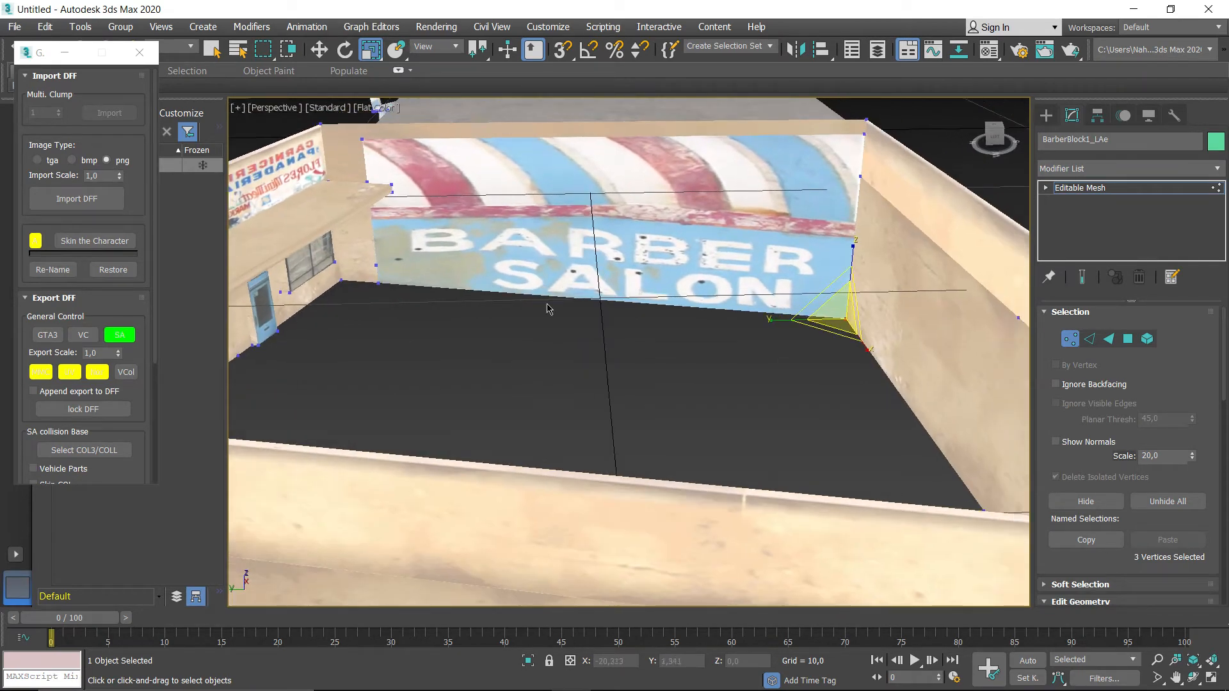
pyautogui.keyDown('alt'); pyautogui.moveTo(384, 308); pyautogui.dragTo(771, 364, button='middle'); pyautogui.keyUp('alt')
pyautogui.moveTo(936, 459); pyautogui.dragTo(779, 416, button='middle')
pyautogui.moveTo(570, 330); pyautogui.dragTo(804, 354, button='middle')
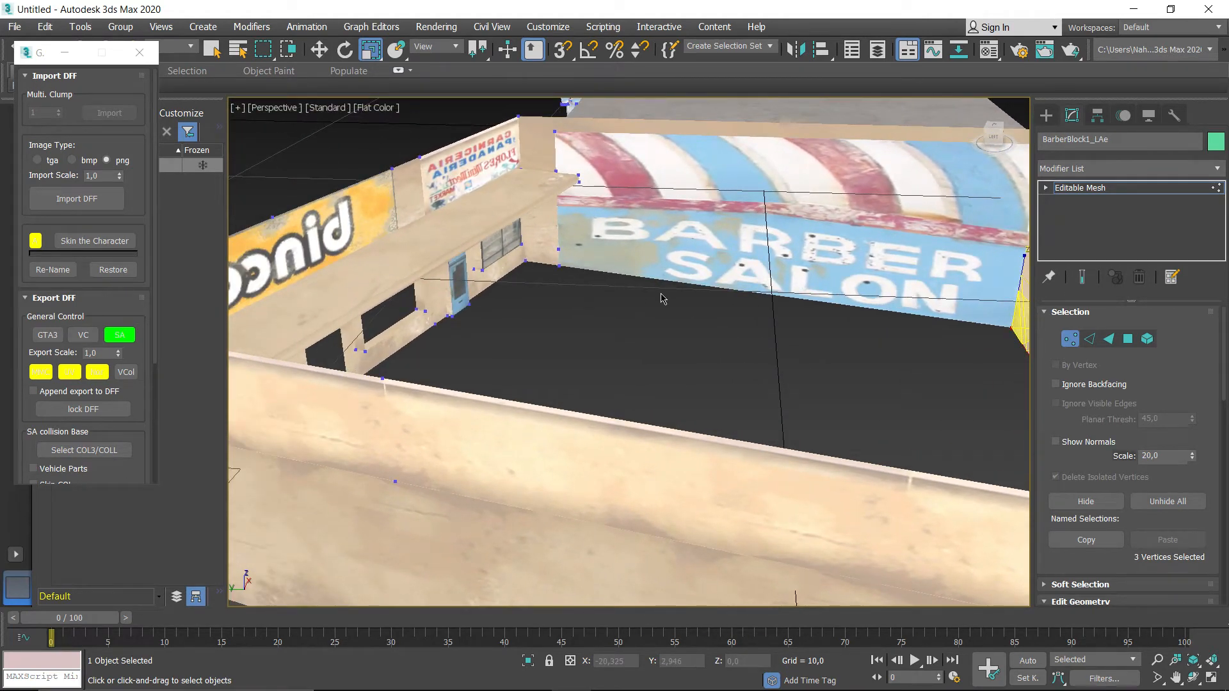
pyautogui.moveTo(663, 297); pyautogui.dragTo(595, 287, button='middle')
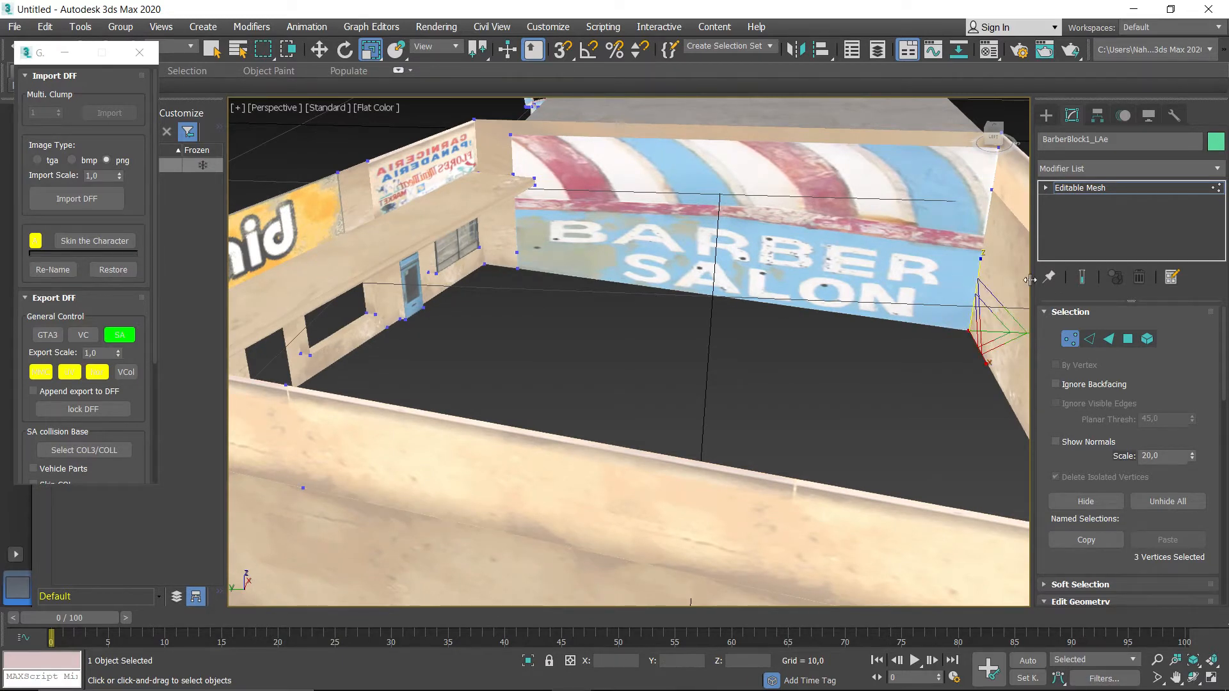
pyautogui.scroll(-6, 369, 412)
pyautogui.moveTo(490, 473); pyautogui.dragTo(610, 330, button='middle')
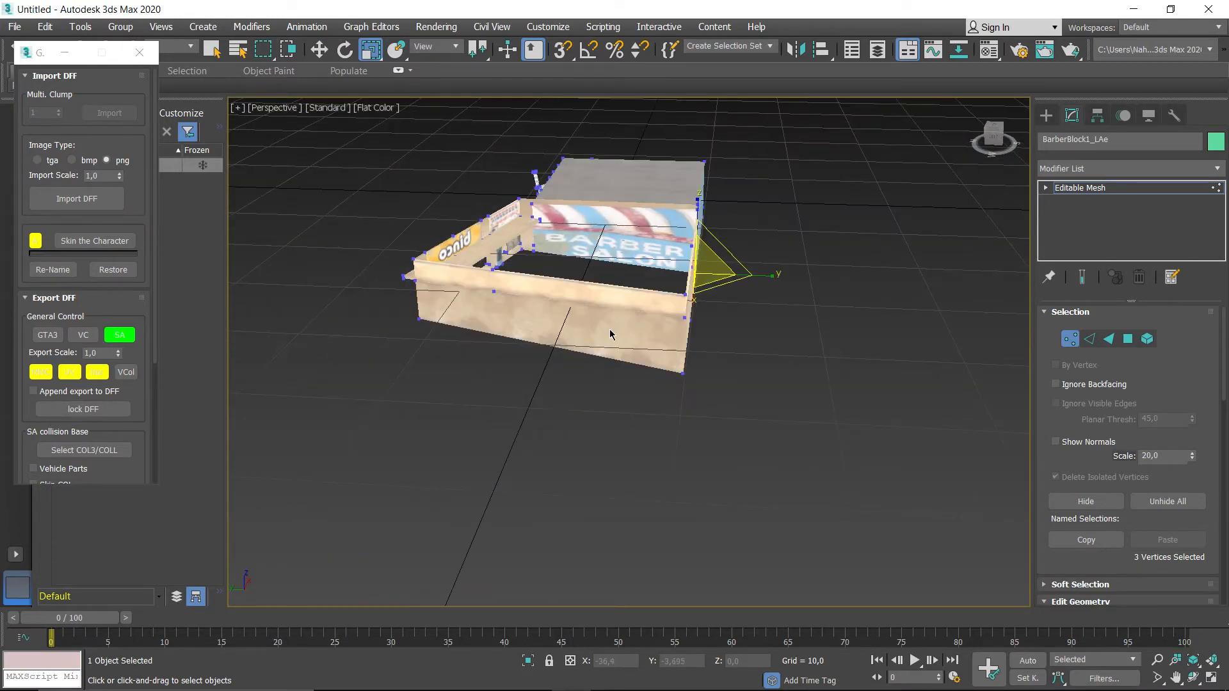
pyautogui.click(1045, 116)
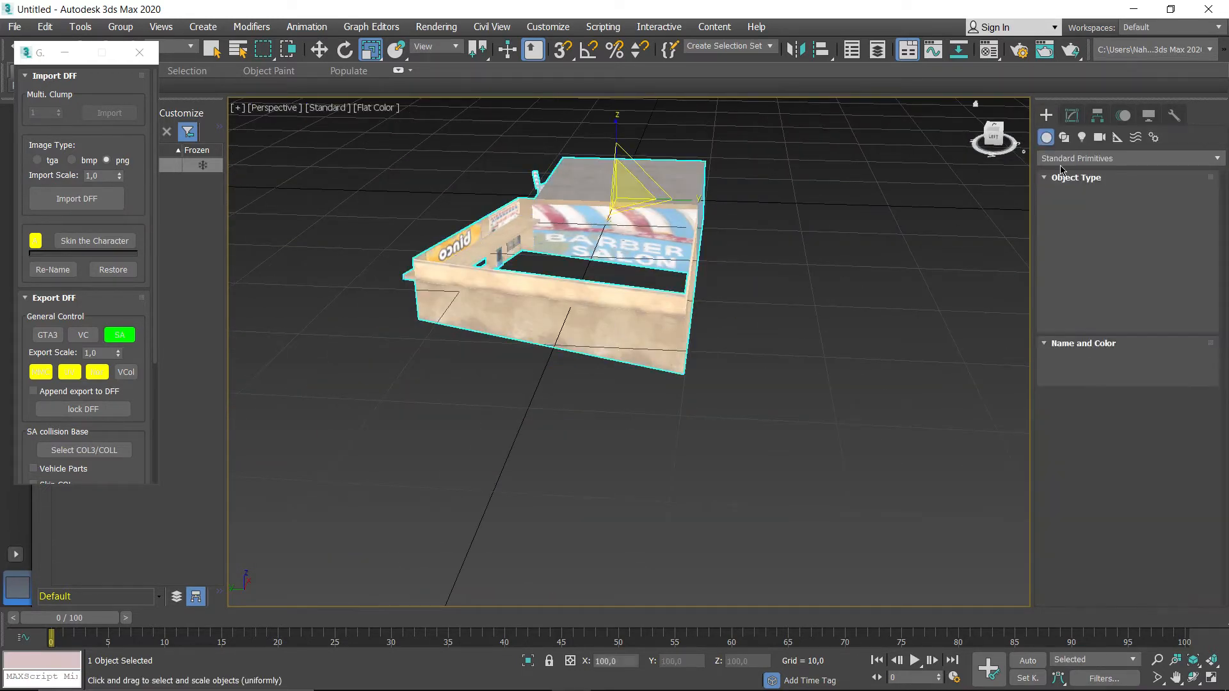
pyautogui.click(1073, 213)
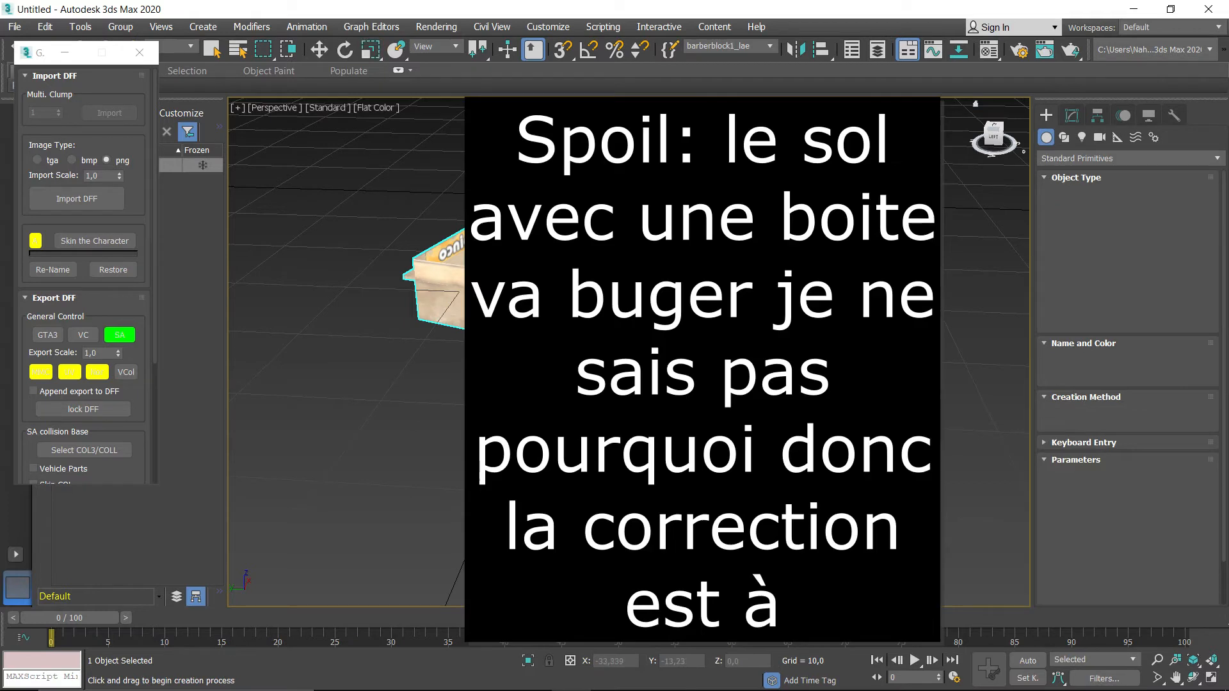
pyautogui.moveTo(706, 313); pyautogui.dragTo(1024, 484)
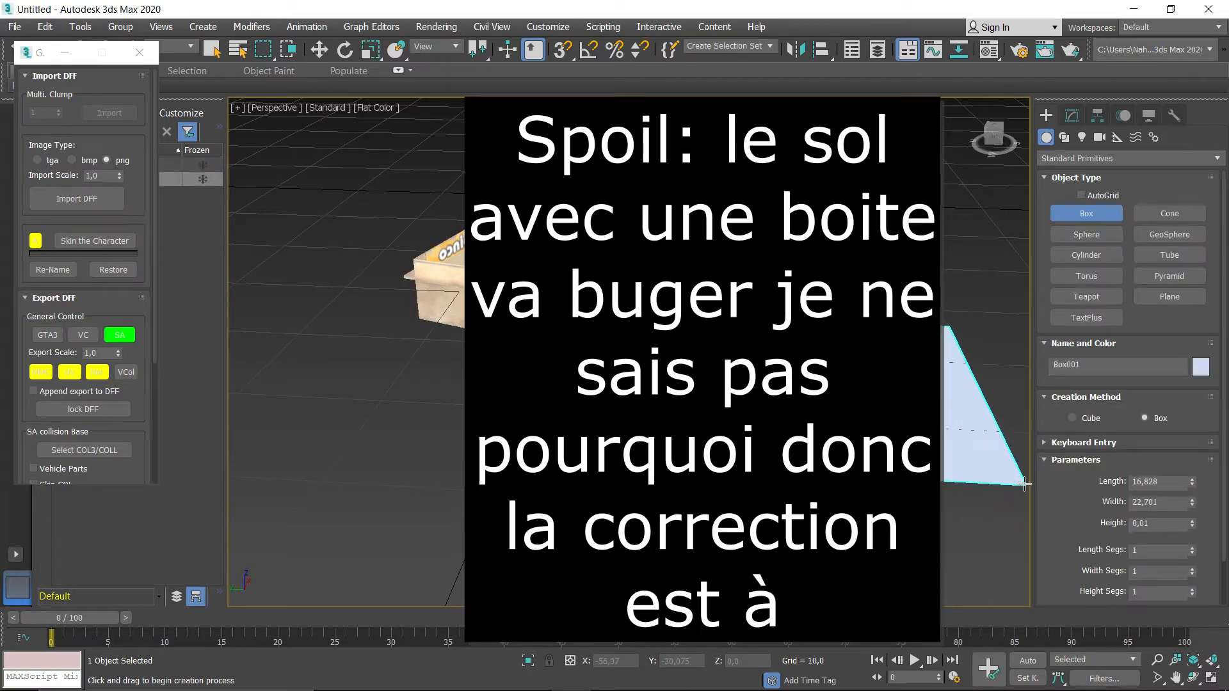
pyautogui.moveTo(909, 400); pyautogui.dragTo(753, 334, button='middle')
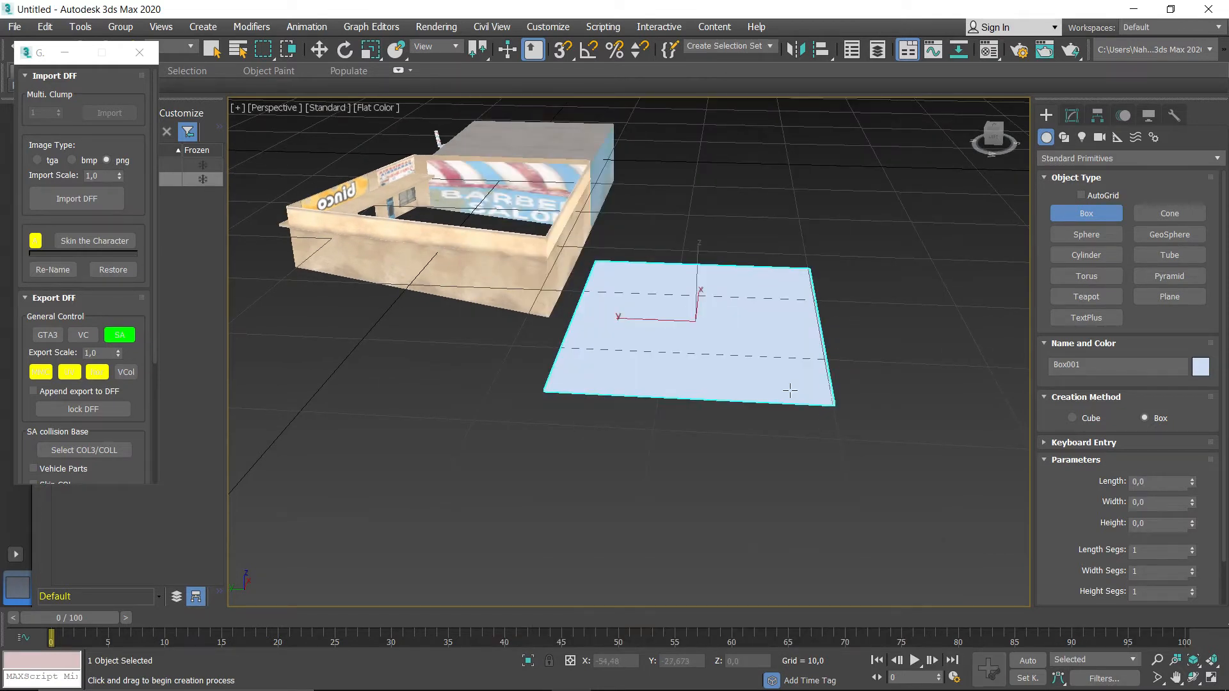
pyautogui.hotkey('ctrl', 'z')
# - Draw a box about 13.9 long, 19.0 wide and 2.7 high on the ground beside the building
pyautogui.moveTo(871, 448); pyautogui.dragTo(907, 462)
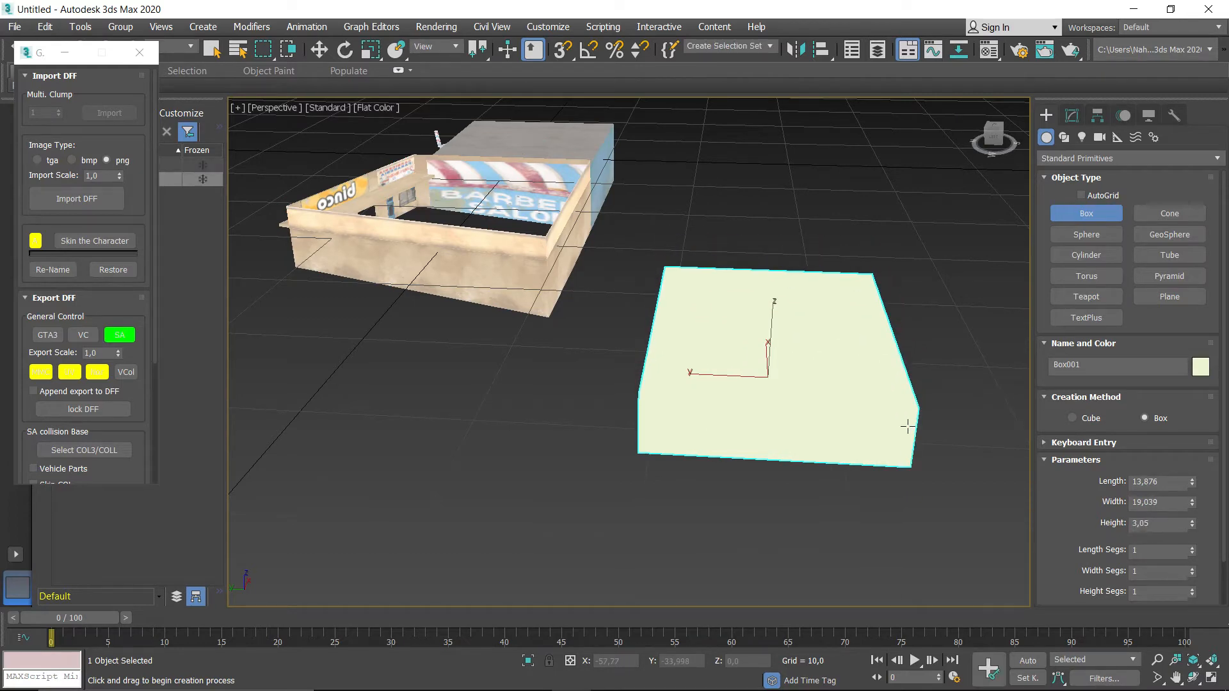
pyautogui.click(631, 405)
pyautogui.scroll(-4, 640, 397)
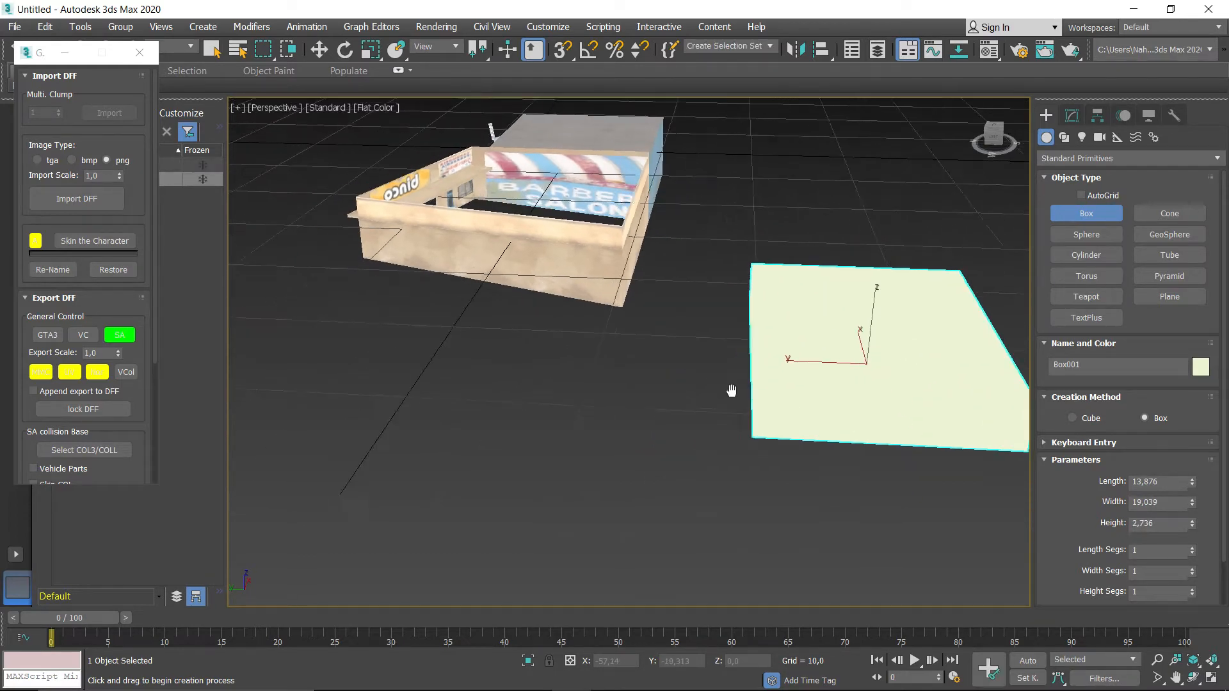
# - Move the box between the building's walls and lower it to floor level, at about X -17.2, Y 2.2, Z -6.1
pyautogui.press('w')
pyautogui.moveTo(573, 384); pyautogui.dragTo(435, 275)
pyautogui.scroll(5, 396, 262)
pyautogui.scroll(2, 395, 263)
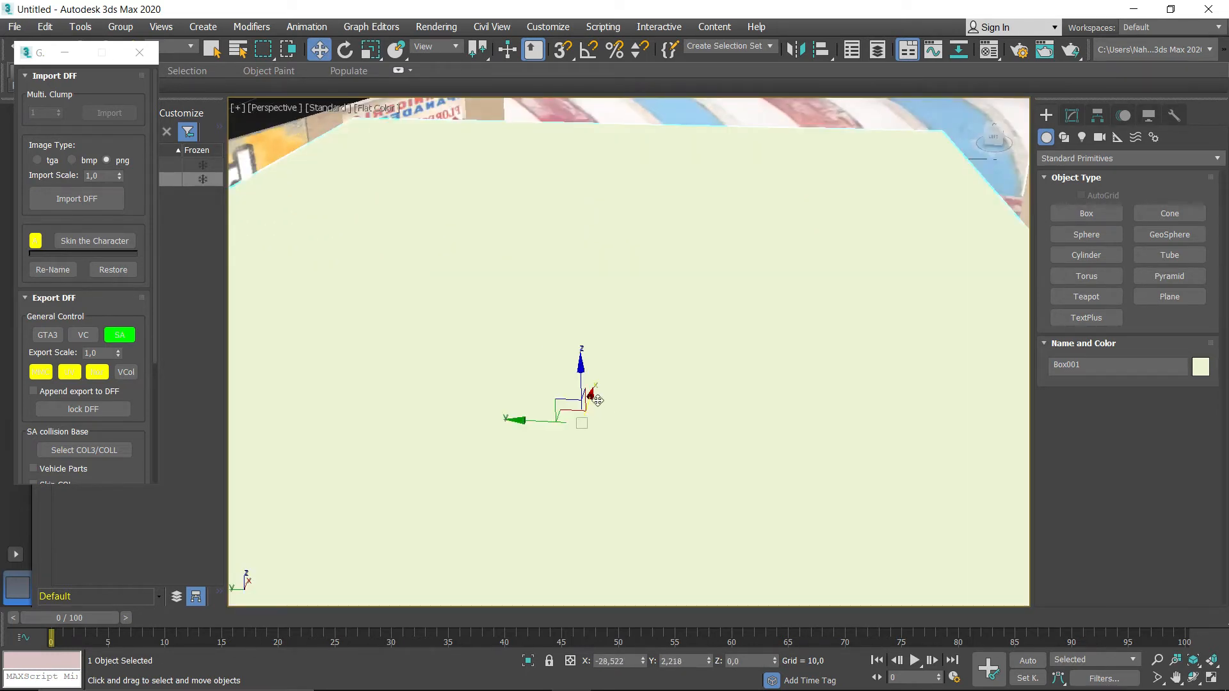
pyautogui.scroll(-6, 615, 361)
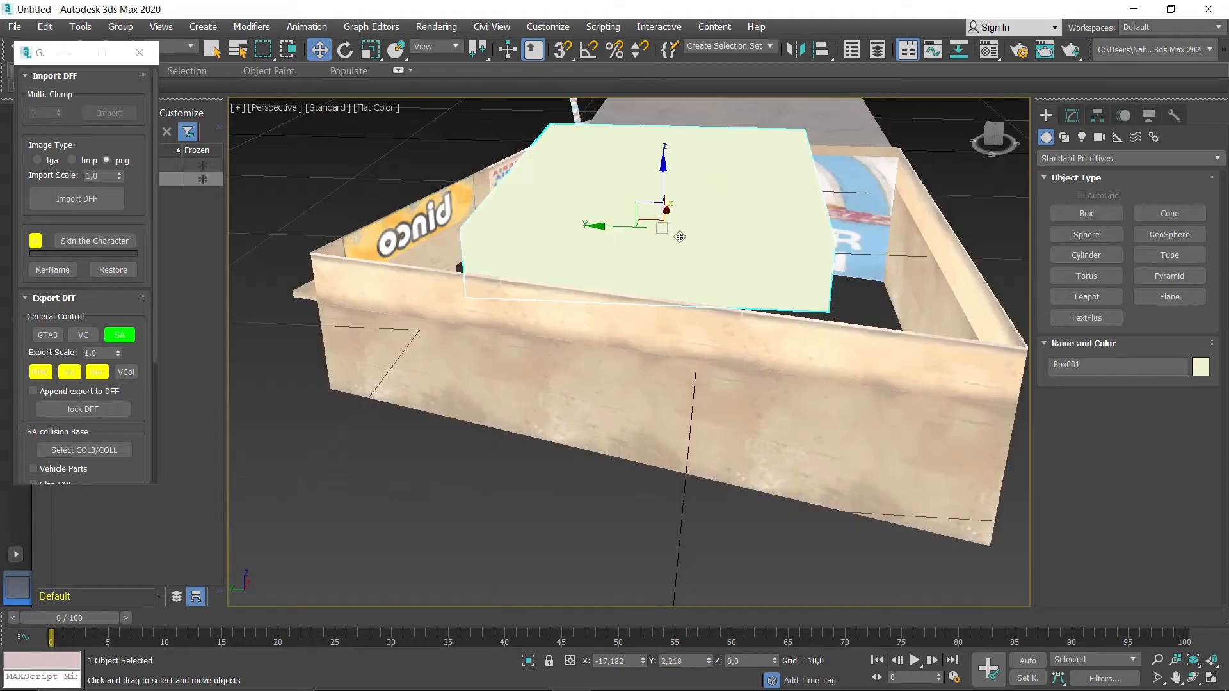
pyautogui.moveTo(667, 180); pyautogui.dragTo(649, 298)
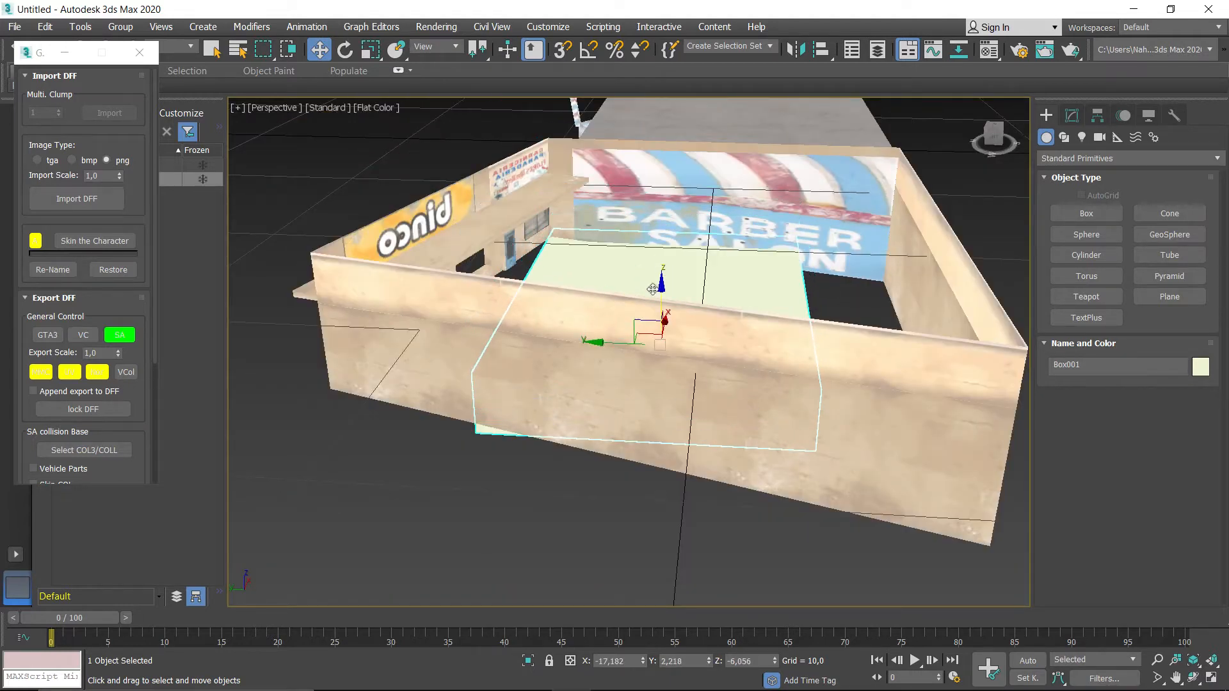
pyautogui.scroll(5, 615, 211)
pyautogui.scroll(-8, 663, 395)
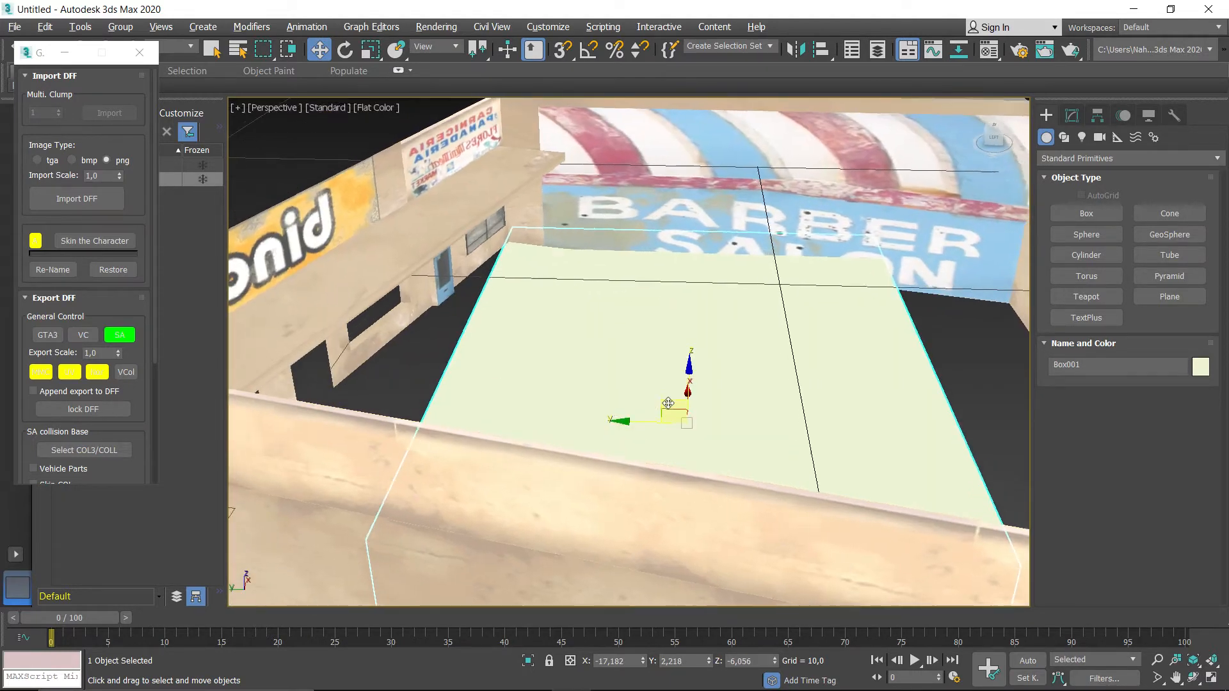
pyautogui.scroll(2, 647, 387)
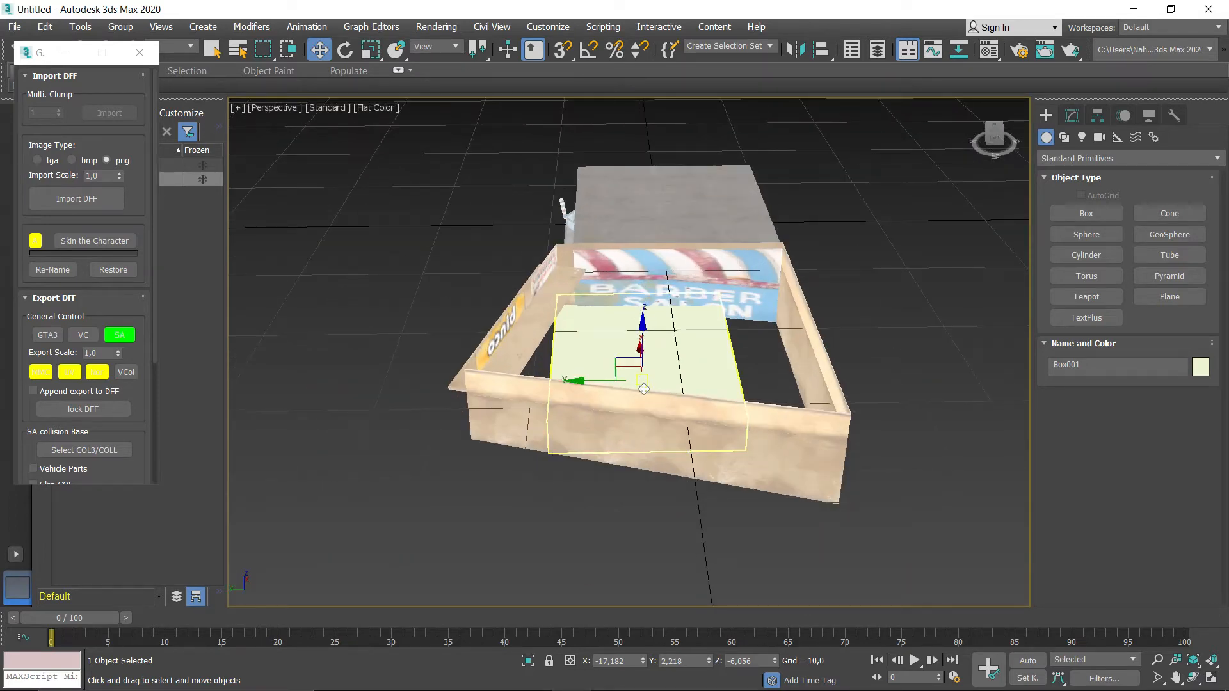
pyautogui.keyDown('alt'); pyautogui.moveTo(641, 390); pyautogui.dragTo(640, 406, button='middle'); pyautogui.keyUp('alt')
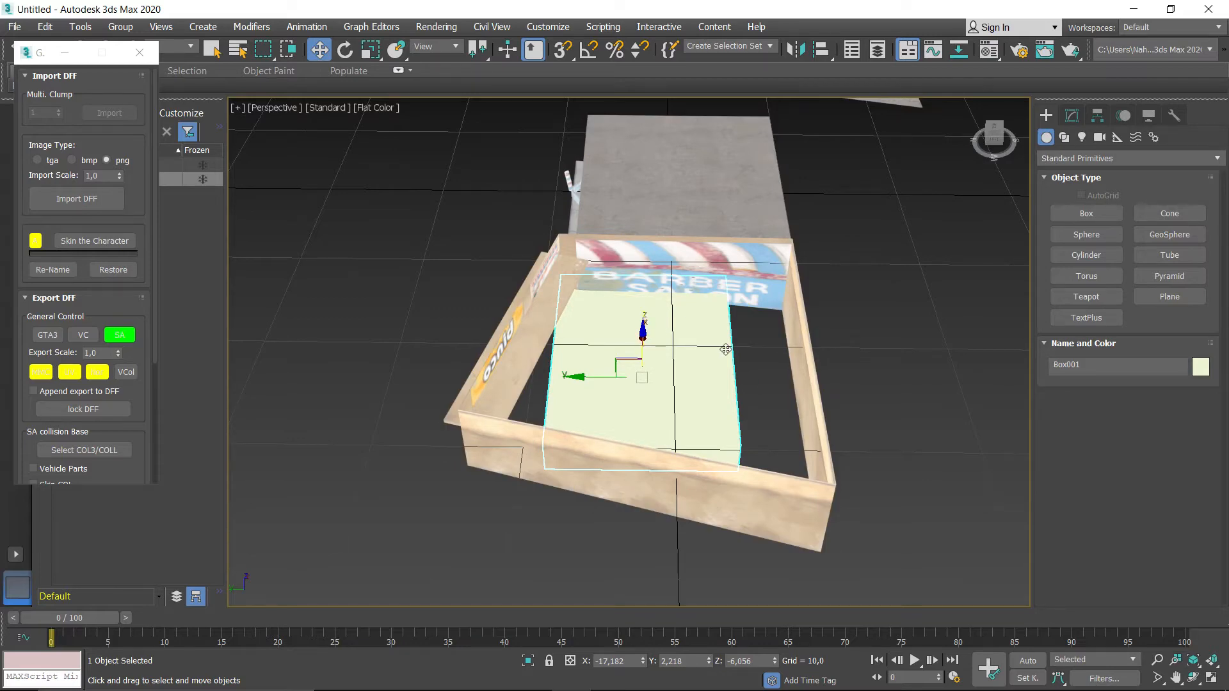
# - Shift the floor box away from the Barber Salon wall and adjust its height, to about X -19.1, Z -6.0
pyautogui.scroll(3, 625, 379)
pyautogui.keyDown('alt'); pyautogui.moveTo(625, 379); pyautogui.dragTo(576, 370, button='middle'); pyautogui.keyUp('alt')
pyautogui.moveTo(669, 346); pyautogui.dragTo(631, 333)
pyautogui.scroll(4, 621, 288)
pyautogui.keyDown('alt'); pyautogui.moveTo(606, 295); pyautogui.dragTo(605, 259, button='middle'); pyautogui.keyUp('alt')
pyautogui.moveTo(638, 416); pyautogui.dragTo(638, 445)
# - Convert the floor box to an editable mesh
pyautogui.rightClick(717, 388)
pyautogui.moveTo(794, 567)
pyautogui.click(909, 567)
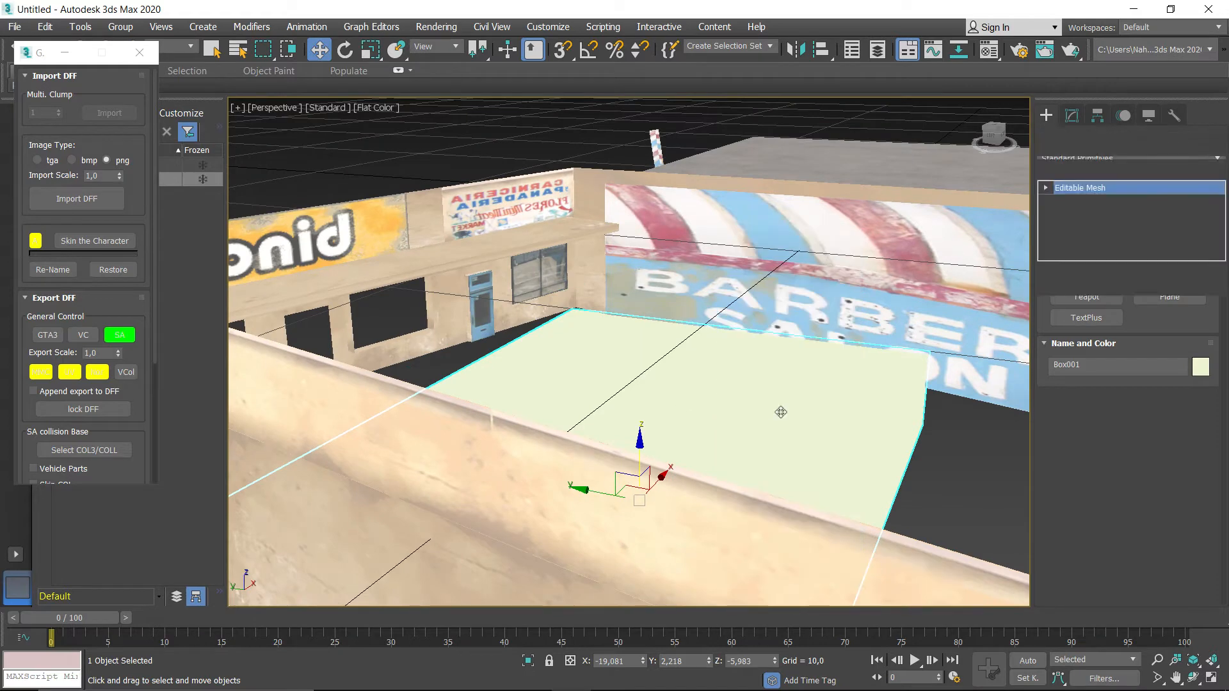
# - Fit the floor's corner vertex between the Binco facade and the Barber Salon wall, at about X -9.7, Y 9.0, Z -3.1
pyautogui.press('1')
pyautogui.scroll(5, 567, 308)
pyautogui.click(643, 343)
pyautogui.scroll(2, 659, 329)
pyautogui.moveTo(640, 332)
pyautogui.mouseDown()
pyautogui.moveTo(658, 321)
pyautogui.moveTo(619, 323)
pyautogui.mouseUp()
pyautogui.keyDown('alt'); pyautogui.moveTo(659, 356); pyautogui.dragTo(651, 323, button='middle'); pyautogui.keyUp('alt')
pyautogui.moveTo(642, 281); pyautogui.dragTo(641, 242)
pyautogui.keyDown('alt'); pyautogui.moveTo(633, 305); pyautogui.dragTo(641, 328, button='middle'); pyautogui.keyUp('alt')
pyautogui.moveTo(652, 279); pyautogui.dragTo(613, 318)
pyautogui.moveTo(568, 317); pyautogui.dragTo(612, 325)
pyautogui.keyDown('alt'); pyautogui.moveTo(611, 326); pyautogui.dragTo(520, 331, button='middle'); pyautogui.keyUp('alt')
pyautogui.moveTo(697, 323); pyautogui.dragTo(706, 324)
pyautogui.keyDown('alt'); pyautogui.moveTo(706, 324); pyautogui.dragTo(793, 370, button='middle'); pyautogui.keyUp('alt')
# - Move the floor's corner vertices into the corner where the Binco facade meets the end wall opposite the Barber Salon sign
pyautogui.scroll(-4, 627, 352)
pyautogui.moveTo(605, 378); pyautogui.dragTo(556, 555)
pyautogui.moveTo(576, 432); pyautogui.dragTo(571, 351)
pyautogui.scroll(4, 602, 325)
pyautogui.moveTo(563, 420); pyautogui.dragTo(539, 421)
pyautogui.moveTo(491, 375); pyautogui.dragTo(491, 370)
pyautogui.keyDown('alt'); pyautogui.moveTo(490, 370); pyautogui.dragTo(589, 377, button='middle'); pyautogui.keyUp('alt')
pyautogui.moveTo(452, 420); pyautogui.dragTo(462, 419)
pyautogui.moveTo(502, 367); pyautogui.dragTo(502, 364)
pyautogui.keyDown('alt'); pyautogui.moveTo(502, 364); pyautogui.dragTo(458, 416, button='middle'); pyautogui.keyUp('alt')
# - Stretch the floor's rear vertices to the corner between the side wall and the Barber Salon wall, aligning them with the joint
pyautogui.scroll(-5, 787, 470)
pyautogui.keyDown('alt'); pyautogui.moveTo(787, 470); pyautogui.dragTo(856, 441, button='middle'); pyautogui.keyUp('alt')
pyautogui.moveTo(857, 442); pyautogui.dragTo(780, 360, button='middle')
pyautogui.moveTo(776, 236); pyautogui.dragTo(827, 256)
pyautogui.scroll(5, 829, 255)
pyautogui.moveTo(616, 236); pyautogui.dragTo(846, 258)
pyautogui.moveTo(879, 209); pyautogui.dragTo(882, 226)
pyautogui.keyDown('alt'); pyautogui.moveTo(882, 225); pyautogui.dragTo(837, 342, button='middle'); pyautogui.keyUp('alt')
pyautogui.moveTo(726, 364); pyautogui.dragTo(735, 362)
pyautogui.keyDown('alt'); pyautogui.moveTo(734, 363); pyautogui.dragTo(804, 371, button='middle'); pyautogui.keyUp('alt')
pyautogui.moveTo(742, 335); pyautogui.dragTo(737, 332)
pyautogui.keyDown('alt'); pyautogui.moveTo(737, 333); pyautogui.dragTo(793, 294, button='middle'); pyautogui.keyUp('alt')
pyautogui.click(774, 278)
# - Set the floor's upper rear vertex at the side wall to Z -3.096, matching the vertex at the Binco facade corner
pyautogui.scroll(-5, 793, 294)
pyautogui.click(351, 362)
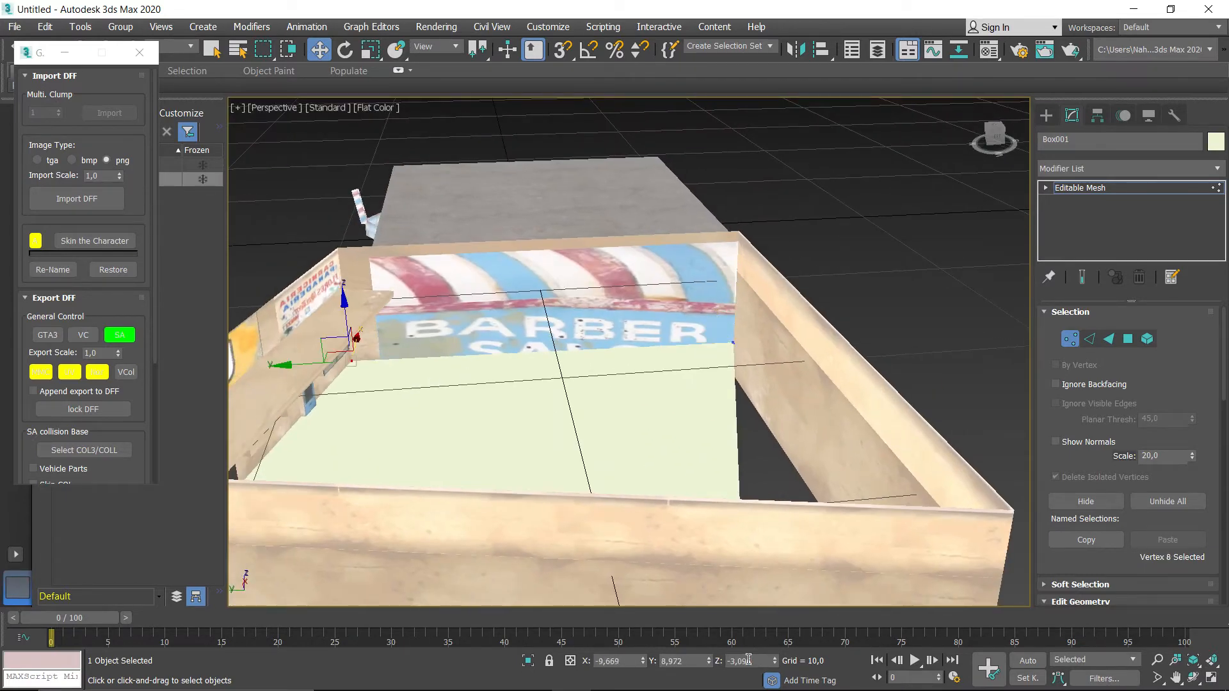
pyautogui.moveTo(750, 348); pyautogui.dragTo(752, 356)
pyautogui.doubleClick(745, 662)
pyautogui.write('-3,096')
pyautogui.press('Return')
# - Select the two vertices at the floor's last unfitted corner and move them out to the side wall, at about Y -9.6
pyautogui.keyDown('alt'); pyautogui.moveTo(743, 557); pyautogui.dragTo(883, 544, button='middle'); pyautogui.keyUp('alt')
pyautogui.moveTo(883, 544); pyautogui.dragTo(486, 493, button='middle')
pyautogui.click(858, 373)
pyautogui.moveTo(899, 414); pyautogui.dragTo(712, 457, button='middle')
pyautogui.moveTo(746, 422); pyautogui.dragTo(691, 374)
pyautogui.moveTo(673, 434); pyautogui.dragTo(767, 389)
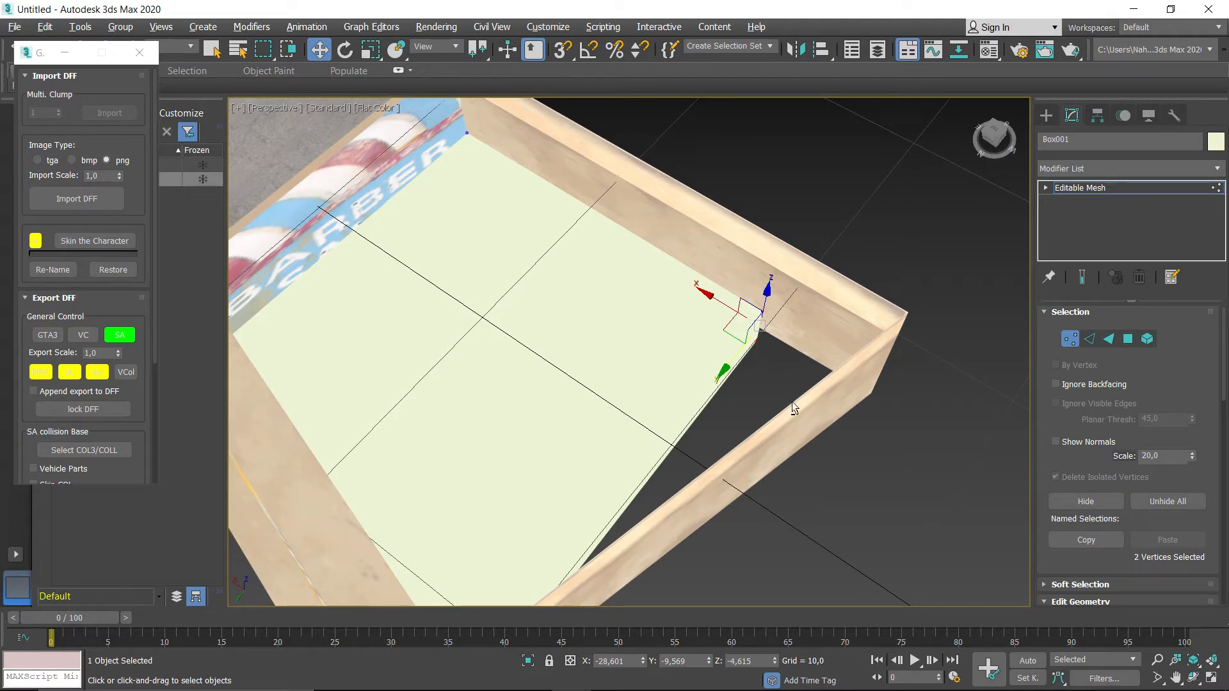
# - Move the two selected floor vertices along X to the outer corner of the end wall, at about X -34.8
pyautogui.keyDown('alt'); pyautogui.moveTo(793, 405); pyautogui.dragTo(831, 398, button='middle'); pyautogui.keyUp('alt')
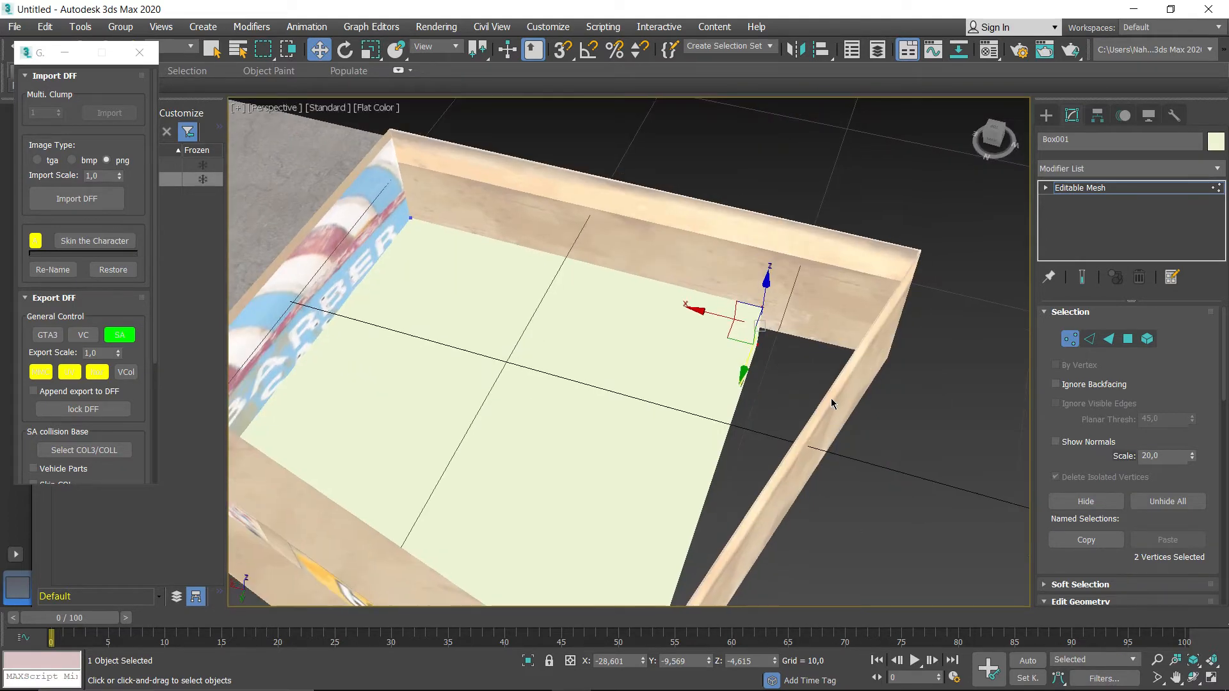
pyautogui.moveTo(710, 313); pyautogui.dragTo(816, 333)
pyautogui.moveTo(824, 393); pyautogui.dragTo(560, 373, button='middle')
pyautogui.moveTo(733, 342); pyautogui.dragTo(673, 453, button='middle')
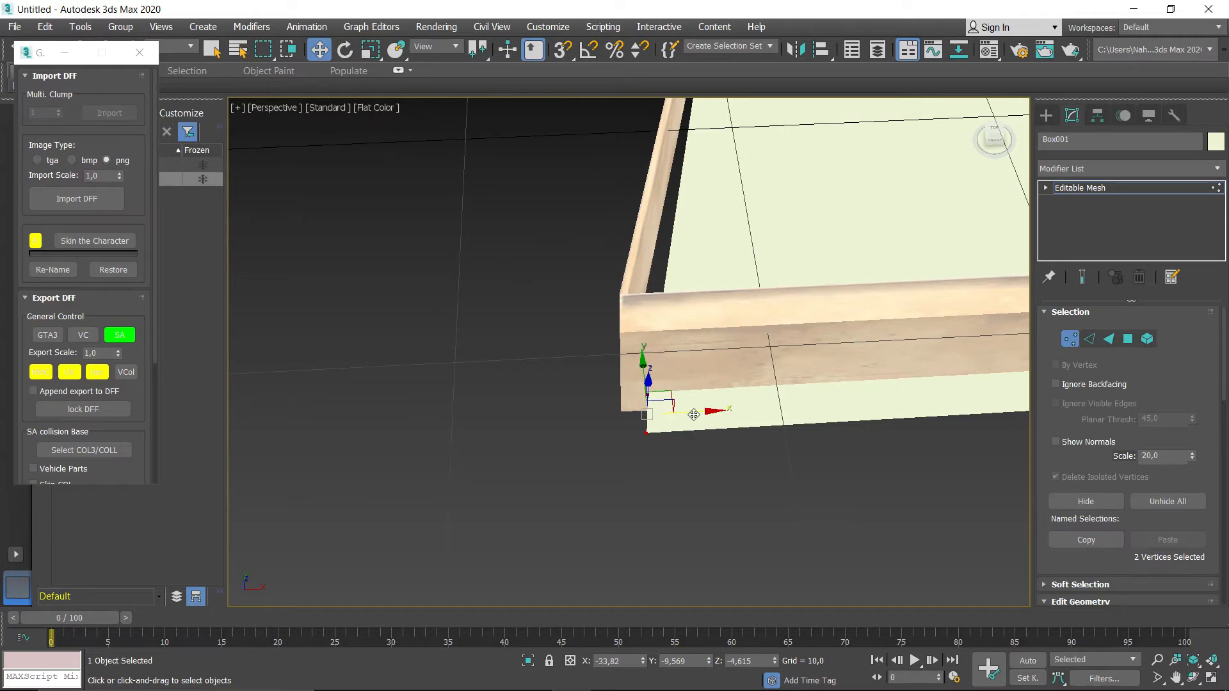
pyautogui.moveTo(685, 417); pyautogui.dragTo(664, 417)
# - Fine-tune the two floor vertices against the building's outer corner edge, to about X -34.7, Y -9.4
pyautogui.keyDown('alt'); pyautogui.moveTo(667, 415); pyautogui.dragTo(639, 375, button='middle'); pyautogui.keyUp('alt')
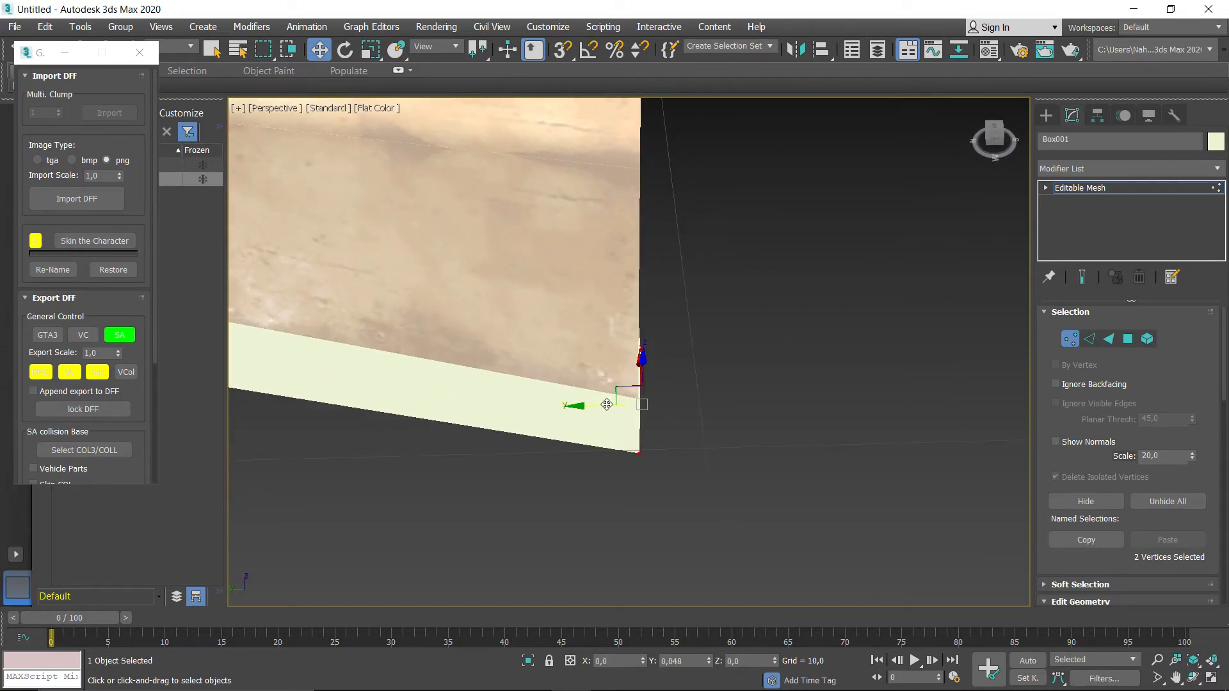
pyautogui.keyDown('alt'); pyautogui.moveTo(611, 405); pyautogui.dragTo(419, 360, button='middle'); pyautogui.keyUp('alt')
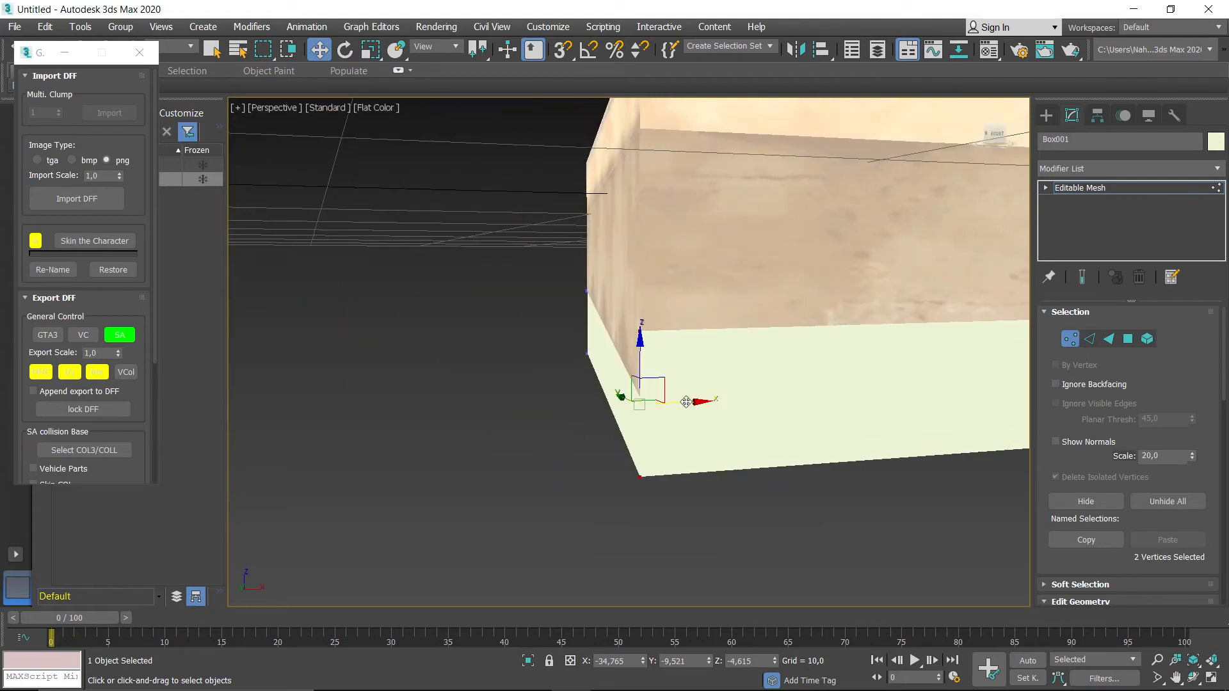
pyautogui.moveTo(686, 401); pyautogui.dragTo(684, 401)
pyautogui.keyDown('alt'); pyautogui.moveTo(684, 402); pyautogui.dragTo(708, 414, button='middle'); pyautogui.keyUp('alt')
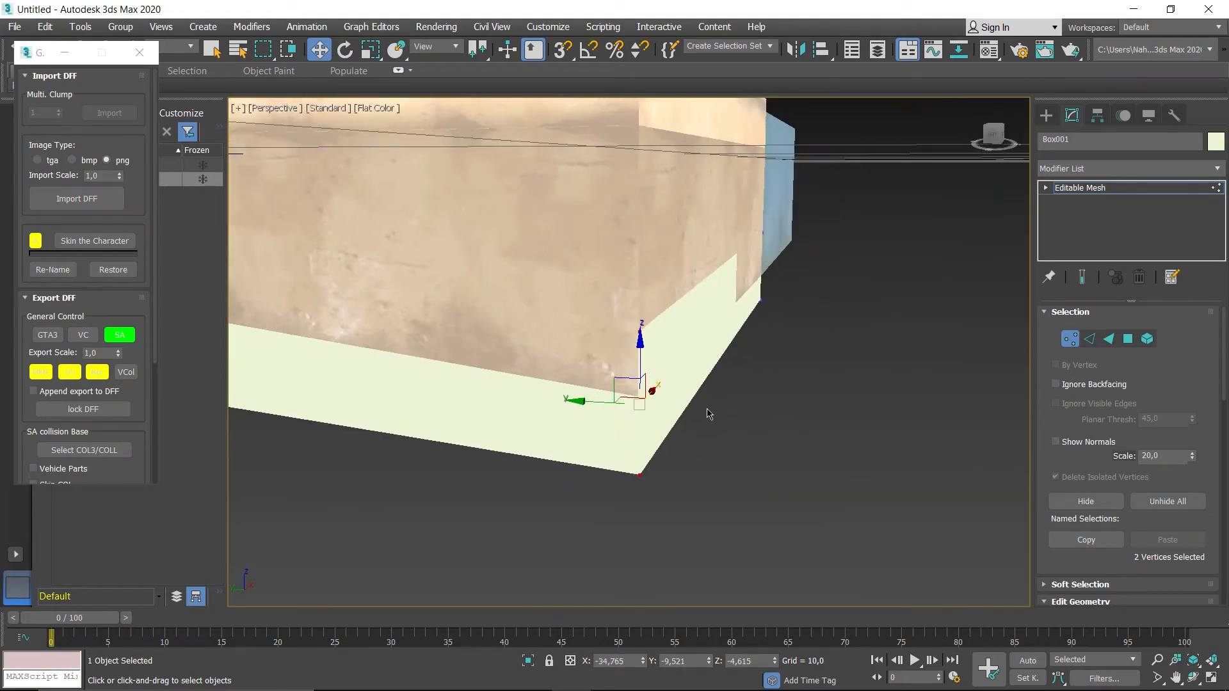
pyautogui.moveTo(601, 402); pyautogui.dragTo(600, 403)
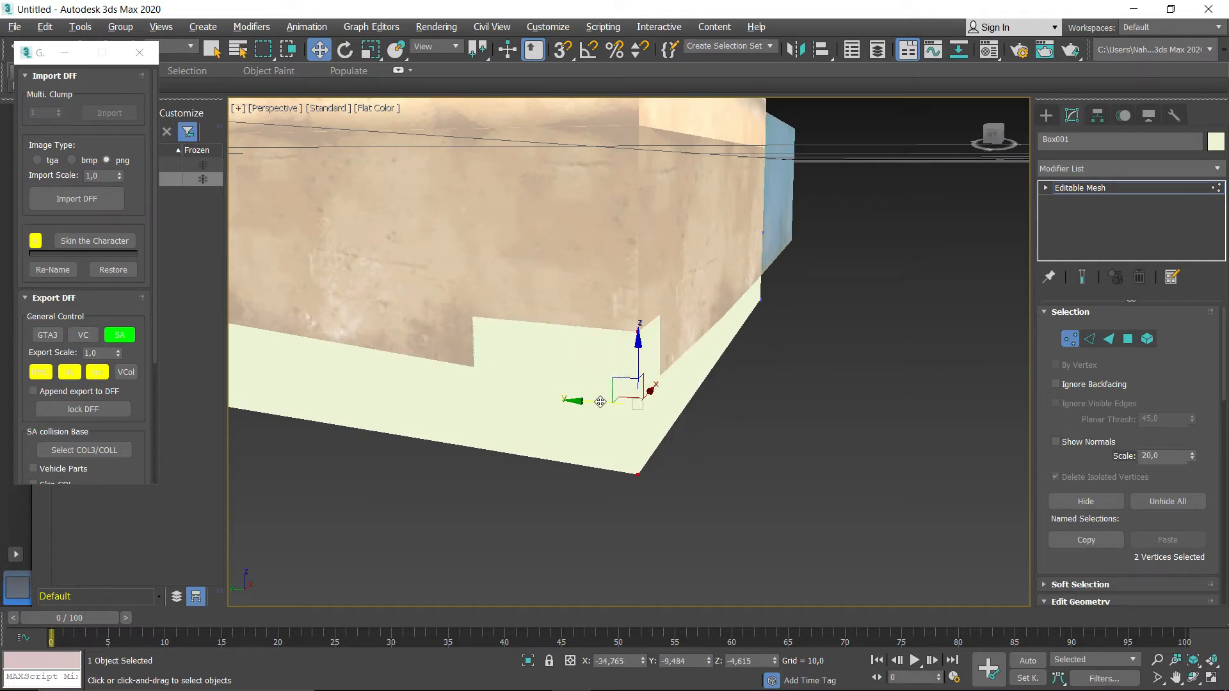
pyautogui.keyDown('alt'); pyautogui.moveTo(600, 402); pyautogui.dragTo(683, 389, button='middle'); pyautogui.keyUp('alt')
pyautogui.moveTo(684, 388); pyautogui.dragTo(684, 388)
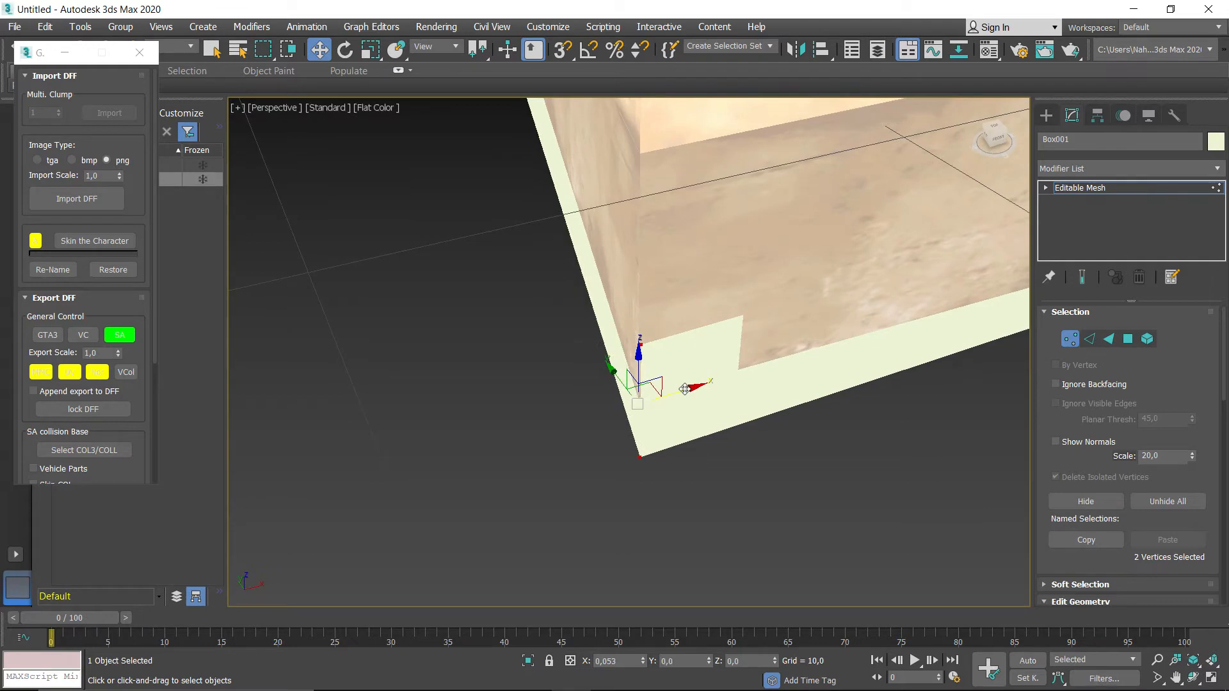
pyautogui.keyDown('alt'); pyautogui.moveTo(685, 389); pyautogui.dragTo(621, 413, button='middle'); pyautogui.keyUp('alt')
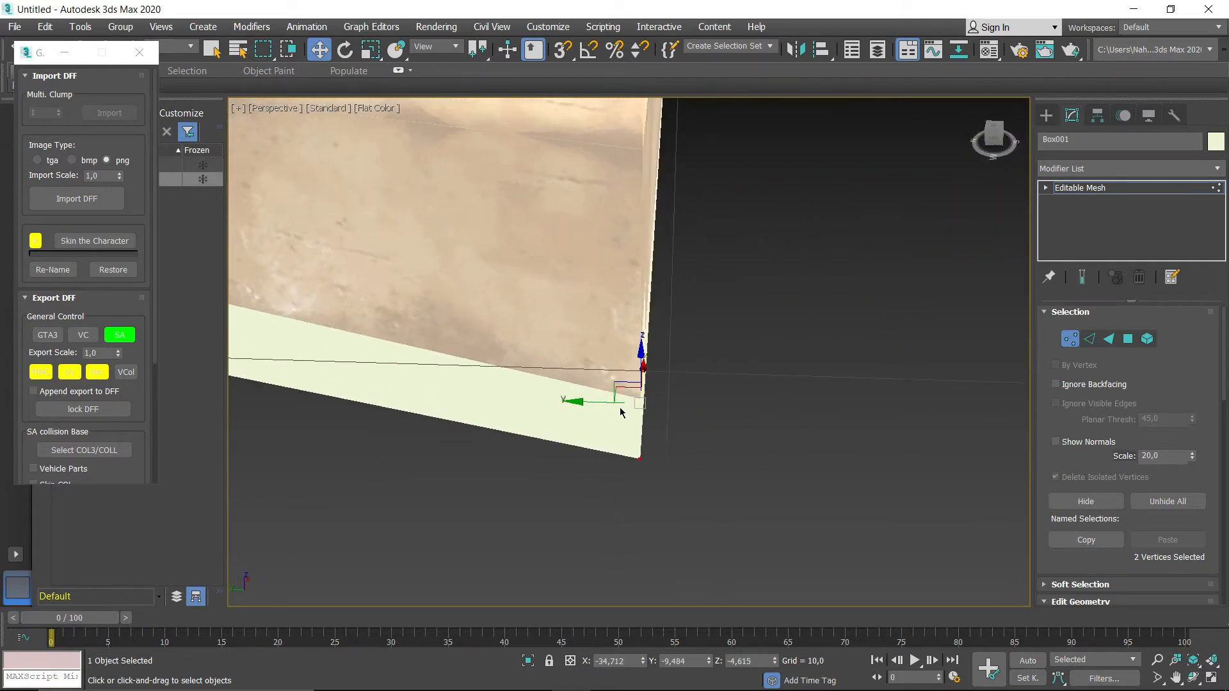
pyautogui.moveTo(613, 404); pyautogui.dragTo(612, 405)
# - Select the floor's upper vertex at the side wall and end wall corner and set its height to Z -3.096
pyautogui.keyDown('alt'); pyautogui.moveTo(612, 405); pyautogui.dragTo(542, 379, button='middle'); pyautogui.keyUp('alt')
pyautogui.keyDown('alt'); pyautogui.moveTo(645, 427); pyautogui.dragTo(844, 303, button='middle'); pyautogui.keyUp('alt')
pyautogui.keyDown('alt'); pyautogui.moveTo(555, 340); pyautogui.dragTo(568, 444, button='middle'); pyautogui.keyUp('alt')
pyautogui.moveTo(569, 444); pyautogui.dragTo(690, 461, button='middle')
pyautogui.click(834, 483)
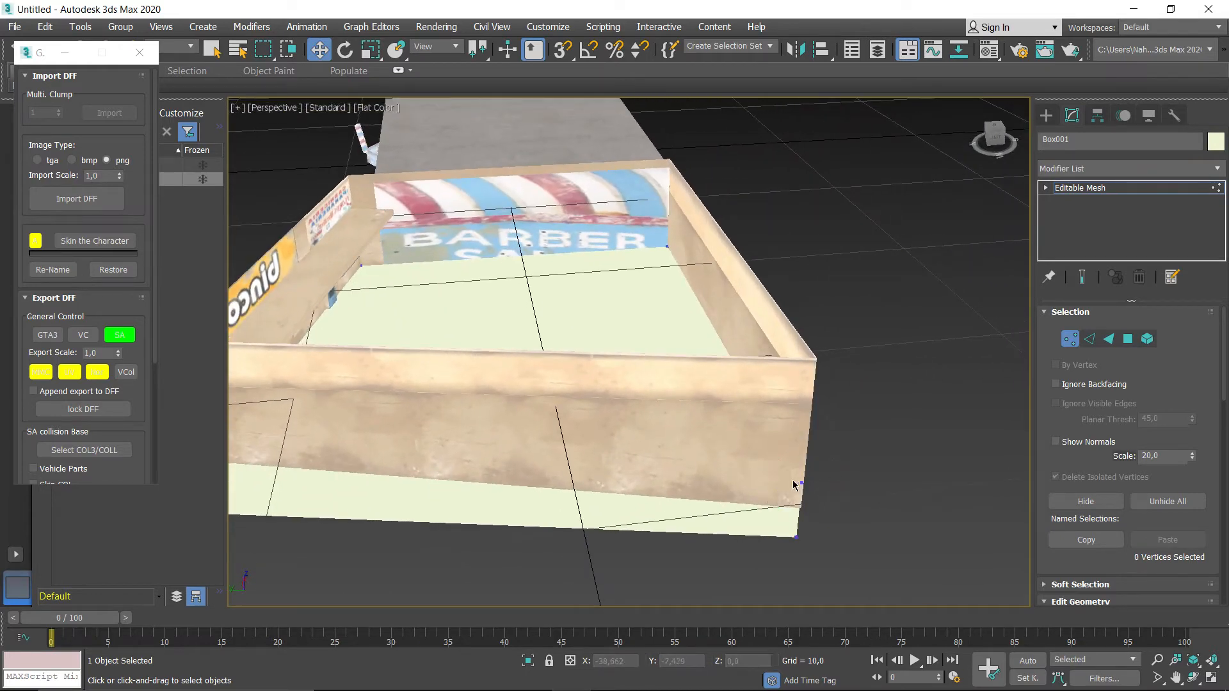
pyautogui.moveTo(790, 492); pyautogui.dragTo(788, 491)
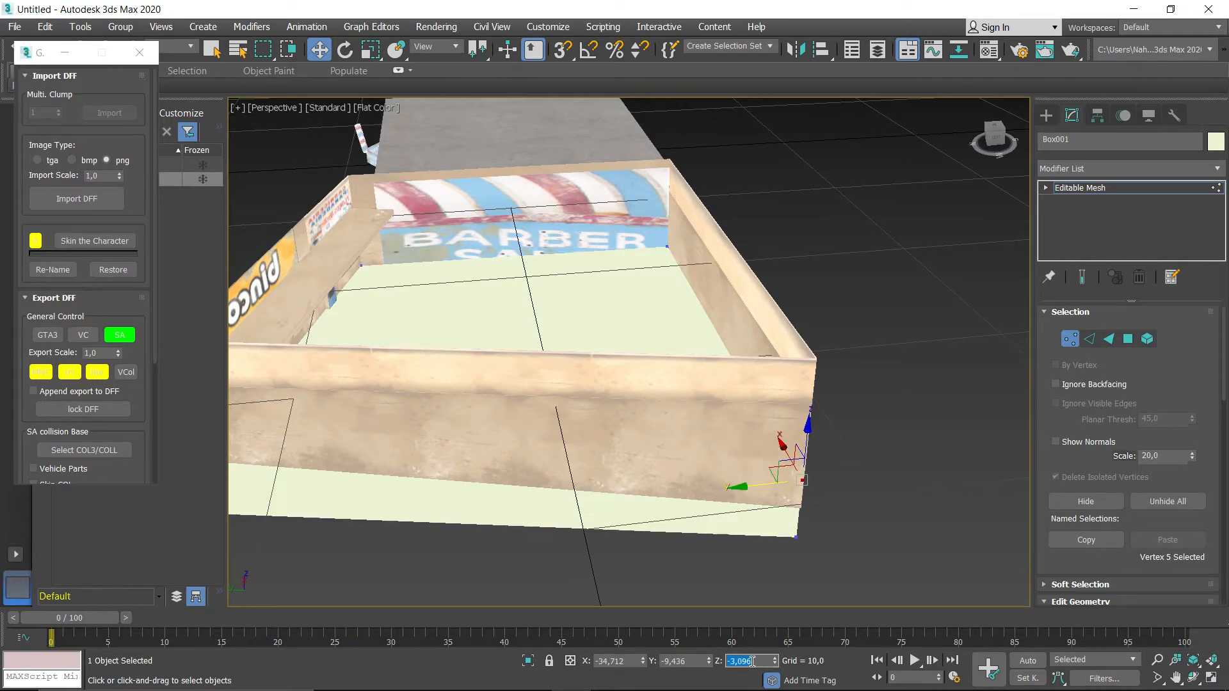
# - Finish vertex editing on the floor box and attach it to the BarberBlock1_LAe building mesh
pyautogui.keyDown('alt'); pyautogui.moveTo(514, 493); pyautogui.dragTo(397, 504, button='middle'); pyautogui.keyUp('alt')
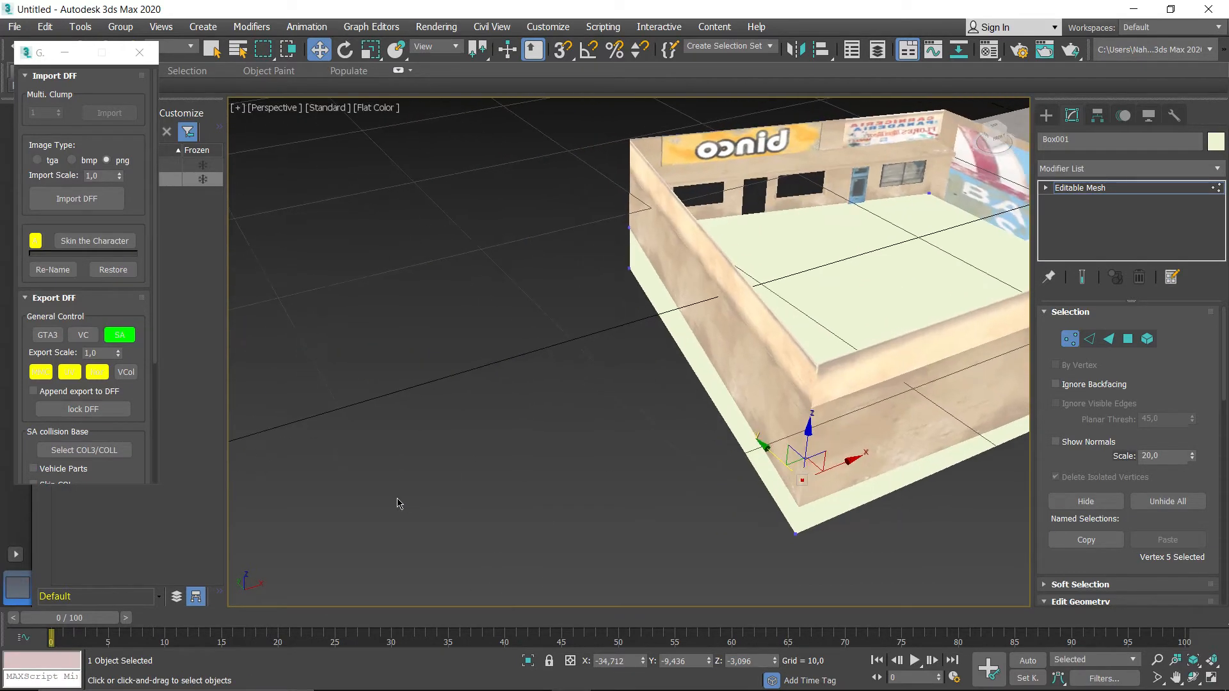
pyautogui.moveTo(709, 428); pyautogui.dragTo(668, 445, button='middle')
pyautogui.keyDown('alt'); pyautogui.moveTo(809, 432); pyautogui.dragTo(818, 379, button='middle'); pyautogui.keyUp('alt')
pyautogui.click(1070, 339)
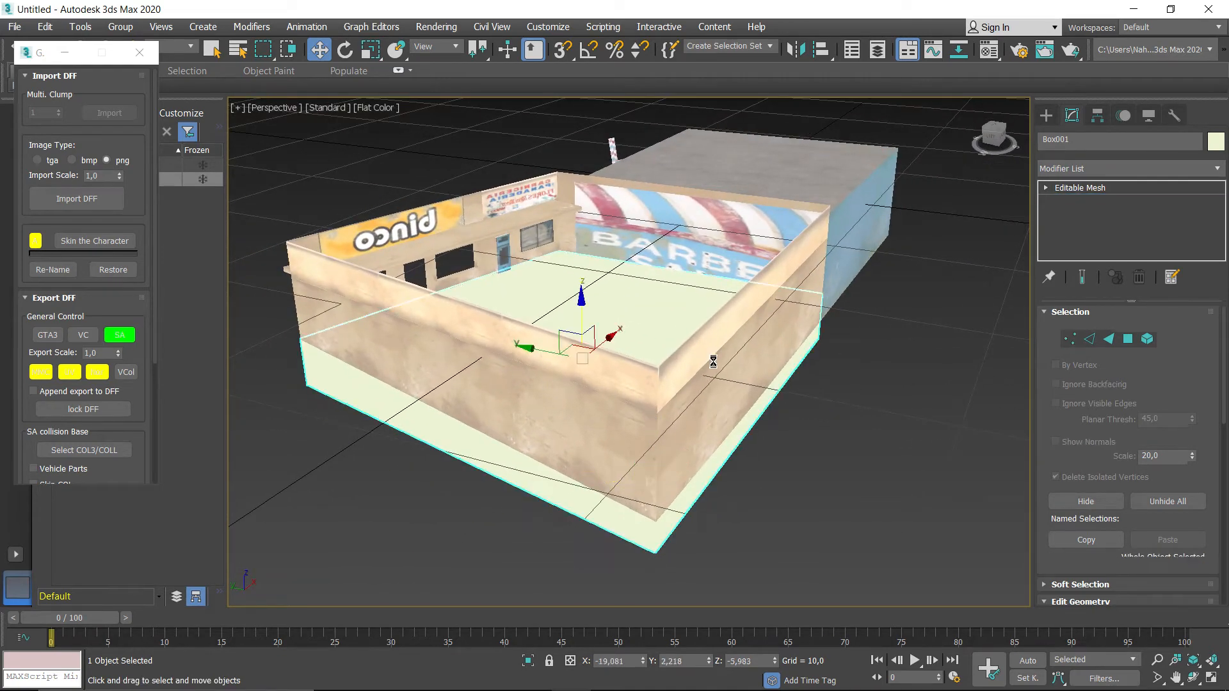
pyautogui.click(452, 371)
pyautogui.moveTo(452, 370)
pyautogui.keyDown('alt'); pyautogui.mouseDown(button='middle')
pyautogui.moveTo(599, 358)
pyautogui.moveTo(452, 388)
pyautogui.mouseUp(button='middle'); pyautogui.keyUp('alt')
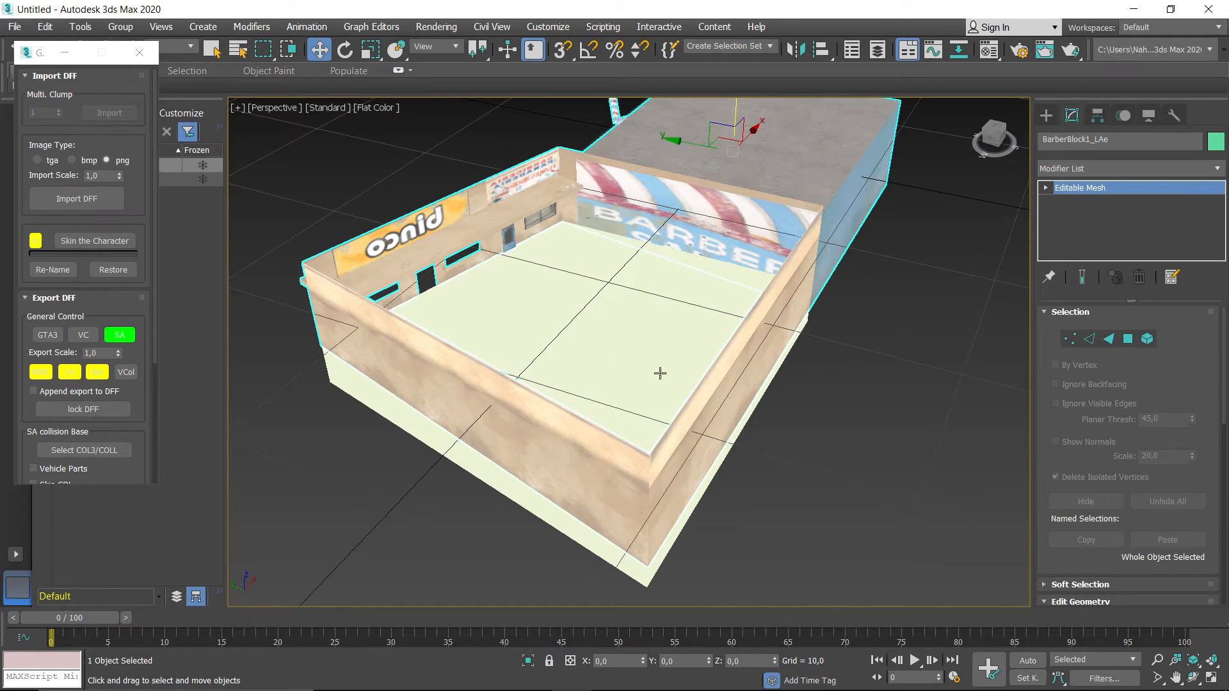
pyautogui.scroll(-5, 1084, 417)
pyautogui.click(1086, 484)
pyautogui.click(638, 350)
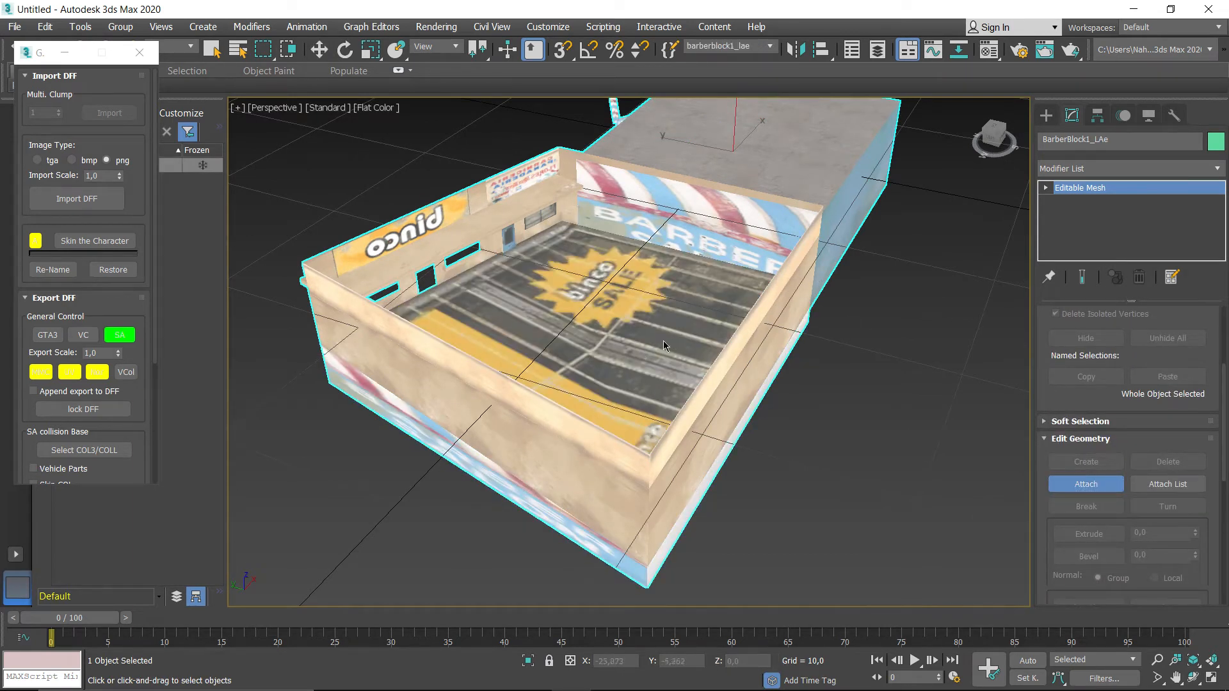
# - Select the attached floor's upper vertex at the side wall's rear corner and align it along X with the wall edge
pyautogui.press('w')
pyautogui.scroll(4, 1114, 384)
pyautogui.click(1072, 343)
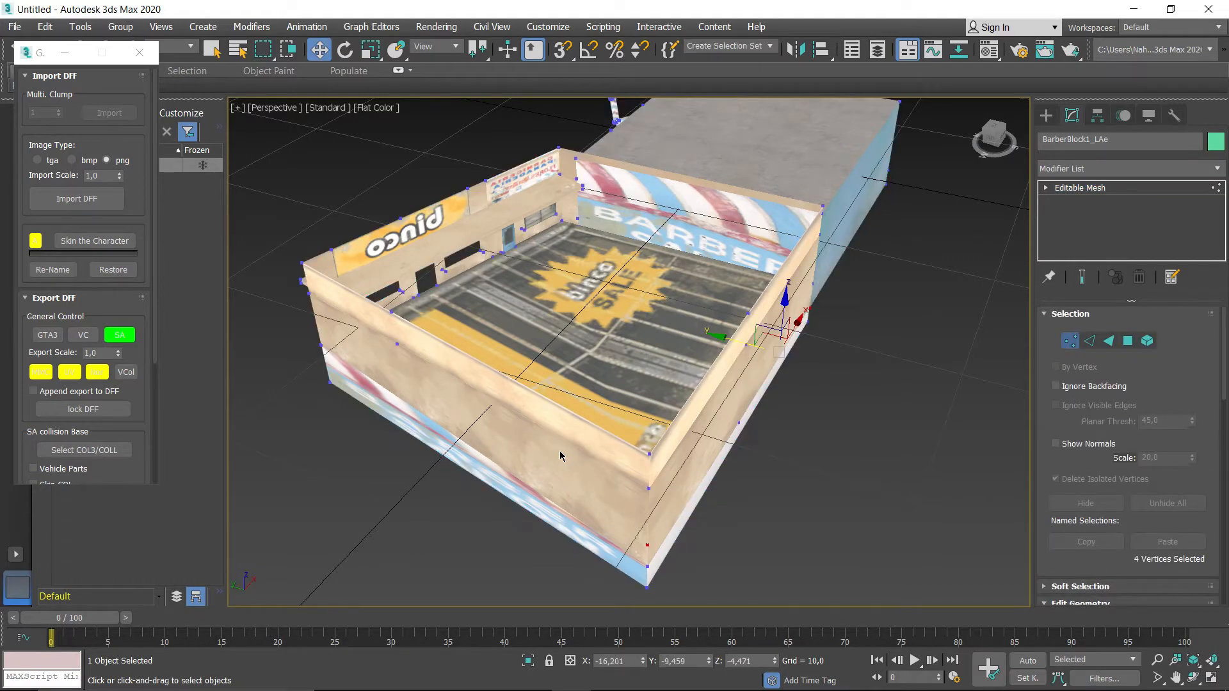
pyautogui.scroll(2, 552, 453)
pyautogui.keyDown('alt'); pyautogui.moveTo(679, 581); pyautogui.dragTo(747, 580, button='middle'); pyautogui.keyUp('alt')
pyautogui.click(747, 250)
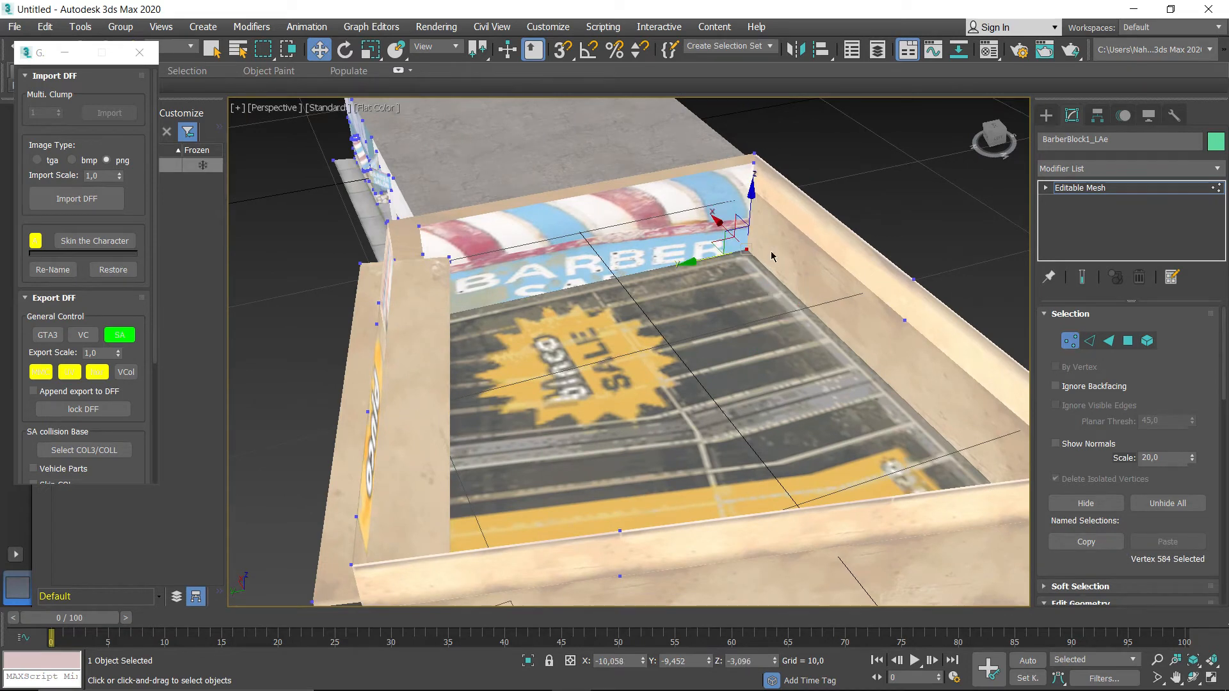
pyautogui.press('z')
pyautogui.keyDown('alt'); pyautogui.moveTo(795, 260); pyautogui.dragTo(647, 258, button='middle'); pyautogui.keyUp('alt')
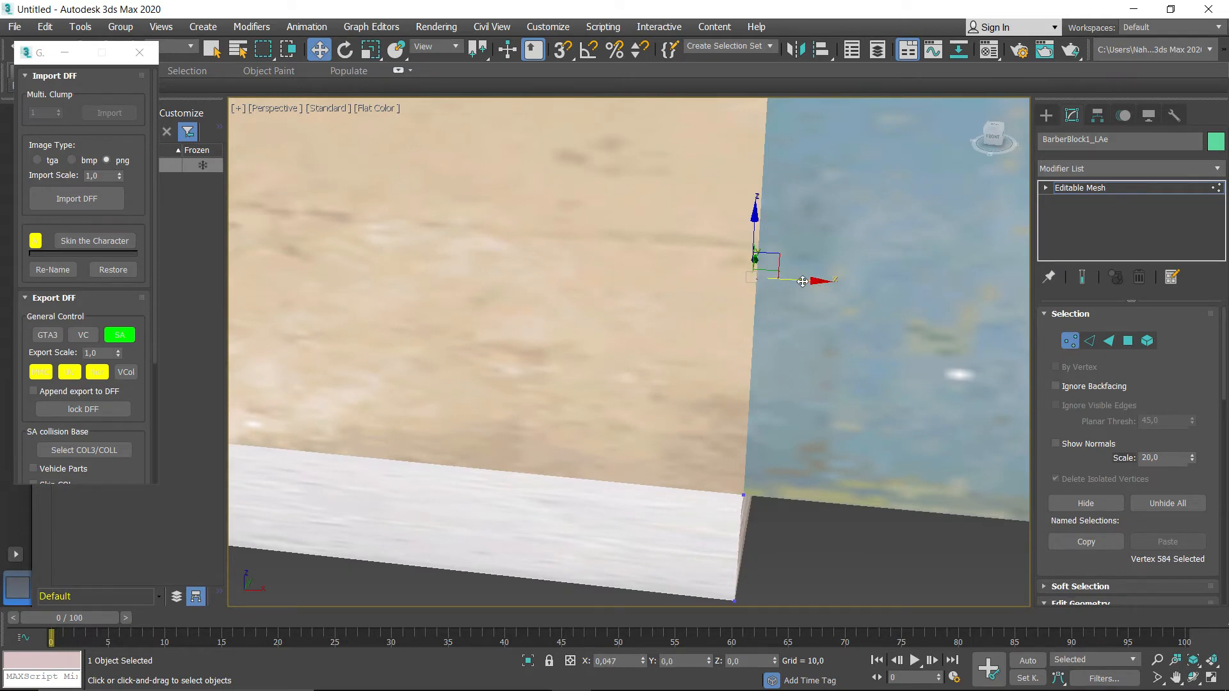
# - Nudge the floor vertex in the corner beside the barber sign along Y to about -9,471 so it meets the wall corner
pyautogui.keyDown('alt'); pyautogui.moveTo(802, 282); pyautogui.dragTo(887, 345, button='middle'); pyautogui.keyUp('alt')
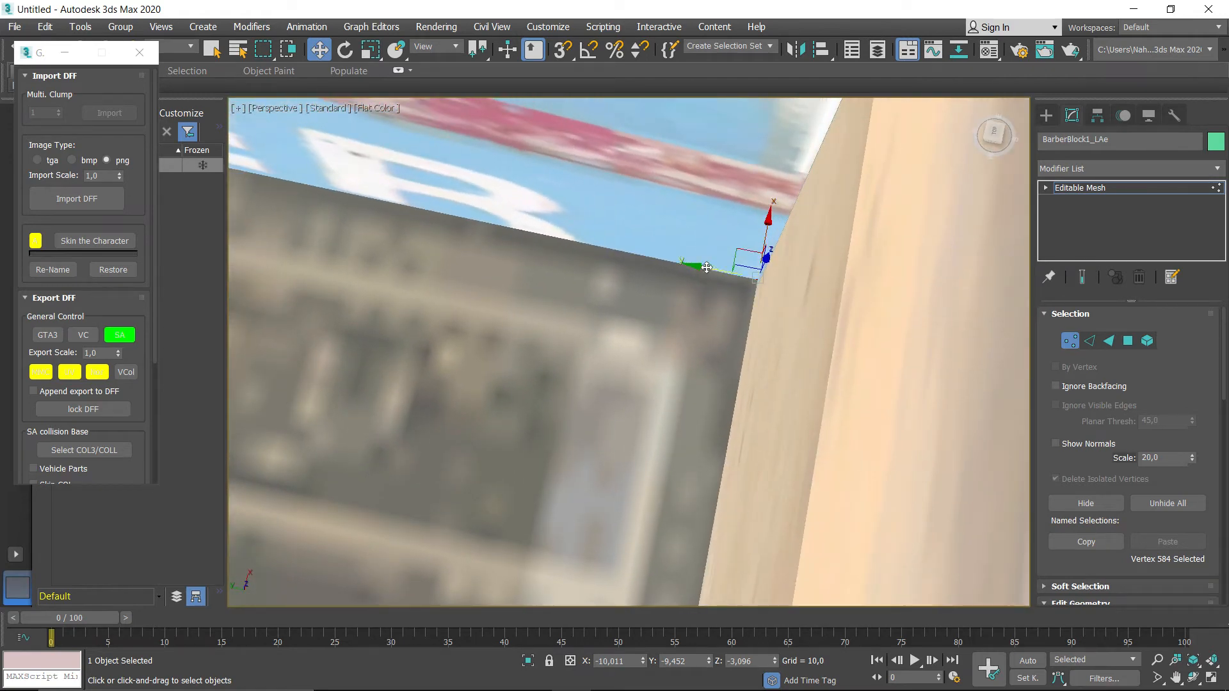
pyautogui.moveTo(710, 271); pyautogui.dragTo(713, 272)
pyautogui.keyDown('alt'); pyautogui.moveTo(712, 272); pyautogui.dragTo(663, 220, button='middle'); pyautogui.keyUp('alt')
pyautogui.moveTo(723, 247); pyautogui.dragTo(716, 250)
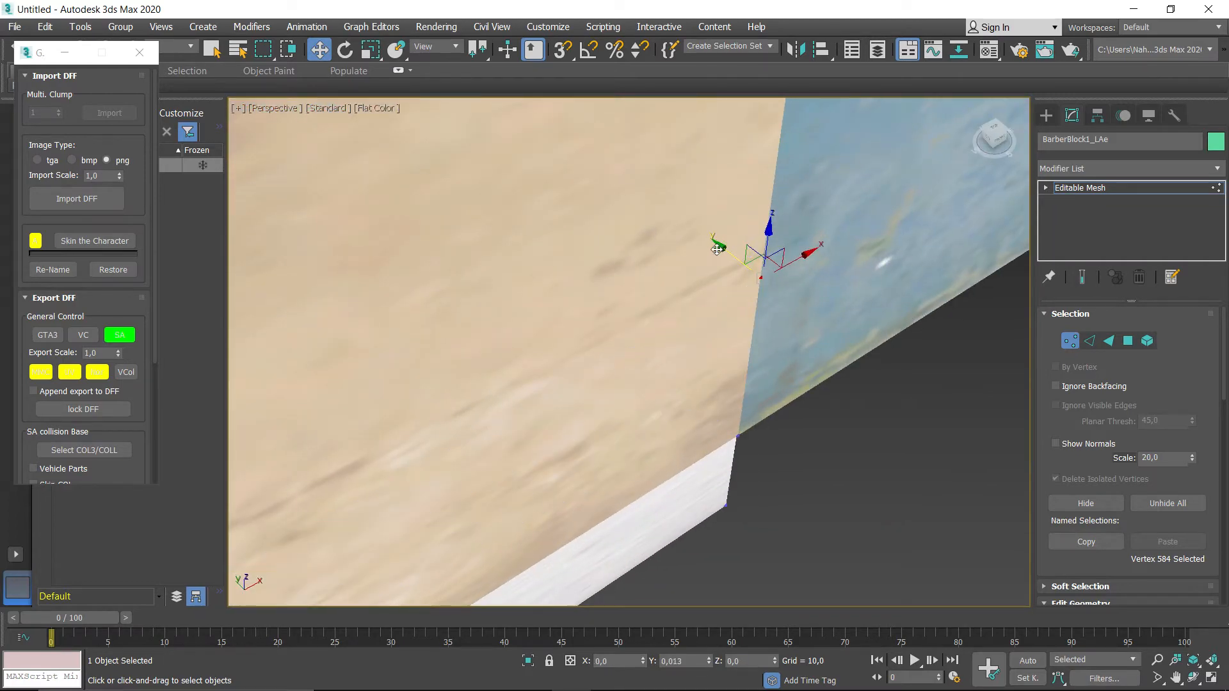
pyautogui.keyDown('alt'); pyautogui.moveTo(717, 250); pyautogui.dragTo(780, 309, button='middle'); pyautogui.keyUp('alt')
# - Select the floor vertex in the next corner and fit it into the wall corner at about X -34,753, Y -9,469
pyautogui.keyDown('alt'); pyautogui.moveTo(753, 405); pyautogui.dragTo(477, 213, button='middle'); pyautogui.keyUp('alt')
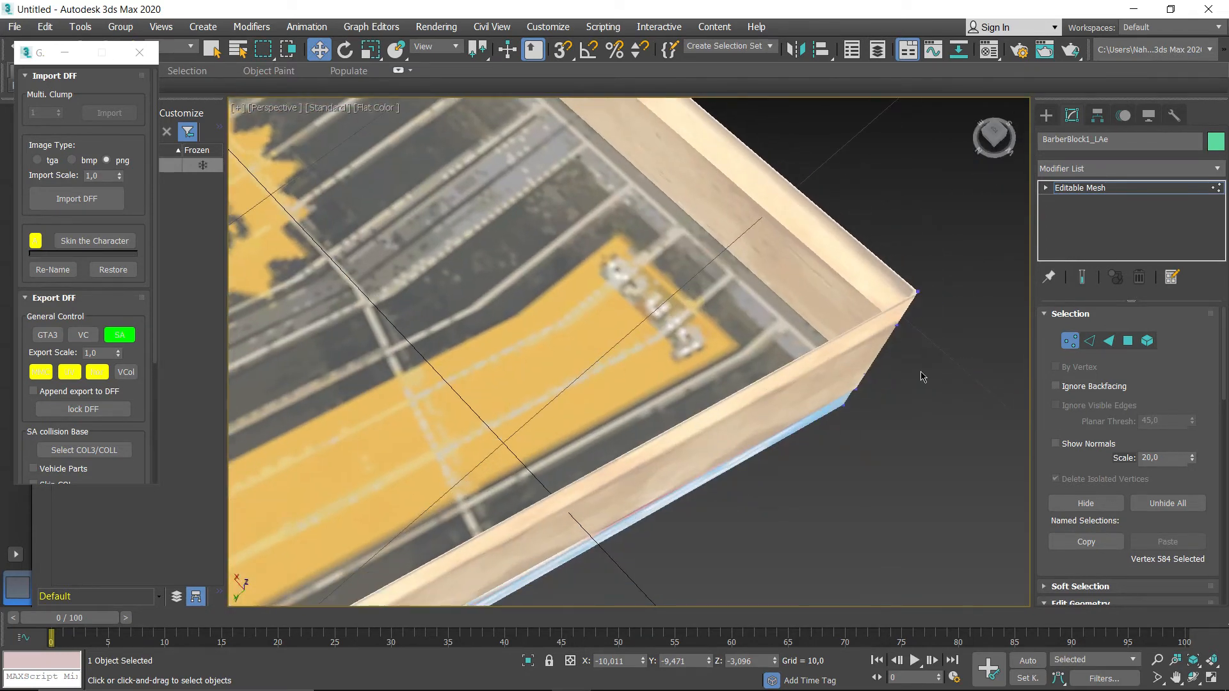
pyautogui.keyDown('alt'); pyautogui.moveTo(873, 397); pyautogui.dragTo(874, 351, button='middle'); pyautogui.keyUp('alt')
pyautogui.scroll(5, 904, 363)
pyautogui.scroll(-5, 792, 372)
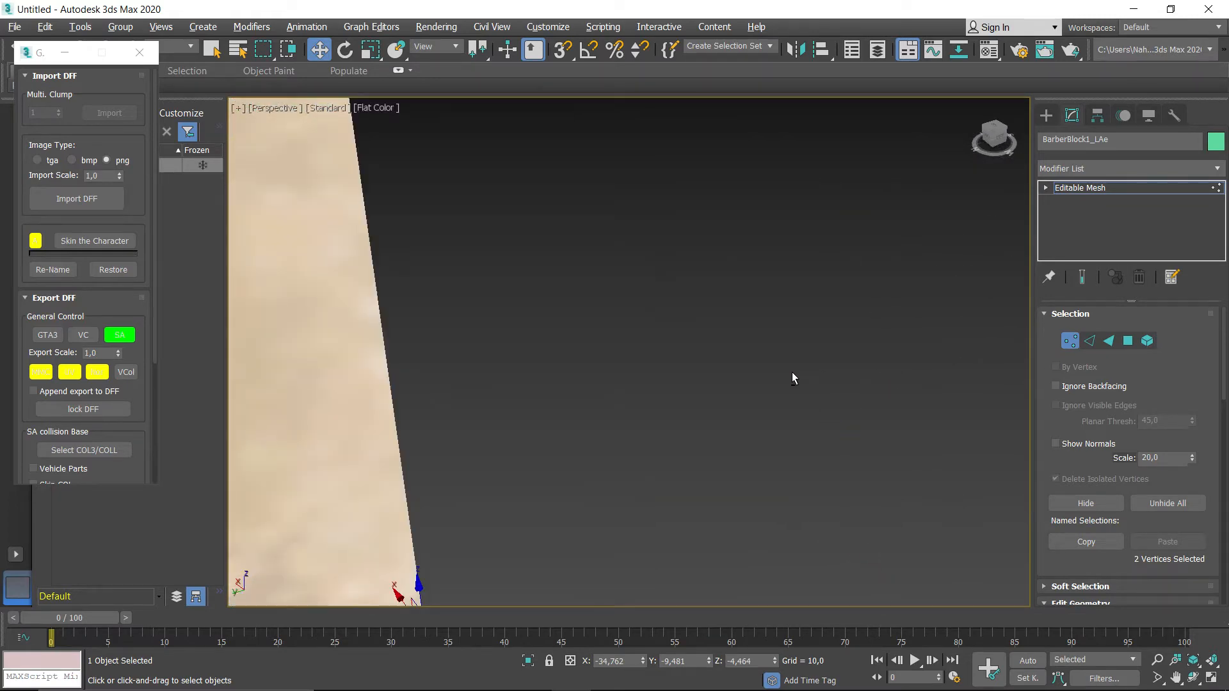
pyautogui.scroll(5, 789, 372)
pyautogui.moveTo(670, 360); pyautogui.dragTo(670, 359)
pyautogui.moveTo(746, 357)
pyautogui.keyDown('alt'); pyautogui.mouseDown(button='middle')
pyautogui.moveTo(847, 354)
pyautogui.moveTo(759, 348)
pyautogui.mouseUp(button='middle'); pyautogui.keyUp('alt')
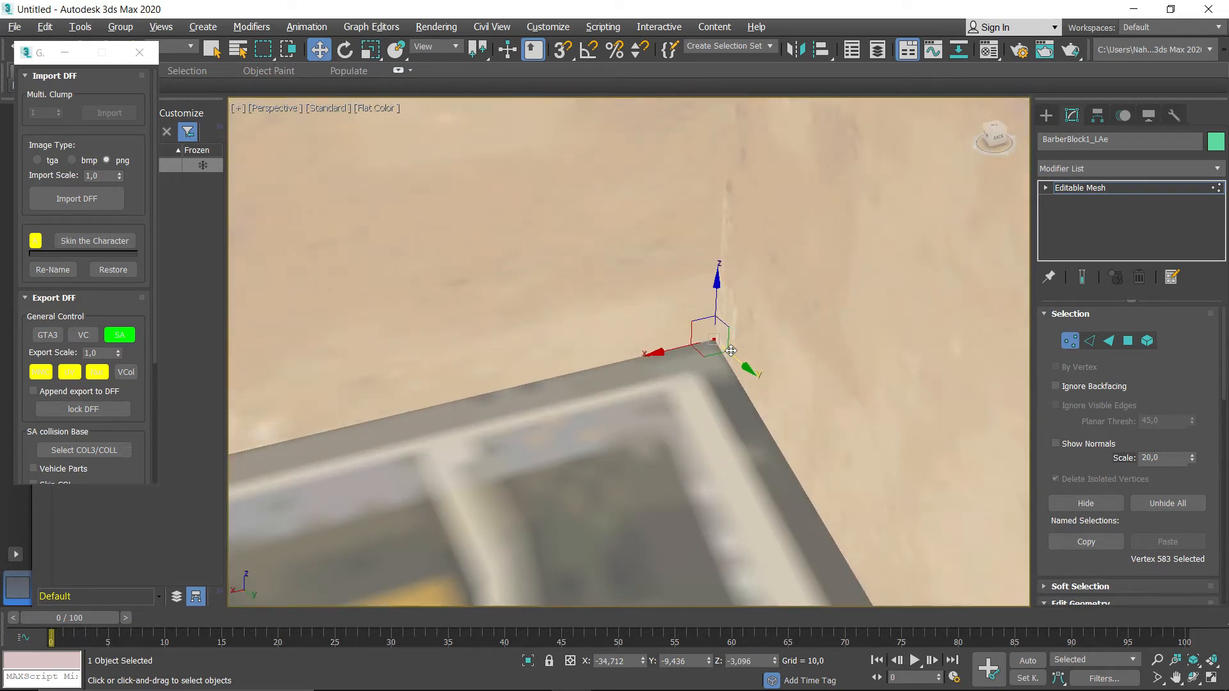
pyautogui.scroll(1, 730, 351)
pyautogui.moveTo(666, 350); pyautogui.dragTo(670, 347)
pyautogui.keyDown('alt'); pyautogui.moveTo(671, 348); pyautogui.dragTo(624, 351, button='middle'); pyautogui.keyUp('alt')
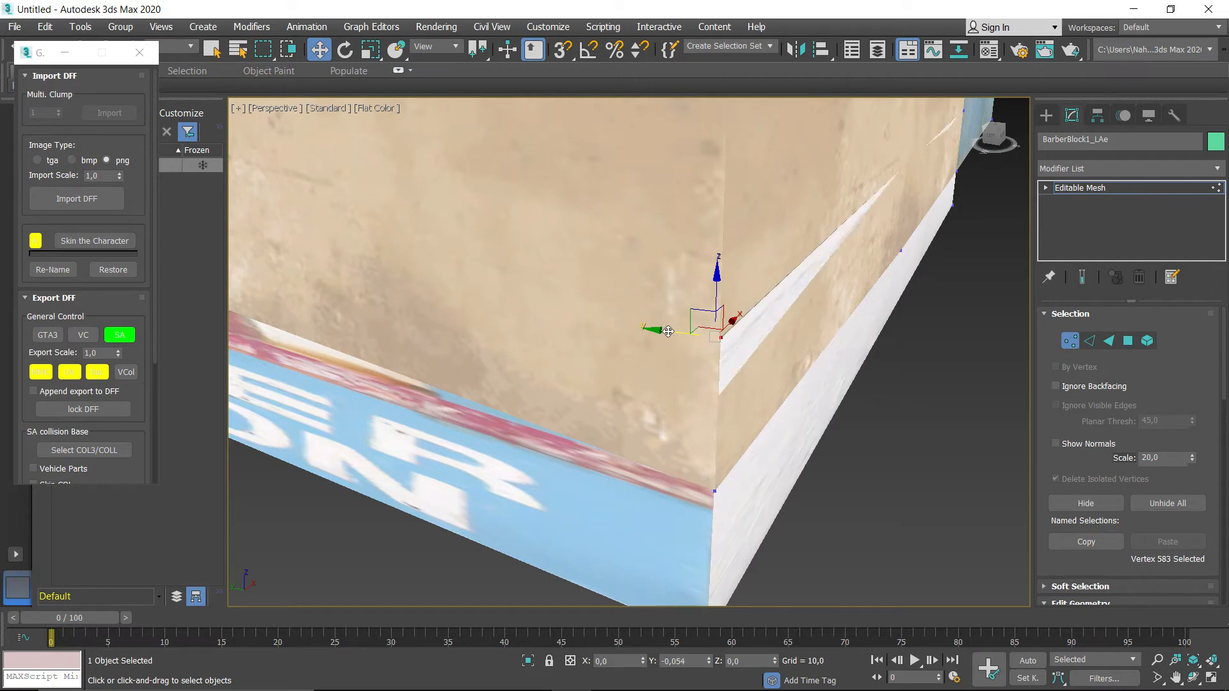
pyautogui.keyDown('alt'); pyautogui.moveTo(701, 350); pyautogui.dragTo(672, 346, button='middle'); pyautogui.keyUp('alt')
pyautogui.moveTo(761, 330); pyautogui.dragTo(757, 333)
pyautogui.moveTo(757, 333)
pyautogui.keyDown('alt'); pyautogui.mouseDown(button='middle')
pyautogui.moveTo(766, 420)
pyautogui.moveTo(700, 245)
pyautogui.moveTo(681, 401)
pyautogui.mouseUp(button='middle'); pyautogui.keyUp('alt')
# - Select the three vertices stacked at the floor corner beside the dark door under the binco sign and inspect the corner closely
pyautogui.scroll(-5, 701, 245)
pyautogui.scroll(2, 757, 385)
pyautogui.moveTo(717, 175)
pyautogui.mouseDown(button='middle')
pyautogui.moveTo(757, 385)
pyautogui.moveTo(734, 433)
pyautogui.moveTo(642, 197)
pyautogui.mouseUp(button='middle')
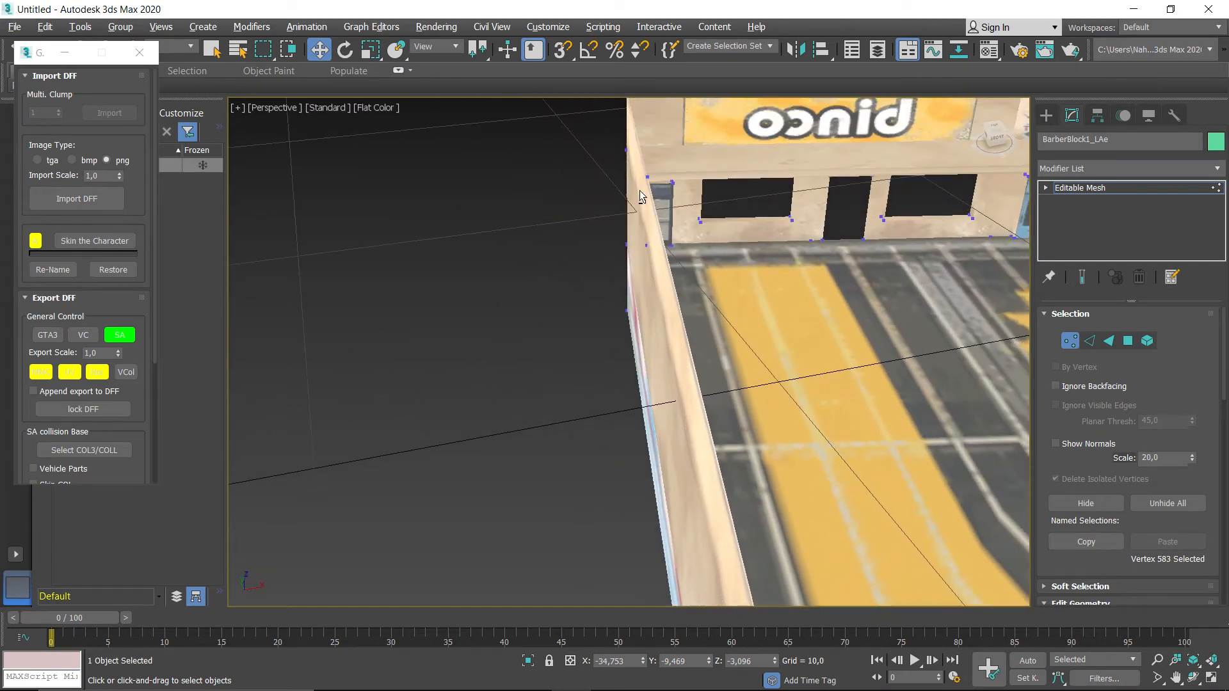
pyautogui.scroll(7, 770, 204)
pyautogui.scroll(-7, 675, 227)
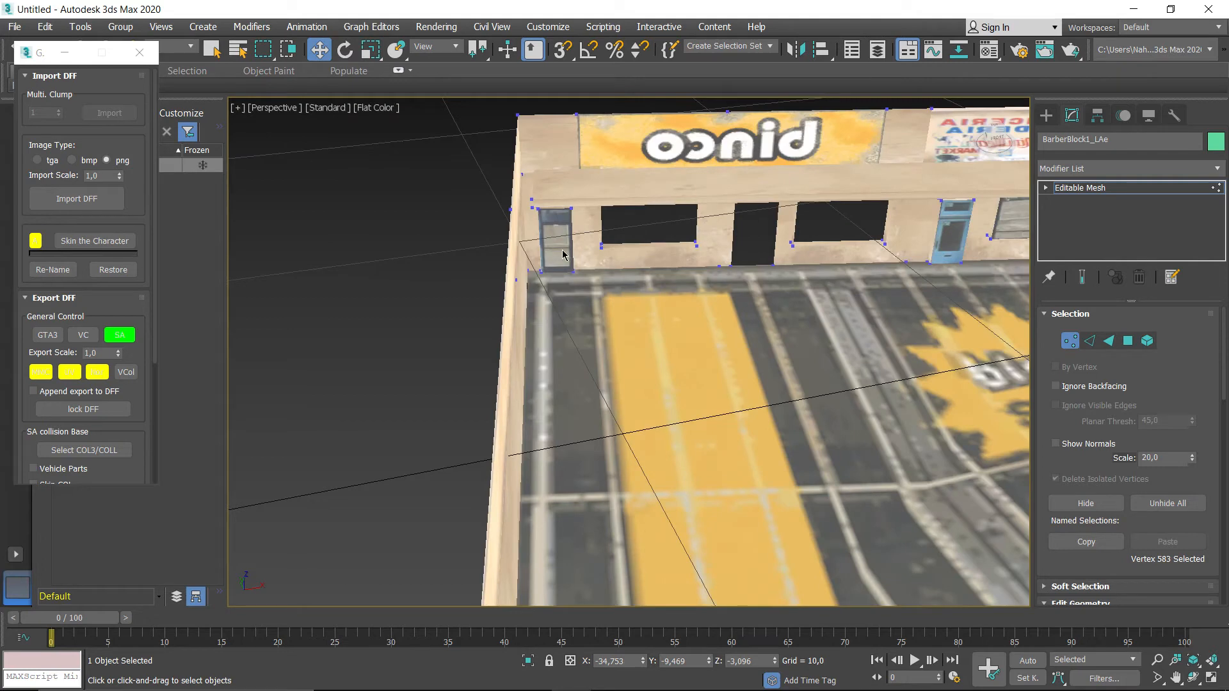
pyautogui.moveTo(533, 266); pyautogui.dragTo(520, 286)
pyautogui.scroll(5, 519, 272)
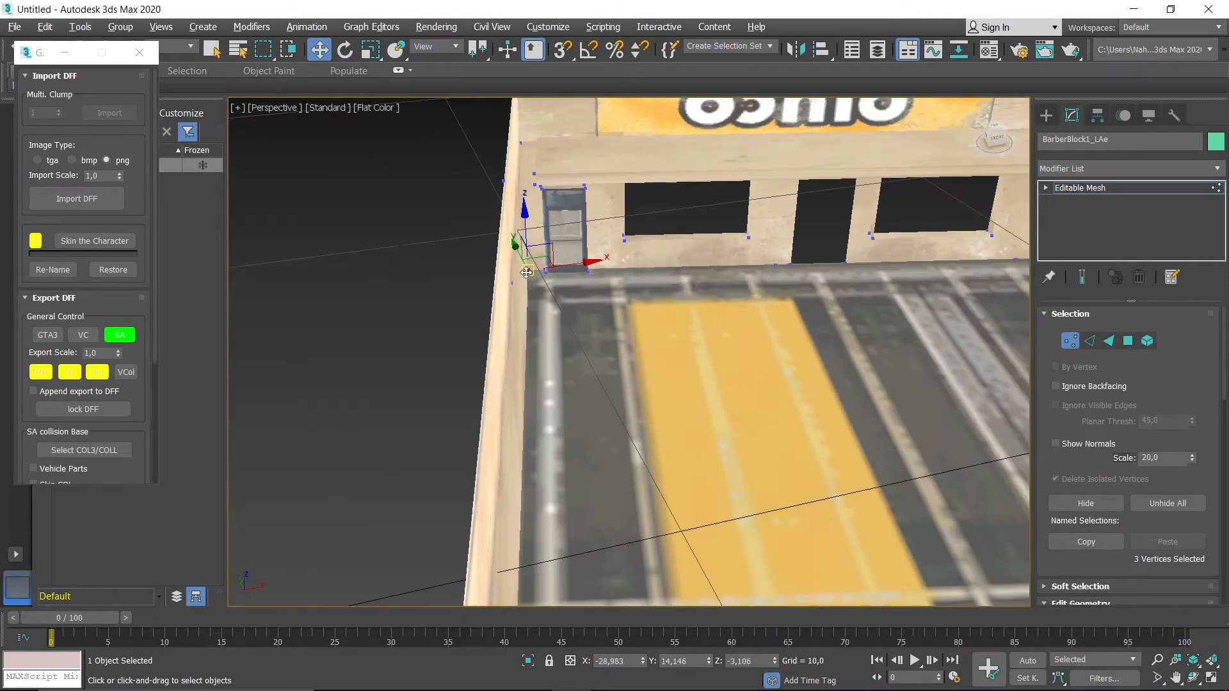
pyautogui.scroll(8, 519, 265)
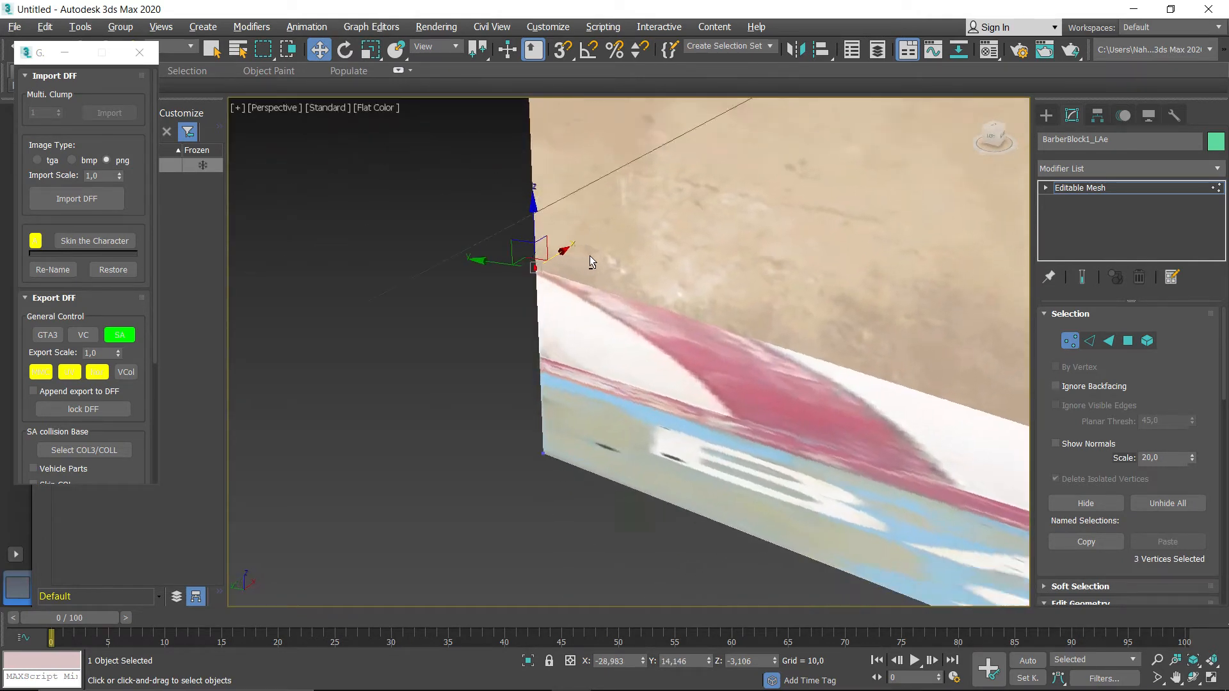
pyautogui.scroll(-8, 527, 262)
pyautogui.scroll(8, 525, 262)
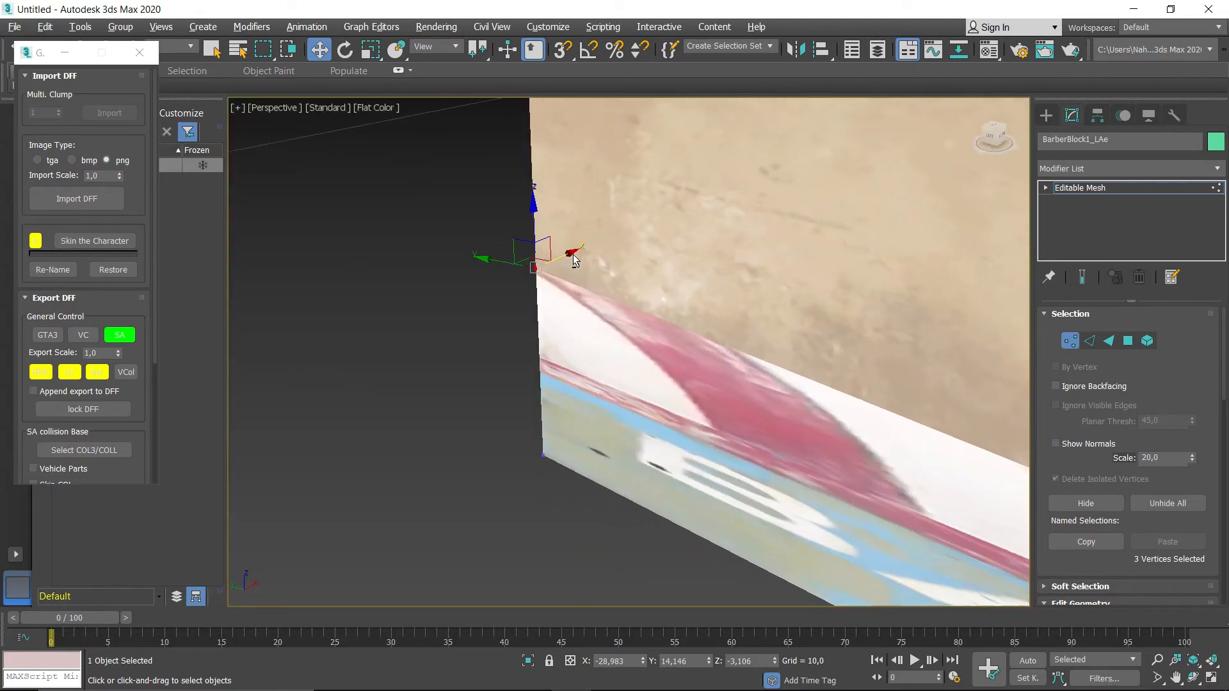
pyautogui.scroll(-8, 485, 271)
pyautogui.scroll(3, 485, 266)
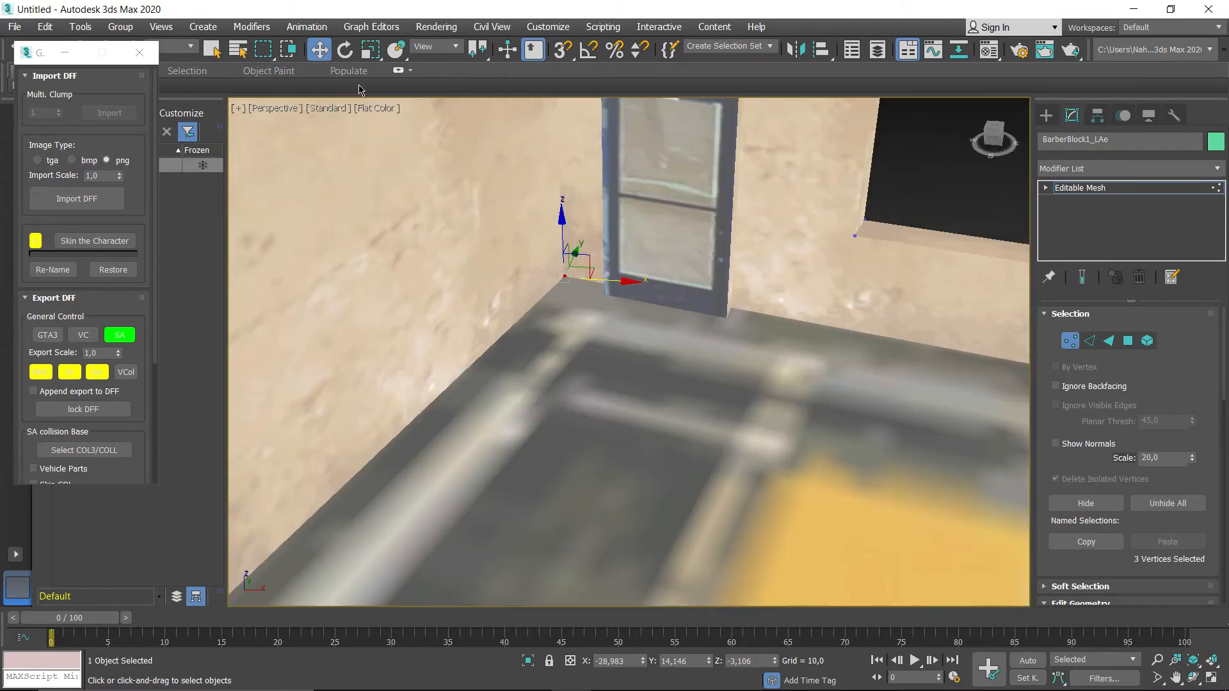
pyautogui.click(380, 56)
pyautogui.rightClick(380, 55)
pyautogui.doubleClick(260, 146)
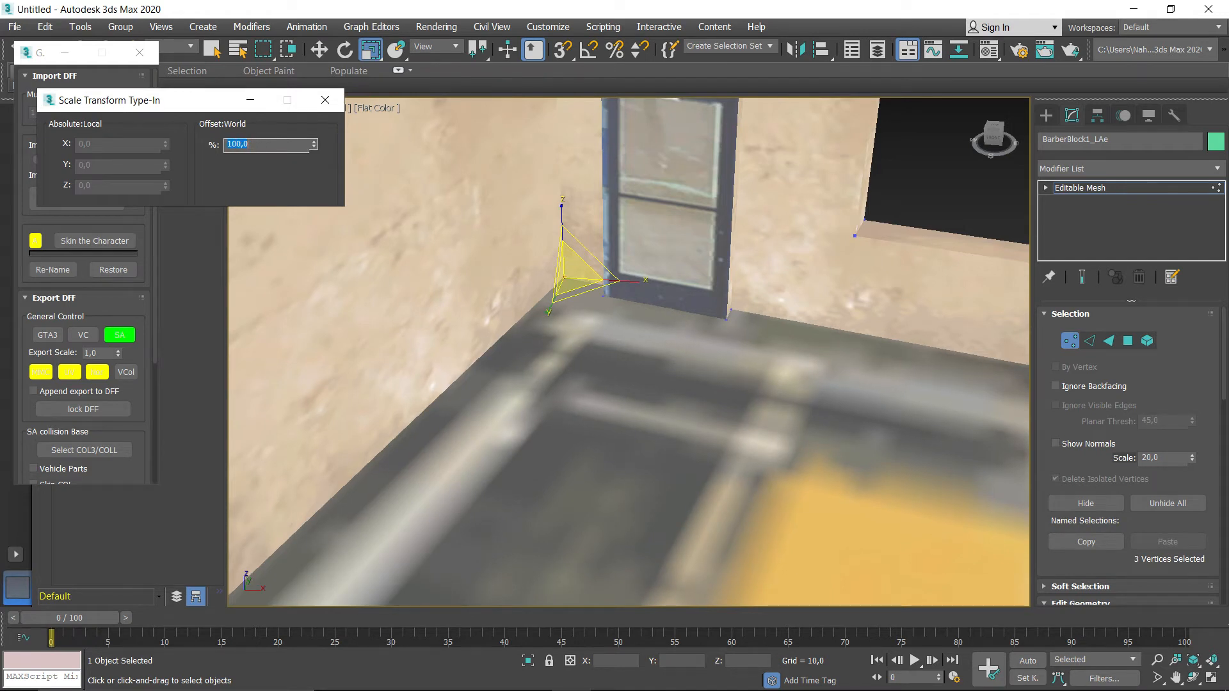
pyautogui.moveTo(541, 278); pyautogui.dragTo(572, 294, button='middle')
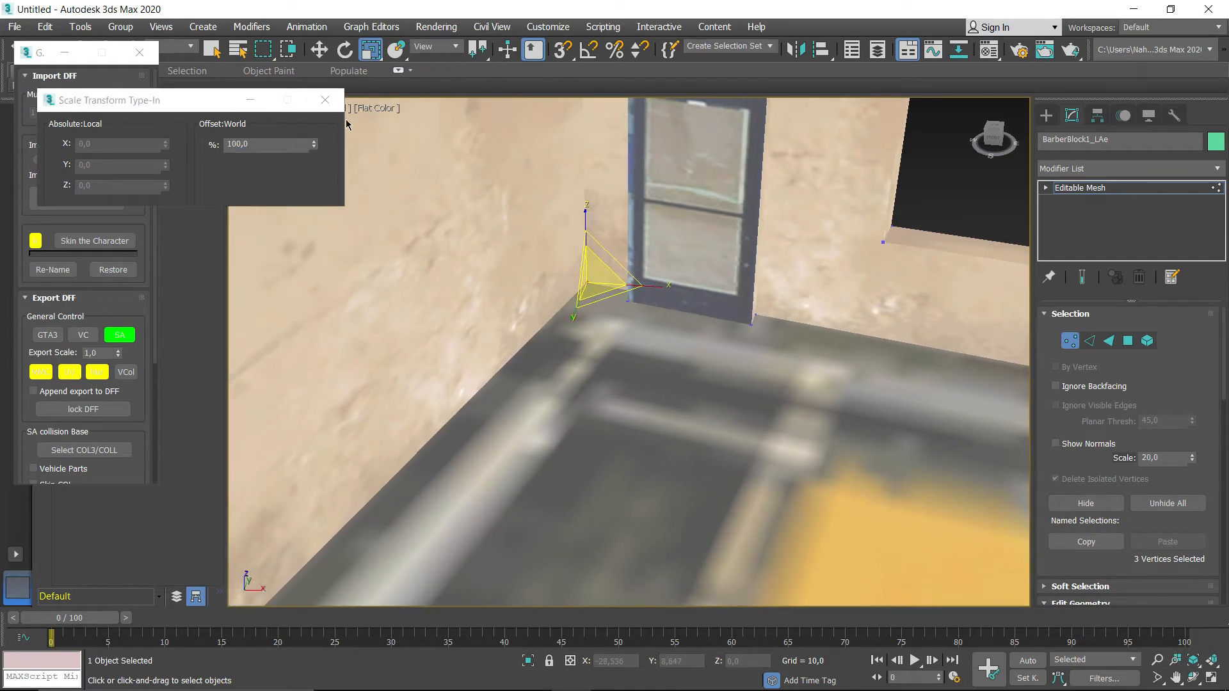
pyautogui.click(324, 100)
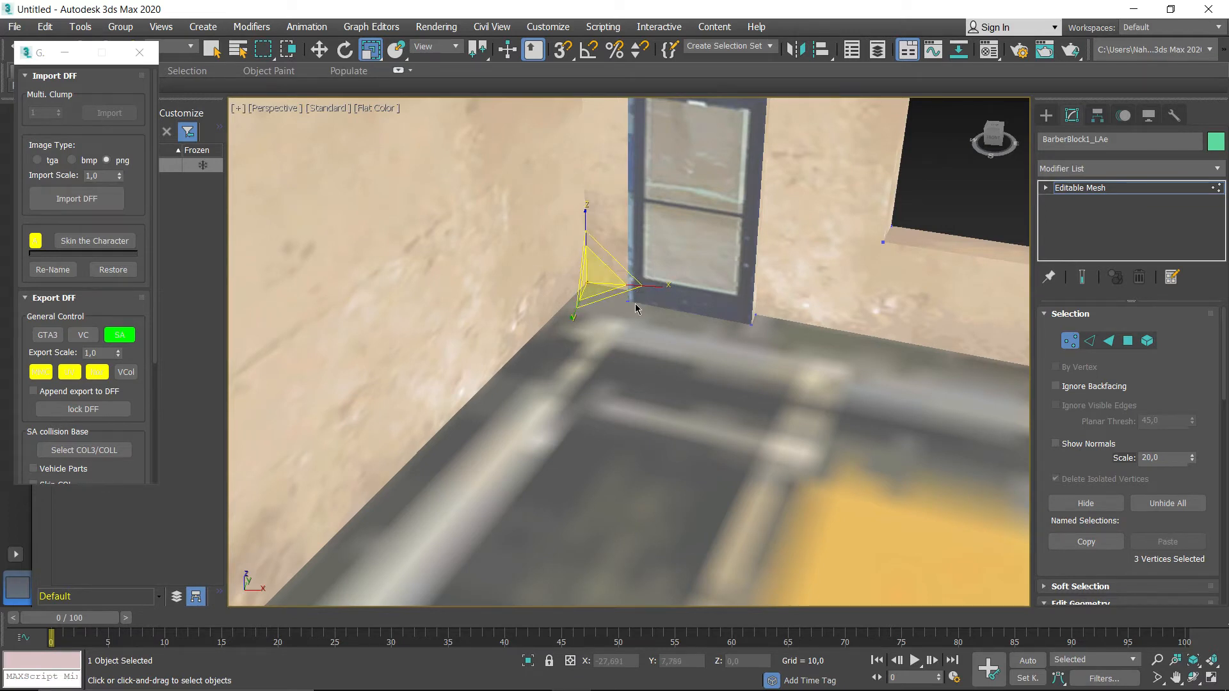
# - Reselect the three stacked vertices at the dark door's floor corner and pick out their Z coordinate as the reference height
pyautogui.click(627, 328)
pyautogui.click(589, 282)
pyautogui.press('w')
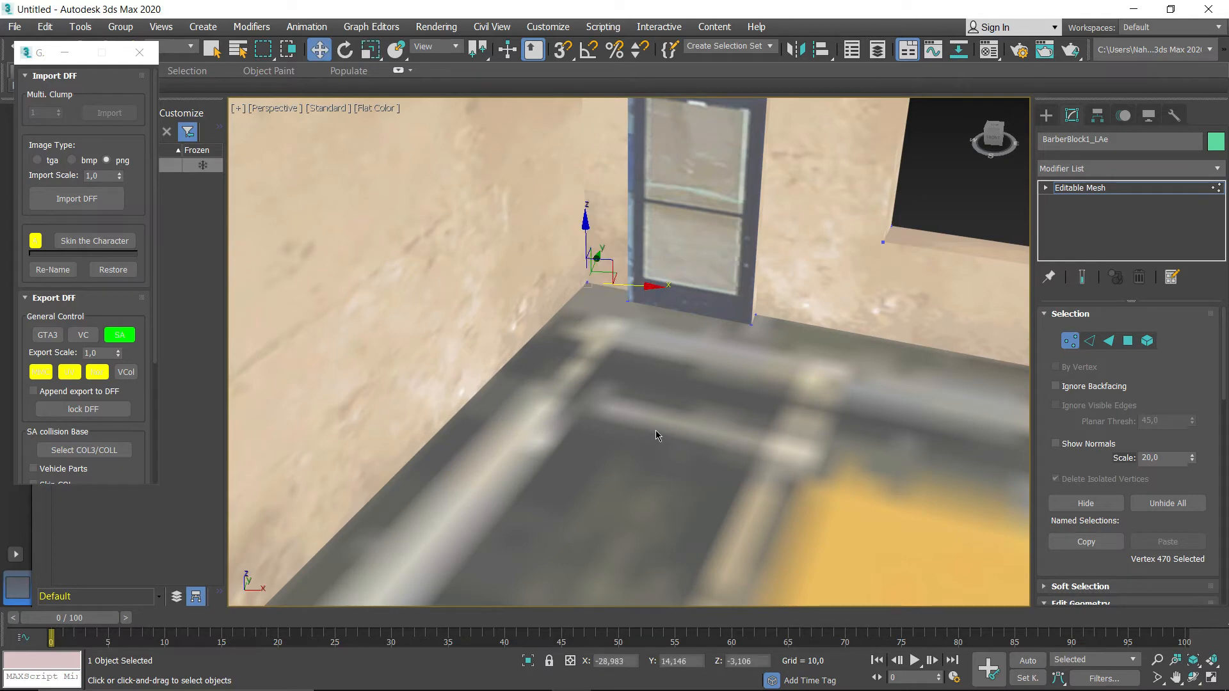
pyautogui.moveTo(561, 265); pyautogui.dragTo(607, 297)
pyautogui.moveTo(561, 308)
pyautogui.keyDown('alt'); pyautogui.mouseDown(button='middle')
pyautogui.moveTo(644, 306)
pyautogui.moveTo(549, 307)
pyautogui.mouseUp(button='middle'); pyautogui.keyUp('alt')
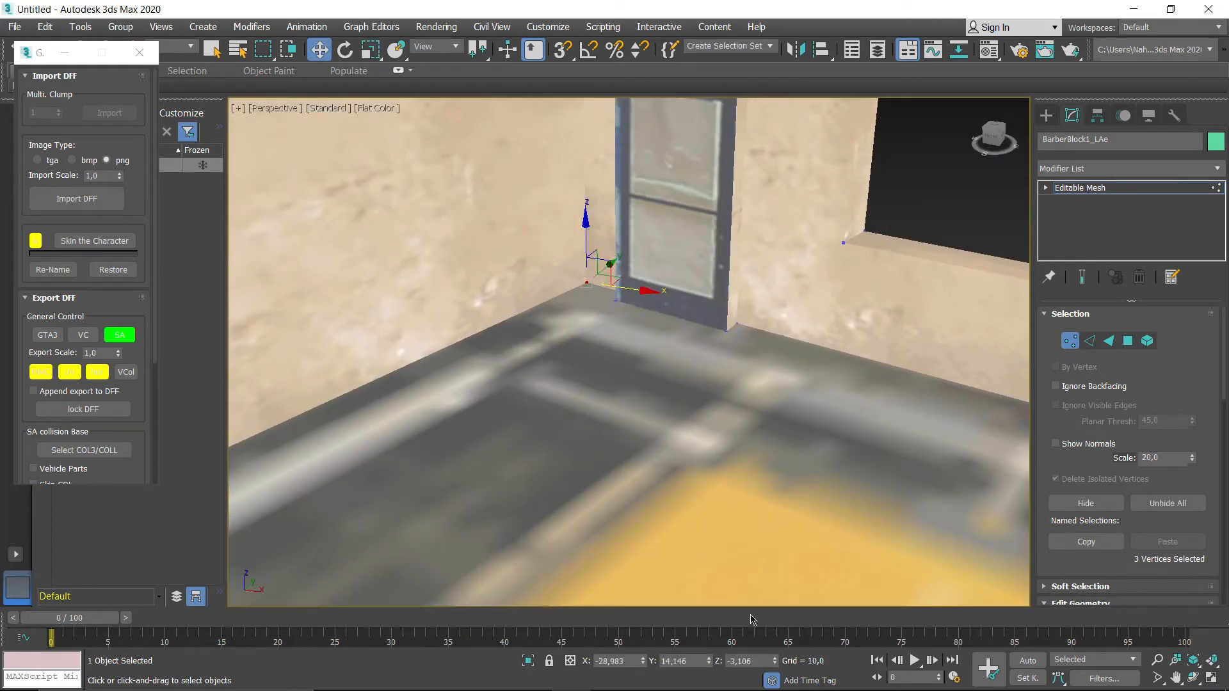
pyautogui.click(748, 661)
# - Select the four vertices stacked at the floor corner beside the barred window under the Carniceria sign
pyautogui.scroll(-2, 843, 484)
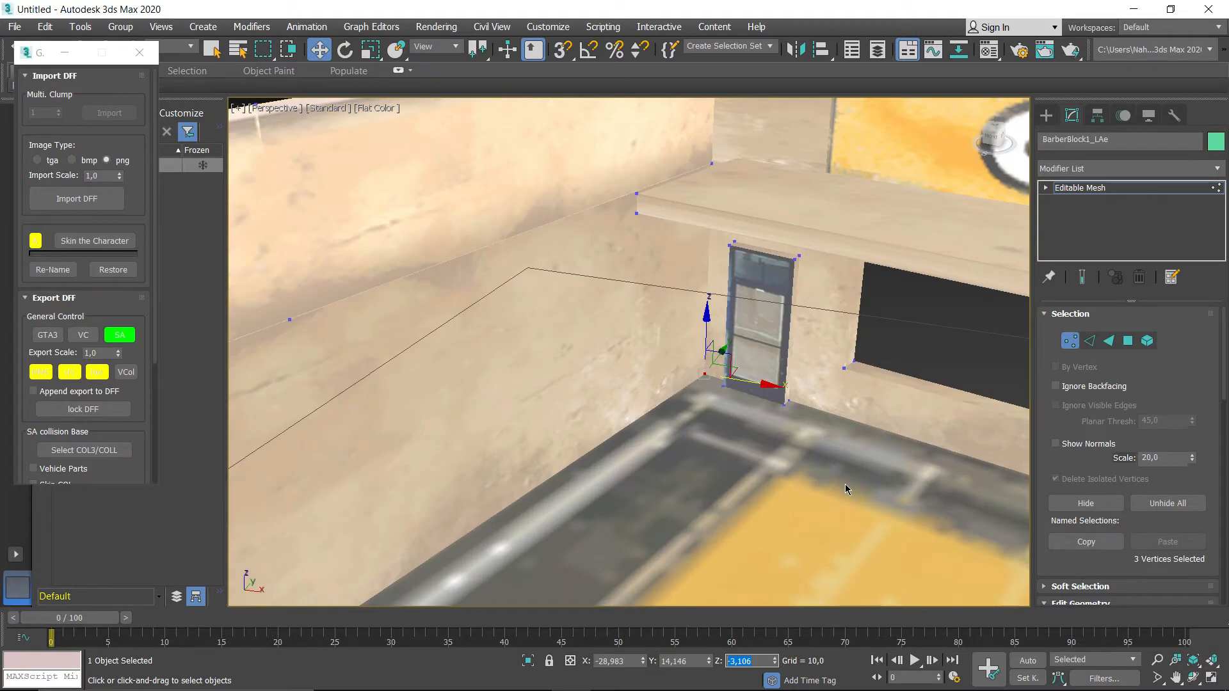
pyautogui.scroll(-1, 812, 509)
pyautogui.moveTo(900, 519); pyautogui.dragTo(348, 498, button='middle')
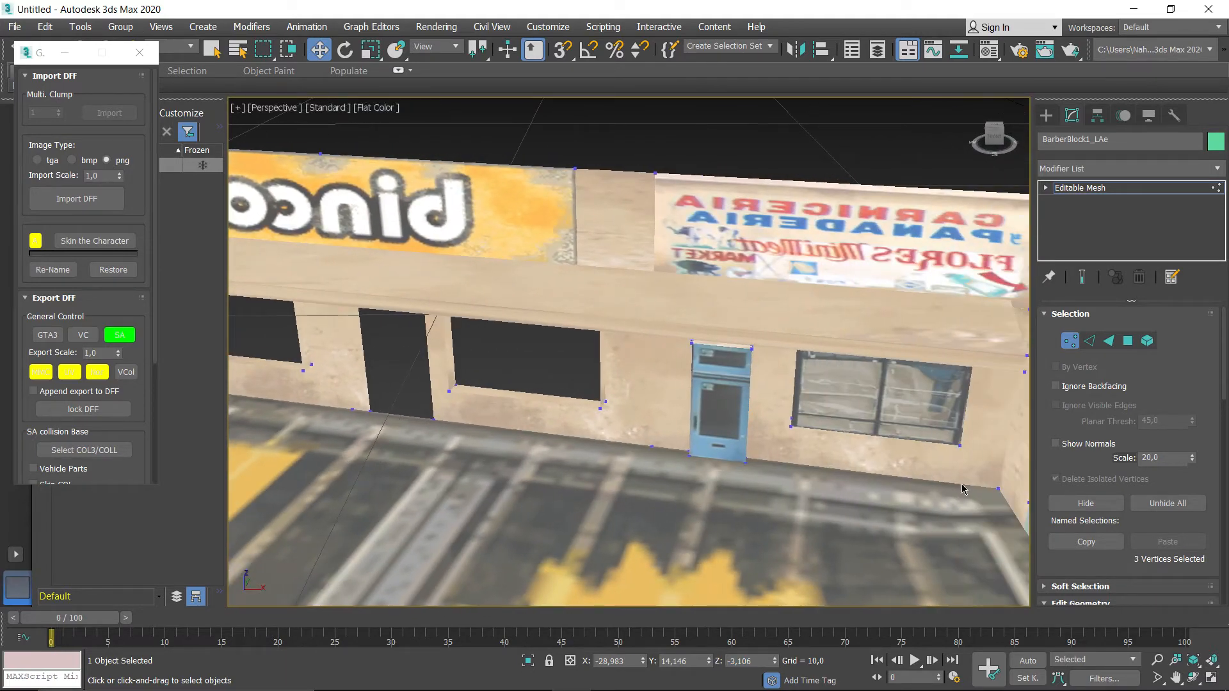
pyautogui.keyDown('ctrl'); pyautogui.click(995, 489); pyautogui.keyUp('ctrl')
pyautogui.scroll(5, 990, 498)
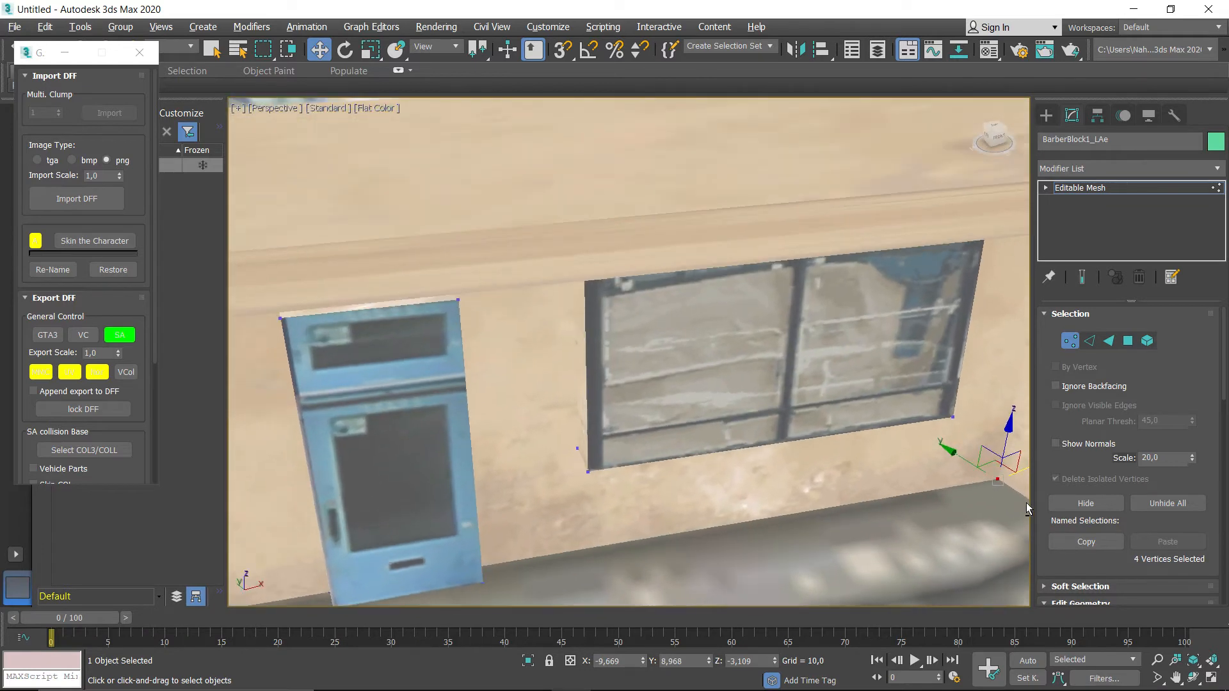
pyautogui.moveTo(1026, 509); pyautogui.dragTo(889, 430, button='middle')
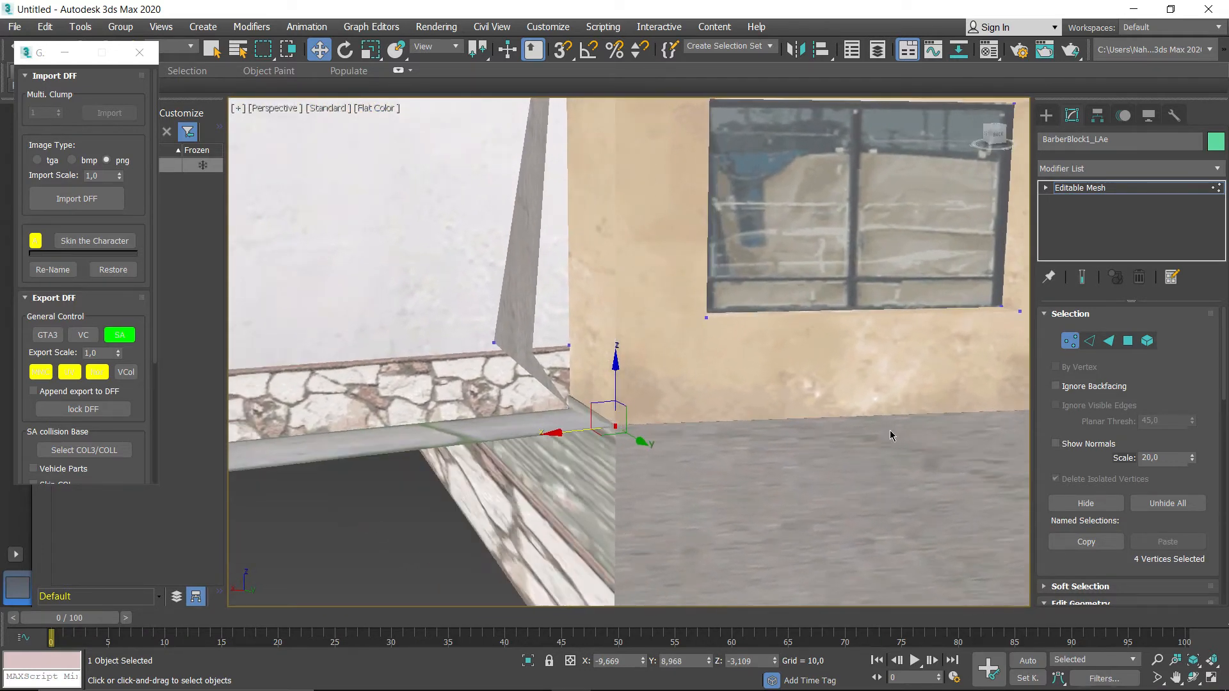
pyautogui.click(370, 49)
pyautogui.rightClick(370, 49)
pyautogui.doubleClick(280, 143)
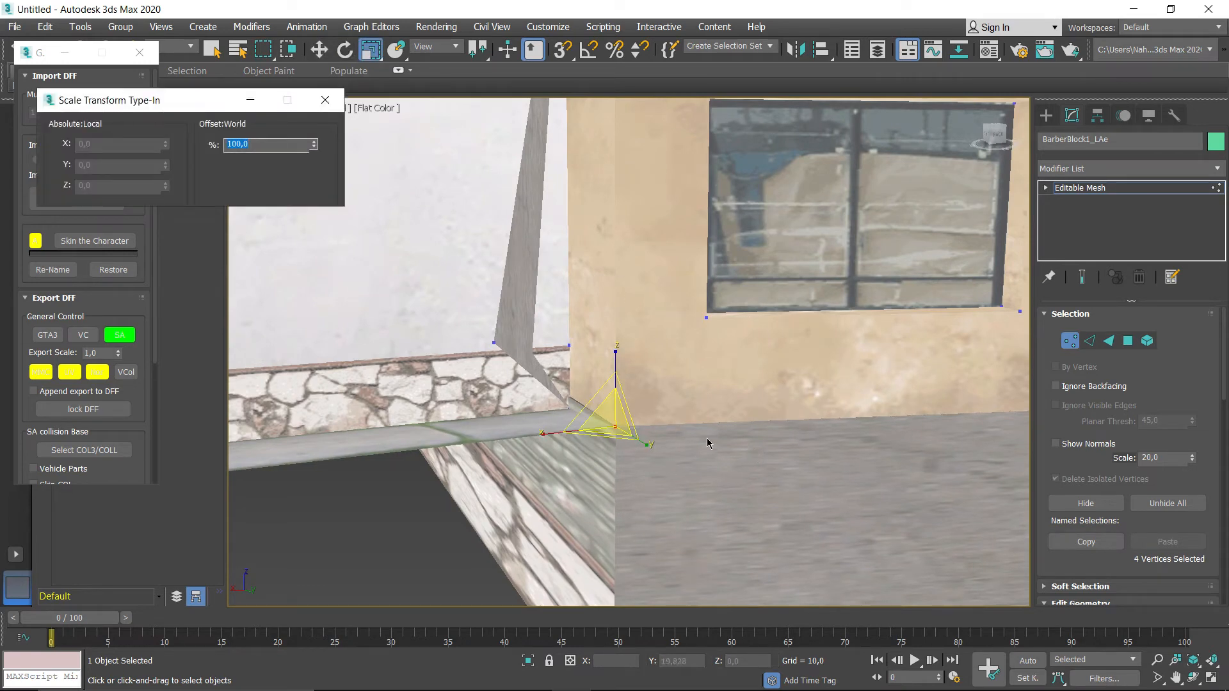
pyautogui.keyDown('alt'); pyautogui.moveTo(707, 442); pyautogui.dragTo(529, 447, button='middle'); pyautogui.keyUp('alt')
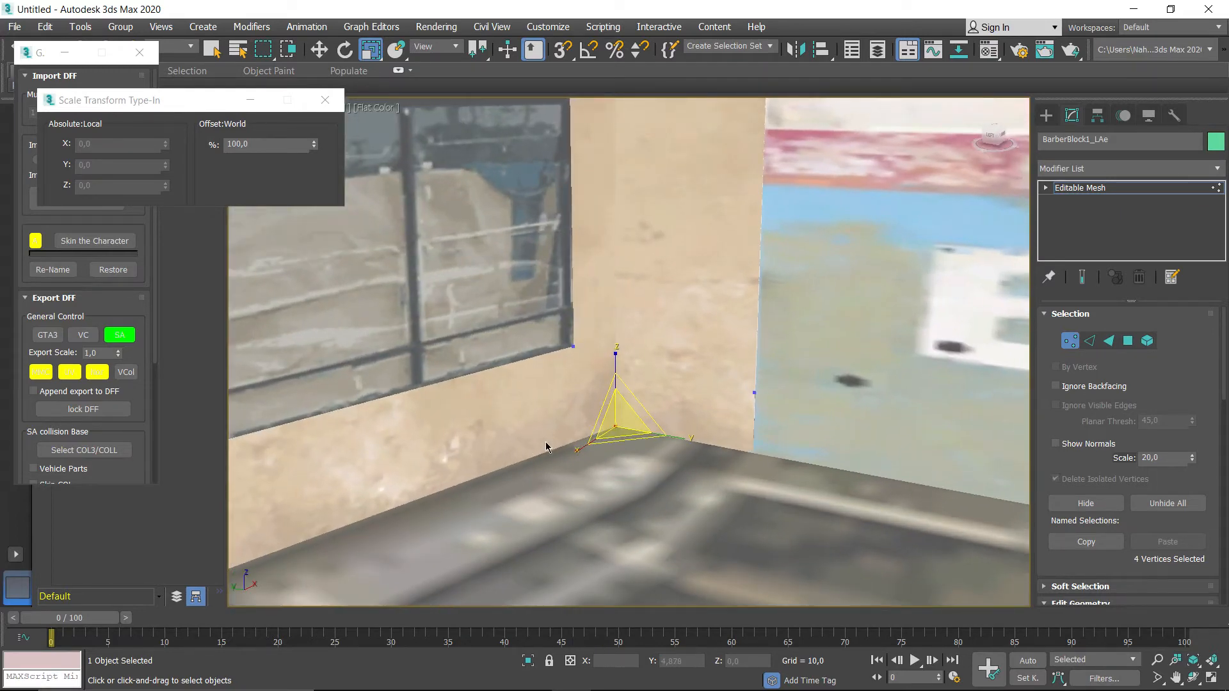
# - Set the Z position of the four selected corner vertices to -3,106 with the Move tool
pyautogui.press('w')
pyautogui.click(752, 661)
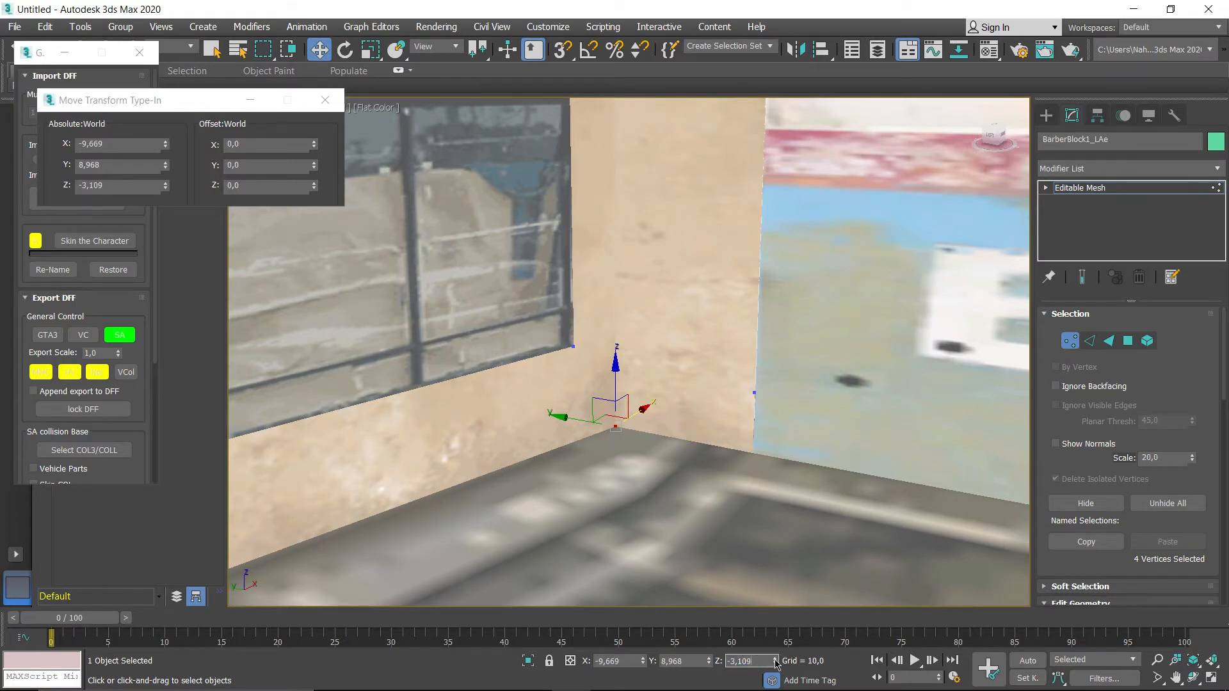
pyautogui.press('Return')
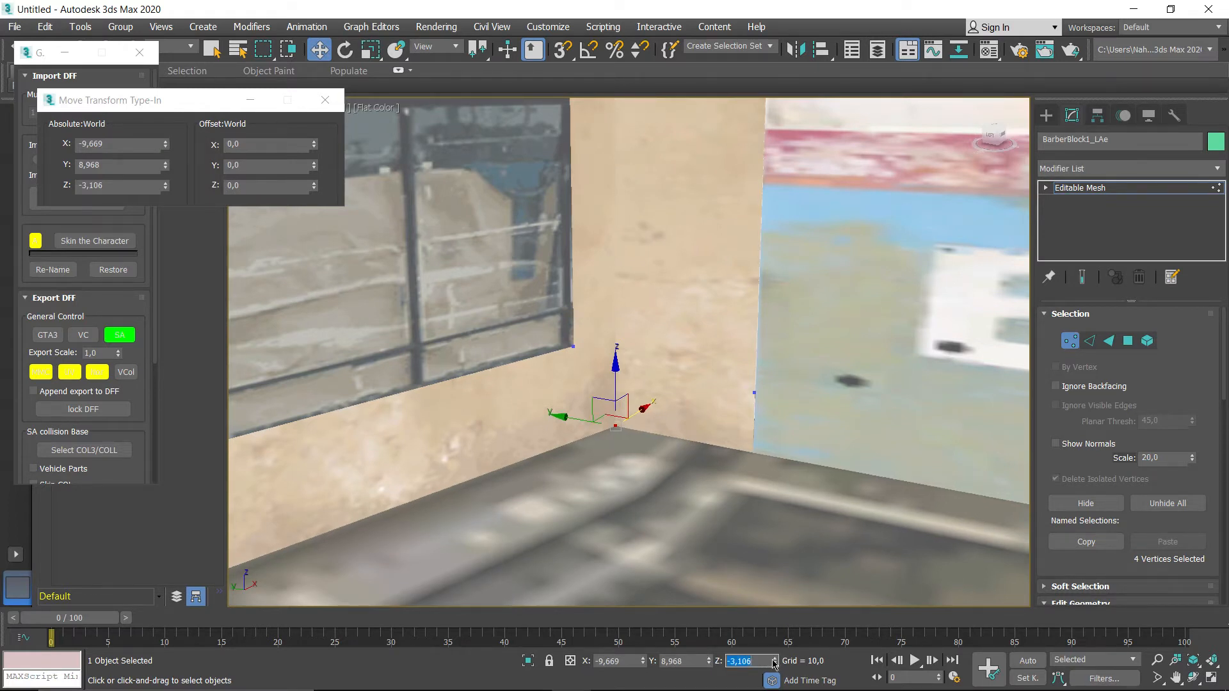
# - Select the floor vertex in the far corner beside the barber sign and set its Z position to -3,106
pyautogui.scroll(-5, 852, 559)
pyautogui.moveTo(851, 561); pyautogui.dragTo(448, 493, button='middle')
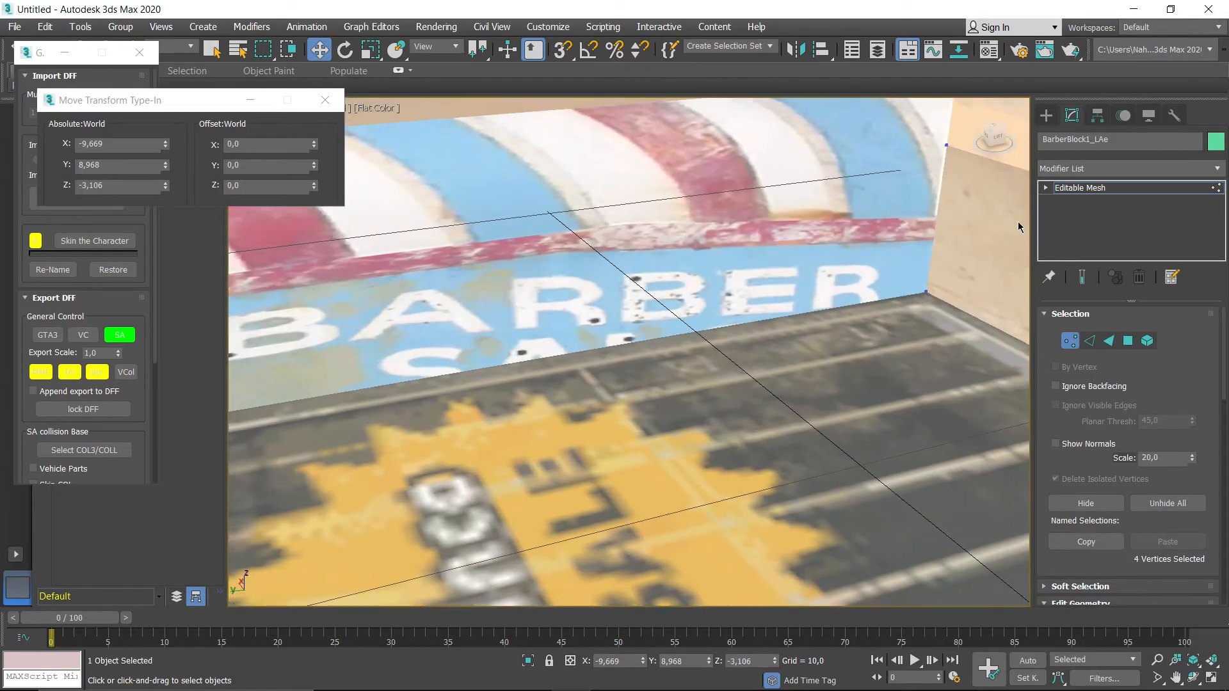
pyautogui.moveTo(916, 297); pyautogui.dragTo(916, 297)
pyautogui.moveTo(917, 297)
pyautogui.keyDown('alt'); pyautogui.mouseDown(button='middle')
pyautogui.moveTo(793, 268)
pyautogui.moveTo(929, 304)
pyautogui.mouseUp(button='middle'); pyautogui.keyUp('alt')
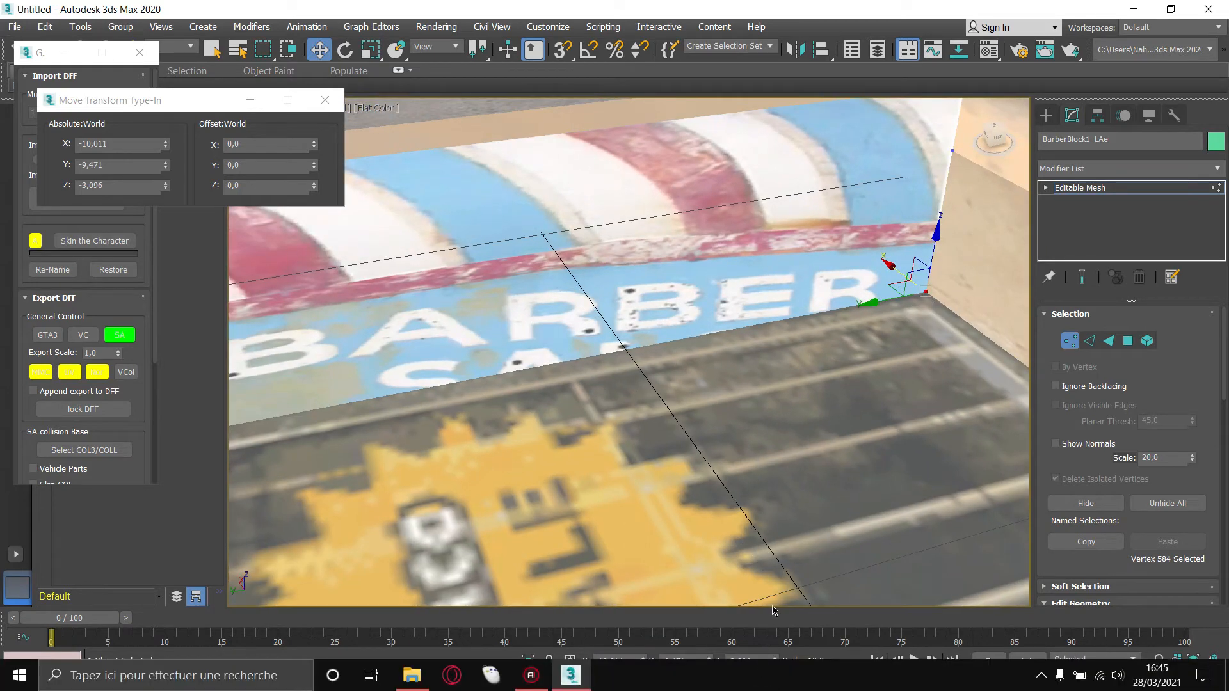
pyautogui.click(748, 659)
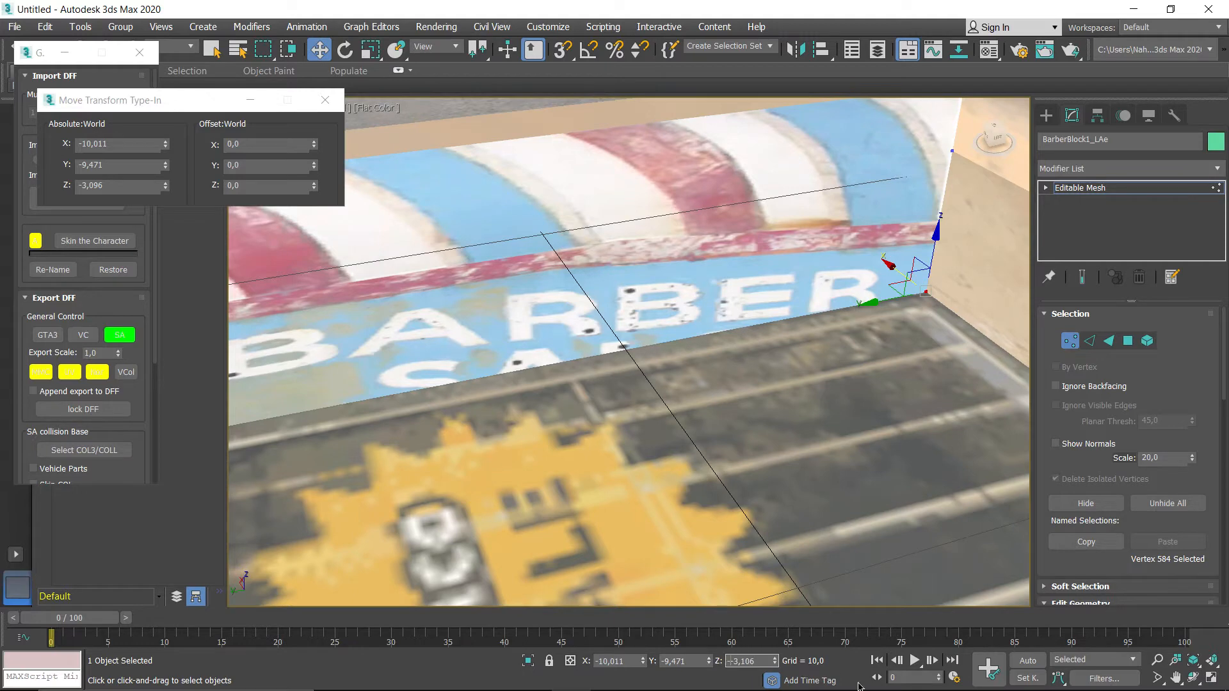
pyautogui.press('Return')
pyautogui.scroll(1, 893, 533)
pyautogui.scroll(-1, 841, 543)
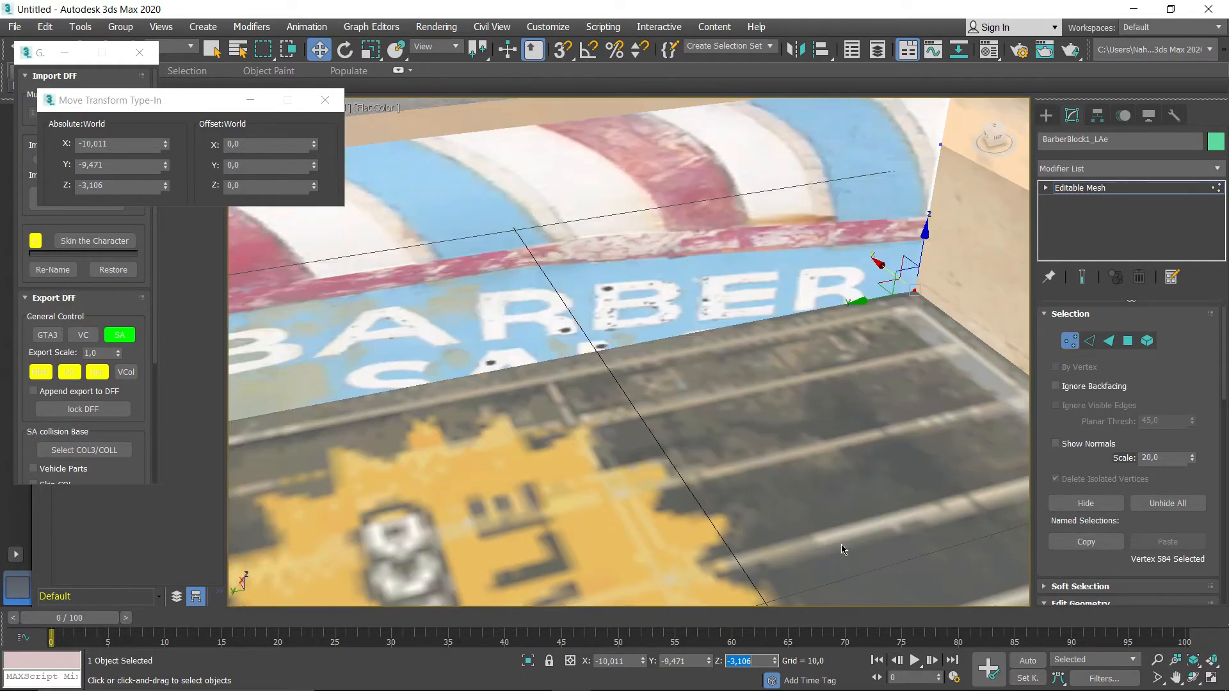
# - Select the remaining floor corner vertex near X -34,753, Y -9,469 and set its Z position to -3,106
pyautogui.scroll(2, 841, 543)
pyautogui.scroll(-5, 841, 544)
pyautogui.moveTo(789, 462); pyautogui.dragTo(381, 212, button='middle')
pyautogui.moveTo(776, 563); pyautogui.dragTo(775, 560)
pyautogui.keyDown('alt'); pyautogui.moveTo(775, 560); pyautogui.dragTo(881, 534, button='middle'); pyautogui.keyUp('alt')
pyautogui.moveTo(823, 481); pyautogui.dragTo(776, 521)
pyautogui.keyDown('alt'); pyautogui.moveTo(780, 515); pyautogui.dragTo(830, 512, button='middle'); pyautogui.keyUp('alt')
pyautogui.click(748, 660)
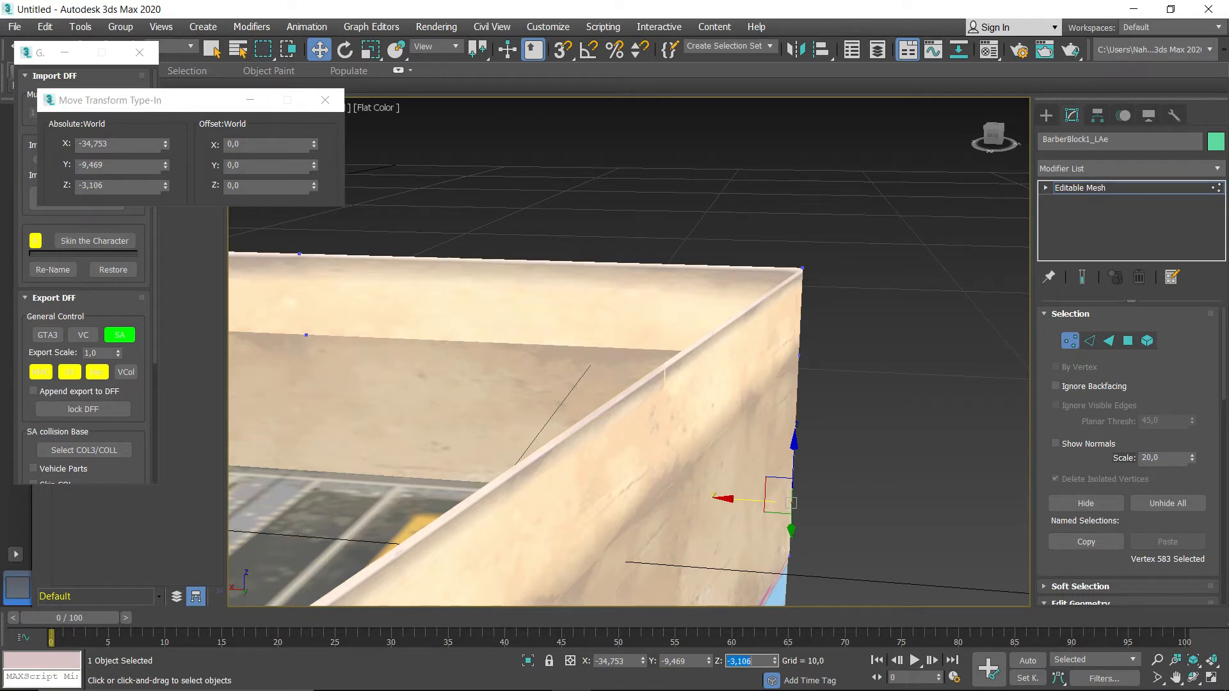
# - Examine the levelled floor and the surrounding walls from inside and outside the building
pyautogui.keyDown('alt'); pyautogui.moveTo(711, 492); pyautogui.dragTo(1000, 483, button='middle'); pyautogui.keyUp('alt')
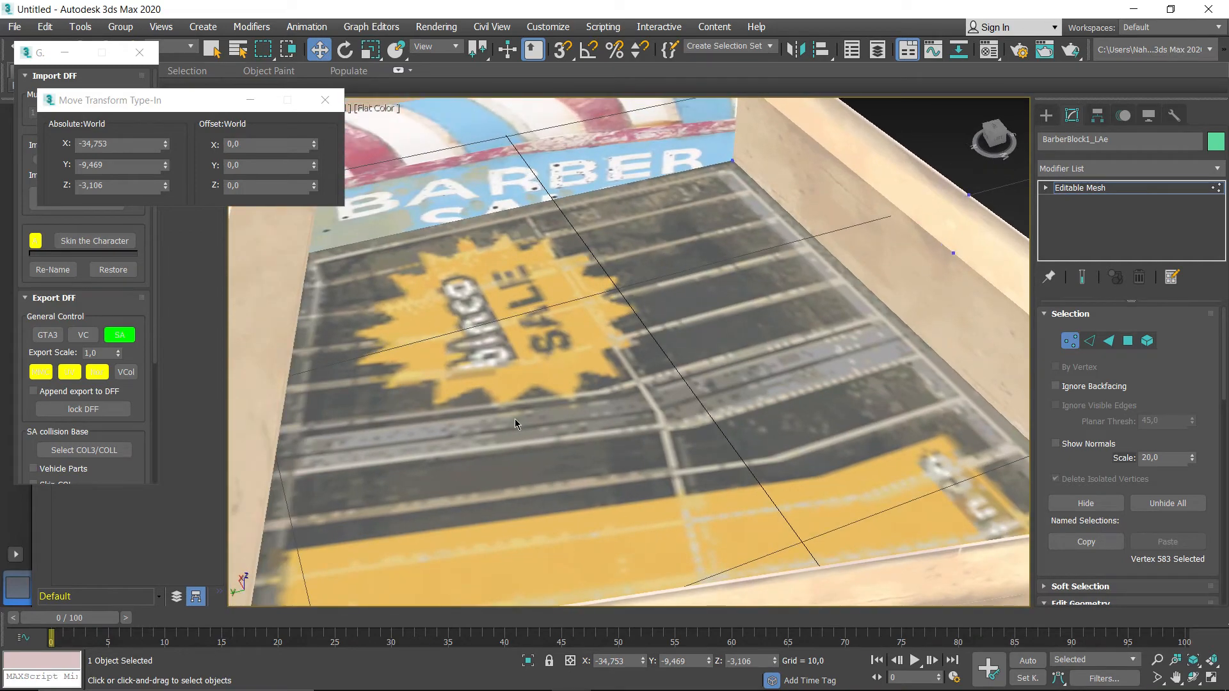
pyautogui.keyDown('alt'); pyautogui.moveTo(551, 393); pyautogui.dragTo(820, 344, button='middle'); pyautogui.keyUp('alt')
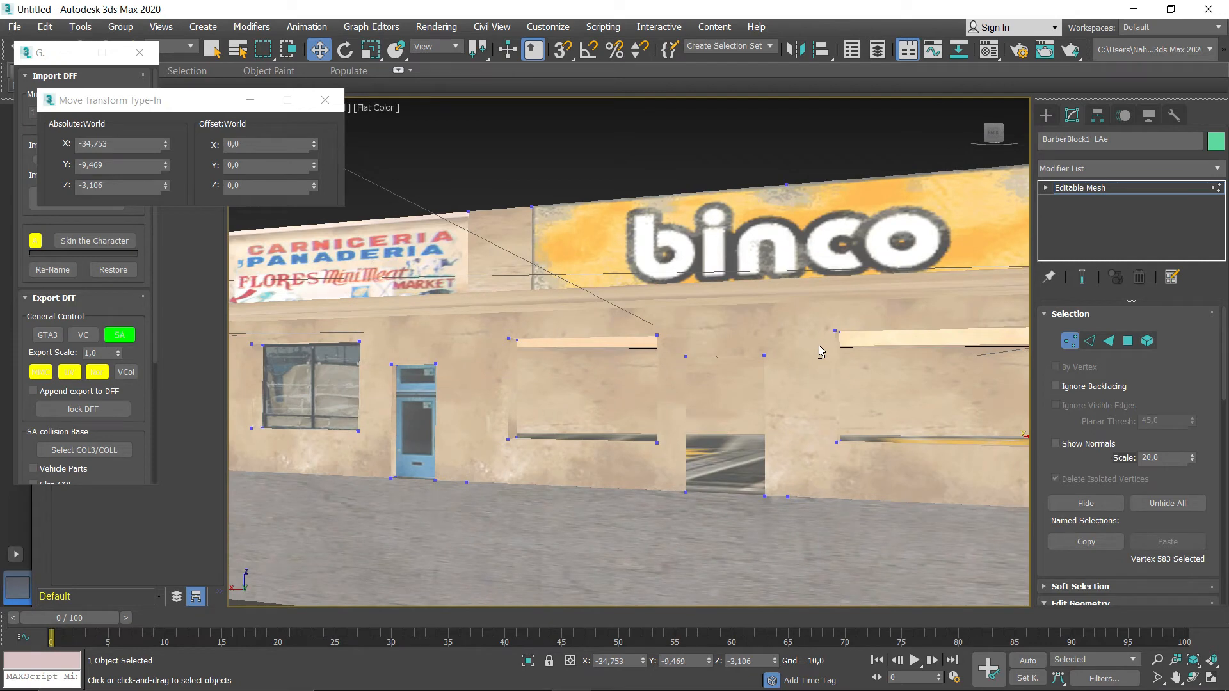
pyautogui.keyDown('alt'); pyautogui.moveTo(793, 462); pyautogui.dragTo(721, 493, button='middle'); pyautogui.keyUp('alt')
pyautogui.moveTo(768, 416)
pyautogui.keyDown('alt'); pyautogui.mouseDown(button='middle')
pyautogui.moveTo(721, 431)
pyautogui.moveTo(727, 415)
pyautogui.moveTo(764, 422)
pyautogui.mouseUp(button='middle'); pyautogui.keyUp('alt')
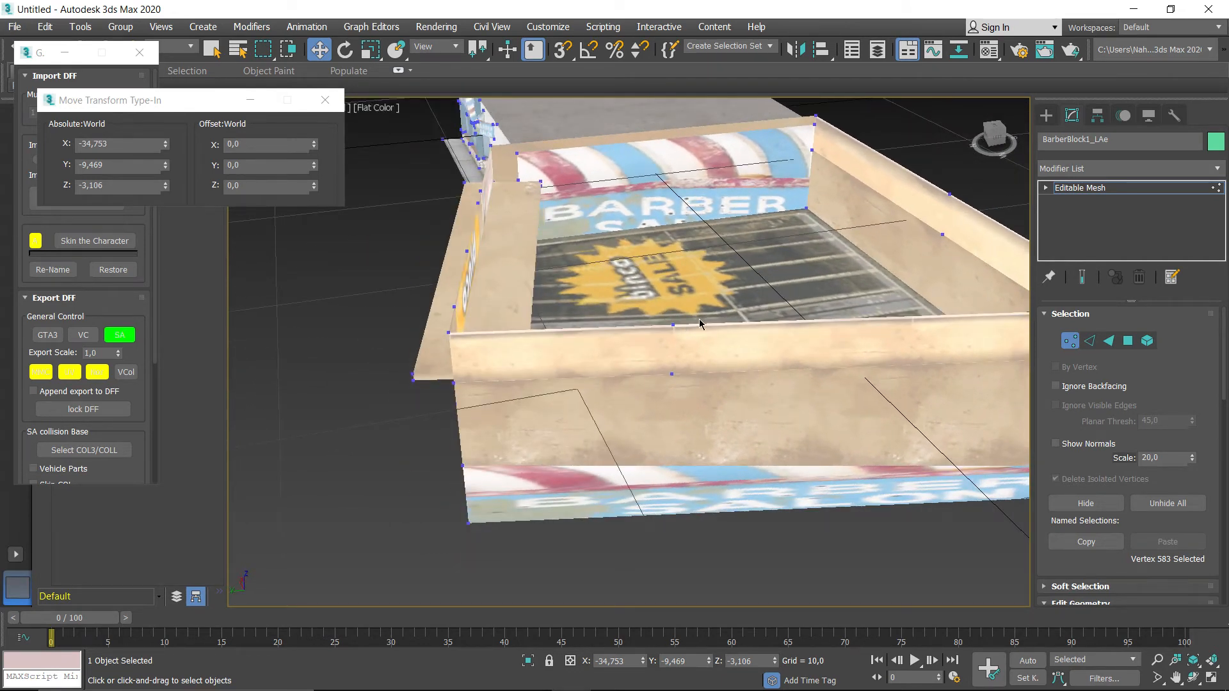
pyautogui.scroll(5, 699, 323)
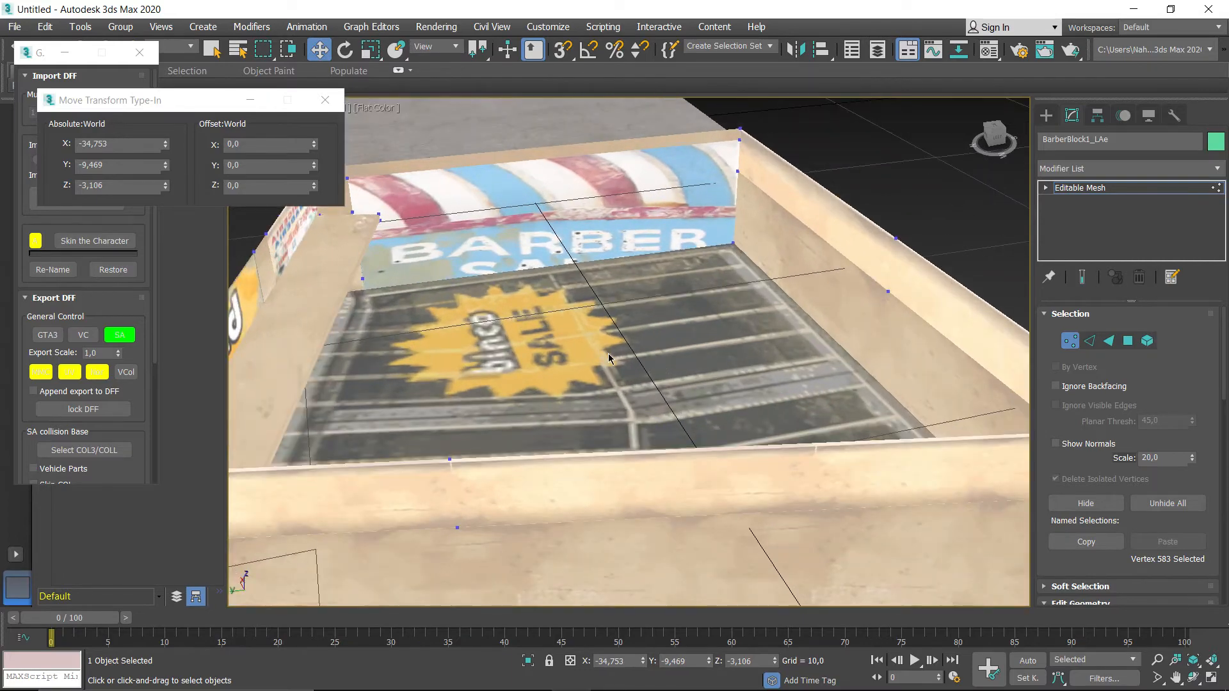
pyautogui.keyDown('alt'); pyautogui.moveTo(608, 353); pyautogui.dragTo(713, 337, button='middle'); pyautogui.keyUp('alt')
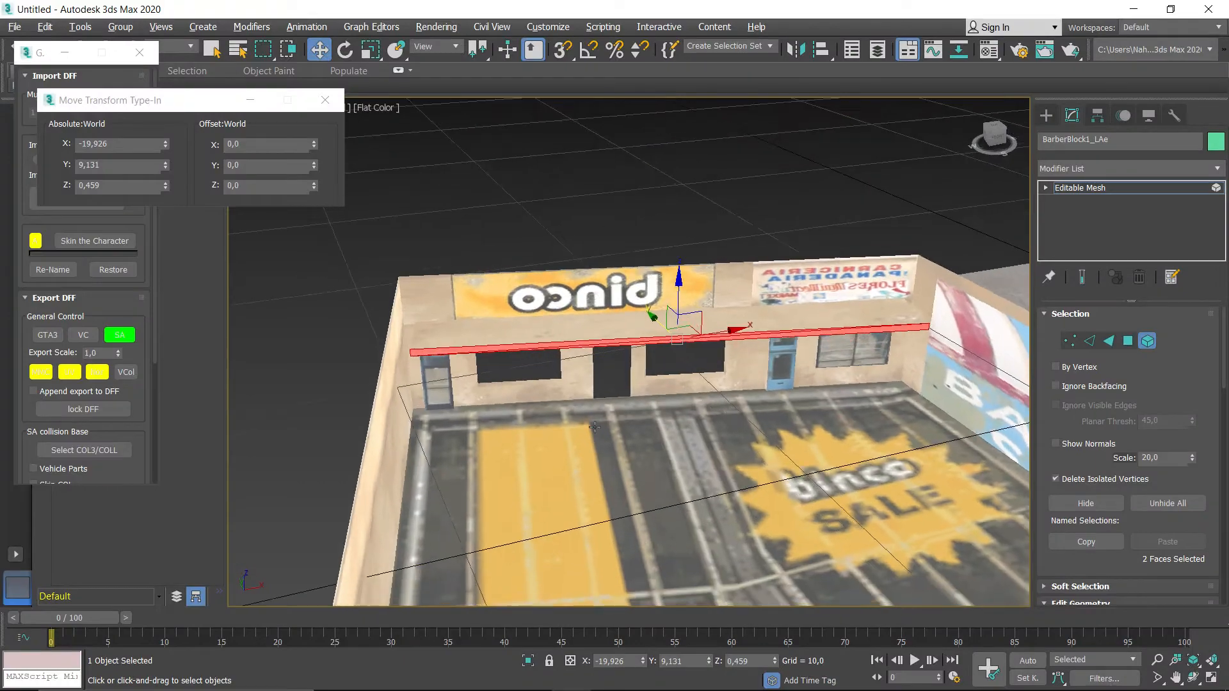
# - Move the vertices at both ends of the narrow ledge under the binco sign to Y 11,312, in line with the shopfront wall
pyautogui.keyDown('alt'); pyautogui.moveTo(602, 417); pyautogui.dragTo(646, 420, button='middle'); pyautogui.keyUp('alt')
pyautogui.keyDown('alt'); pyautogui.moveTo(777, 432); pyautogui.dragTo(760, 451, button='middle'); pyautogui.keyUp('alt')
pyautogui.click(1069, 341)
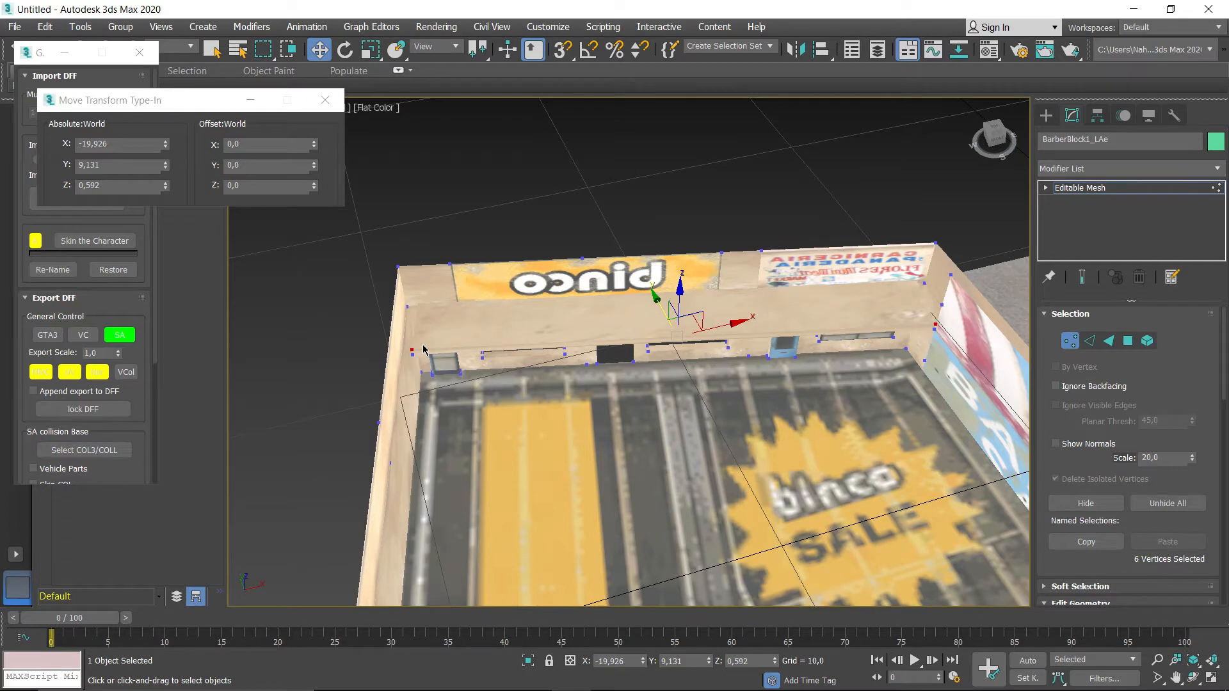
pyautogui.moveTo(410, 356); pyautogui.dragTo(407, 360)
pyautogui.keyDown('alt'); pyautogui.moveTo(768, 358); pyautogui.dragTo(731, 359, button='middle'); pyautogui.keyUp('alt')
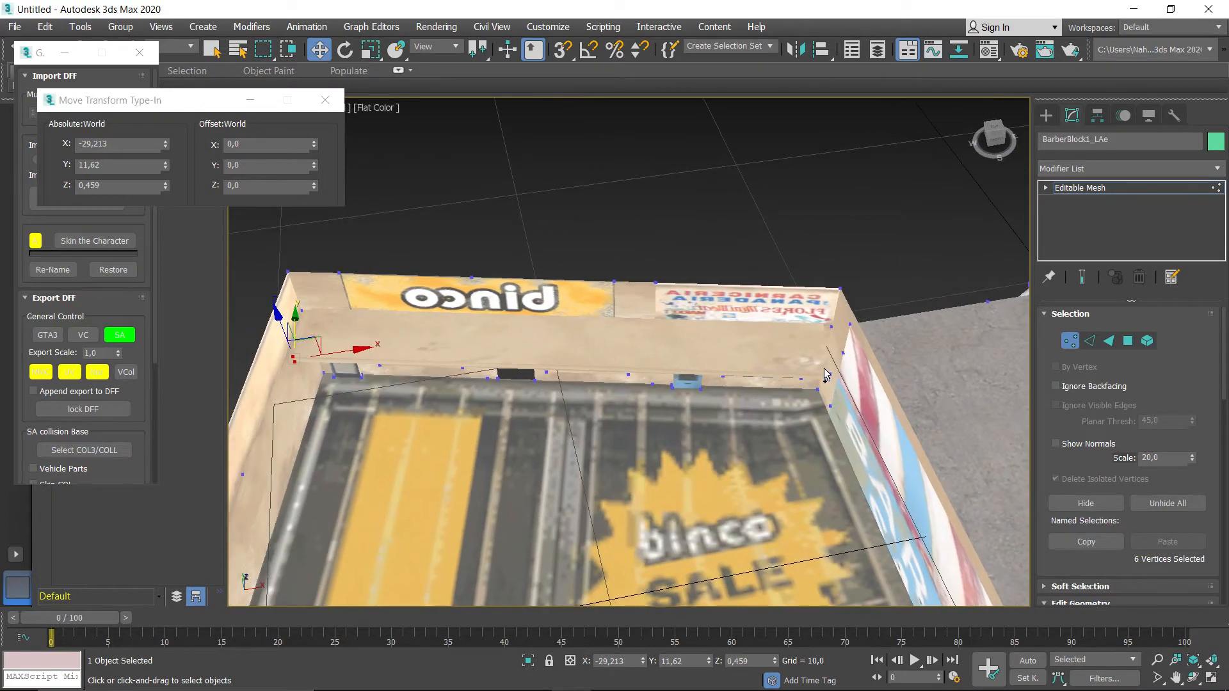
pyautogui.keyDown('ctrl'); pyautogui.moveTo(833, 386); pyautogui.dragTo(833, 388); pyautogui.keyUp('ctrl')
pyautogui.keyDown('alt'); pyautogui.moveTo(709, 403); pyautogui.dragTo(780, 387, button='middle'); pyautogui.keyUp('alt')
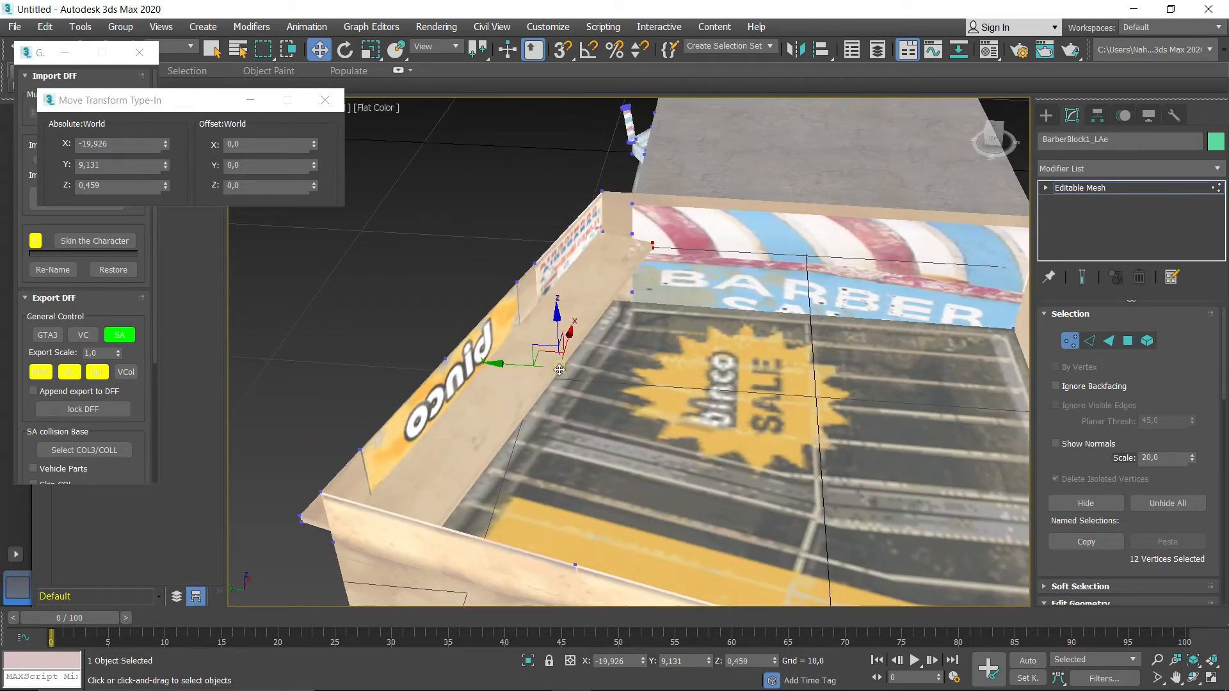
pyautogui.moveTo(518, 365); pyautogui.dragTo(446, 366)
pyautogui.scroll(4, 586, 308)
pyautogui.keyDown('alt'); pyautogui.moveTo(586, 307); pyautogui.dragTo(483, 367, button='middle'); pyautogui.keyUp('alt')
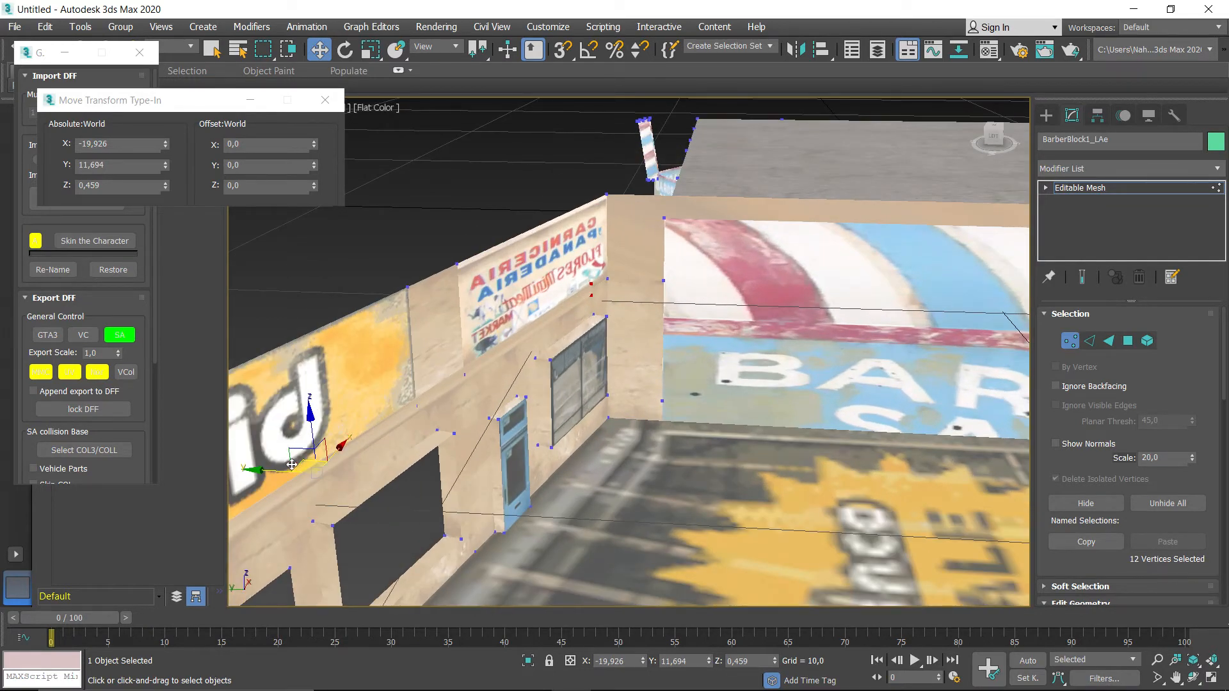
pyautogui.moveTo(282, 474); pyautogui.dragTo(306, 481)
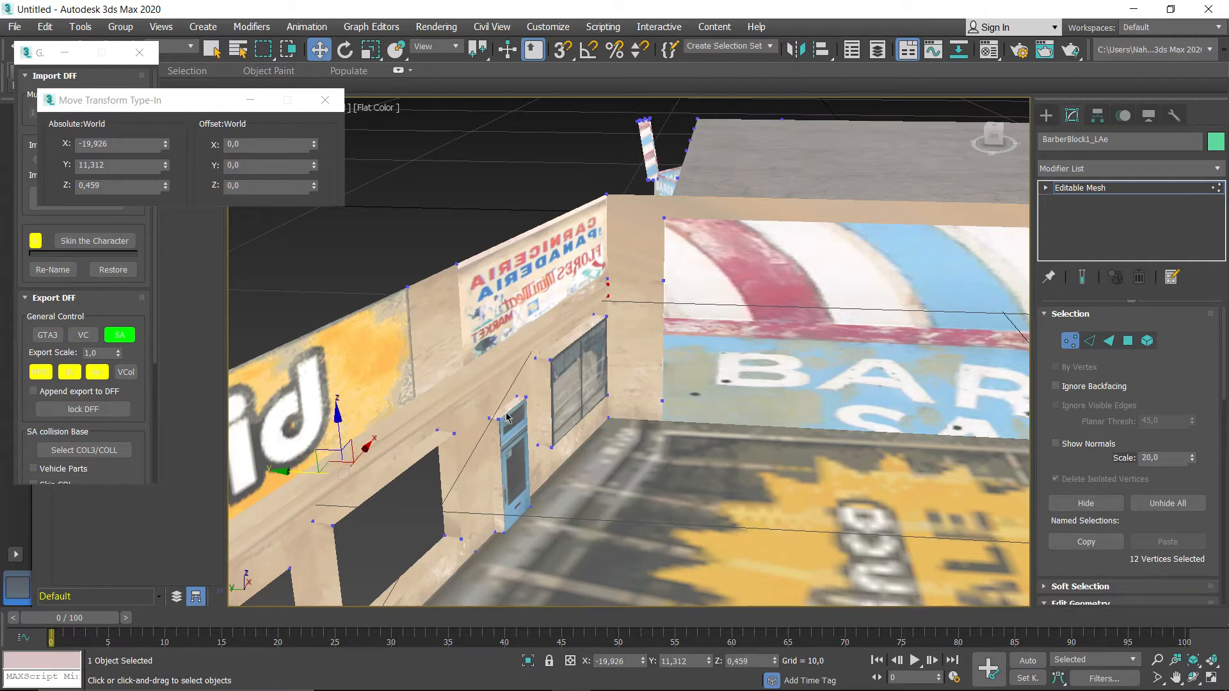
# - Examine the shopfront wall, the floor and the barber-textured dividing wall inside the building from several angles
pyautogui.keyDown('alt'); pyautogui.moveTo(462, 458); pyautogui.dragTo(448, 379, button='middle'); pyautogui.keyUp('alt')
pyautogui.scroll(-6, 461, 381)
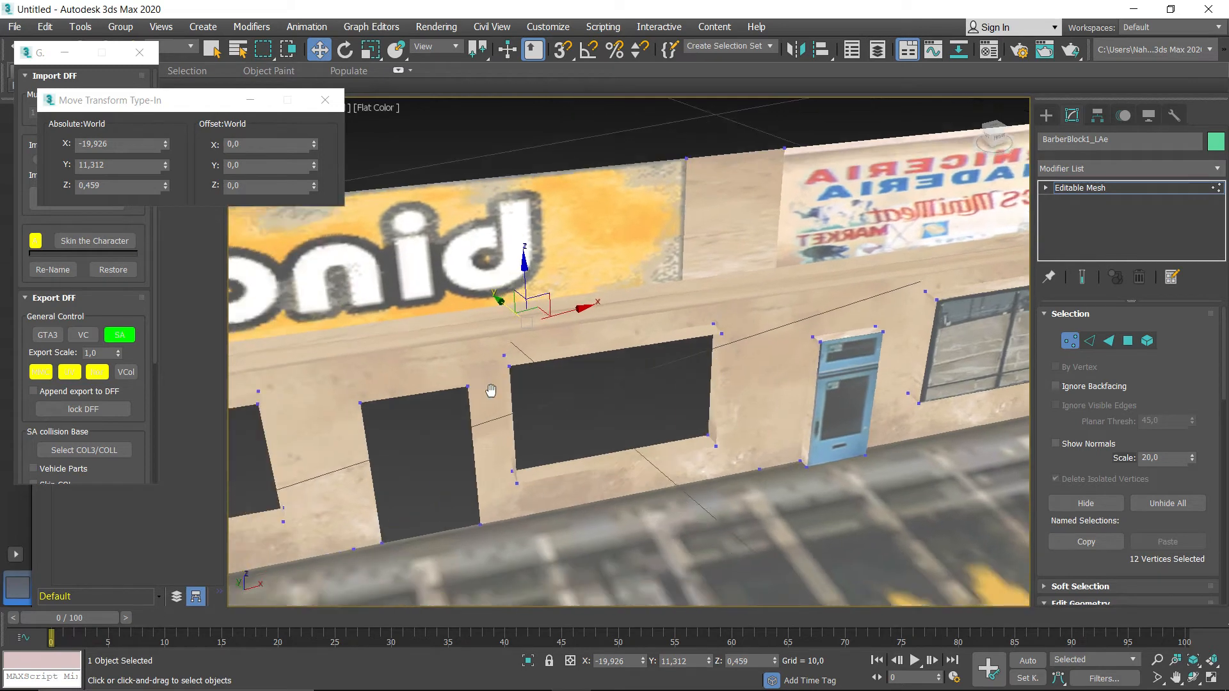
pyautogui.scroll(-5, 560, 378)
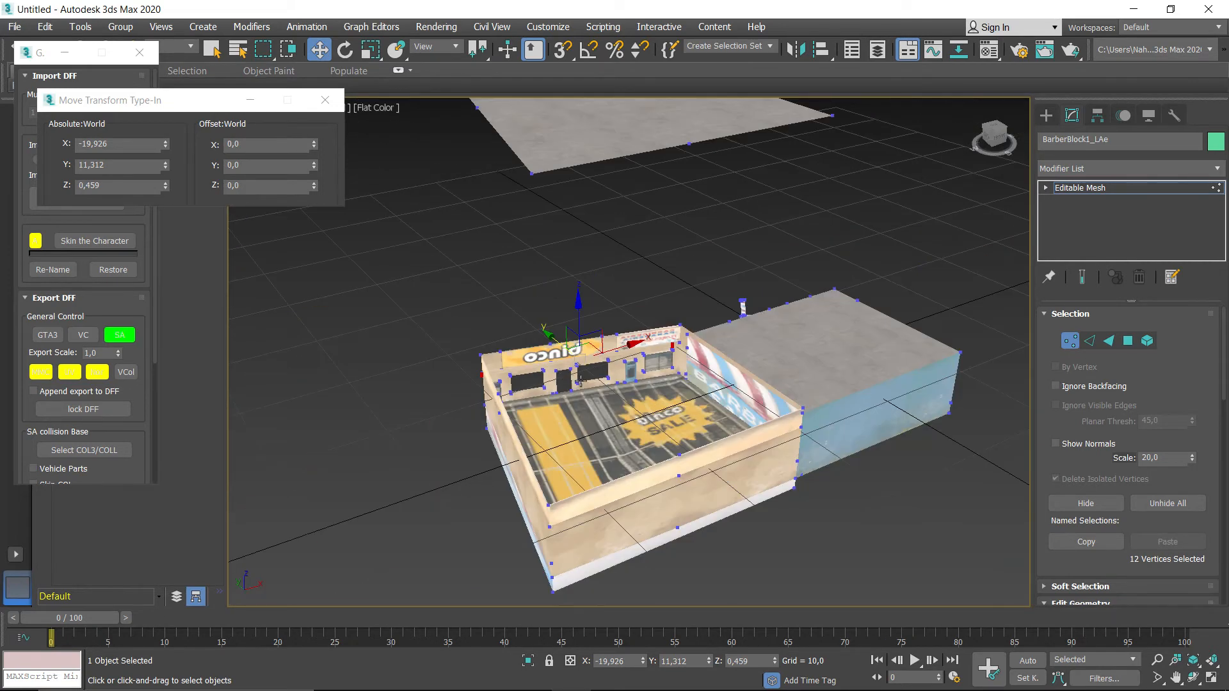
pyautogui.scroll(3, 617, 382)
pyautogui.scroll(2, 617, 382)
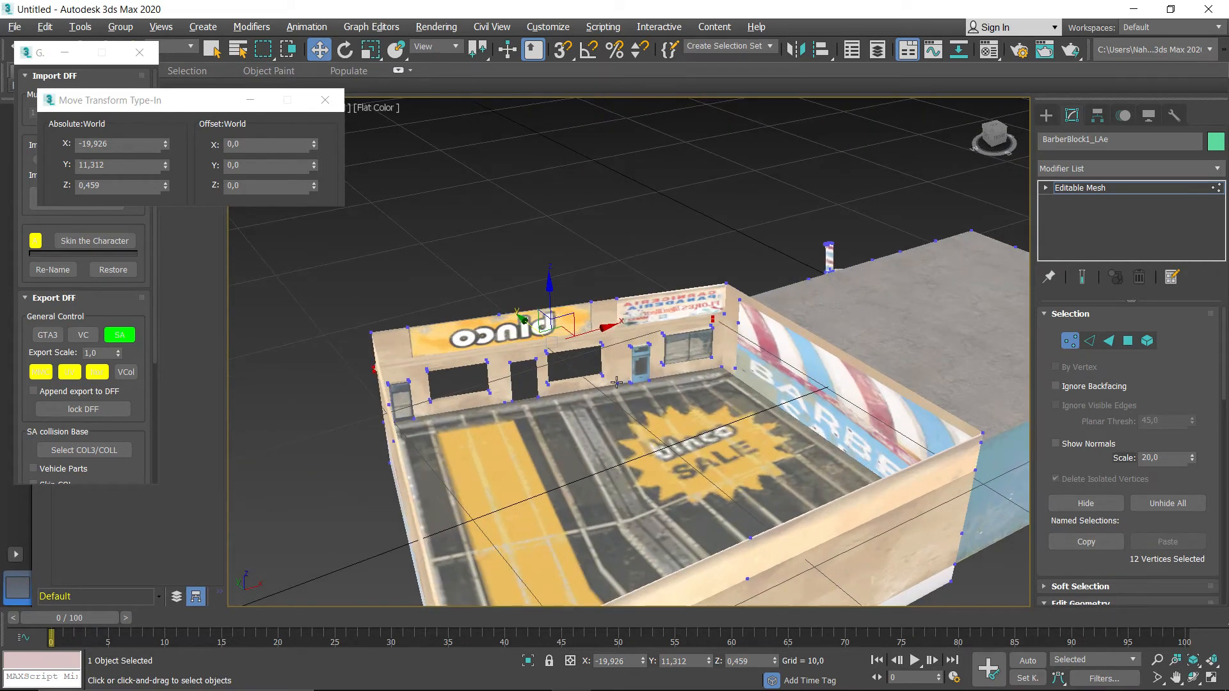
pyautogui.keyDown('alt'); pyautogui.moveTo(616, 382); pyautogui.dragTo(616, 392, button='middle'); pyautogui.keyUp('alt')
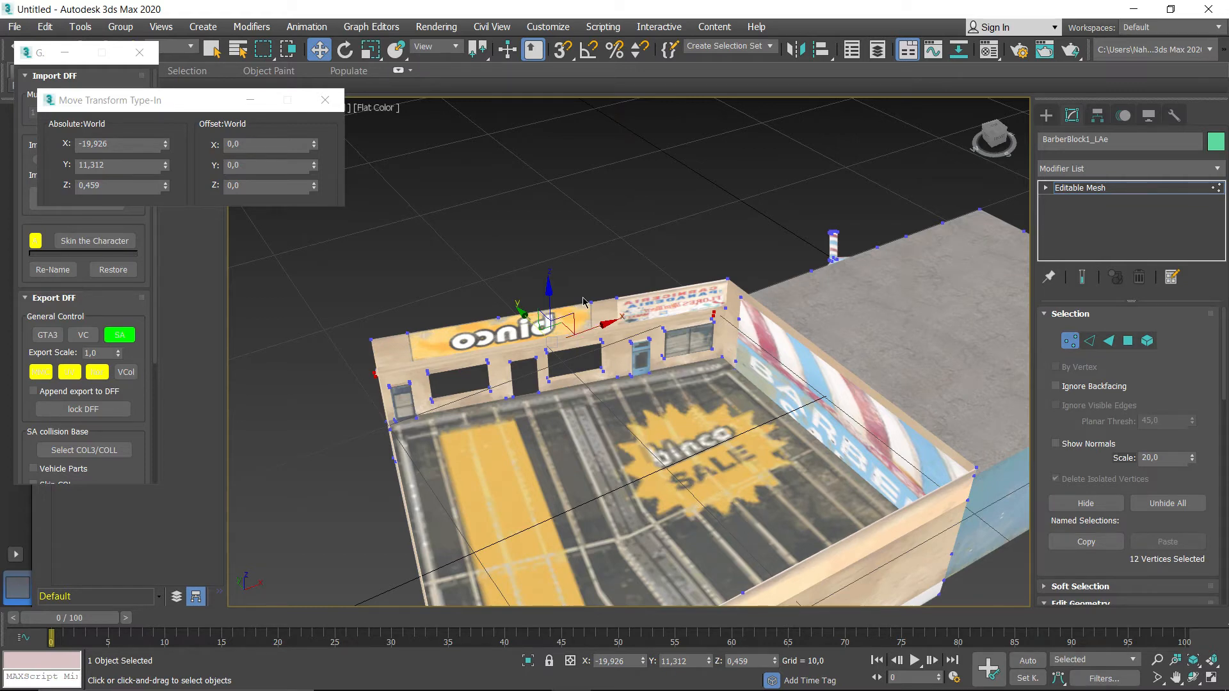
pyautogui.keyDown('alt'); pyautogui.moveTo(583, 301); pyautogui.dragTo(619, 352, button='middle'); pyautogui.keyUp('alt')
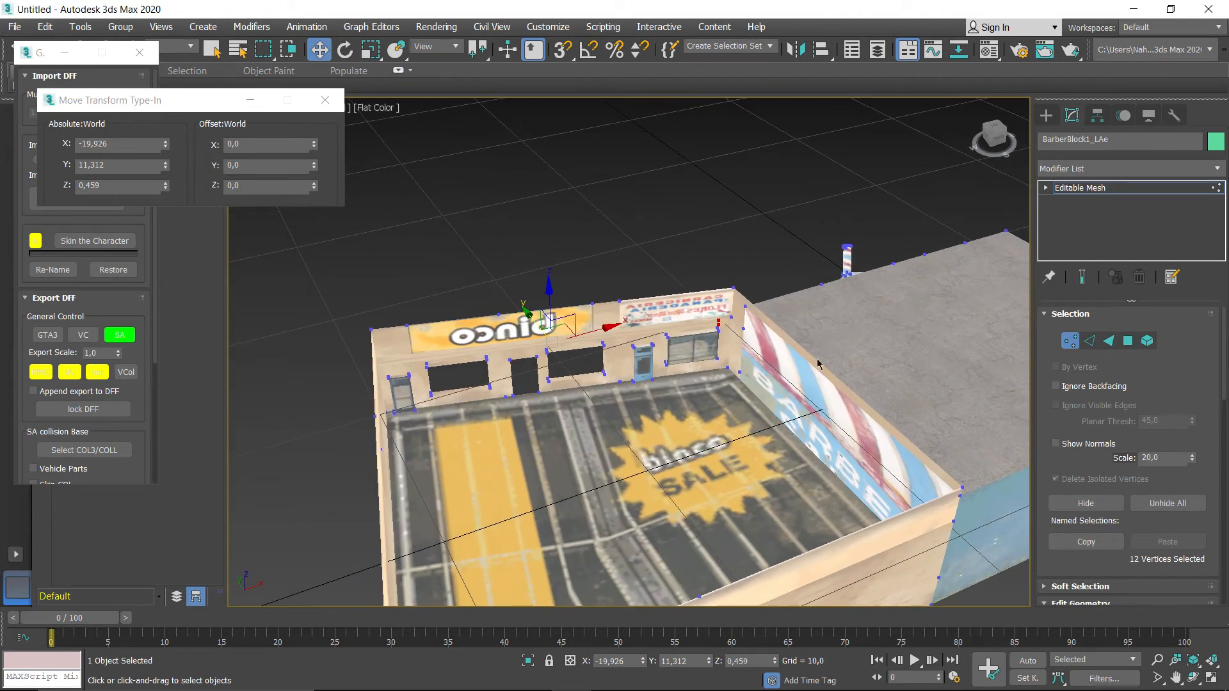
pyautogui.moveTo(697, 480); pyautogui.dragTo(731, 434, button='middle')
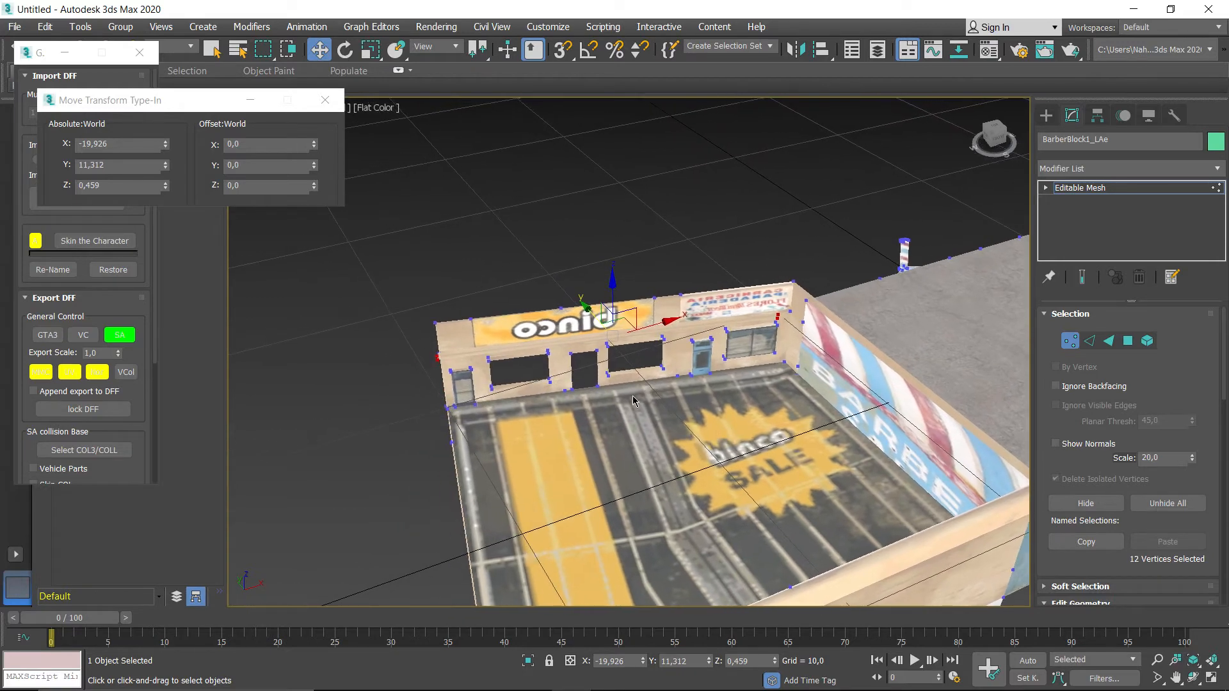
pyautogui.moveTo(632, 402)
pyautogui.keyDown('alt'); pyautogui.mouseDown(button='middle')
pyautogui.moveTo(608, 417)
pyautogui.moveTo(627, 398)
pyautogui.mouseUp(button='middle'); pyautogui.keyUp('alt')
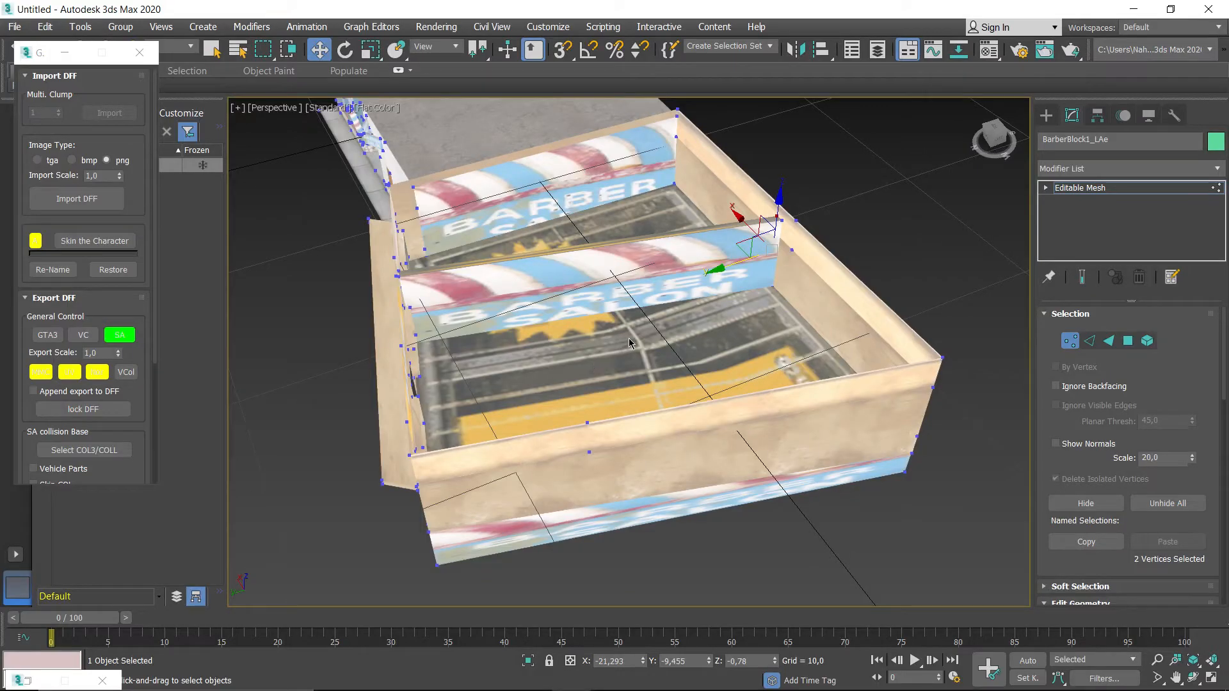
pyautogui.keyDown('alt'); pyautogui.moveTo(472, 312); pyautogui.dragTo(647, 370, button='middle'); pyautogui.keyUp('alt')
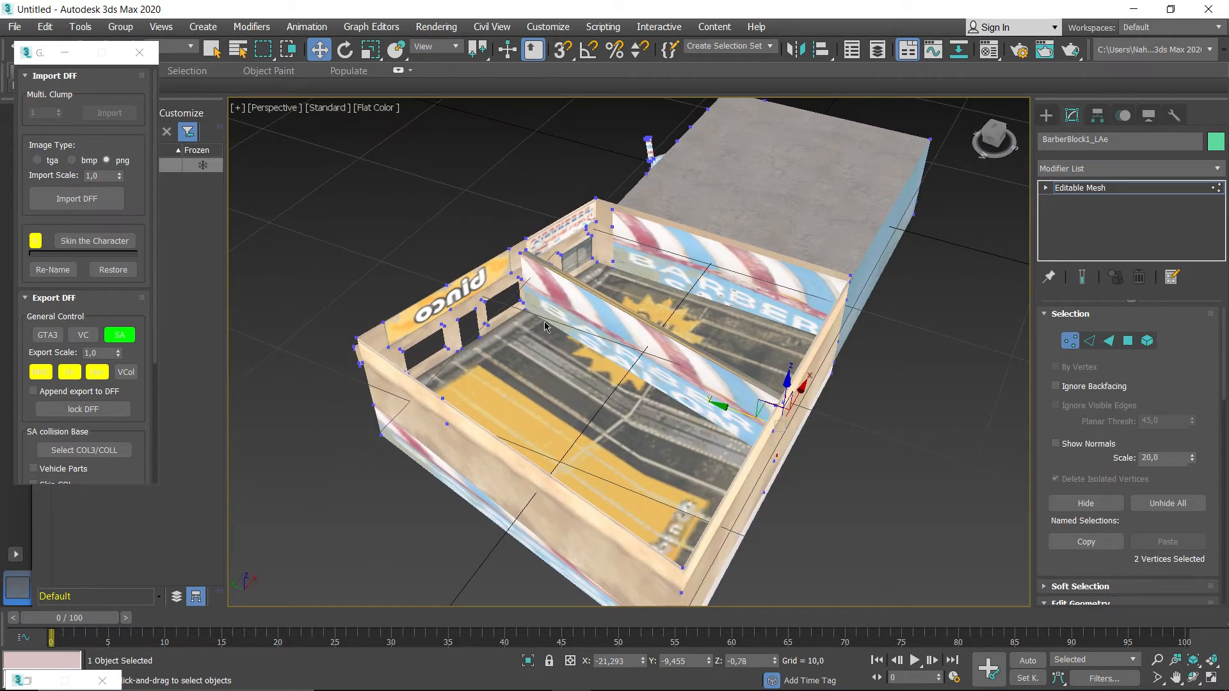
pyautogui.keyDown('alt'); pyautogui.moveTo(727, 437); pyautogui.dragTo(658, 461, button='middle'); pyautogui.keyUp('alt')
pyautogui.moveTo(786, 383); pyautogui.dragTo(757, 429, button='middle')
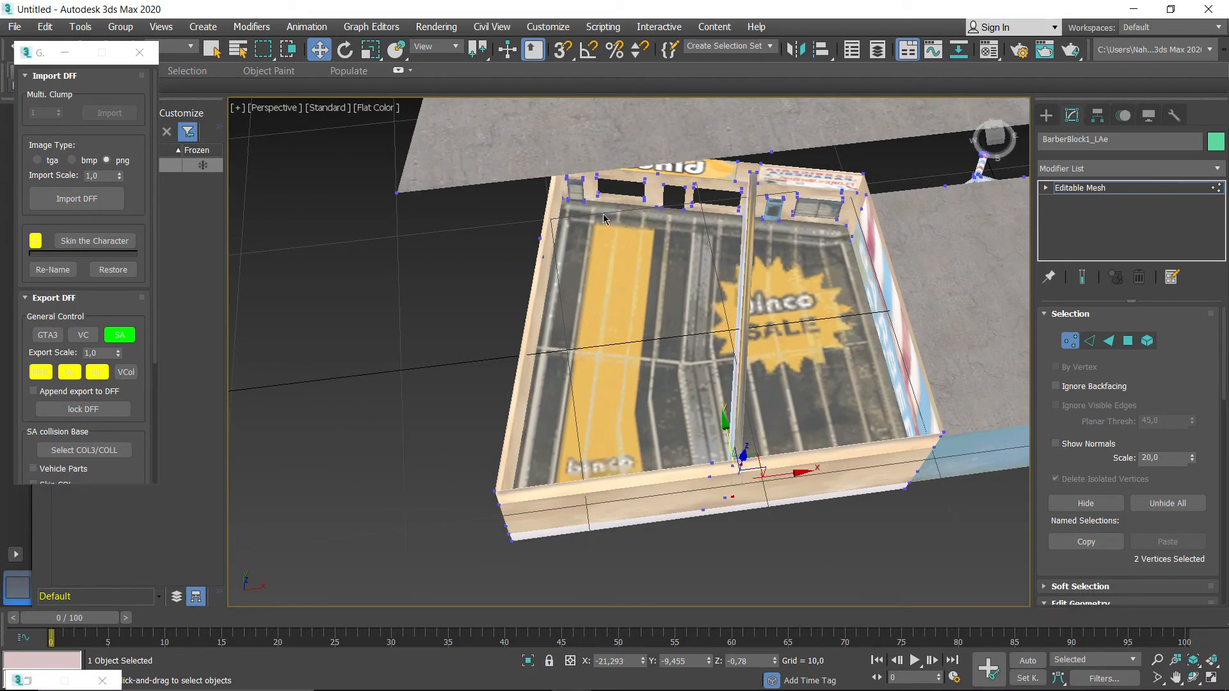
pyautogui.scroll(3, 734, 357)
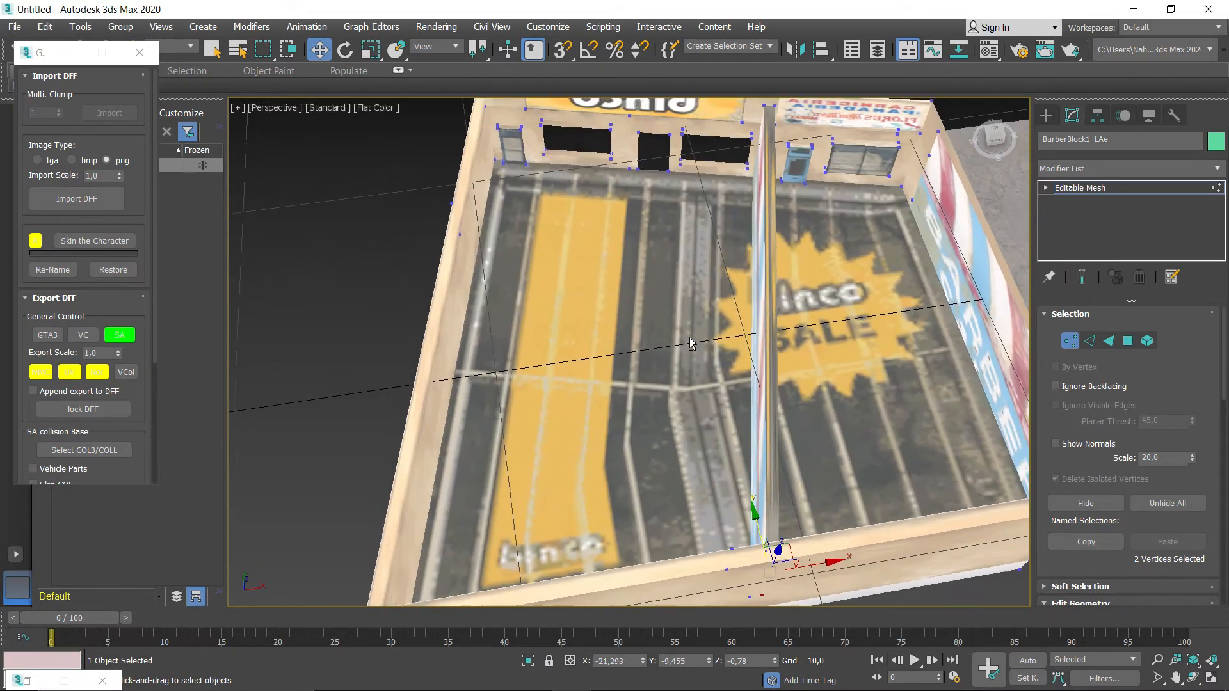
pyautogui.keyDown('alt'); pyautogui.moveTo(718, 292); pyautogui.dragTo(682, 308, button='middle'); pyautogui.keyUp('alt')
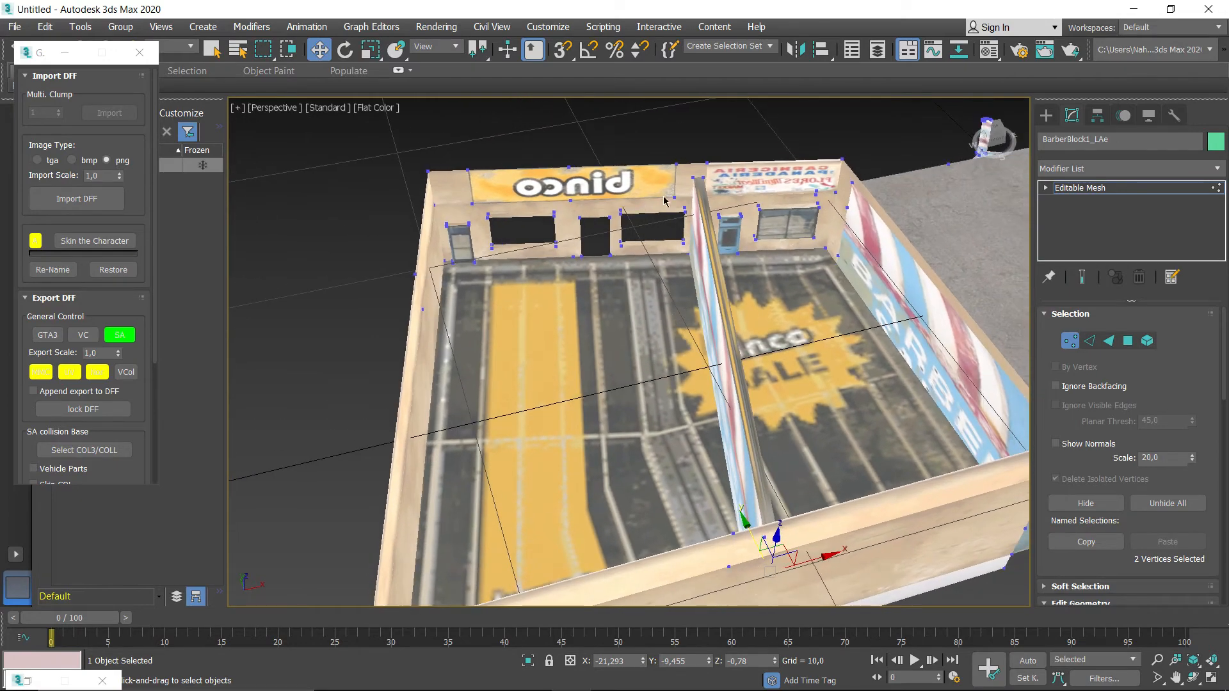
# - Move the six ledge-end vertices at the outer corner beside the binco sign to X -28,547, Y 14,026
pyautogui.scroll(1, 579, 200)
pyautogui.moveTo(579, 200)
pyautogui.keyDown('alt'); pyautogui.mouseDown(button='middle')
pyautogui.moveTo(651, 206)
pyautogui.moveTo(572, 210)
pyautogui.mouseUp(button='middle'); pyautogui.keyUp('alt')
pyautogui.moveTo(641, 123); pyautogui.dragTo(643, 124)
pyautogui.moveTo(642, 125); pyautogui.dragTo(633, 317, button='middle')
pyautogui.keyDown('alt'); pyautogui.moveTo(632, 316); pyautogui.dragTo(822, 285, button='middle'); pyautogui.keyUp('alt')
pyautogui.moveTo(646, 295)
pyautogui.keyDown('alt'); pyautogui.mouseDown(button='middle')
pyautogui.moveTo(626, 283)
pyautogui.moveTo(485, 403)
pyautogui.moveTo(666, 302)
pyautogui.mouseUp(button='middle'); pyautogui.keyUp('alt')
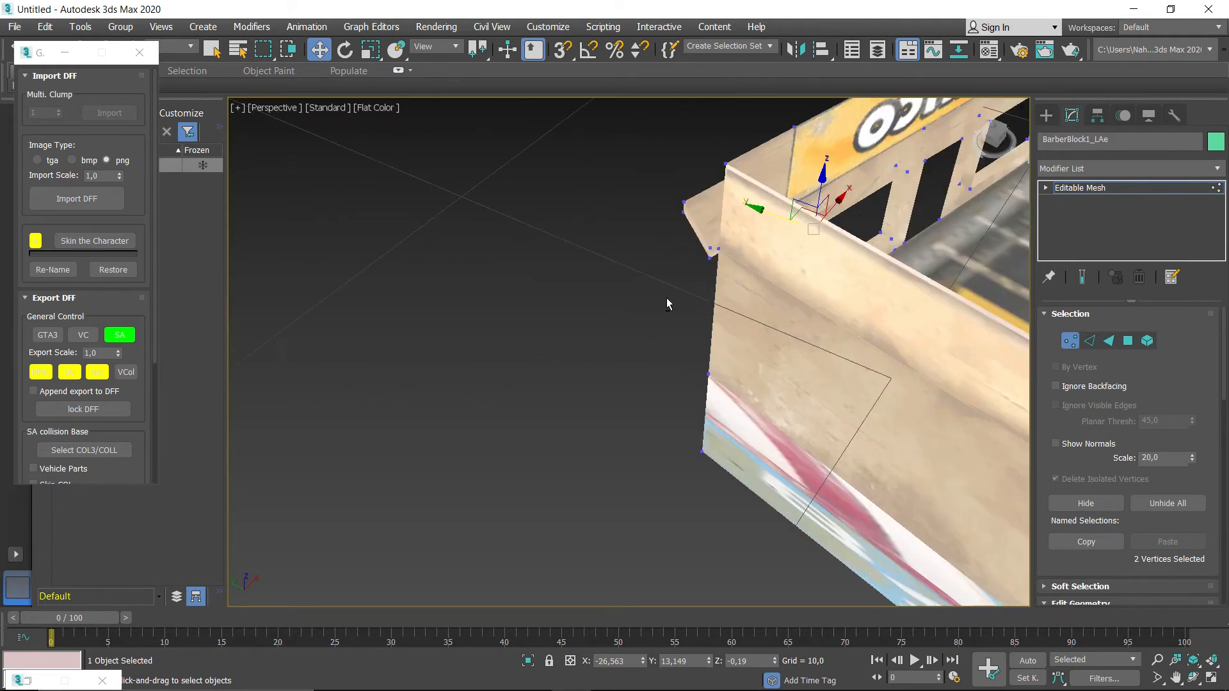
pyautogui.moveTo(712, 262); pyautogui.dragTo(712, 263)
pyautogui.keyDown('alt'); pyautogui.moveTo(712, 263); pyautogui.dragTo(654, 315, button='middle'); pyautogui.keyUp('alt')
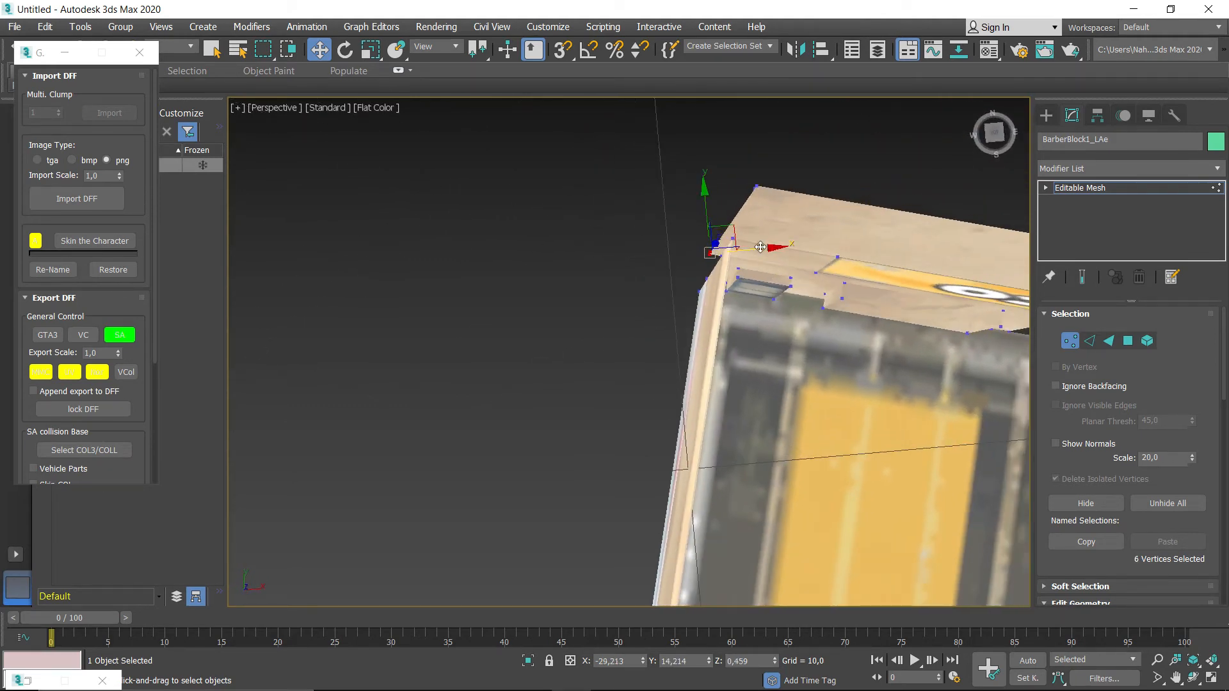
pyautogui.keyDown('alt'); pyautogui.moveTo(724, 217); pyautogui.dragTo(611, 227, button='middle'); pyautogui.keyUp('alt')
pyautogui.moveTo(781, 282); pyautogui.dragTo(772, 279)
pyautogui.keyDown('alt'); pyautogui.moveTo(778, 277); pyautogui.dragTo(872, 258, button='middle'); pyautogui.keyUp('alt')
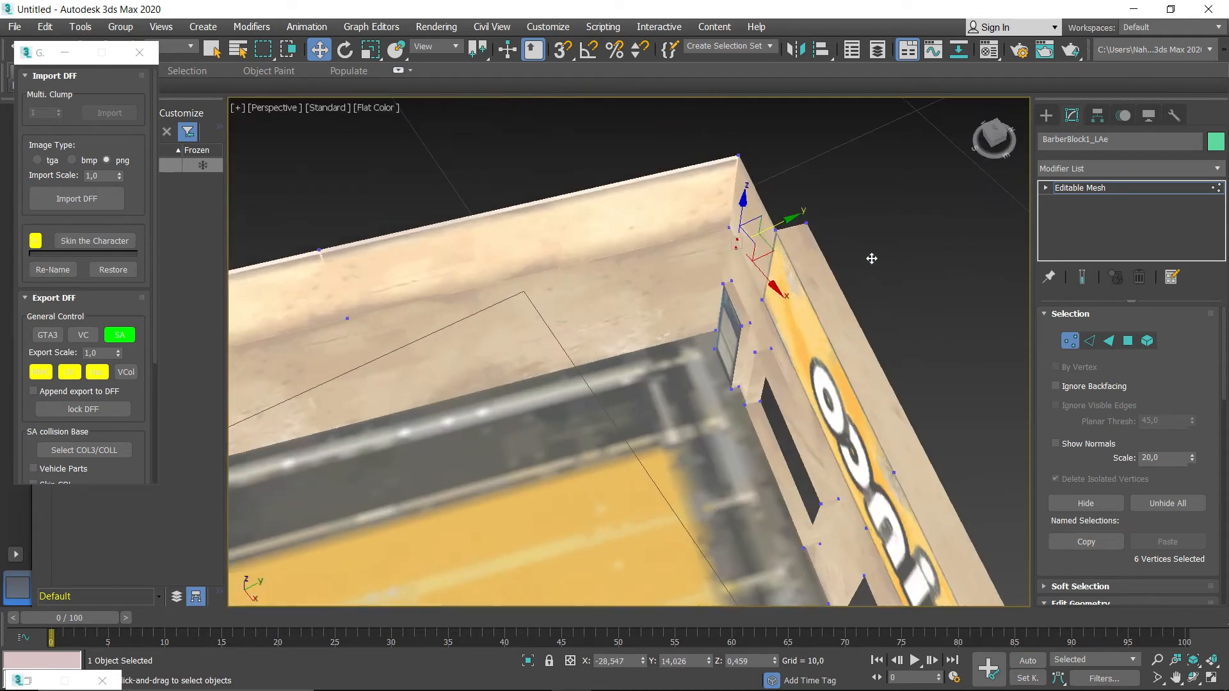
# - Nudge the six selected ledge-end vertices along Y to 14,028 at the wall corner
pyautogui.scroll(4, 744, 226)
pyautogui.scroll(4, 745, 226)
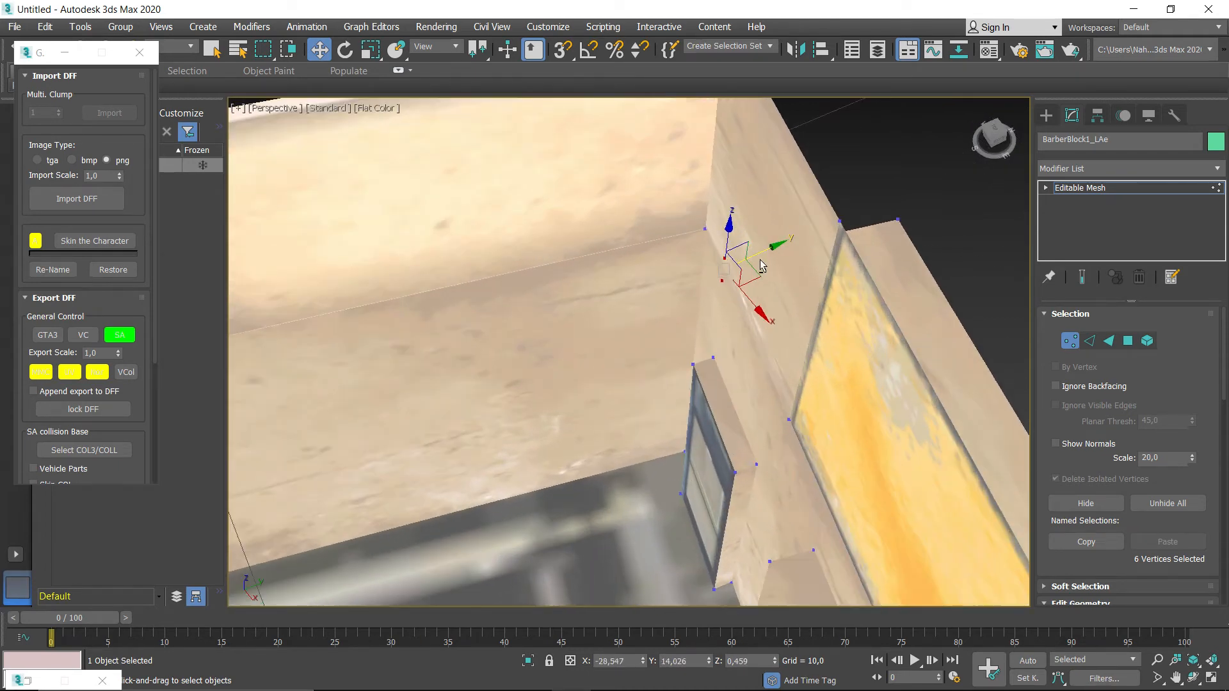
pyautogui.scroll(4, 761, 266)
pyautogui.scroll(1, 760, 262)
pyautogui.moveTo(739, 257); pyautogui.dragTo(740, 257)
pyautogui.keyDown('alt'); pyautogui.moveTo(739, 256); pyautogui.dragTo(798, 274, button='middle'); pyautogui.keyUp('alt')
pyautogui.scroll(-4, 796, 291)
pyautogui.scroll(-4, 796, 308)
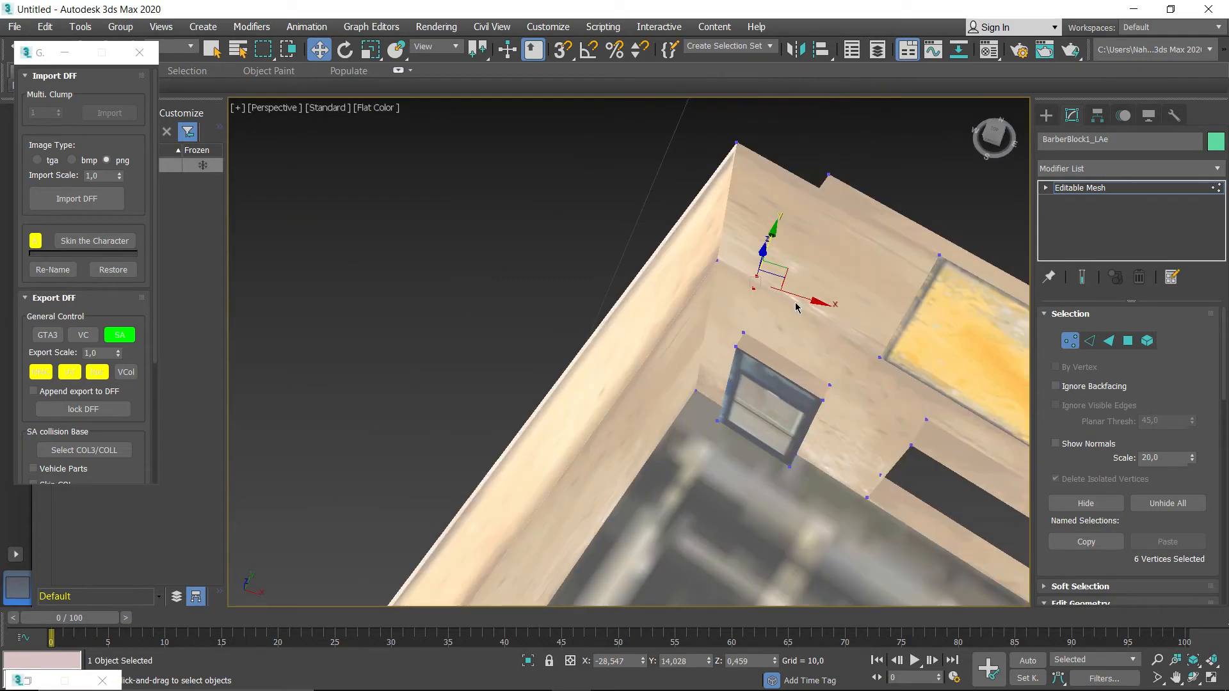
# - Delete the inner frame faces around the two large window openings in the shopfront wall under the binco sign
pyautogui.click(1146, 341)
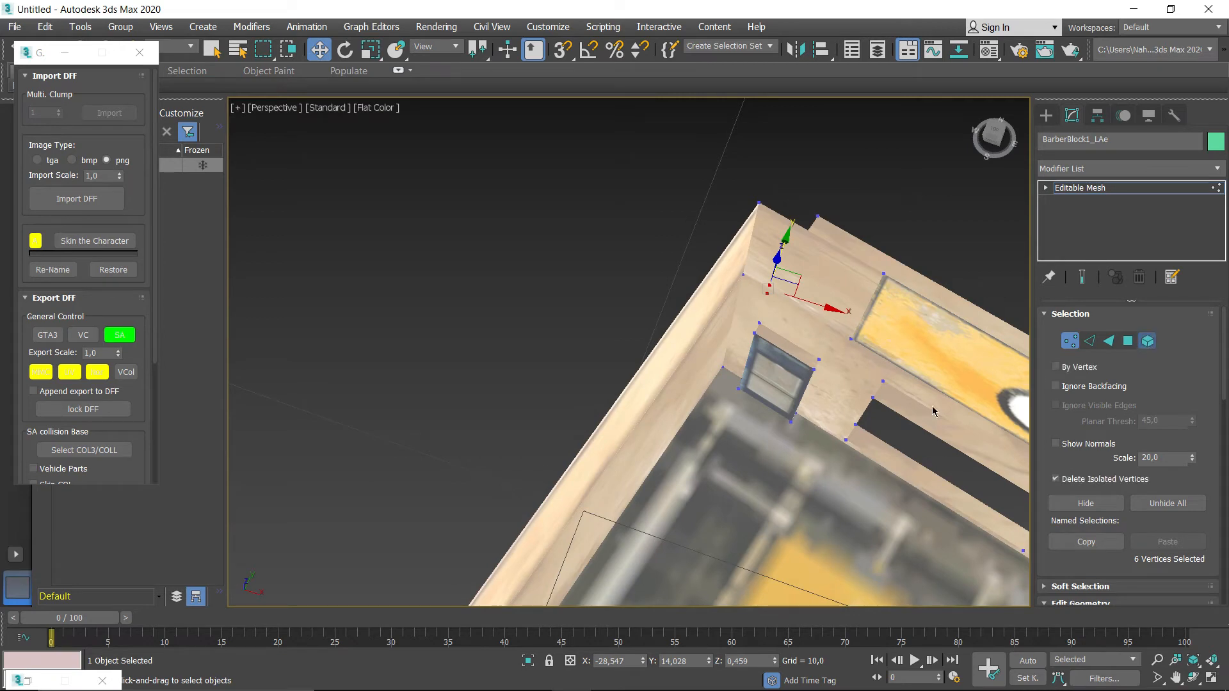
pyautogui.scroll(5, 845, 412)
pyautogui.click(827, 384)
pyautogui.keyDown('alt'); pyautogui.moveTo(826, 385); pyautogui.dragTo(816, 415, button='middle'); pyautogui.keyUp('alt')
pyautogui.keyDown('ctrl'); pyautogui.click(771, 387); pyautogui.keyUp('ctrl')
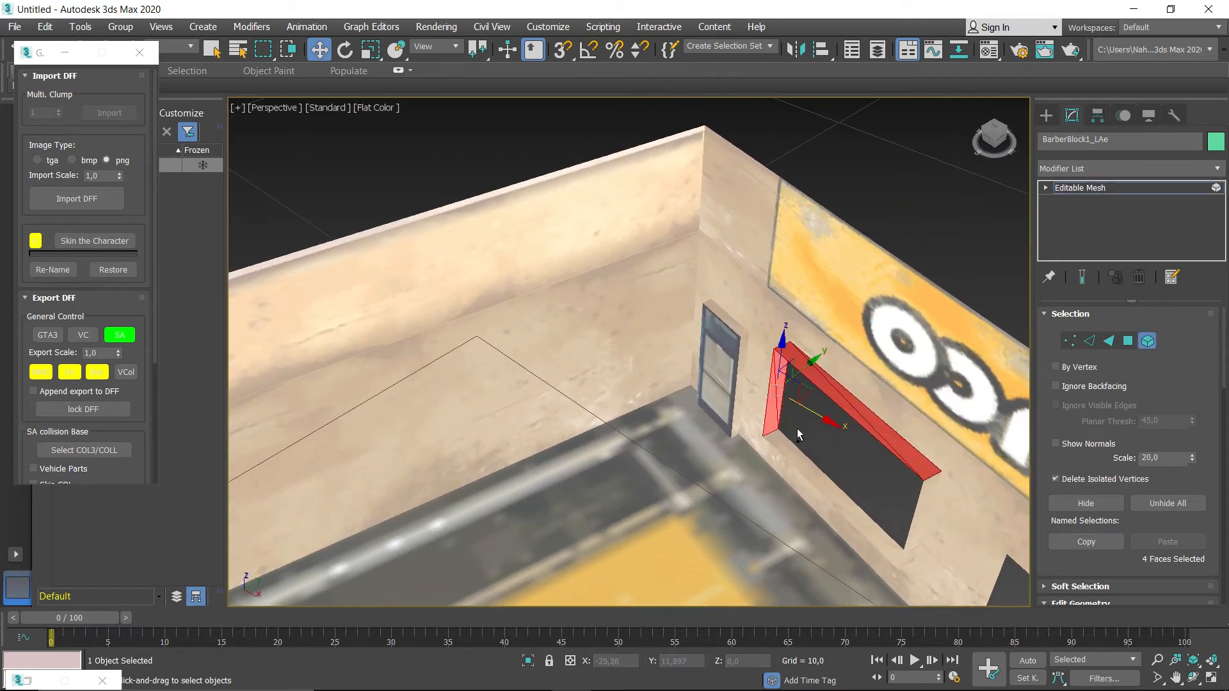
pyautogui.keyDown('ctrl'); pyautogui.click(795, 458); pyautogui.keyUp('ctrl')
pyautogui.keyDown('ctrl'); pyautogui.click(926, 508); pyautogui.keyUp('ctrl')
pyautogui.moveTo(894, 510); pyautogui.dragTo(816, 439, button='middle')
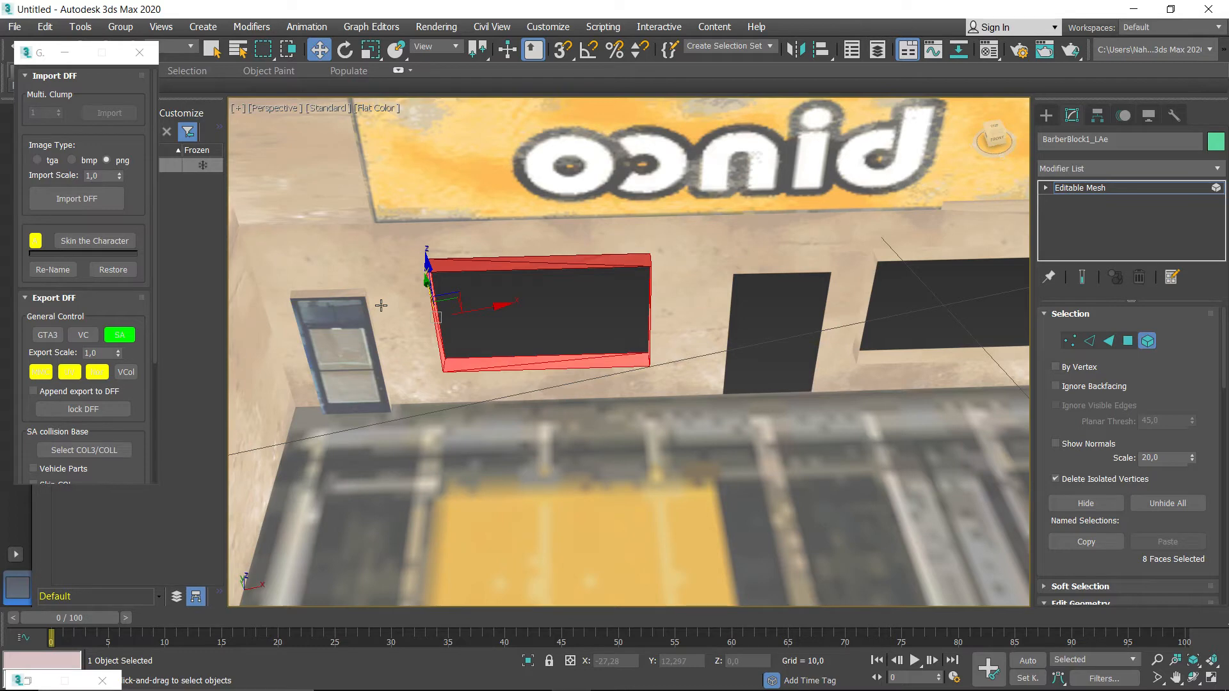
pyautogui.moveTo(757, 381); pyautogui.dragTo(531, 403, button='middle')
pyautogui.keyDown('ctrl'); pyautogui.click(563, 400); pyautogui.keyUp('ctrl')
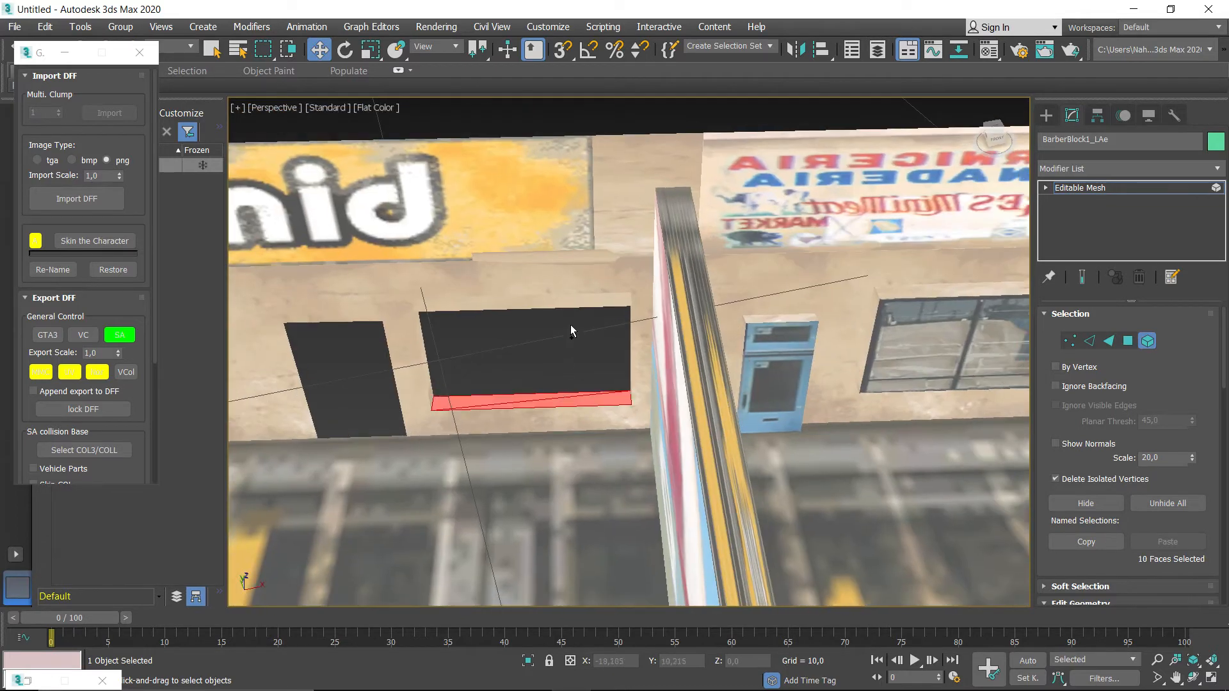
pyautogui.keyDown('ctrl'); pyautogui.click(592, 300); pyautogui.keyUp('ctrl')
pyautogui.keyDown('alt'); pyautogui.moveTo(600, 365); pyautogui.dragTo(559, 254, button='middle'); pyautogui.keyUp('alt')
pyautogui.keyDown('ctrl'); pyautogui.click(555, 250); pyautogui.keyUp('ctrl')
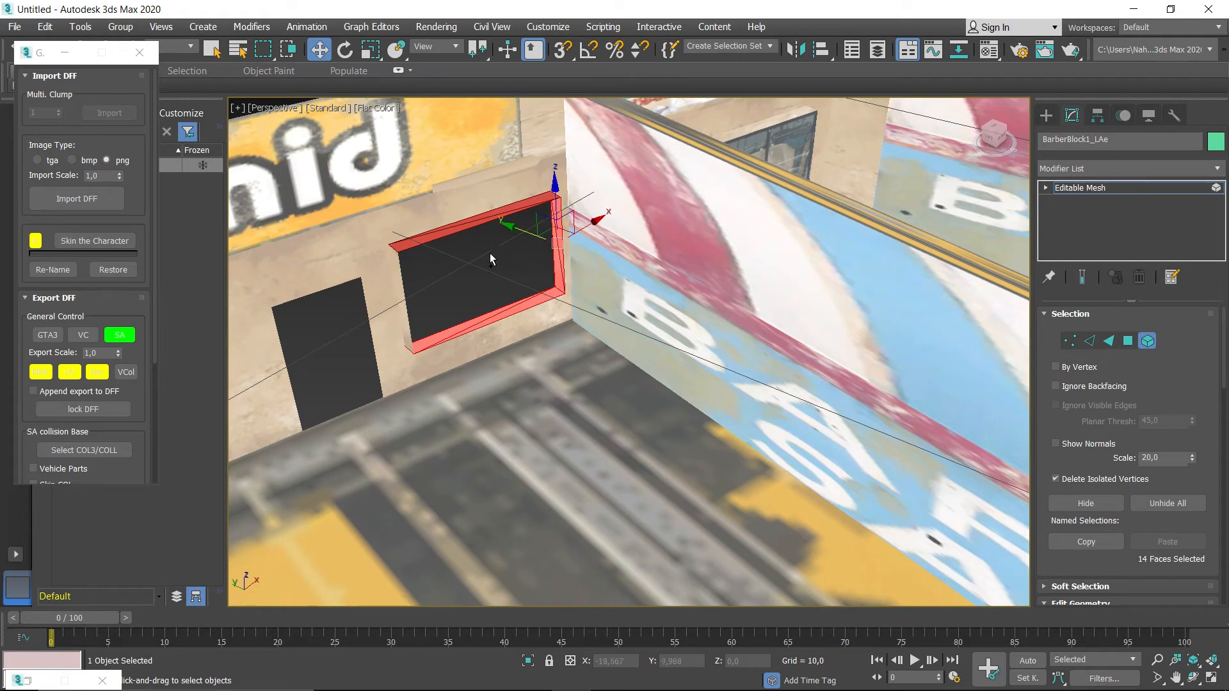
pyautogui.keyDown('ctrl'); pyautogui.click(398, 275); pyautogui.keyUp('ctrl')
pyautogui.press('Delete')
pyautogui.scroll(-4, 432, 339)
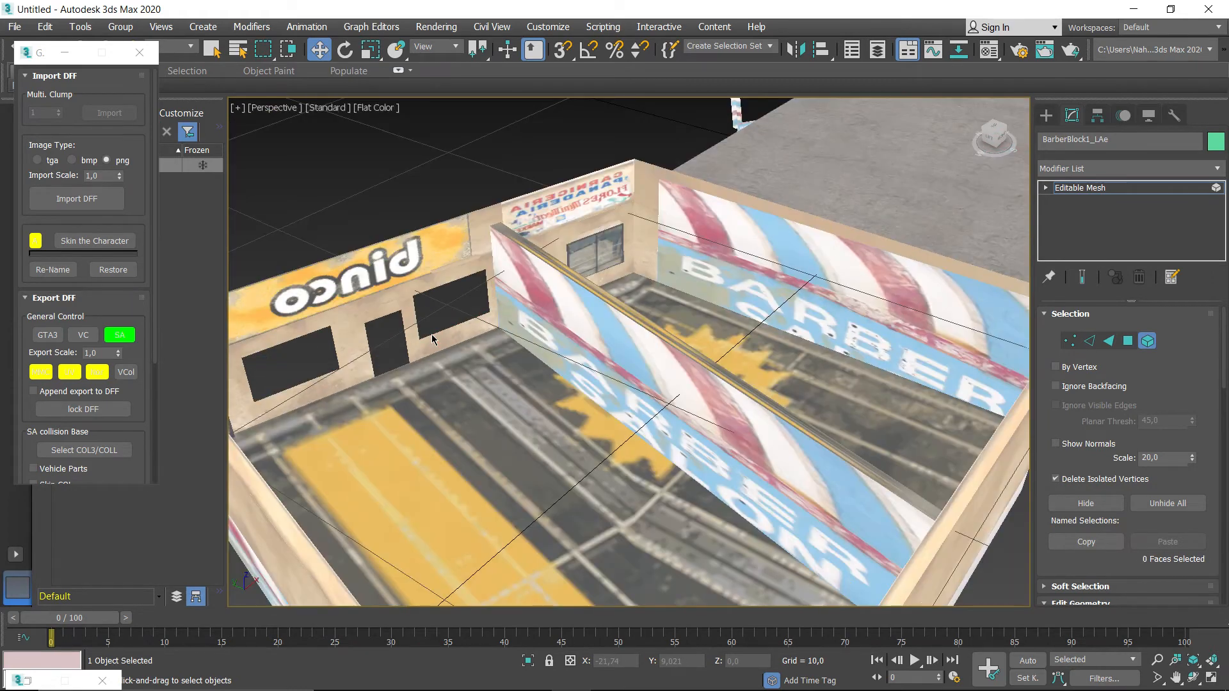
# - Move only the two top end vertices of the barber-textured dividing wall along Y to close the gap to the shopfront wall
pyautogui.scroll(3, 499, 383)
pyautogui.keyDown('alt'); pyautogui.moveTo(463, 325); pyautogui.dragTo(513, 352, button='middle'); pyautogui.keyUp('alt')
pyautogui.click(1069, 340)
pyautogui.scroll(3, 489, 195)
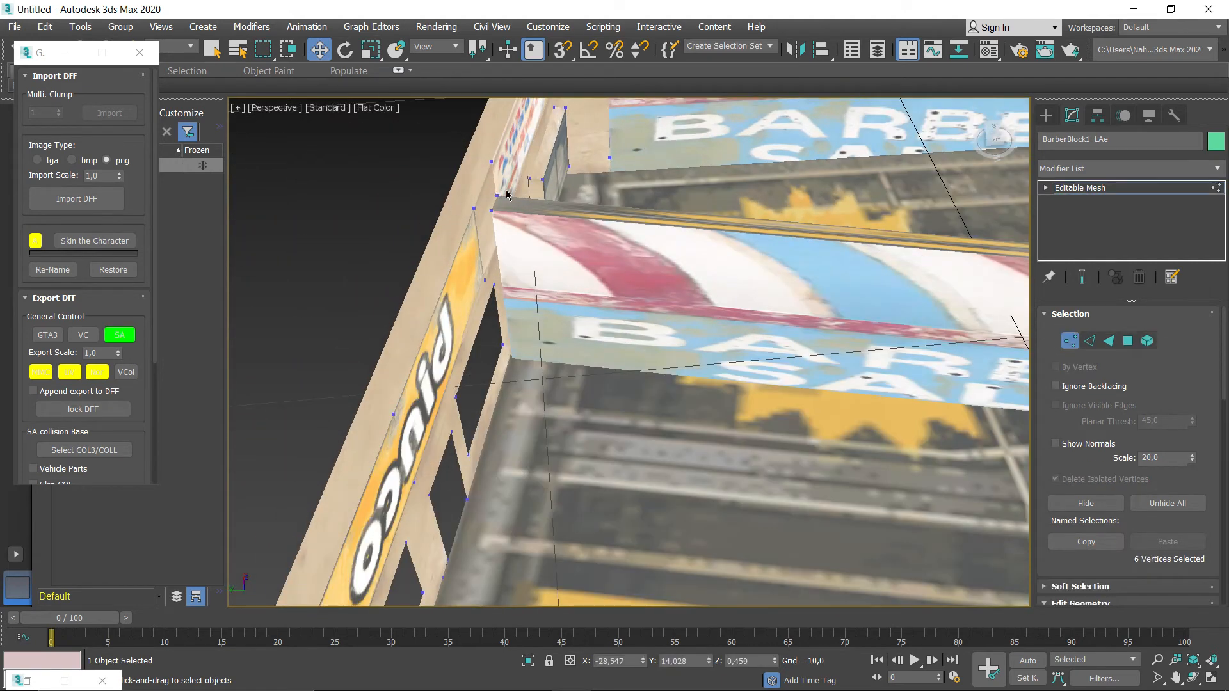
pyautogui.keyDown('alt'); pyautogui.moveTo(490, 218); pyautogui.dragTo(425, 405, button='middle'); pyautogui.keyUp('alt')
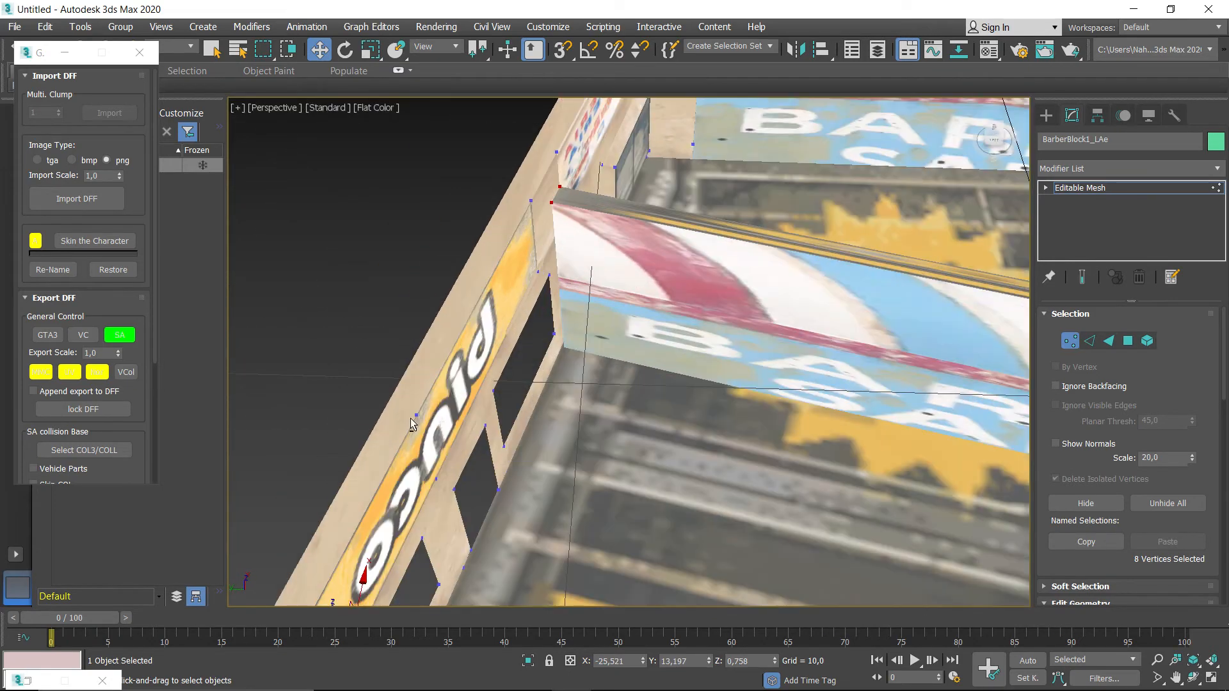
pyautogui.scroll(-3, 459, 481)
pyautogui.moveTo(456, 495); pyautogui.dragTo(488, 434, button='middle')
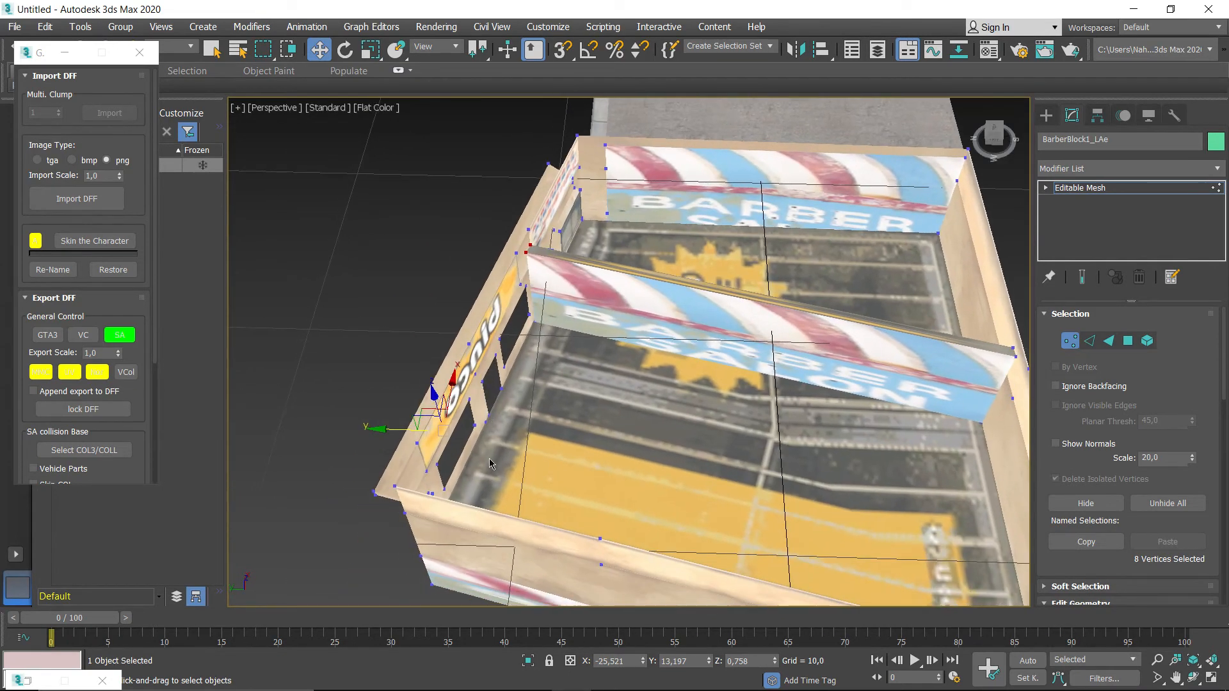
pyautogui.keyDown('alt'); pyautogui.moveTo(330, 365); pyautogui.dragTo(328, 363); pyautogui.keyUp('alt')
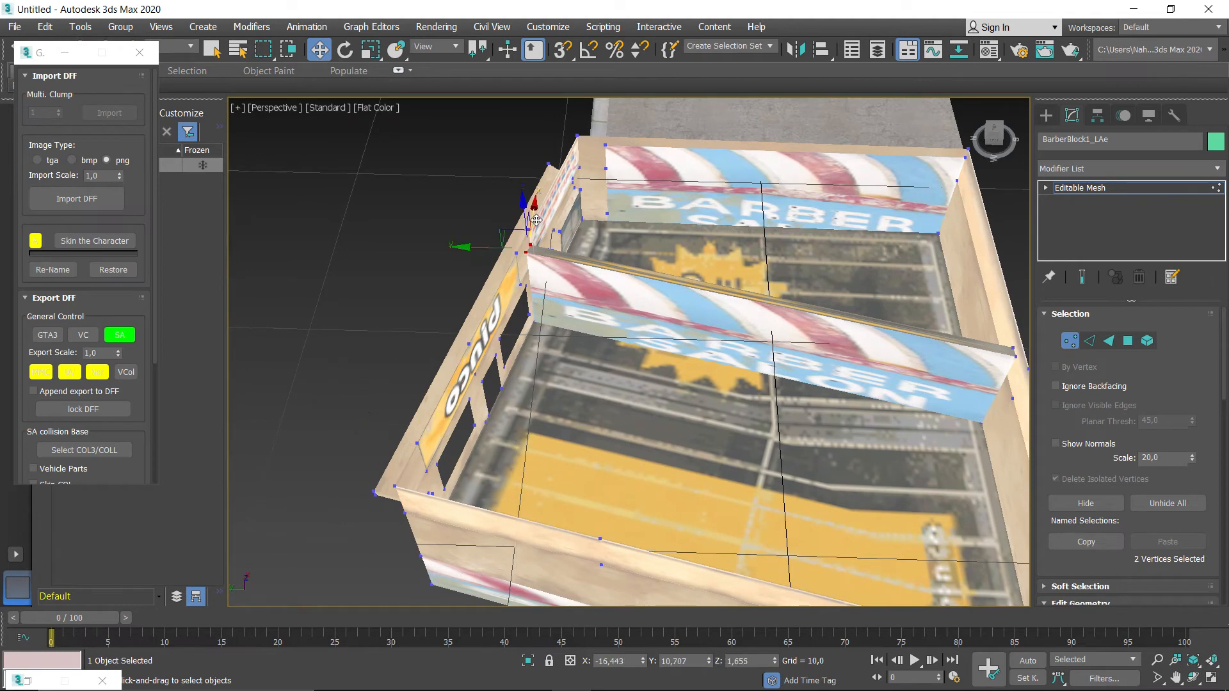
pyautogui.scroll(6, 539, 252)
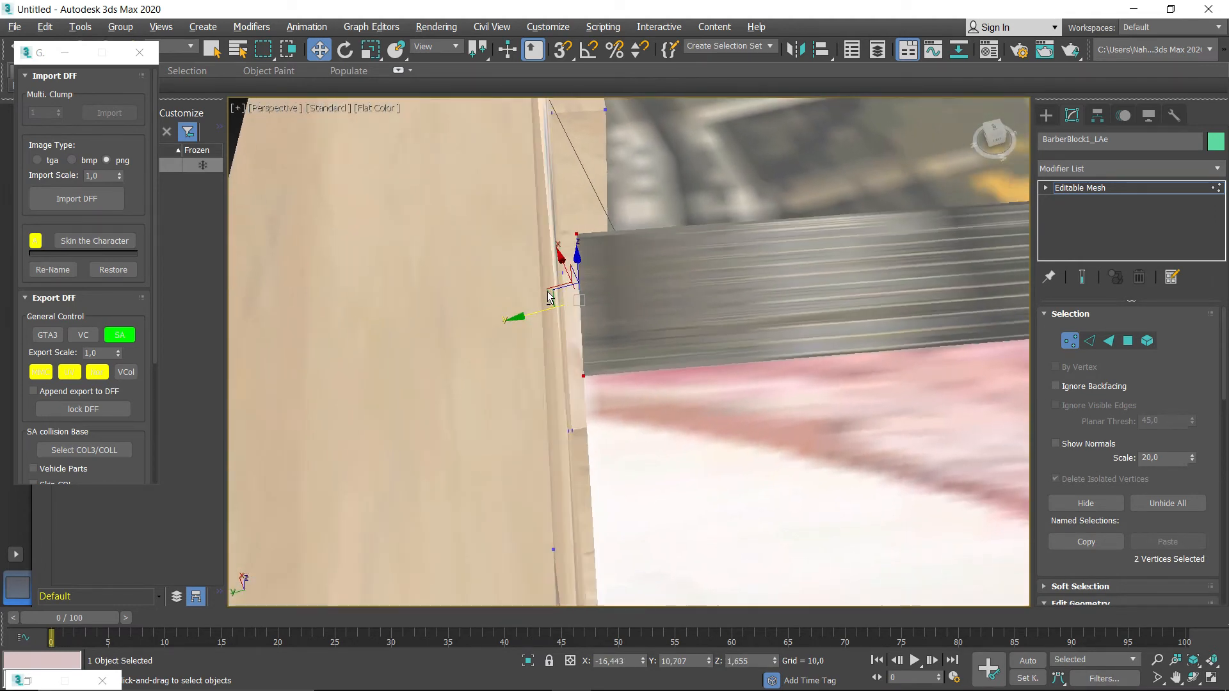
pyautogui.keyDown('alt'); pyautogui.moveTo(547, 292); pyautogui.dragTo(542, 304, button='middle'); pyautogui.keyUp('alt')
pyautogui.moveTo(541, 308); pyautogui.dragTo(517, 314)
pyautogui.keyDown('alt'); pyautogui.moveTo(517, 314); pyautogui.dragTo(532, 306, button='middle'); pyautogui.keyUp('alt')
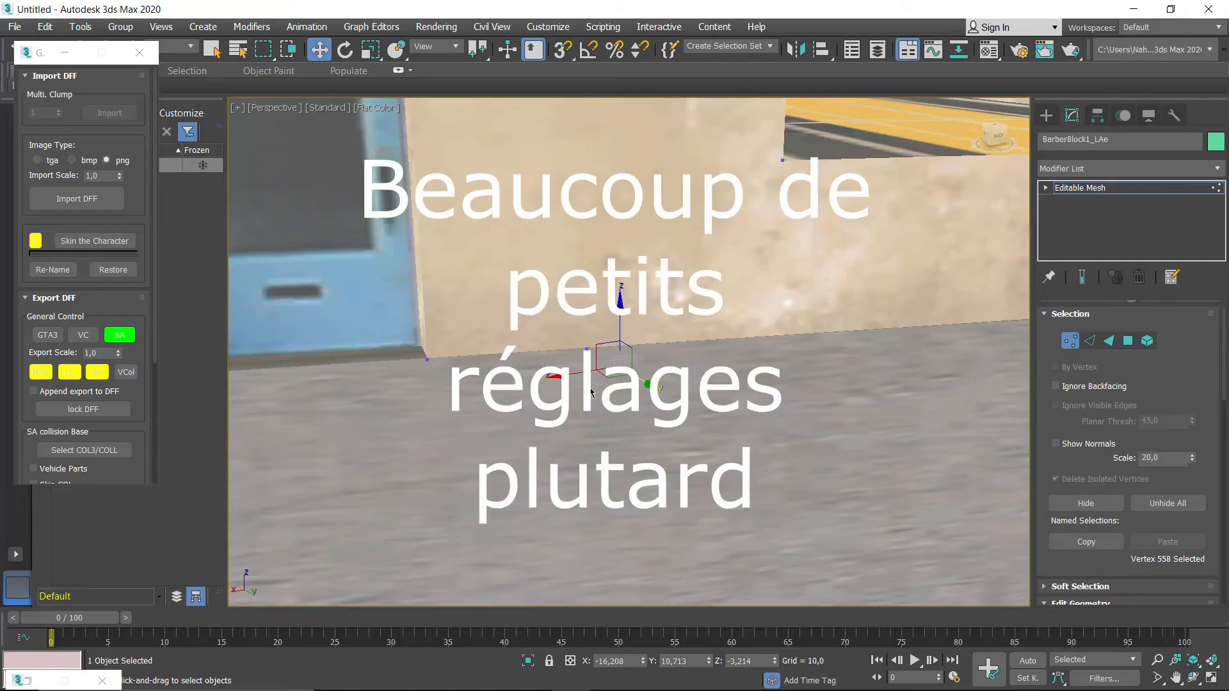
pyautogui.scroll(-4, 590, 391)
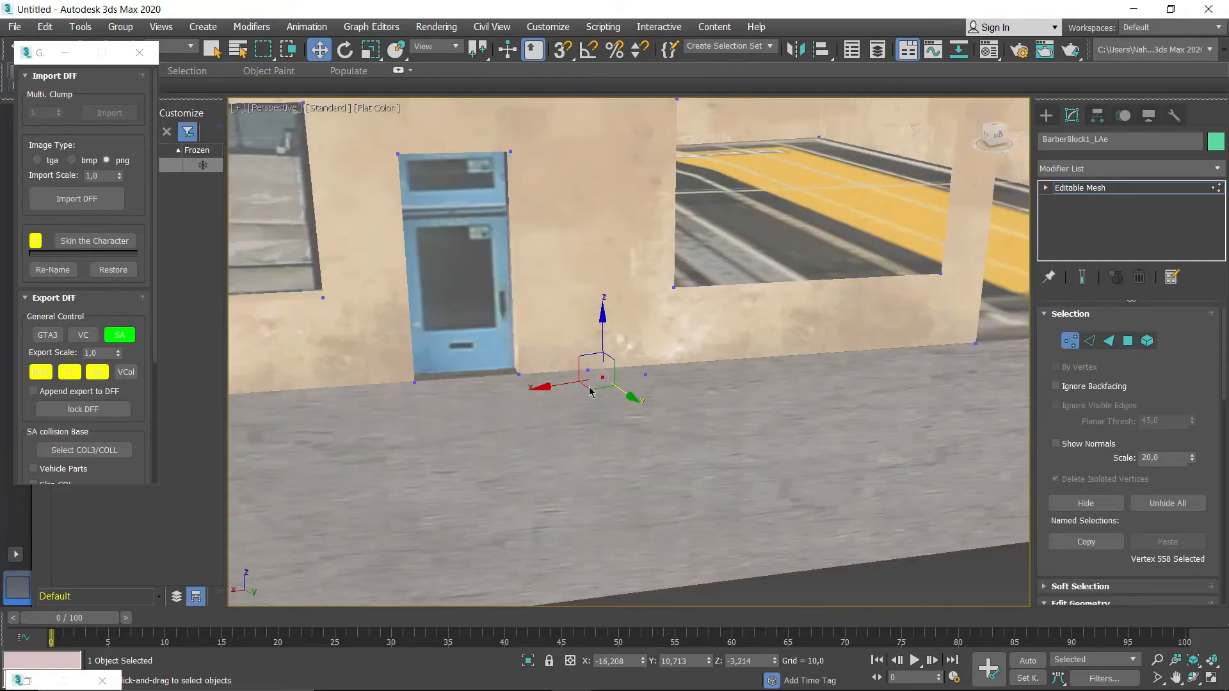
pyautogui.scroll(4, 589, 391)
pyautogui.scroll(-6, 589, 391)
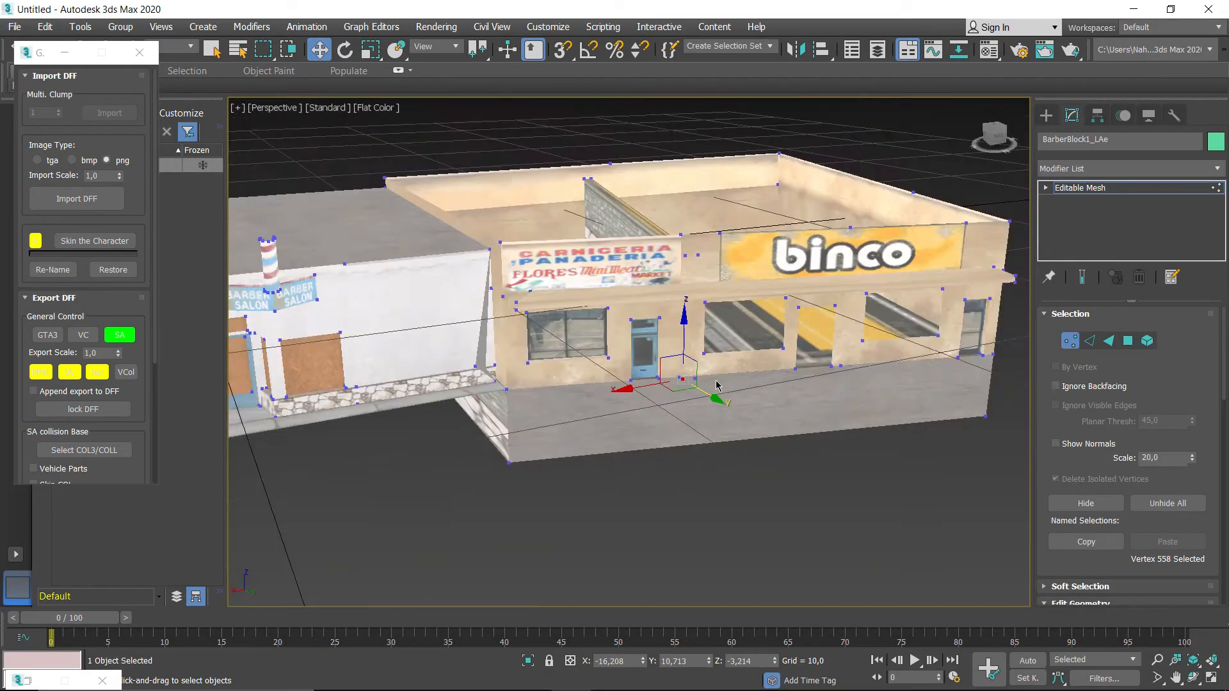
# - Lower the whole floating grey roof element along Z onto the open binco building, to about Z 1,468
pyautogui.scroll(2, 754, 359)
pyautogui.moveTo(755, 359); pyautogui.dragTo(556, 438, button='middle')
pyautogui.scroll(-5, 599, 483)
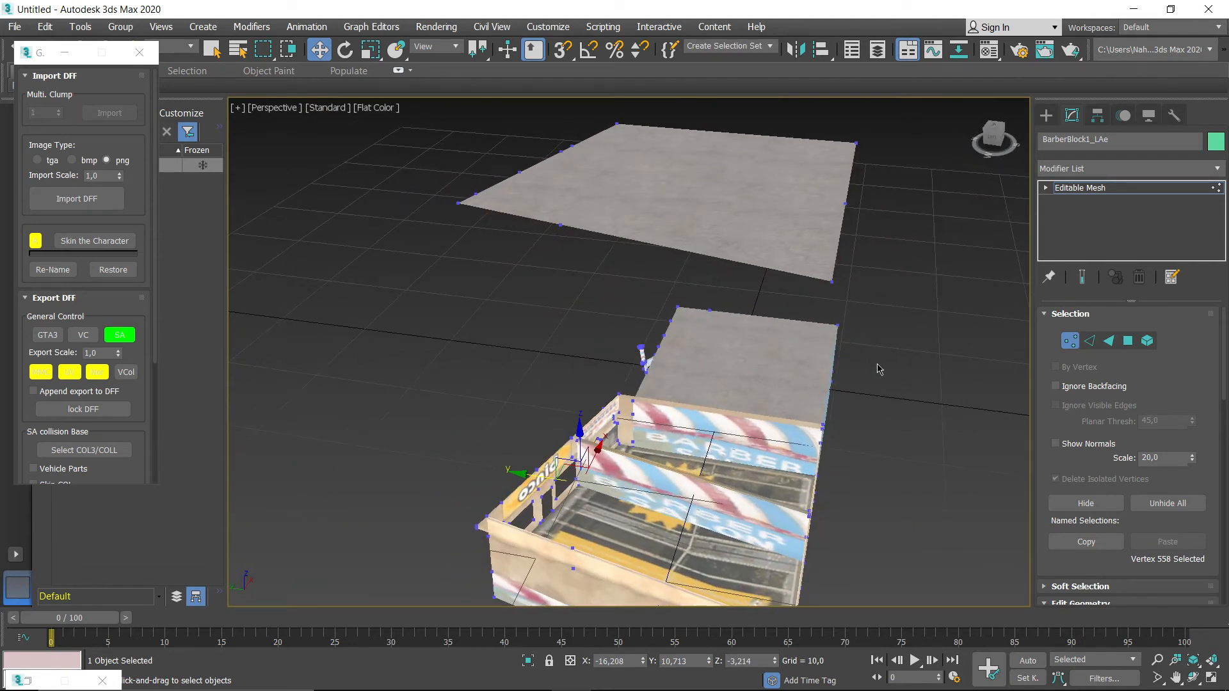
pyautogui.press('5')
pyautogui.click(808, 187)
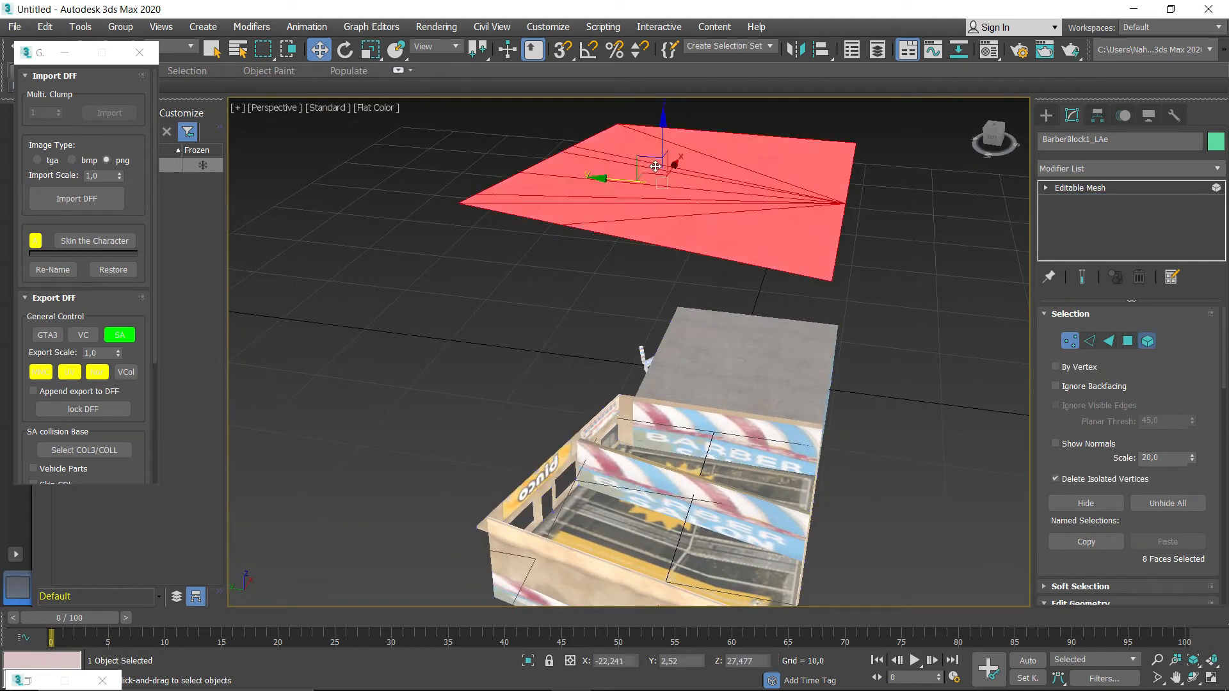
pyautogui.moveTo(819, 419); pyautogui.dragTo(753, 374, button='middle')
pyautogui.scroll(-3, 662, 317)
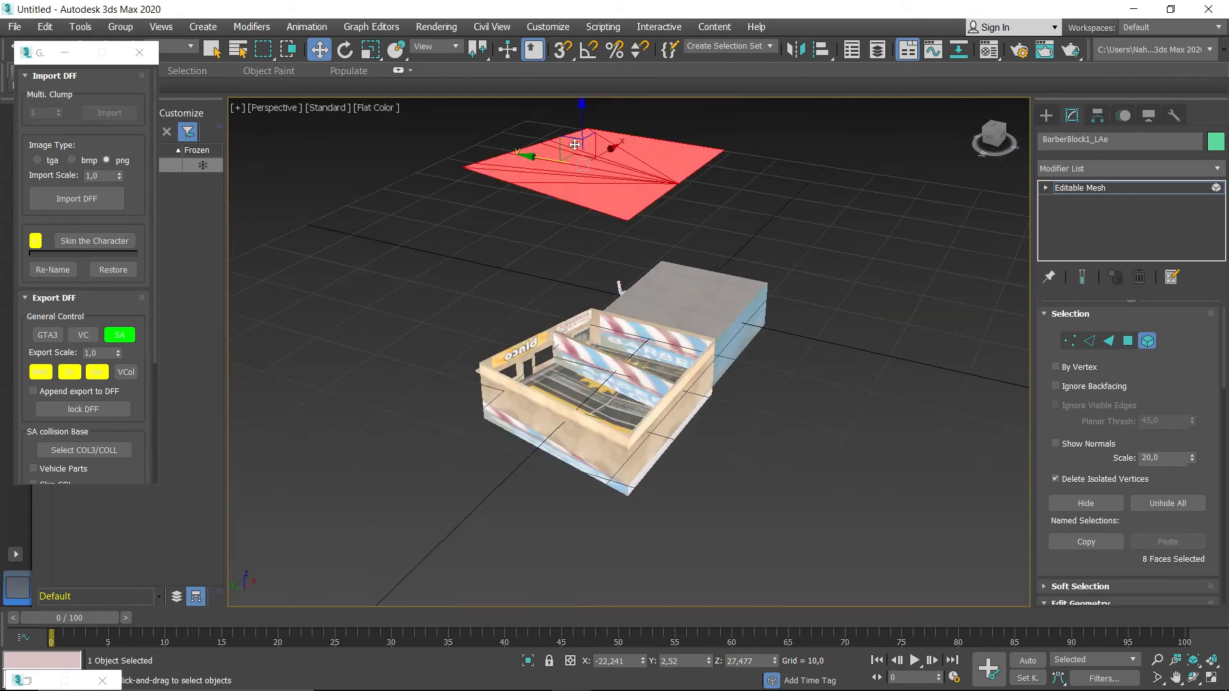
pyautogui.moveTo(580, 130); pyautogui.dragTo(597, 302)
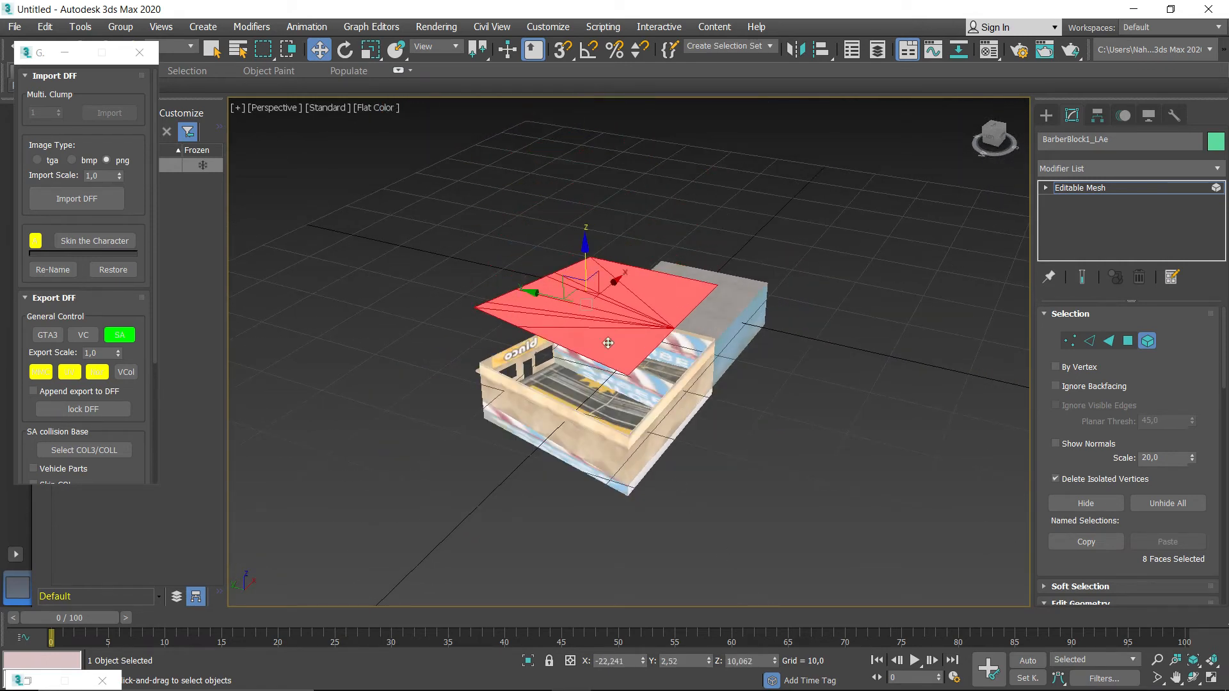
pyautogui.moveTo(586, 255); pyautogui.dragTo(585, 308)
pyautogui.scroll(4, 585, 317)
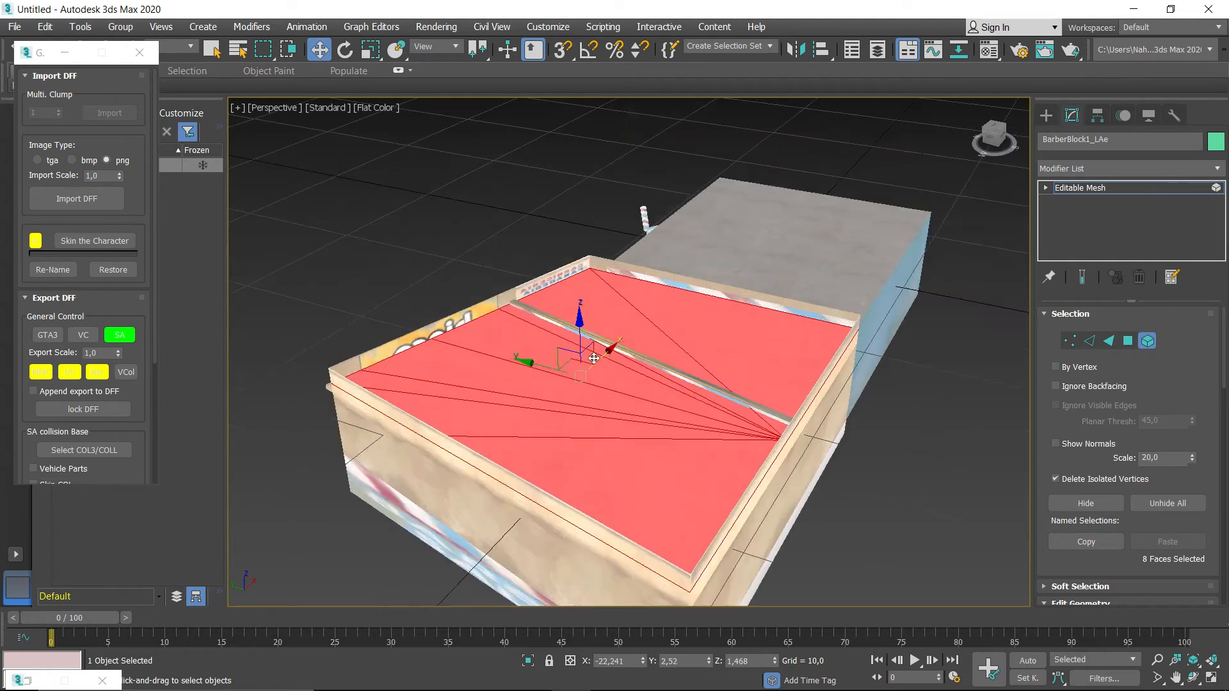
# - Fine-tune the roof element's height to Z 0,519 so it forms a ceiling just above the shopfront window openings
pyautogui.keyDown('alt'); pyautogui.moveTo(557, 381); pyautogui.dragTo(563, 358, button='middle'); pyautogui.keyUp('alt')
pyautogui.moveTo(578, 328); pyautogui.dragTo(579, 337)
pyautogui.keyDown('alt'); pyautogui.moveTo(578, 337); pyautogui.dragTo(617, 405, button='middle'); pyautogui.keyUp('alt')
pyautogui.scroll(4, 611, 422)
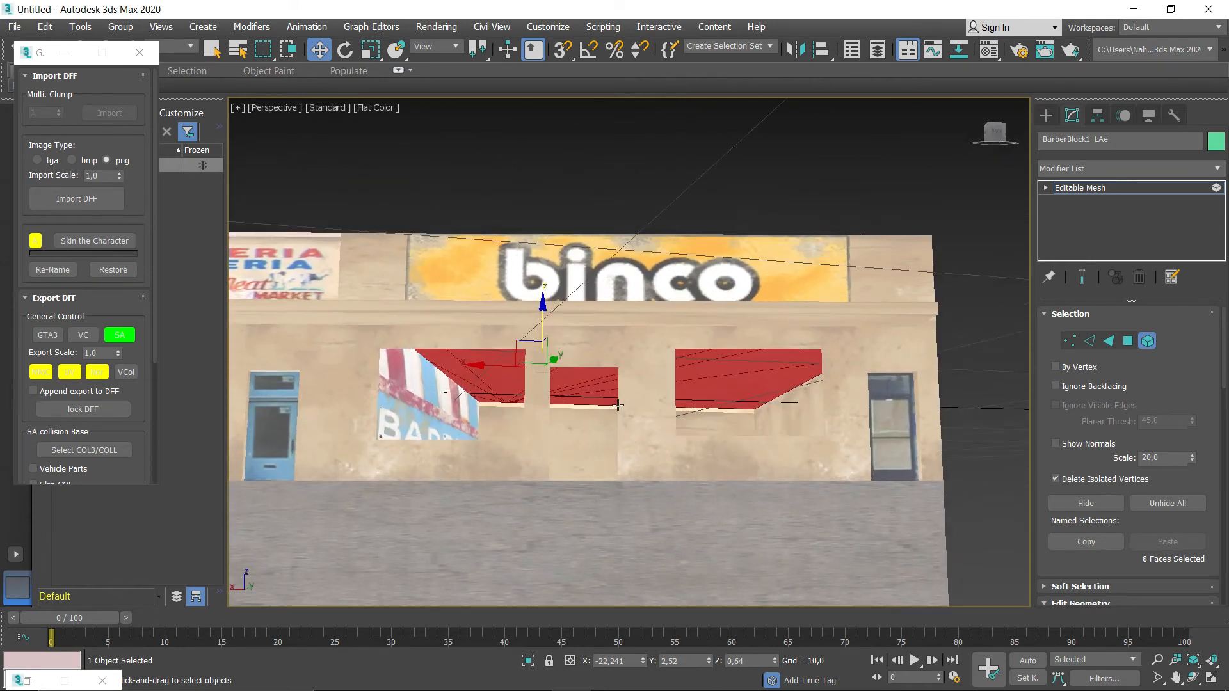
pyautogui.scroll(4, 618, 406)
pyautogui.keyDown('alt'); pyautogui.moveTo(554, 368); pyautogui.dragTo(544, 353, button='middle'); pyautogui.keyUp('alt')
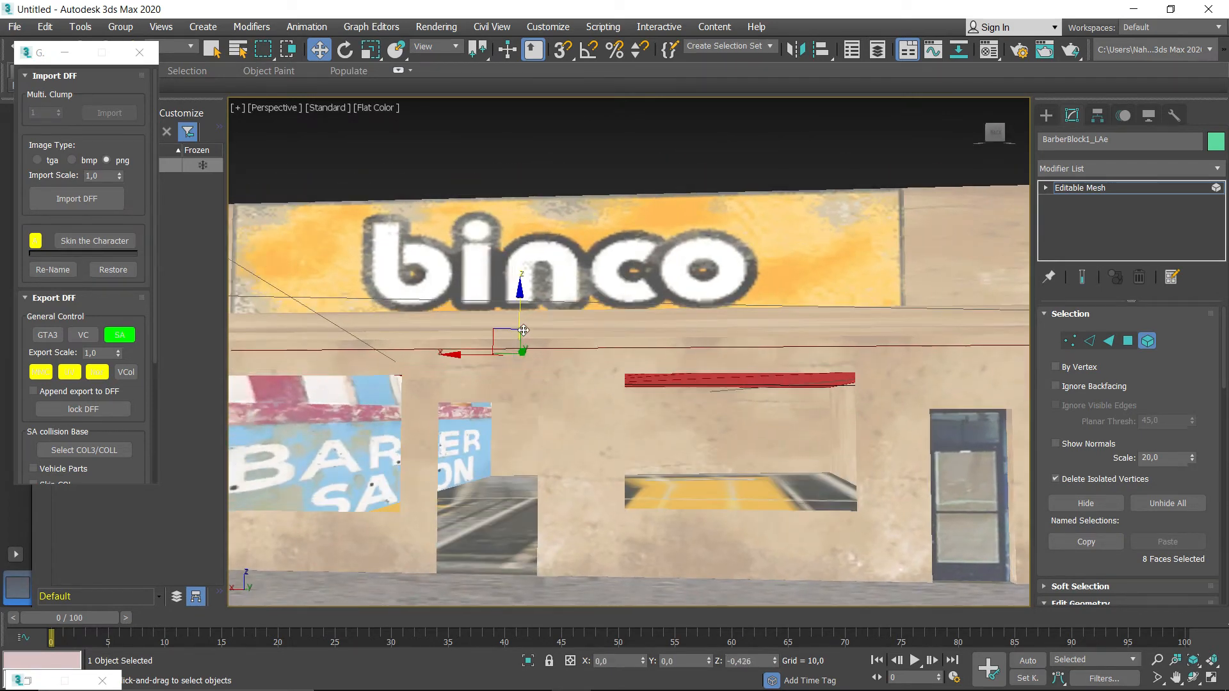
pyautogui.keyDown('alt'); pyautogui.moveTo(528, 324); pyautogui.dragTo(548, 318, button='middle'); pyautogui.keyUp('alt')
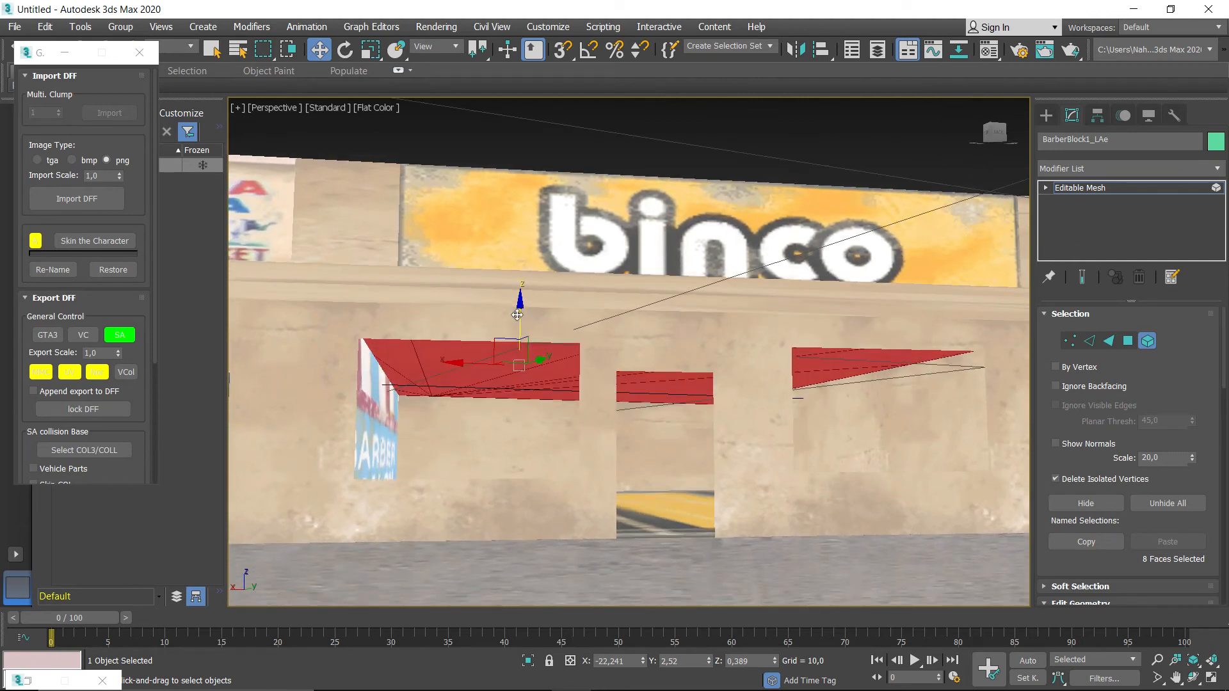
pyautogui.keyDown('alt'); pyautogui.moveTo(586, 325); pyautogui.dragTo(571, 361, button='middle'); pyautogui.keyUp('alt')
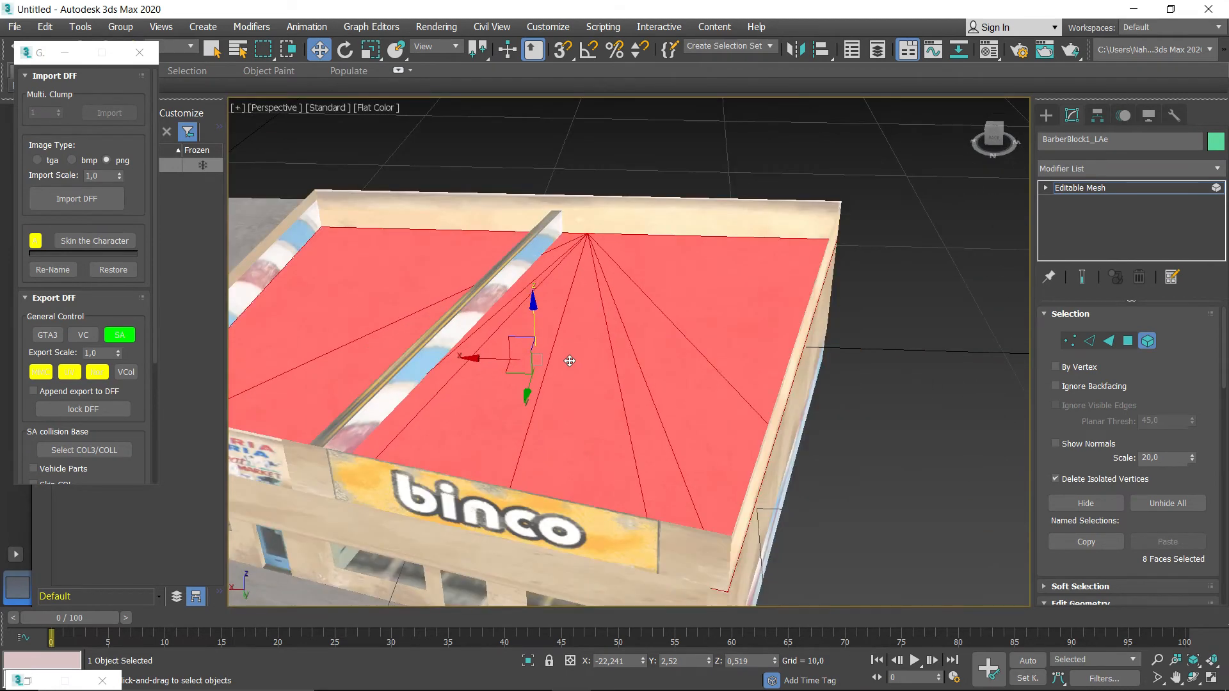
# - Detach the lowered ceiling element from BarberBlock1_LAe as a separate object and leave element editing
pyautogui.rightClick(602, 316)
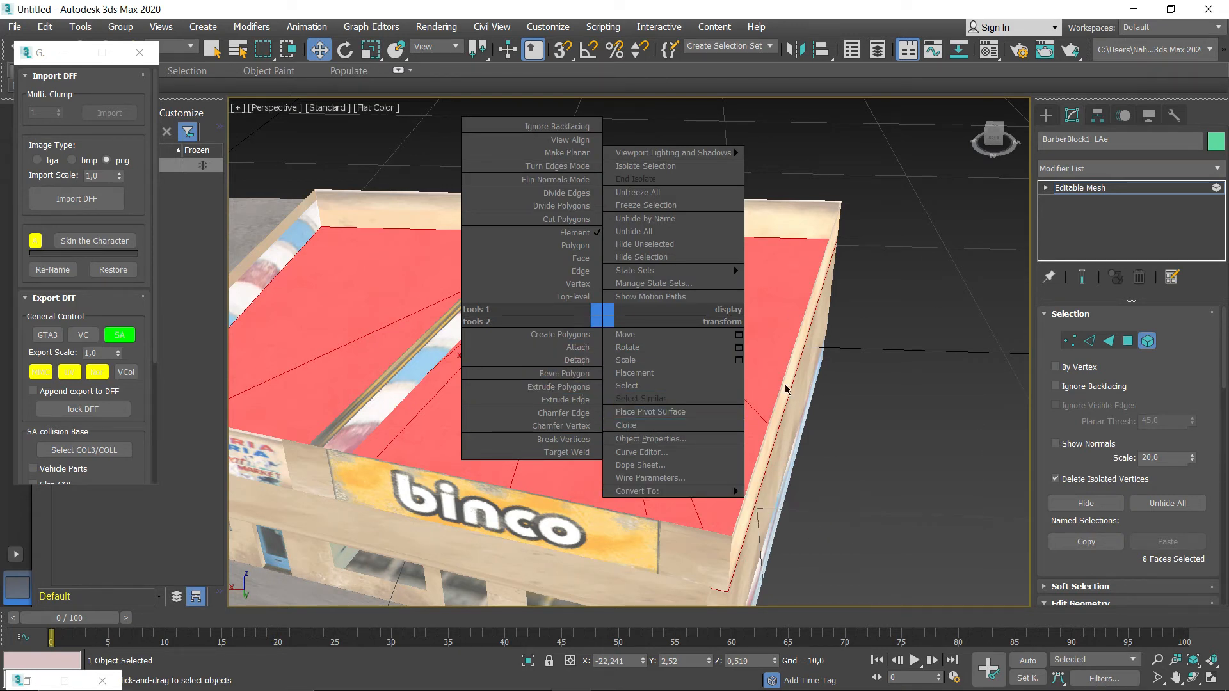
pyautogui.click(572, 359)
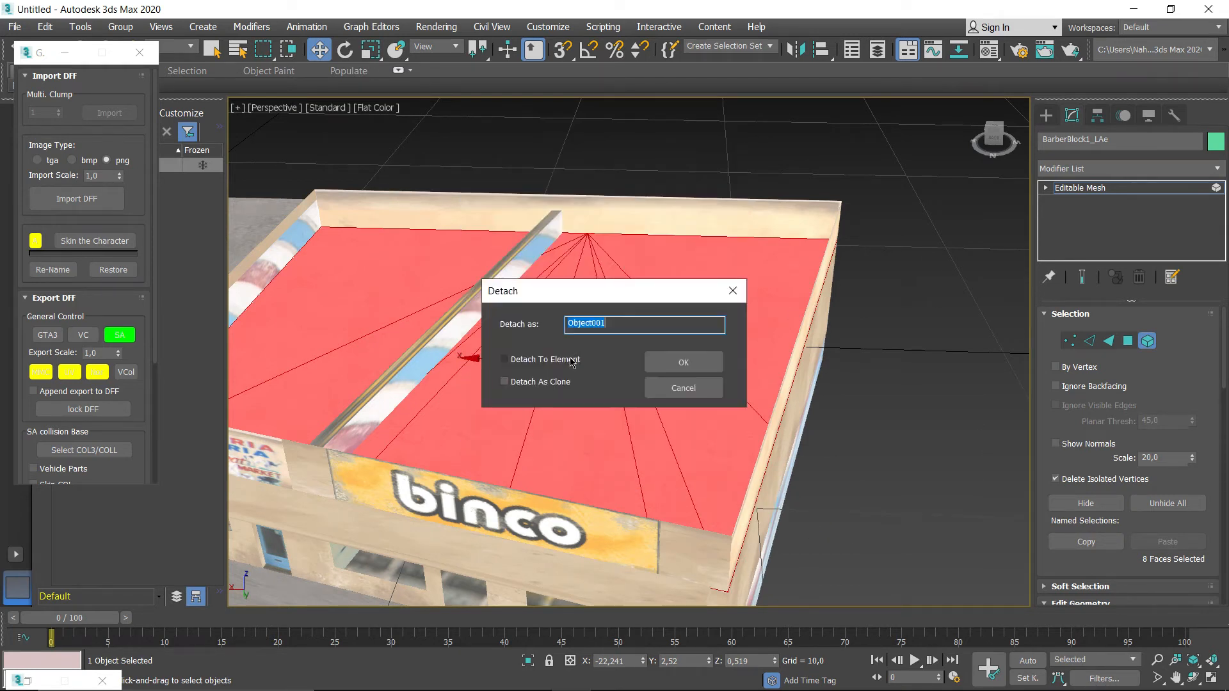
pyautogui.click(687, 361)
pyautogui.click(1147, 340)
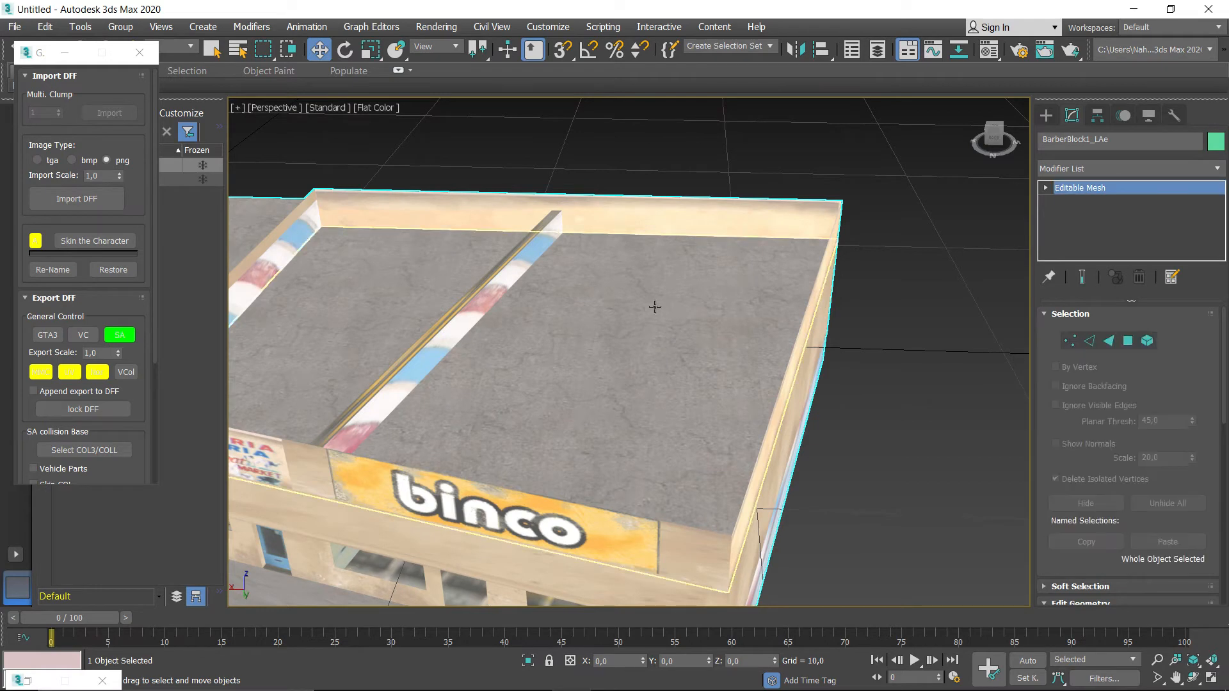
# - Select the detached ceiling slab and clone it in place to serve as the outer roof
pyautogui.click(641, 276)
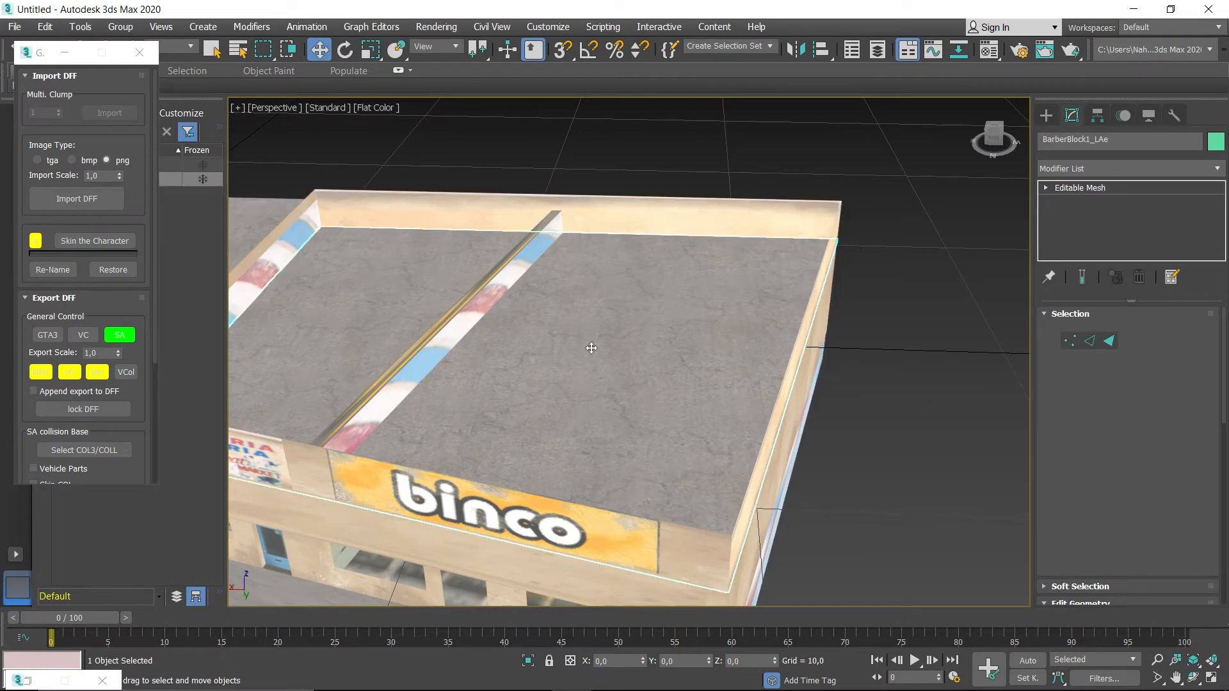
pyautogui.scroll(3, 585, 353)
pyautogui.keyDown('alt'); pyautogui.moveTo(585, 353); pyautogui.dragTo(538, 360, button='middle'); pyautogui.keyUp('alt')
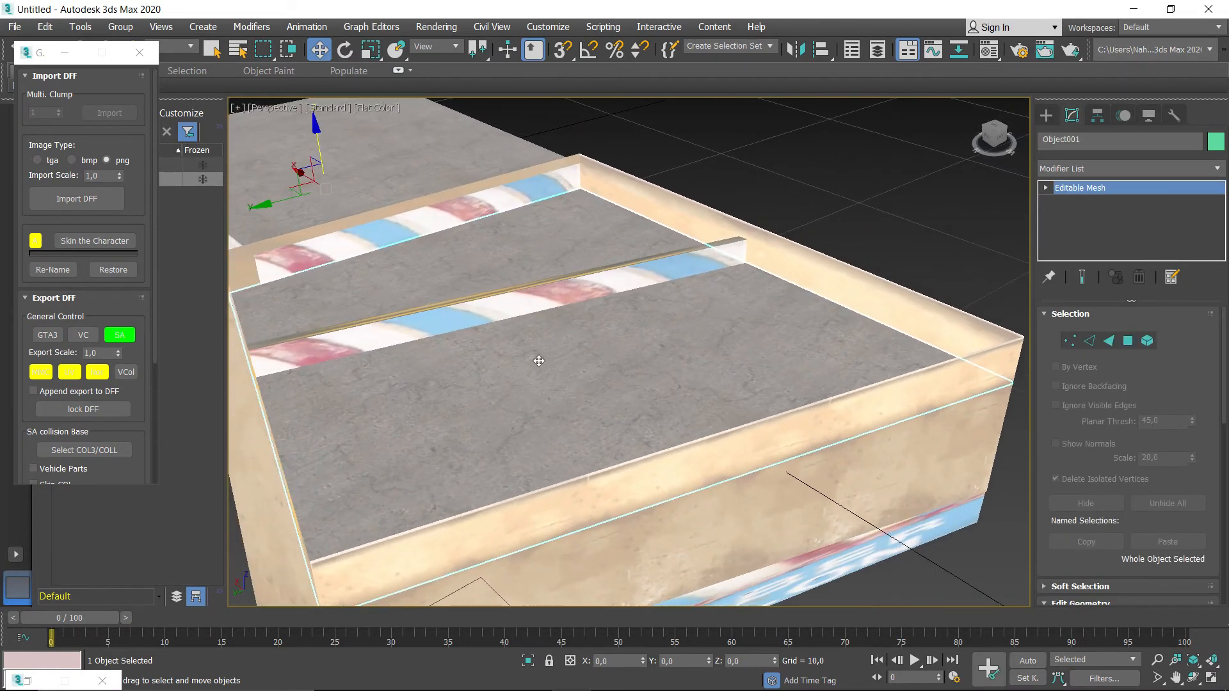
pyautogui.rightClick(539, 360)
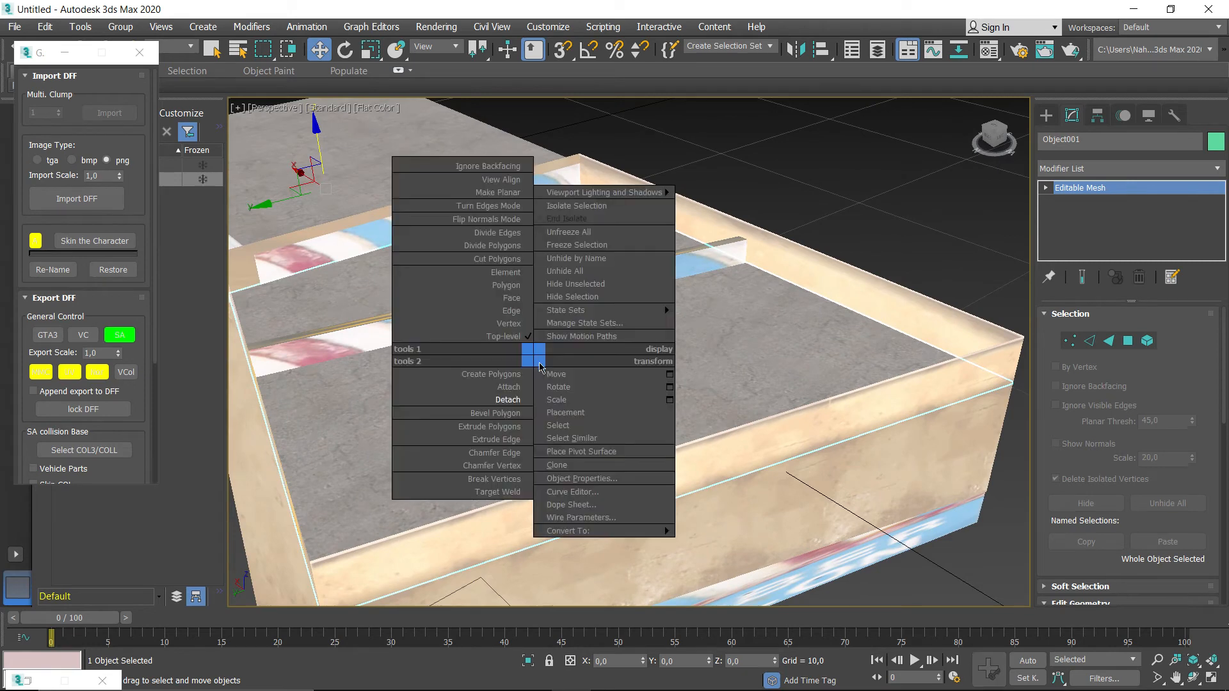
pyautogui.click(578, 465)
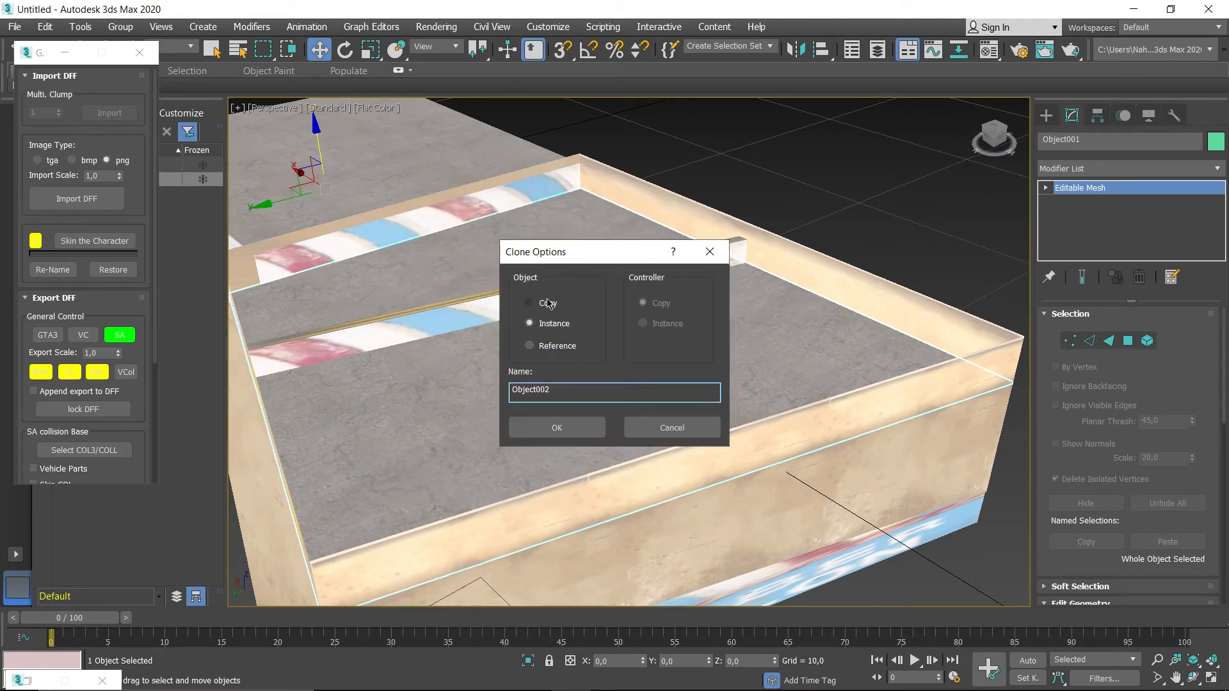
pyautogui.click(552, 426)
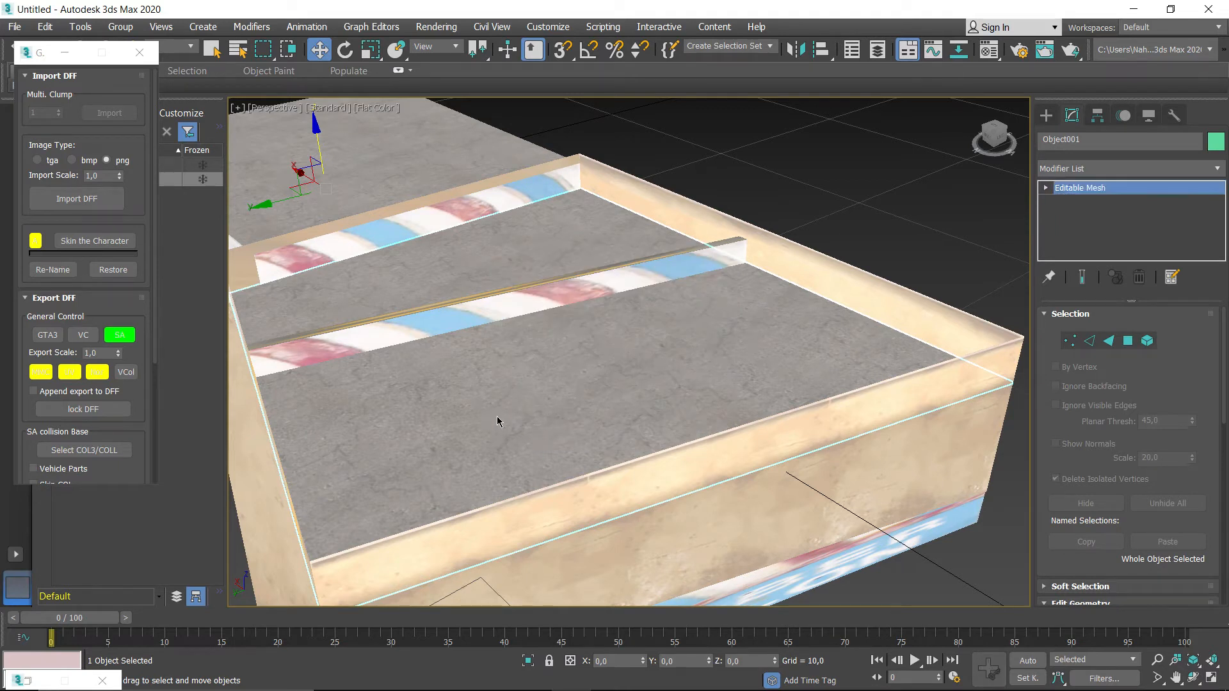
pyautogui.moveTo(466, 415); pyautogui.dragTo(471, 414, button='middle')
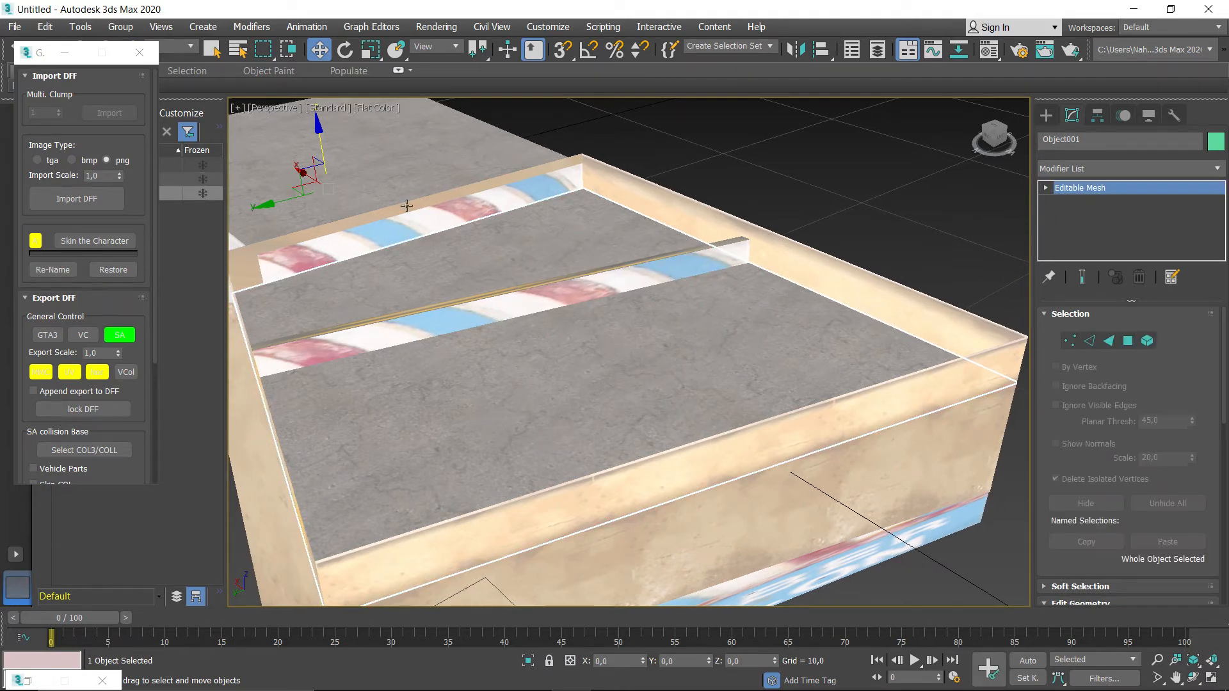
# - Raise the cloned roof slab to Z 1,918, flush with the top edges of the binco building's walls
pyautogui.moveTo(336, 161); pyautogui.dragTo(338, 119)
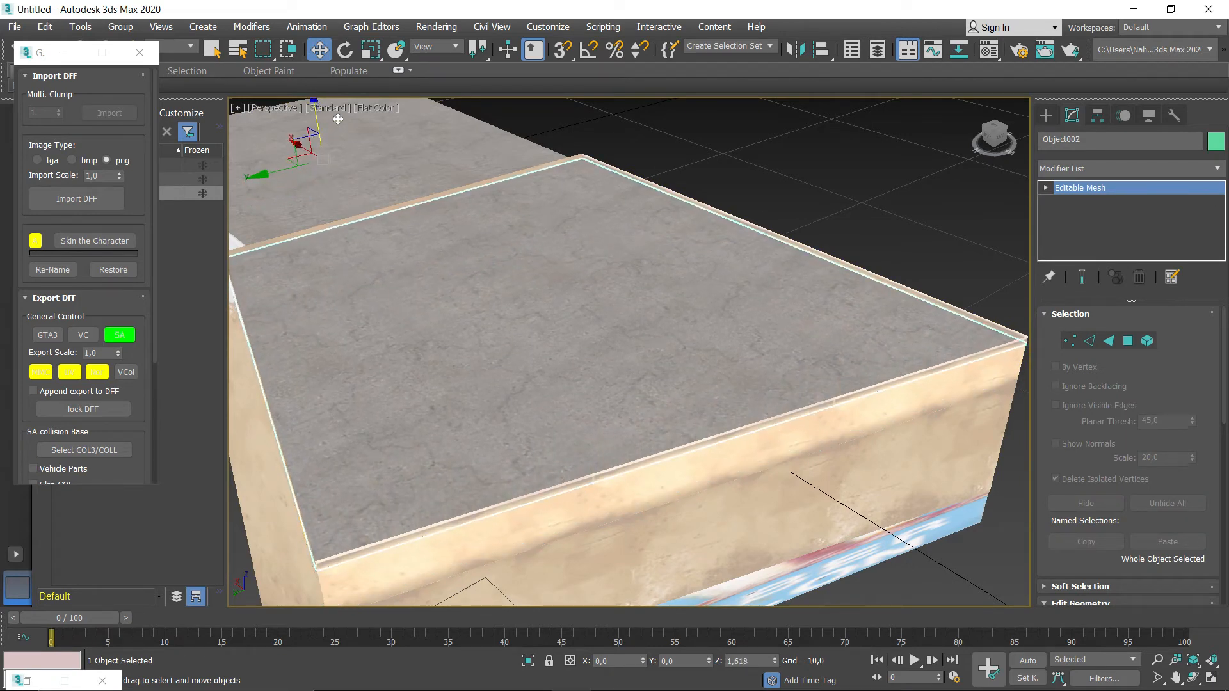
pyautogui.scroll(-5, 399, 285)
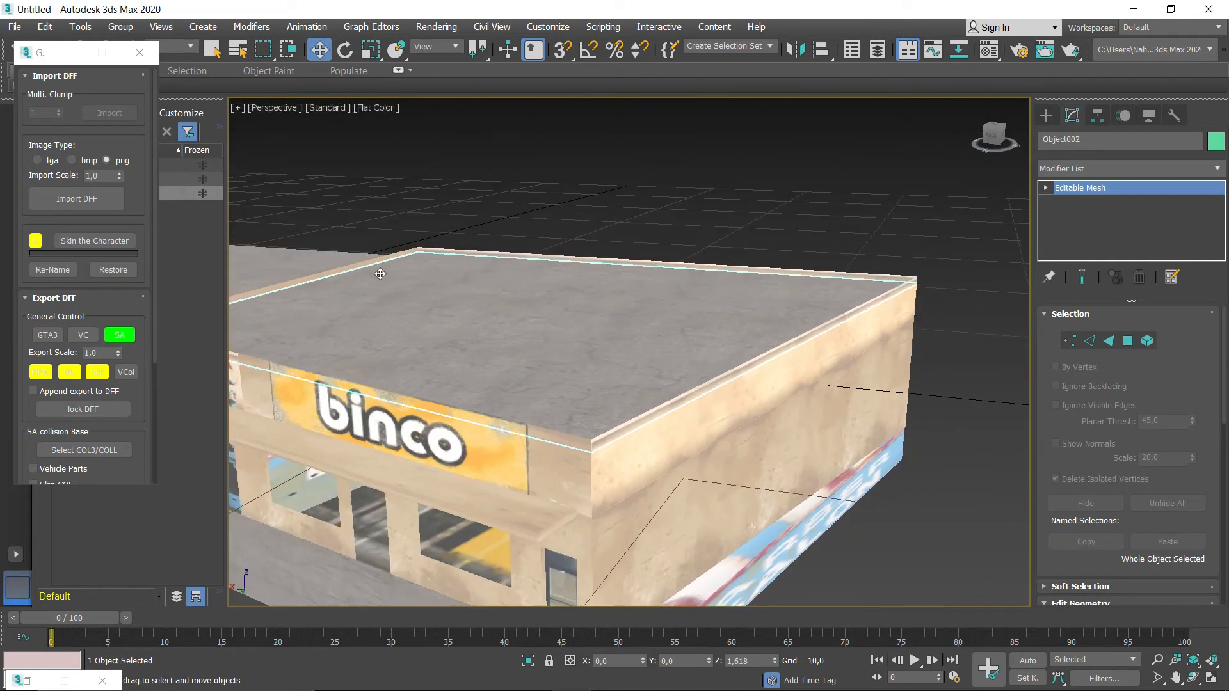
pyautogui.keyDown('alt'); pyautogui.moveTo(426, 285); pyautogui.dragTo(492, 285, button='middle'); pyautogui.keyUp('alt')
pyautogui.scroll(3, 409, 265)
pyautogui.scroll(2, 409, 266)
pyautogui.moveTo(412, 267); pyautogui.dragTo(524, 270, button='middle')
pyautogui.scroll(2, 382, 261)
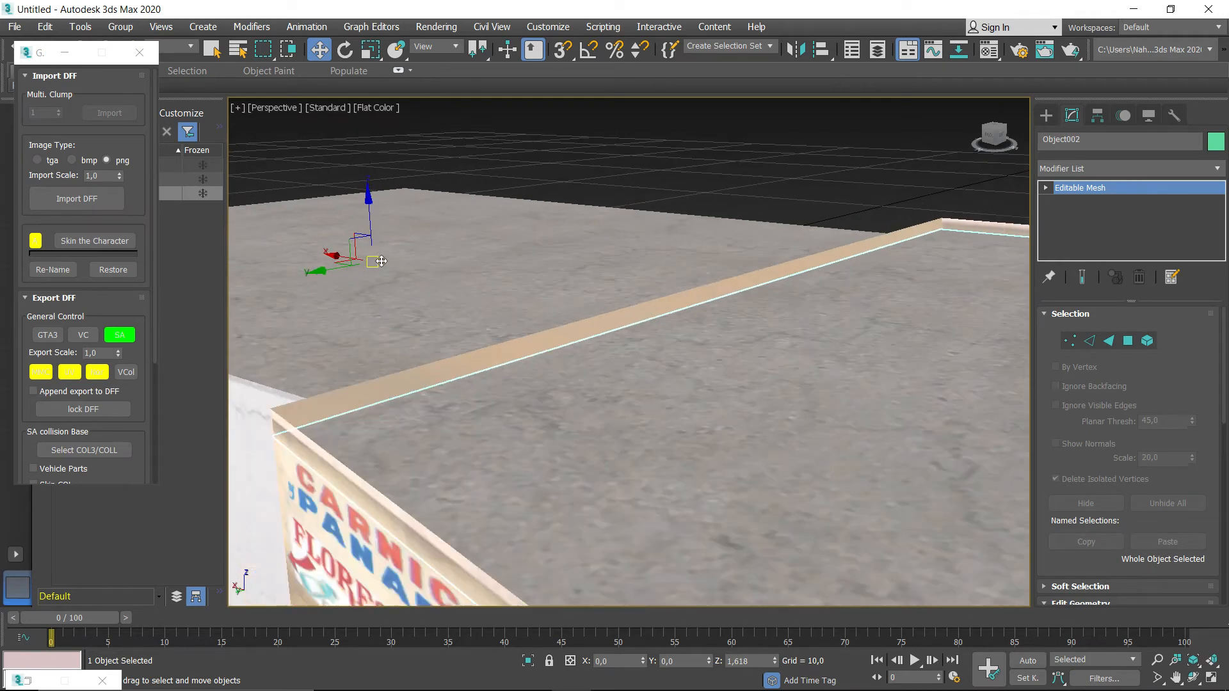
pyautogui.moveTo(365, 221); pyautogui.dragTo(373, 197)
pyautogui.keyDown('alt'); pyautogui.moveTo(365, 308); pyautogui.dragTo(281, 235, button='middle'); pyautogui.keyUp('alt')
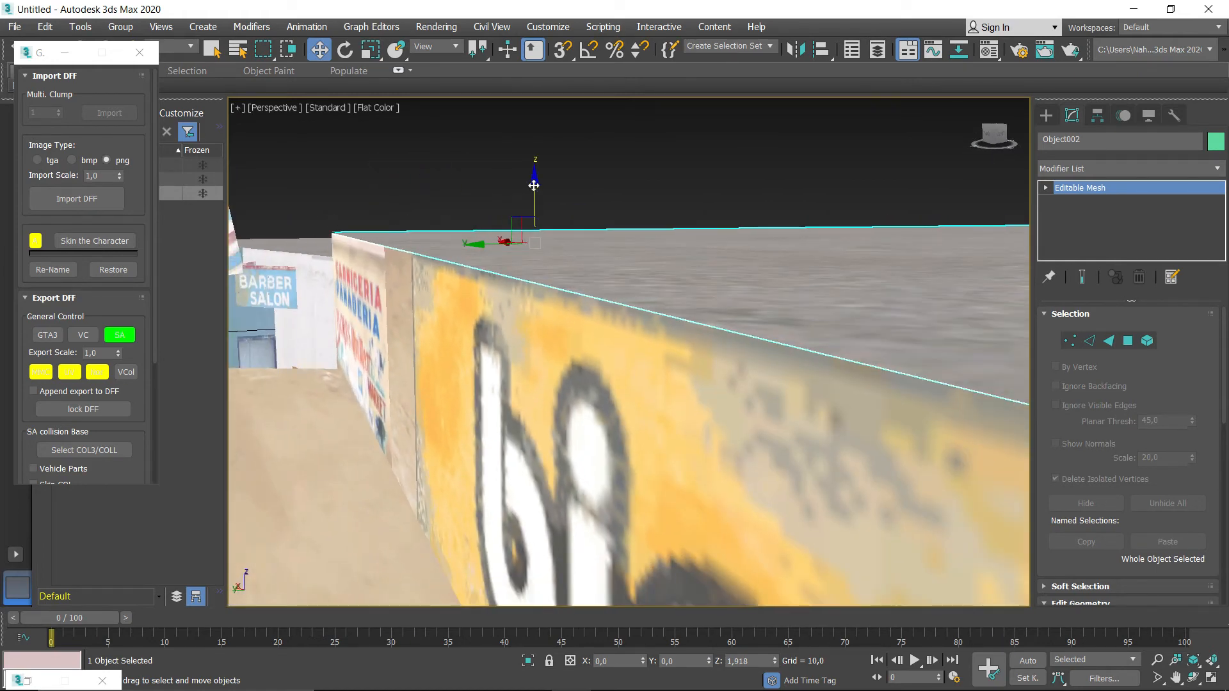
pyautogui.moveTo(523, 187); pyautogui.dragTo(527, 185)
pyautogui.keyDown('alt'); pyautogui.moveTo(524, 184); pyautogui.dragTo(551, 192, button='middle'); pyautogui.keyUp('alt')
pyautogui.scroll(-1, 510, 185)
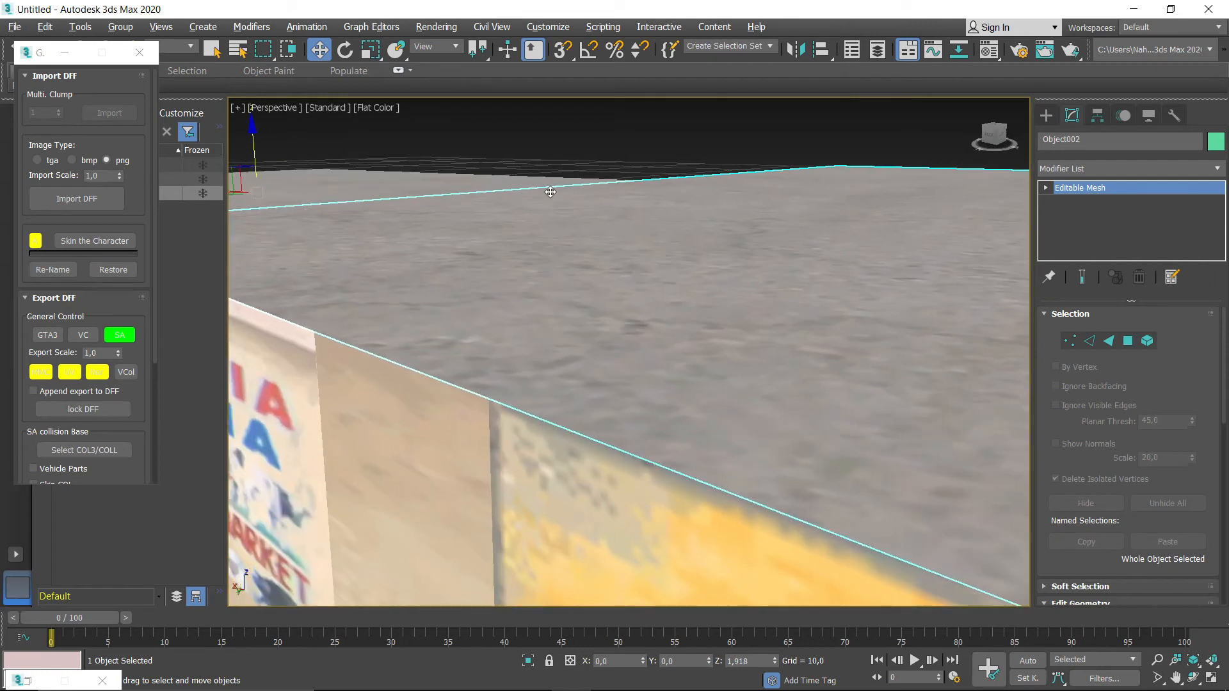
pyautogui.scroll(-3, 550, 192)
pyautogui.scroll(-5, 551, 192)
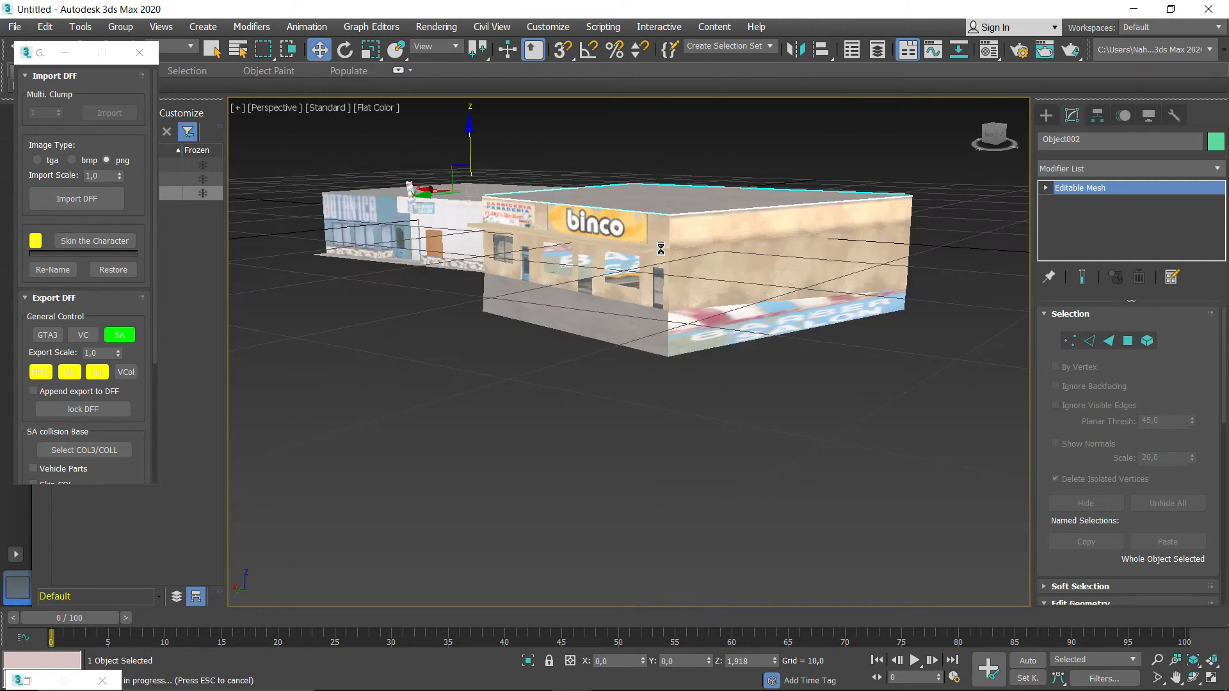
pyautogui.keyDown('alt'); pyautogui.moveTo(648, 275); pyautogui.dragTo(725, 273, button='middle'); pyautogui.keyUp('alt')
pyautogui.scroll(10, 551, 295)
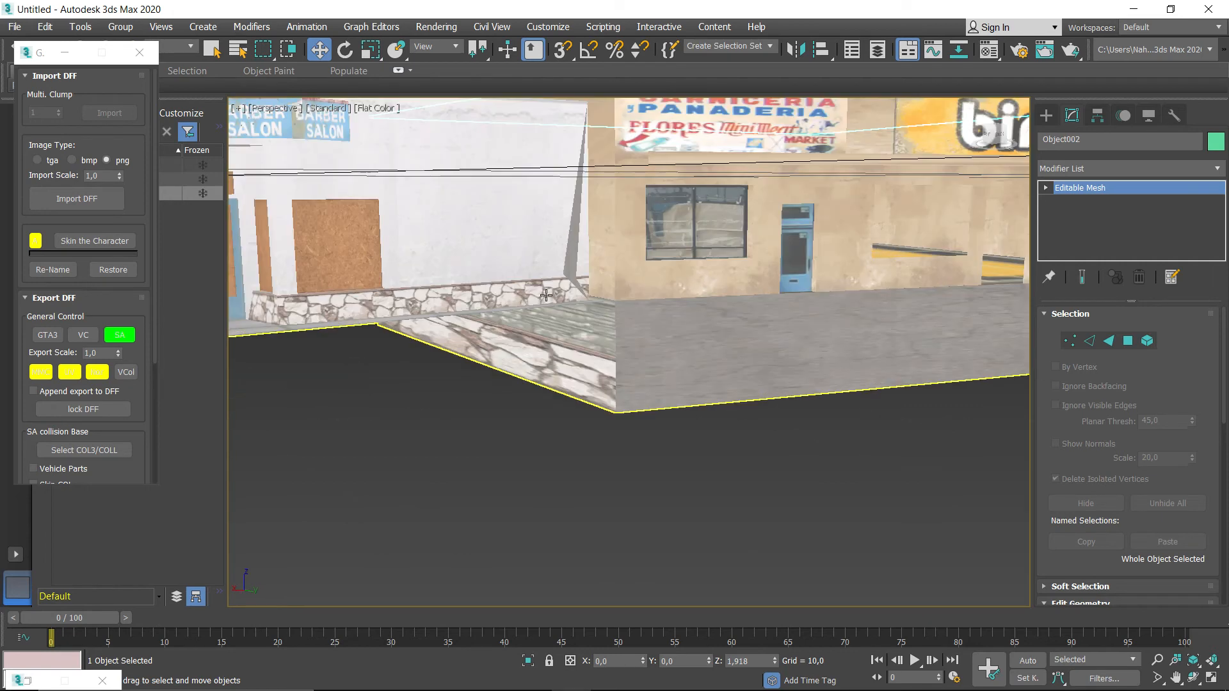
pyautogui.click(1070, 341)
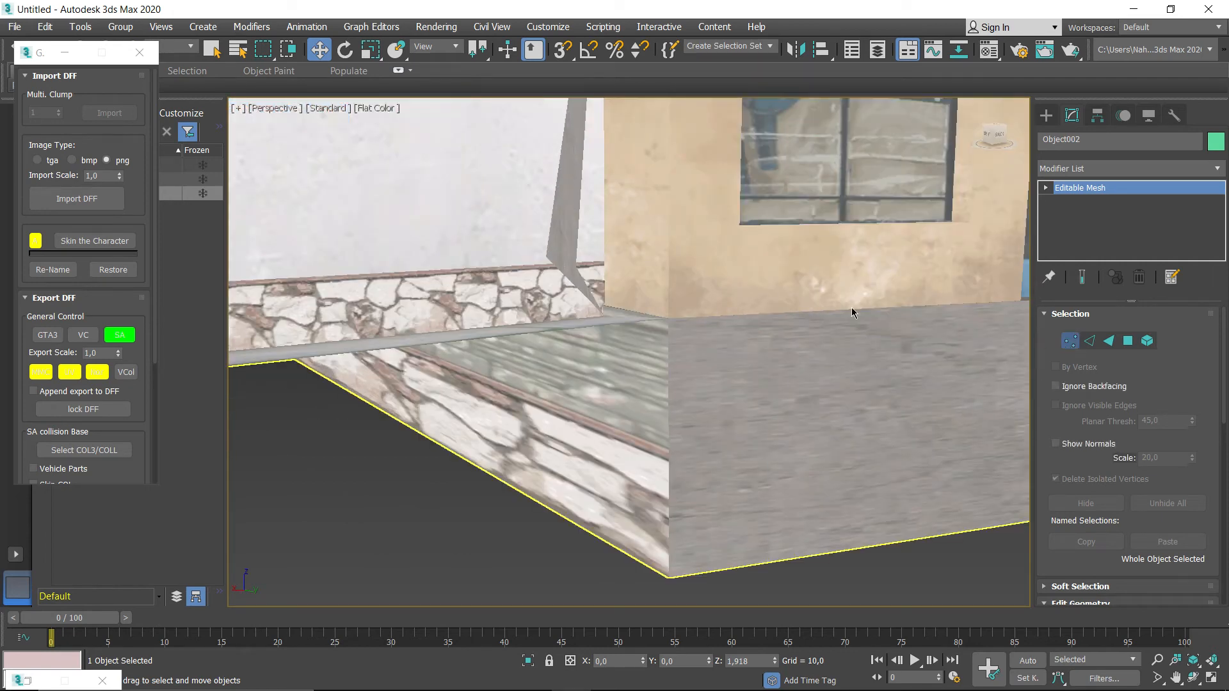
pyautogui.scroll(-10, 594, 279)
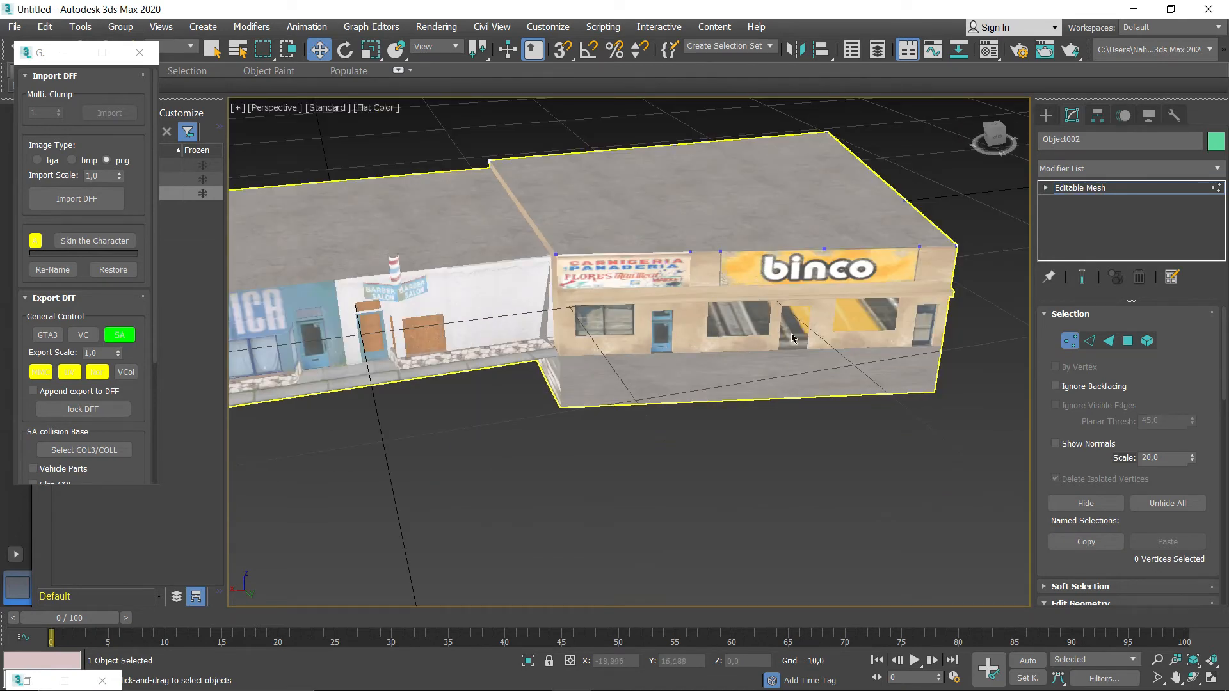
pyautogui.click(1069, 341)
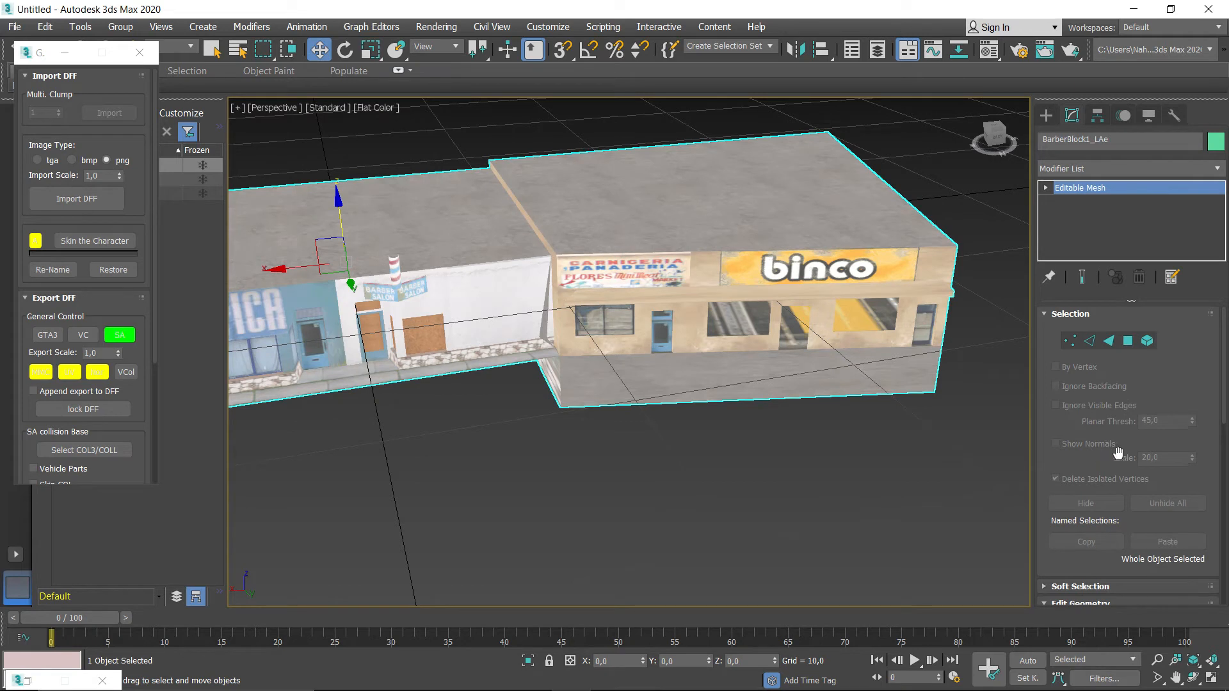
# - Attach the separate ceiling and roof slabs back to BarberBlock1_LAe
pyautogui.moveTo(1118, 453); pyautogui.dragTo(1104, 374)
pyautogui.click(1086, 497)
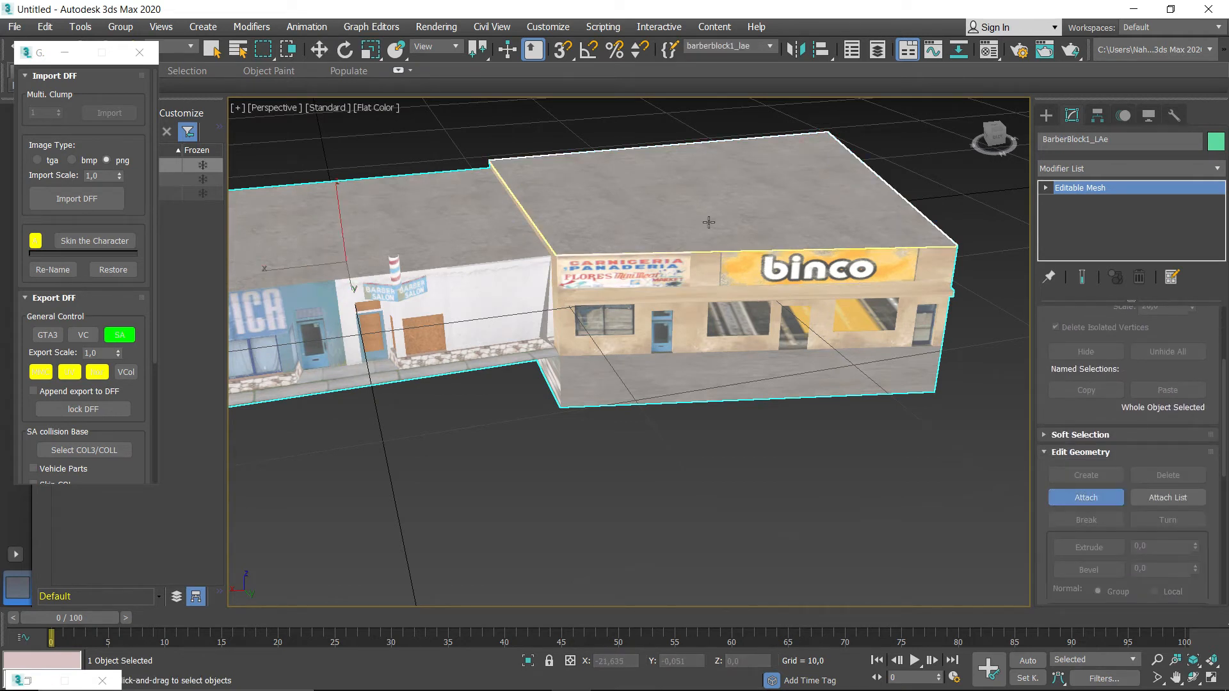
pyautogui.click(715, 265)
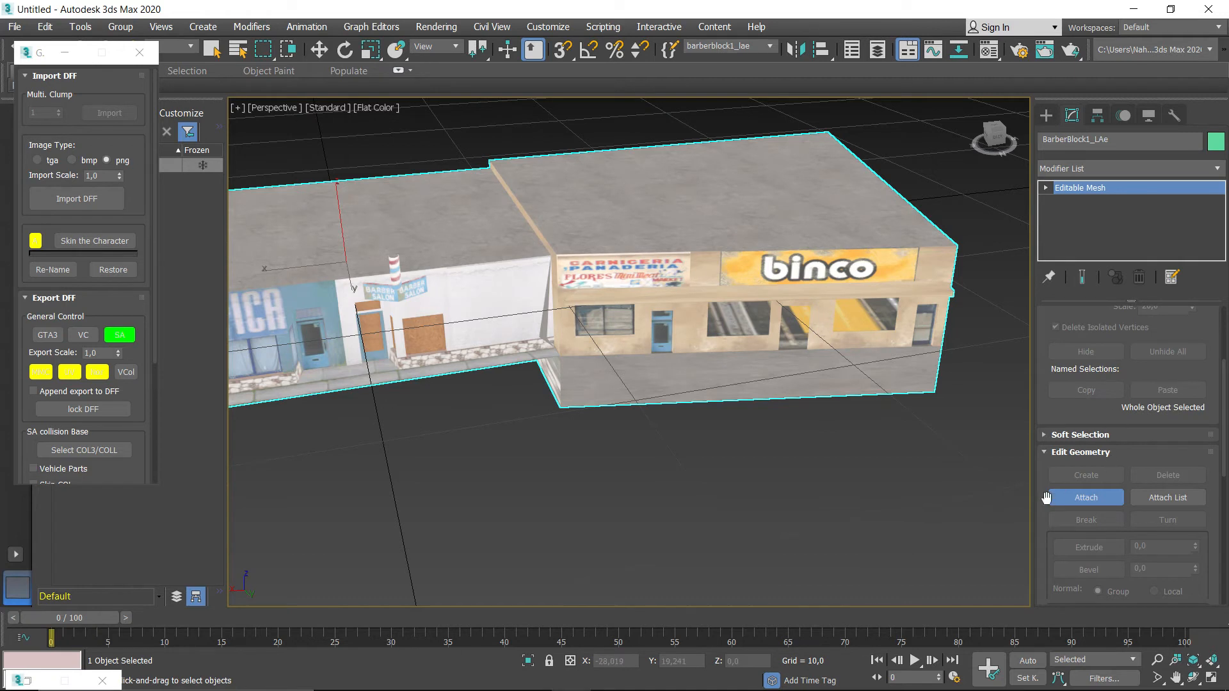
pyautogui.press('w')
pyautogui.scroll(5, 1051, 412)
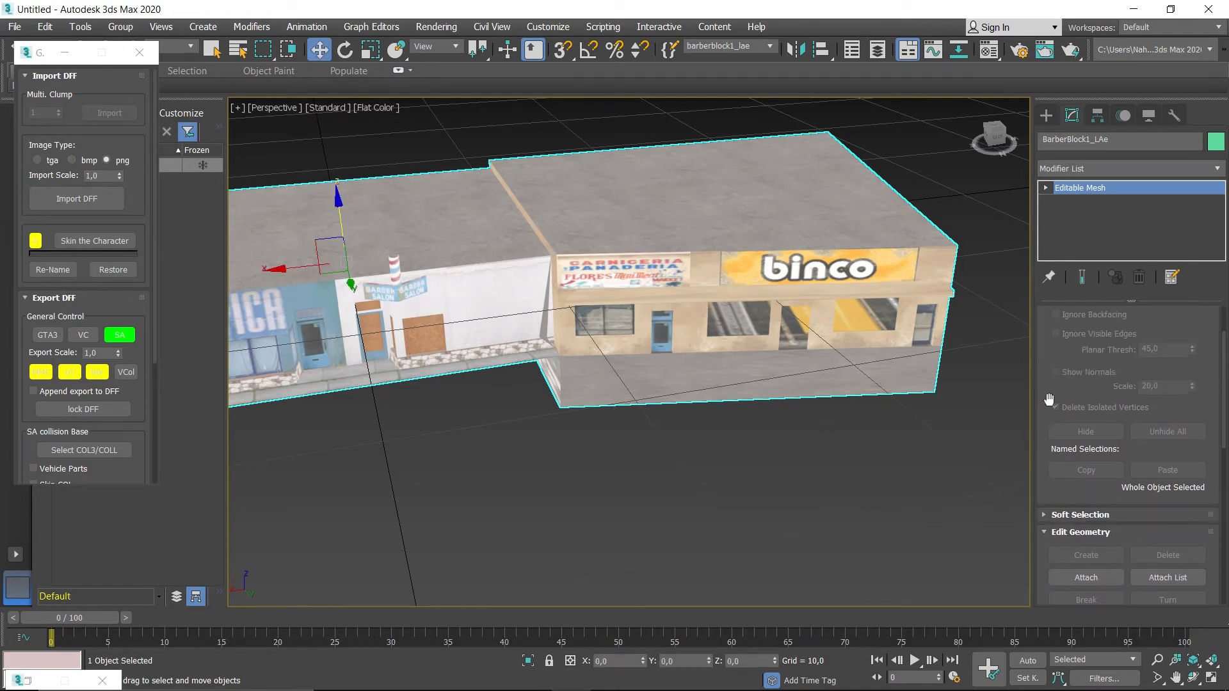
# - Move the vertex at the pavement's end beside the Carniceria shop corner along Y to 7,453
pyautogui.click(1076, 342)
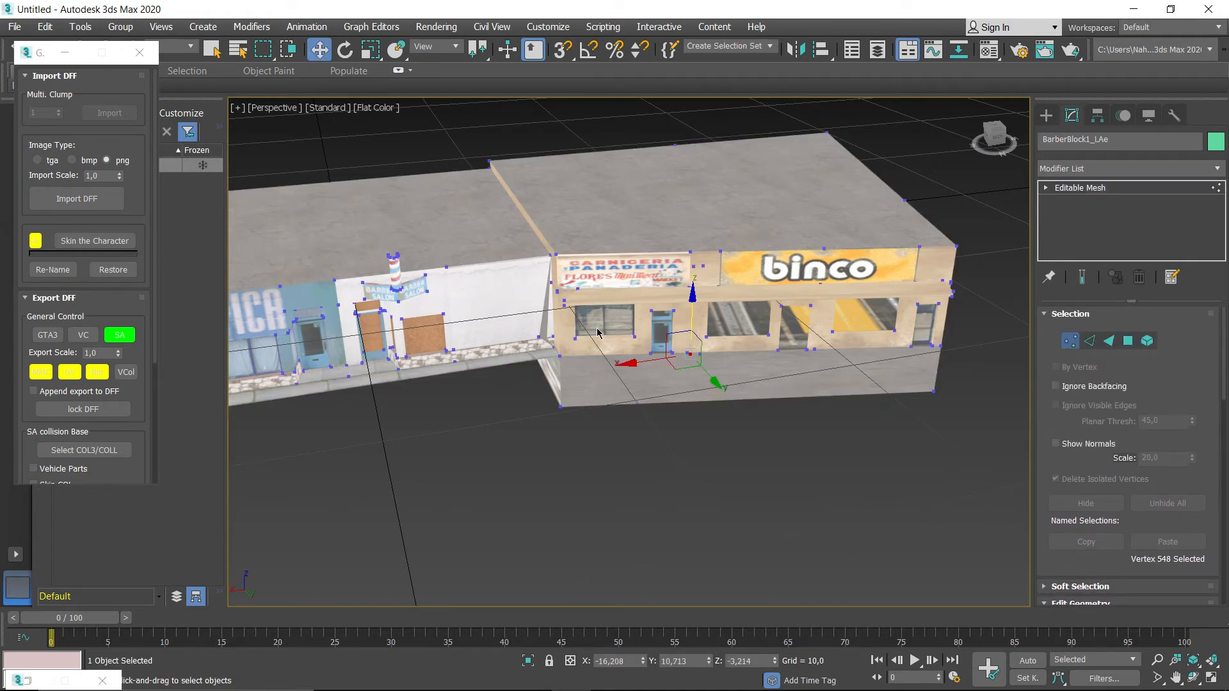
pyautogui.scroll(5, 515, 324)
pyautogui.moveTo(530, 350); pyautogui.dragTo(549, 365)
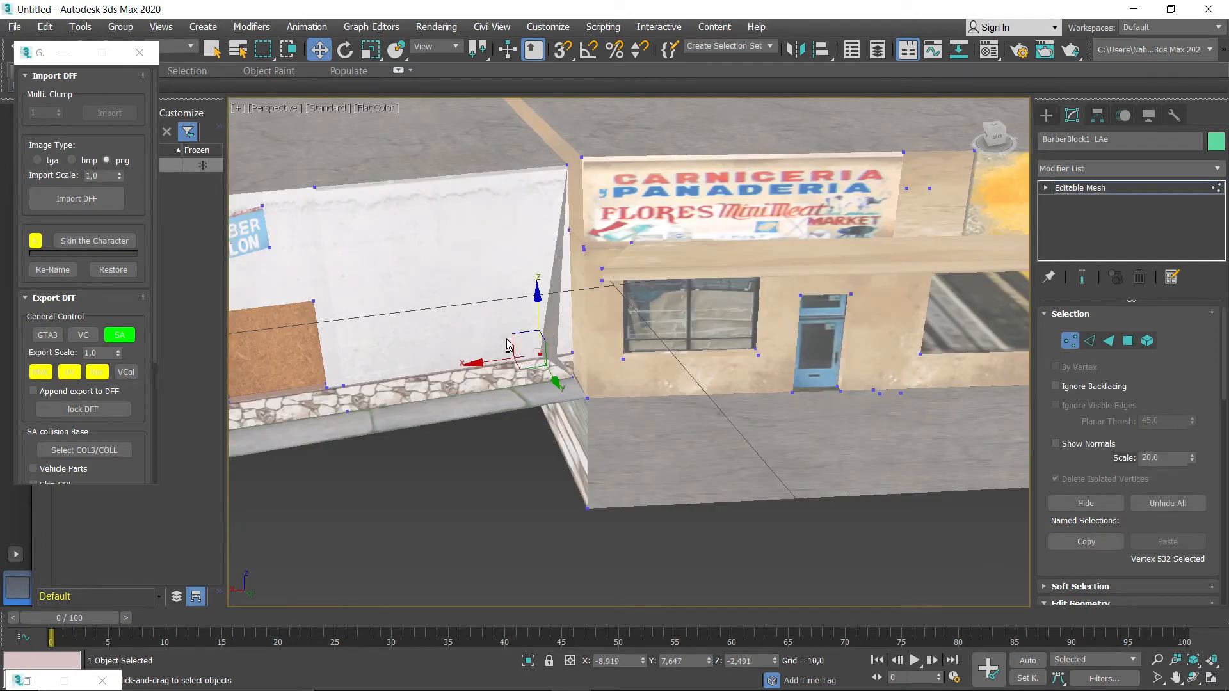
pyautogui.scroll(4, 506, 339)
pyautogui.keyDown('alt'); pyautogui.moveTo(548, 356); pyautogui.dragTo(657, 324, button='middle'); pyautogui.keyUp('alt')
pyautogui.moveTo(612, 360); pyautogui.dragTo(599, 361)
pyautogui.keyDown('alt'); pyautogui.moveTo(599, 361); pyautogui.dragTo(632, 346, button='middle'); pyautogui.keyUp('alt')
# - Select the lower corner vertex of the pavement by the Carniceria shop, inspect the shopfront around it and leave vertex editing
pyautogui.scroll(-3, 632, 346)
pyautogui.keyDown('alt'); pyautogui.moveTo(748, 355); pyautogui.dragTo(723, 363, button='middle'); pyautogui.keyUp('alt')
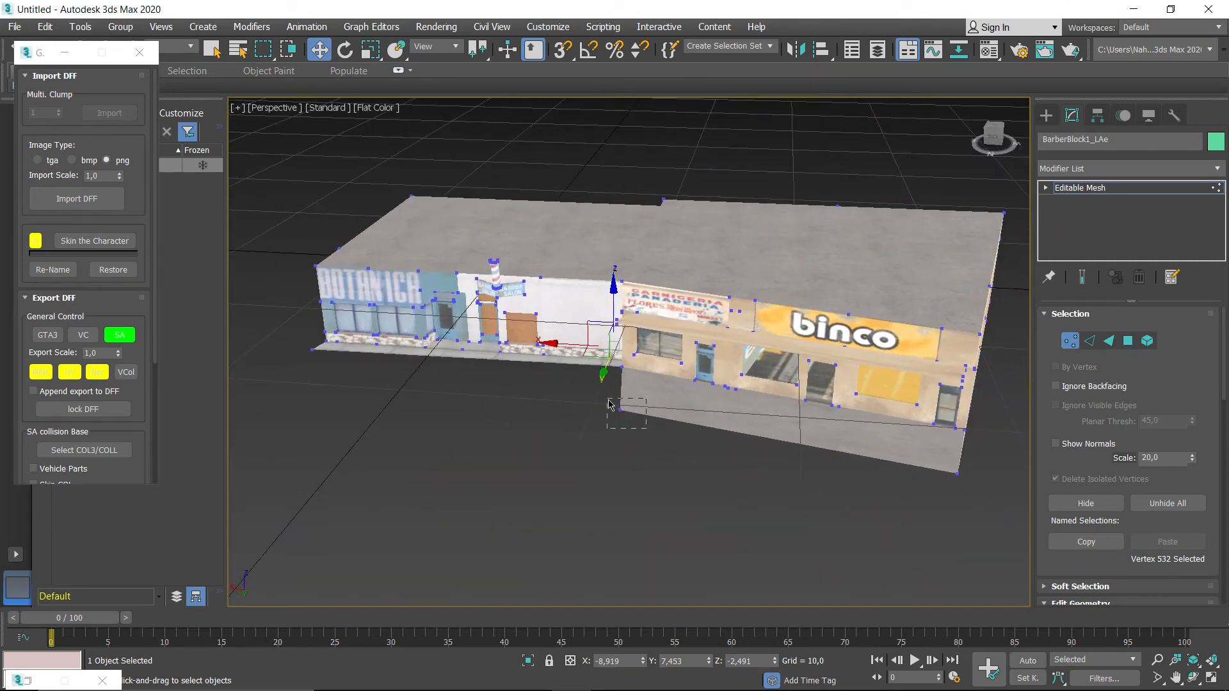
pyautogui.keyDown('ctrl'); pyautogui.moveTo(608, 405); pyautogui.dragTo(608, 403); pyautogui.keyUp('ctrl')
pyautogui.keyDown('alt'); pyautogui.moveTo(715, 443); pyautogui.dragTo(805, 340, button='middle'); pyautogui.keyUp('alt')
pyautogui.scroll(5, 770, 332)
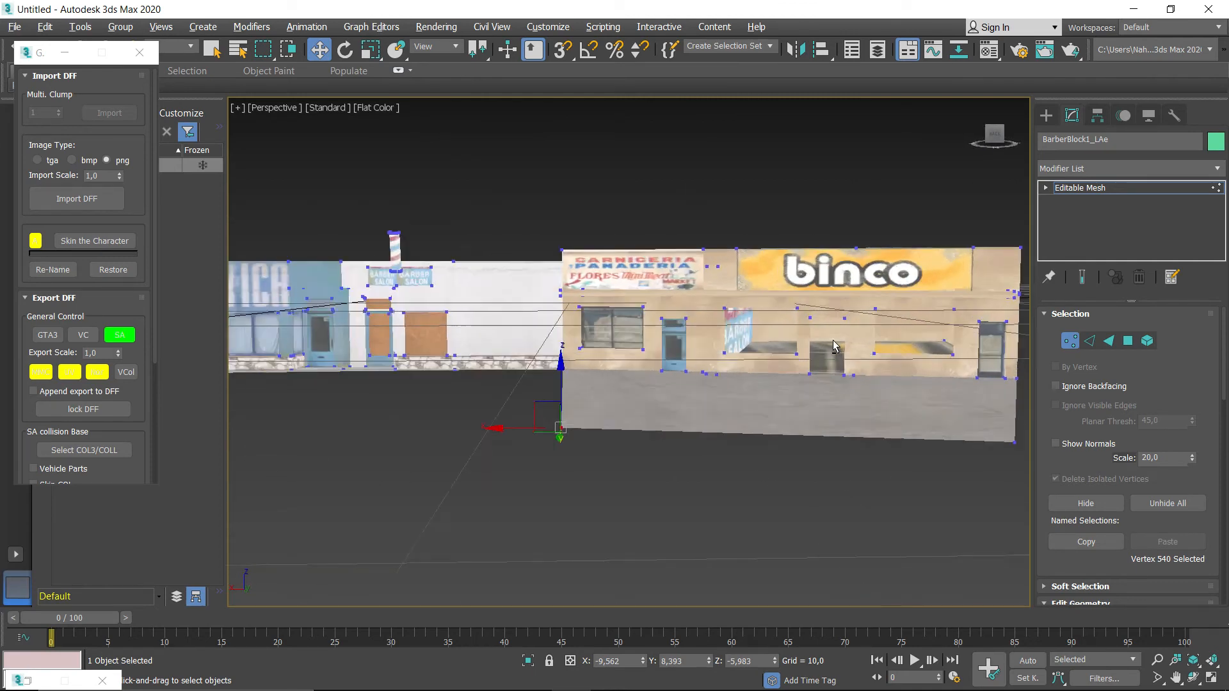
pyautogui.moveTo(700, 331)
pyautogui.mouseDown(button='middle')
pyautogui.moveTo(599, 315)
pyautogui.moveTo(644, 321)
pyautogui.moveTo(674, 378)
pyautogui.moveTo(637, 333)
pyautogui.moveTo(569, 311)
pyautogui.moveTo(598, 326)
pyautogui.moveTo(683, 321)
pyautogui.moveTo(679, 340)
pyautogui.moveTo(702, 333)
pyautogui.mouseUp(button='middle')
pyautogui.scroll(-4, 895, 417)
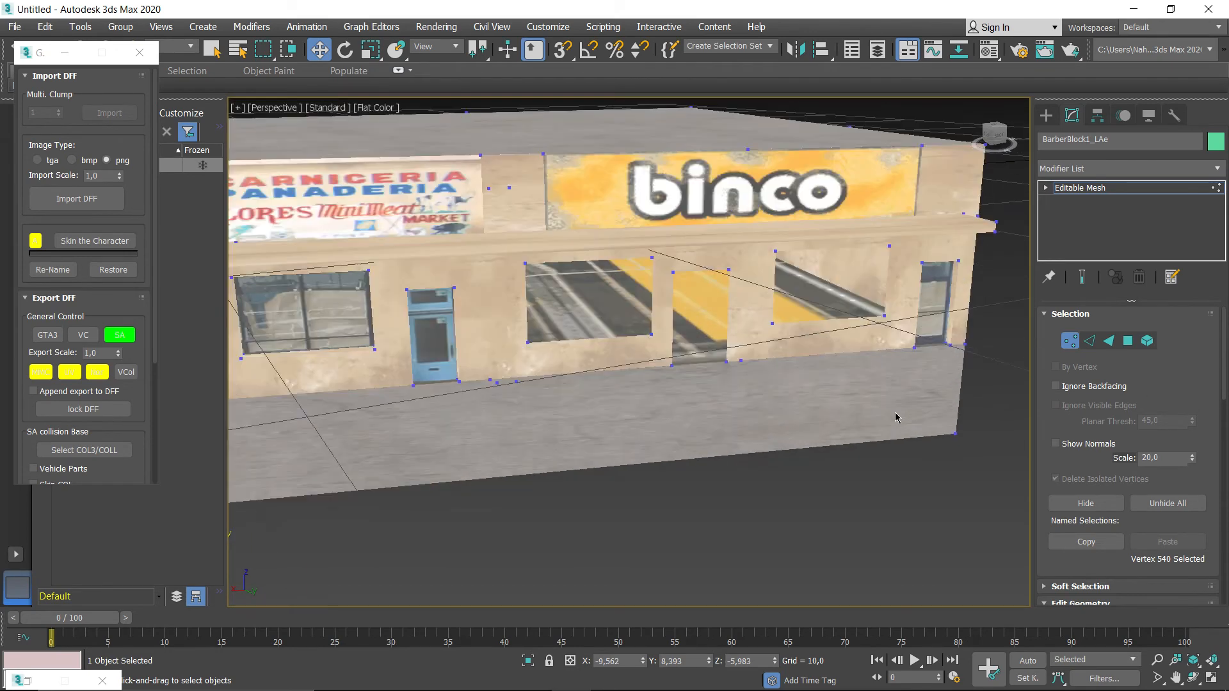
pyautogui.scroll(-2, 896, 417)
pyautogui.click(1069, 341)
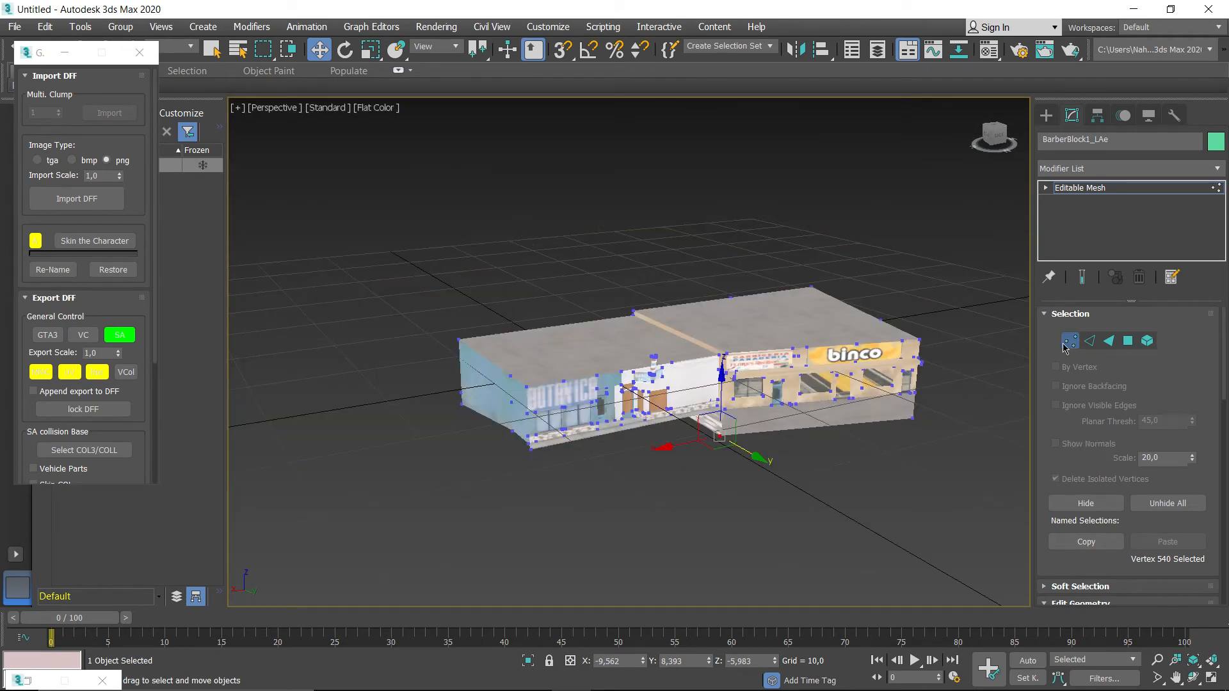
pyautogui.moveTo(869, 401); pyautogui.dragTo(817, 407, button='middle')
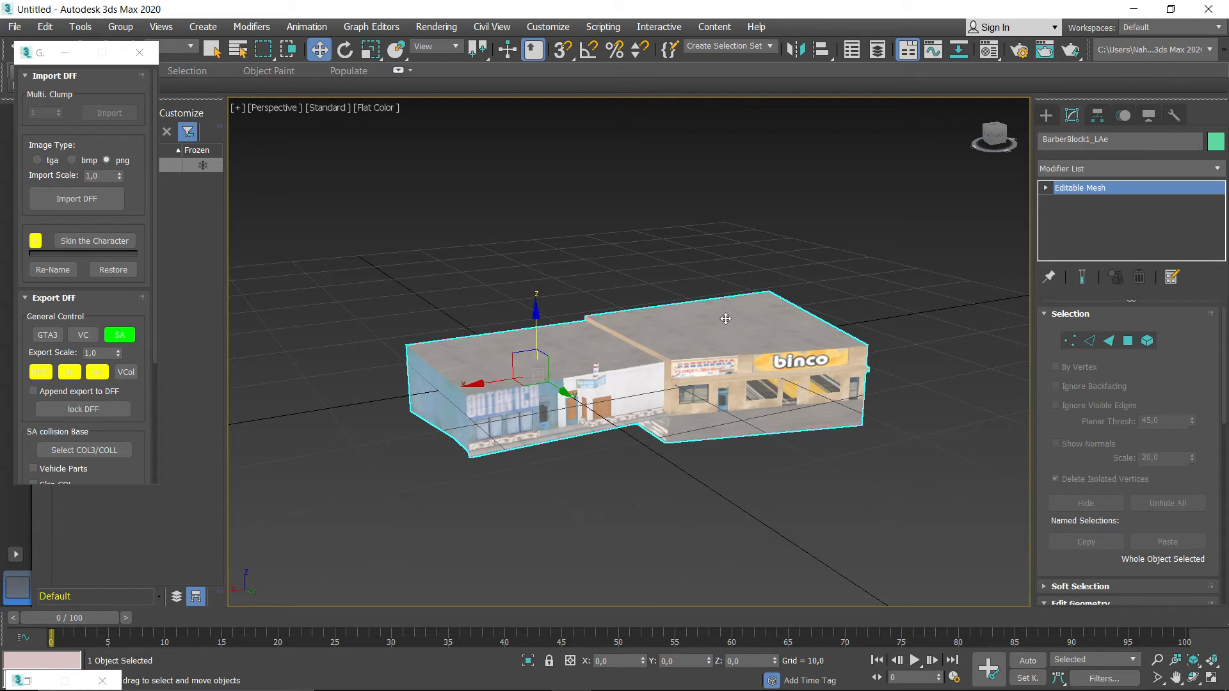
# - Minimize the GTA tools window and close the Move Transform Type-In dialog
pyautogui.click(64, 53)
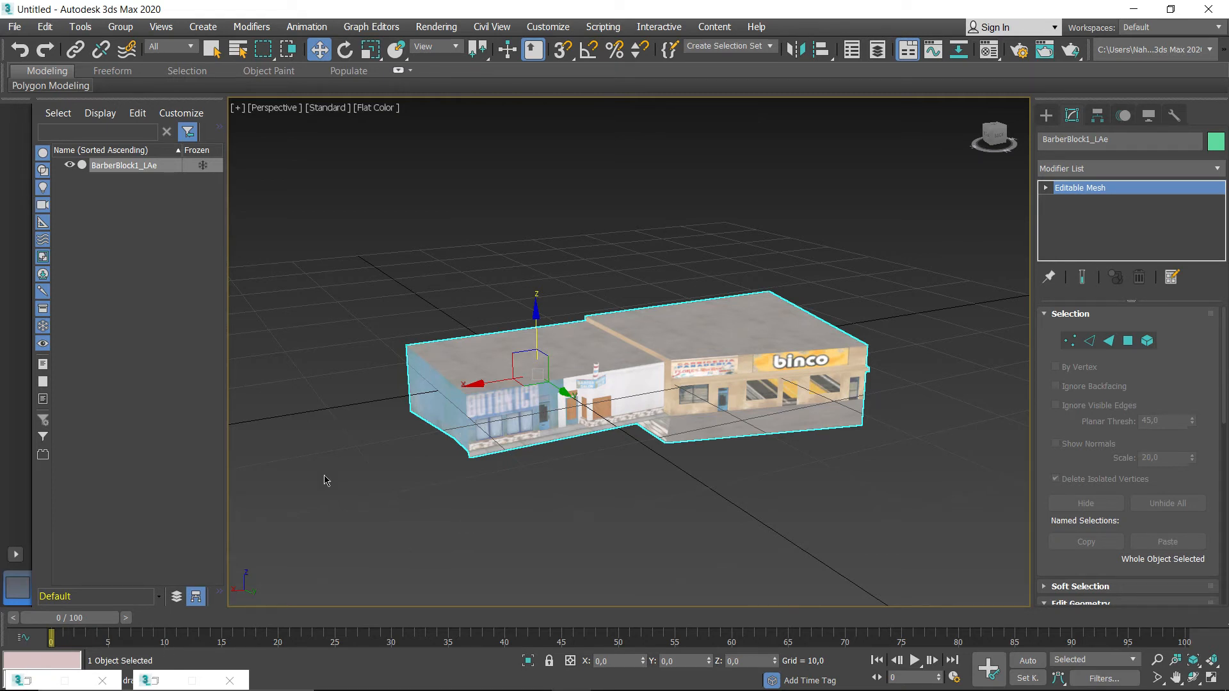
pyautogui.click(22, 679)
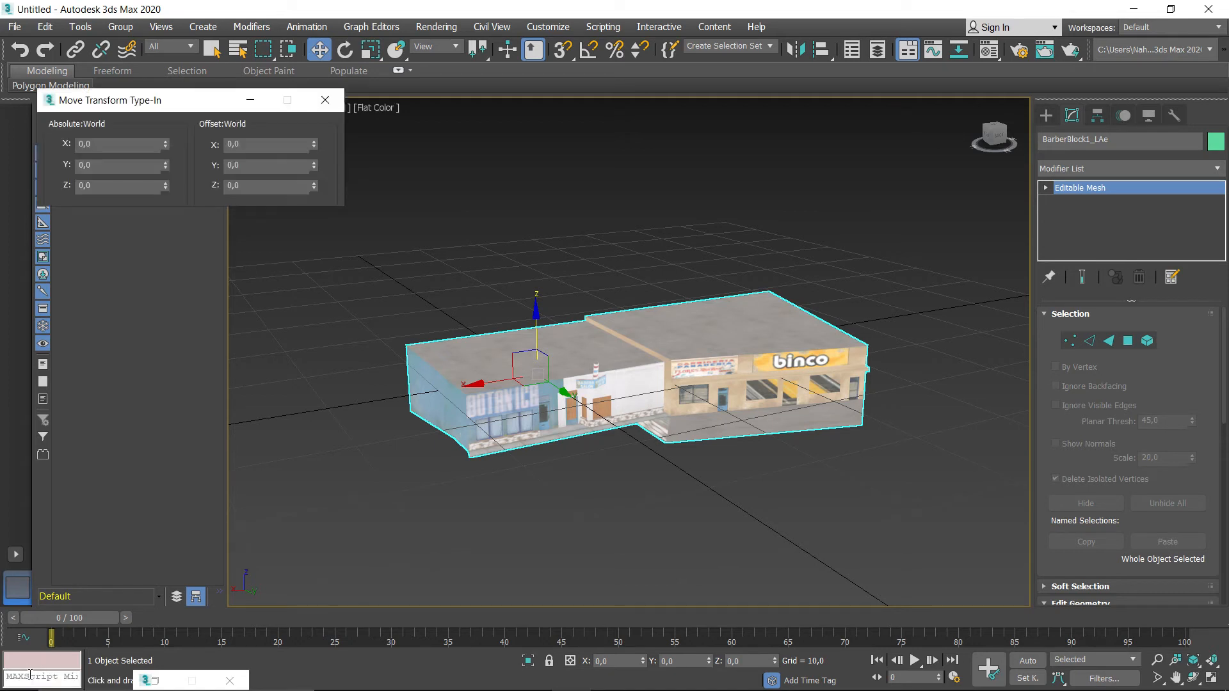
pyautogui.click(325, 100)
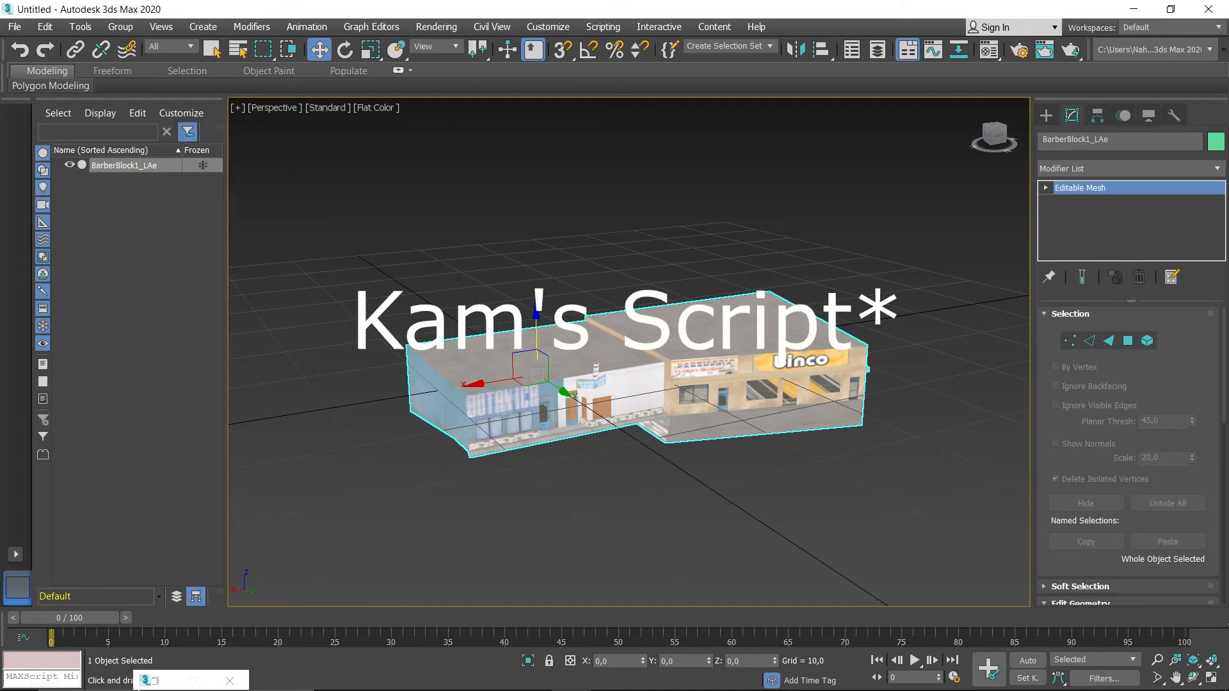
# - Review the Export DFF options in Kam's Script and put its window away
pyautogui.click(162, 680)
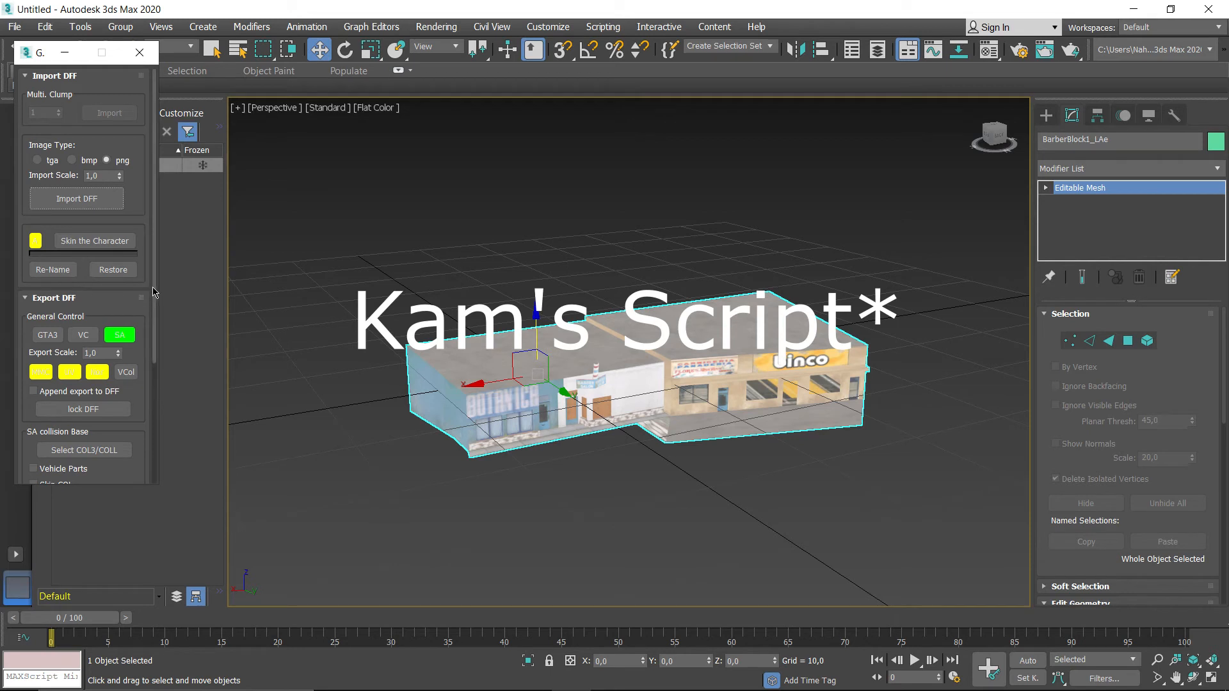
pyautogui.scroll(-3, 147, 329)
pyautogui.scroll(-3, 147, 329)
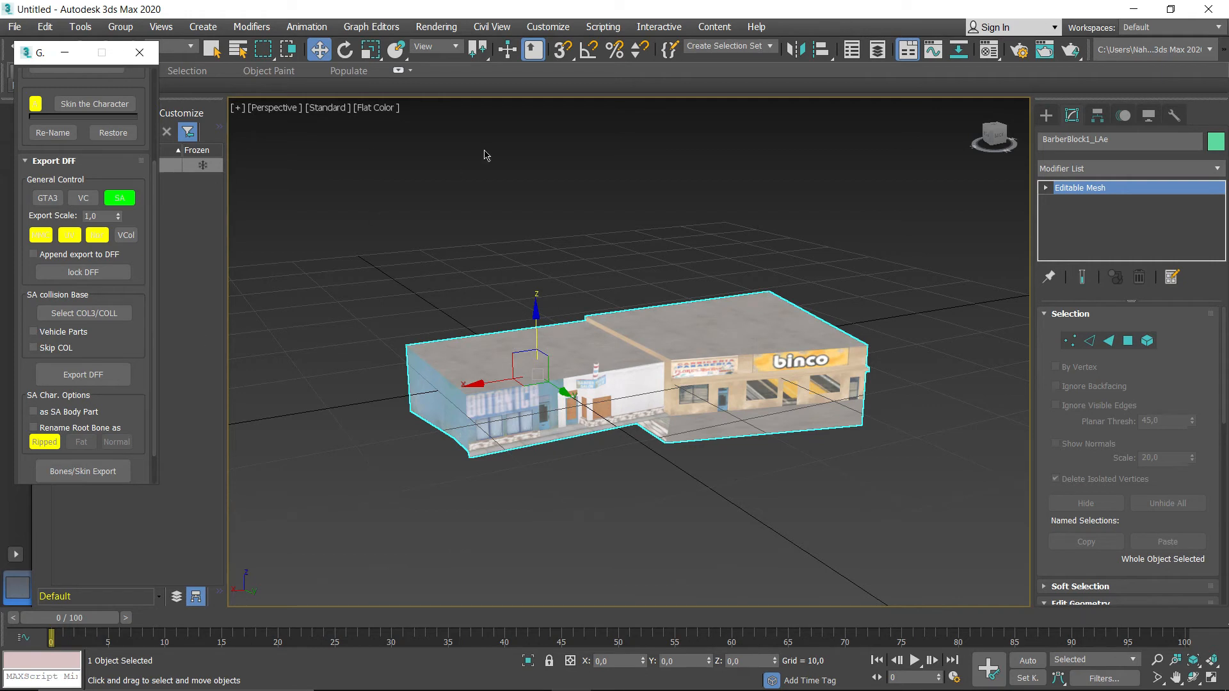
pyautogui.click(64, 52)
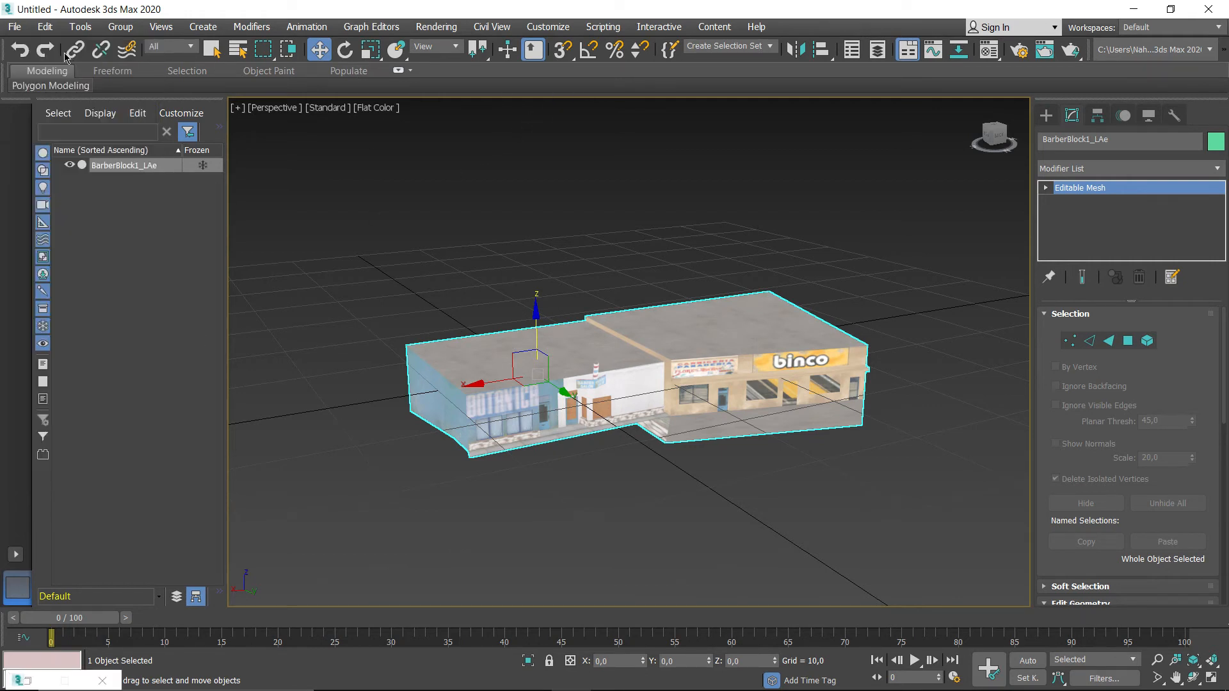
# - Run the export_DFF.ms script from the GTA DEV folder inside the gta folder in Documents
pyautogui.click(596, 27)
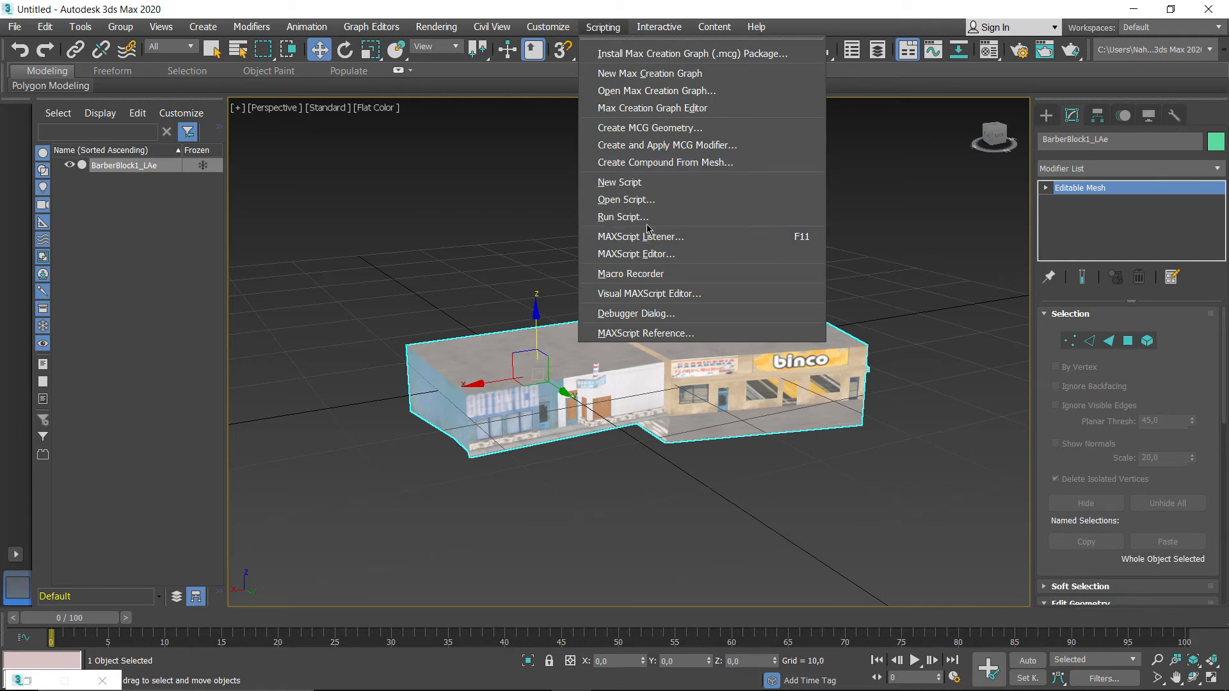
pyautogui.click(622, 217)
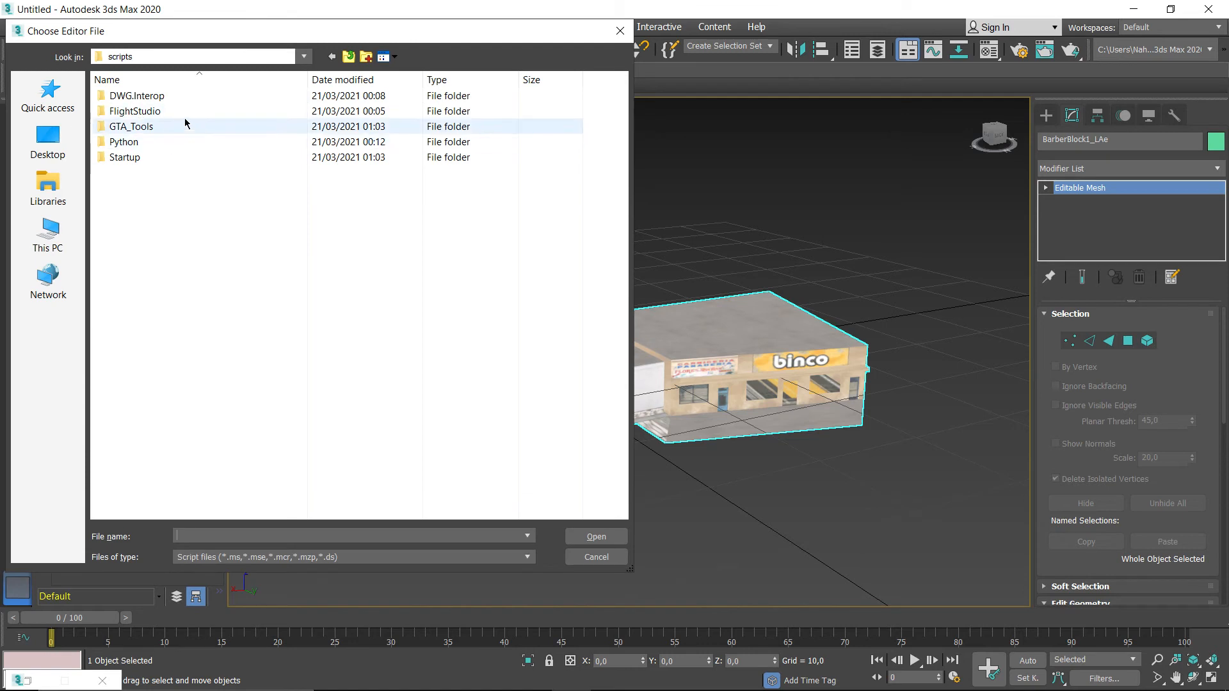
pyautogui.click(48, 189)
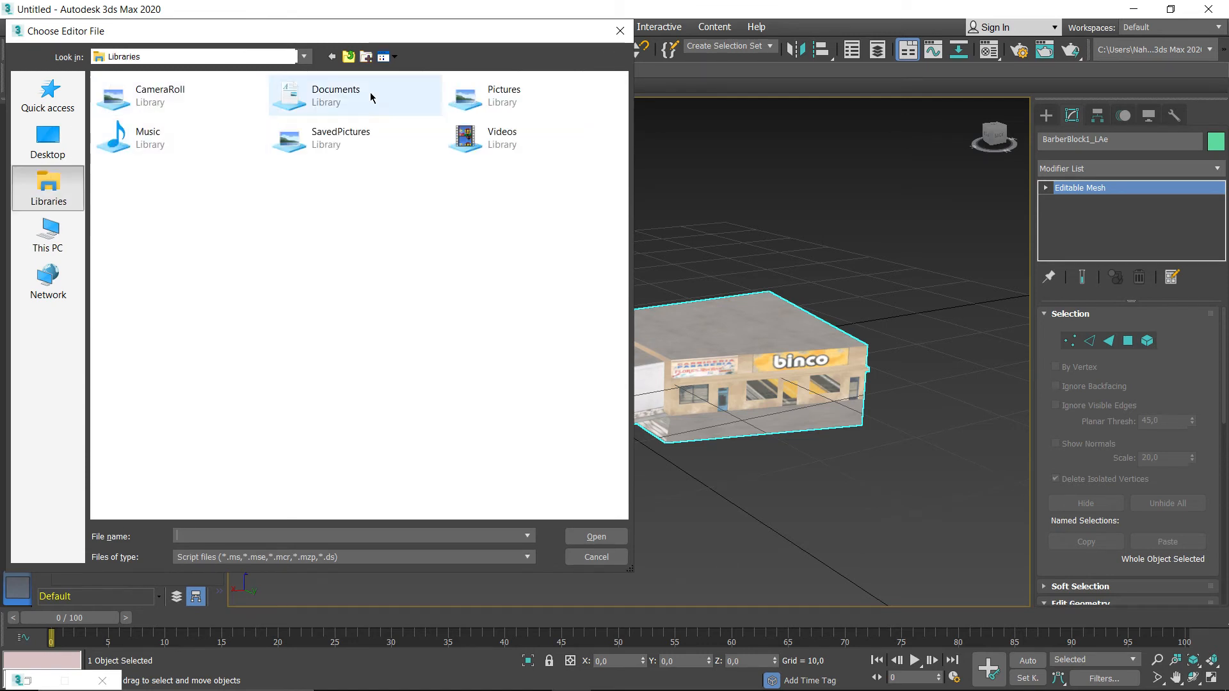
pyautogui.doubleClick(338, 100)
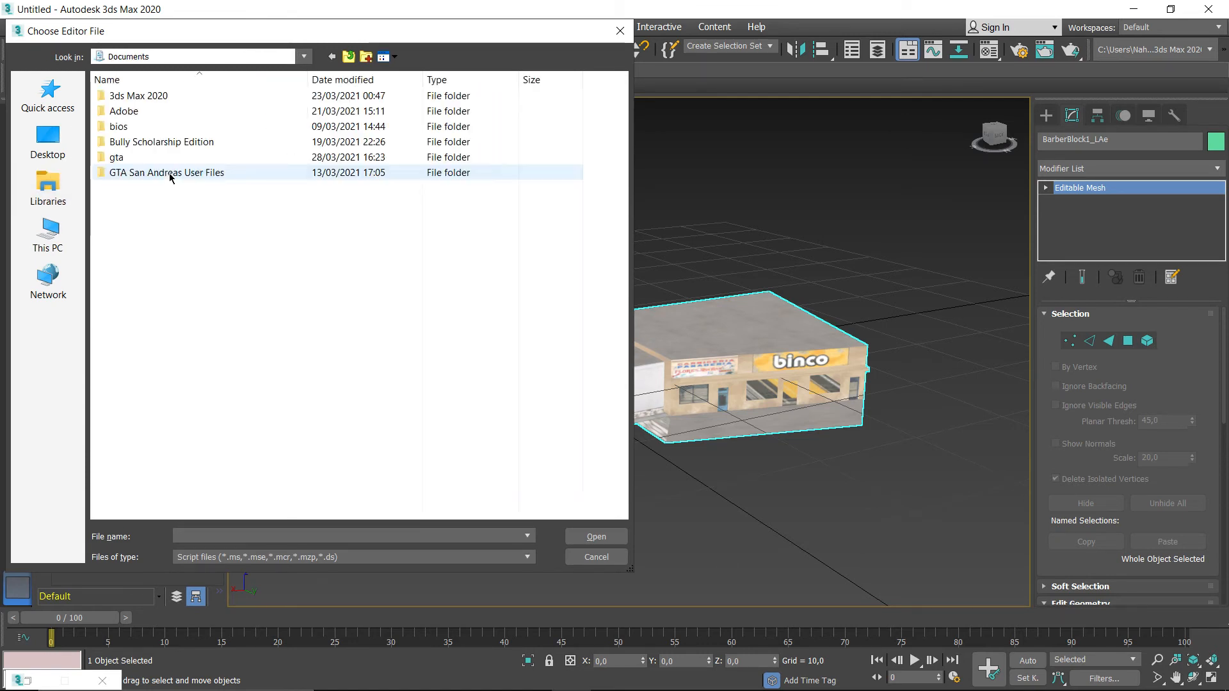
pyautogui.doubleClick(104, 158)
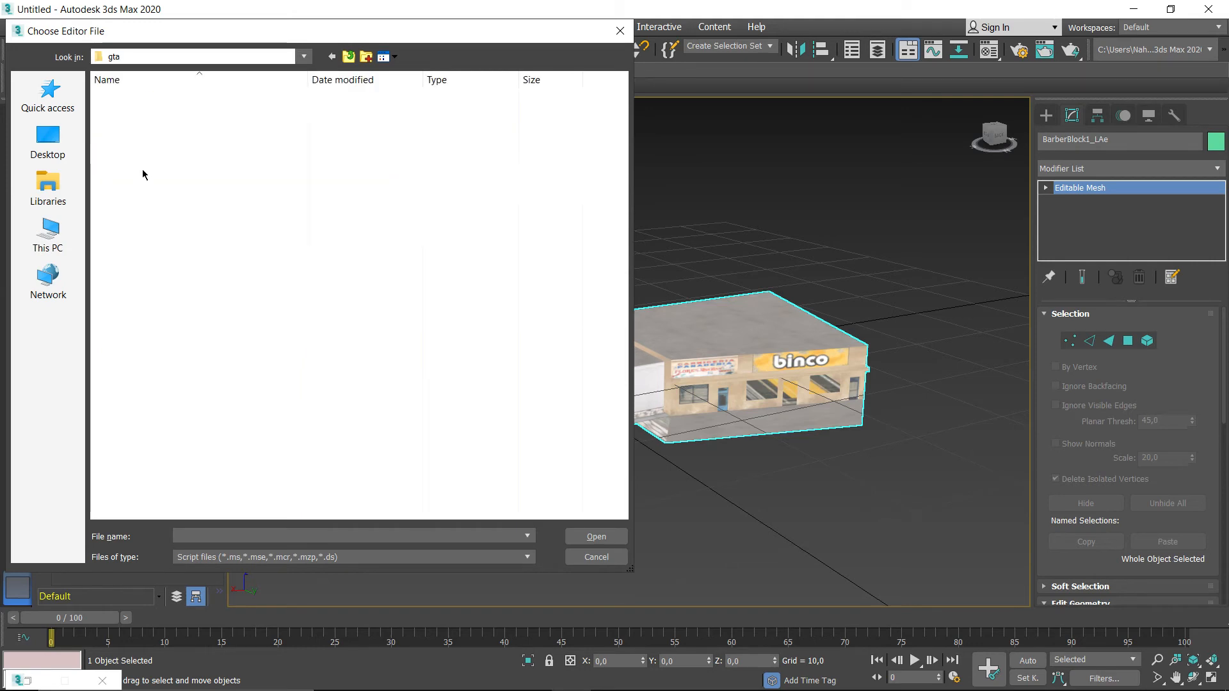
pyautogui.doubleClick(149, 146)
pyautogui.doubleClick(126, 251)
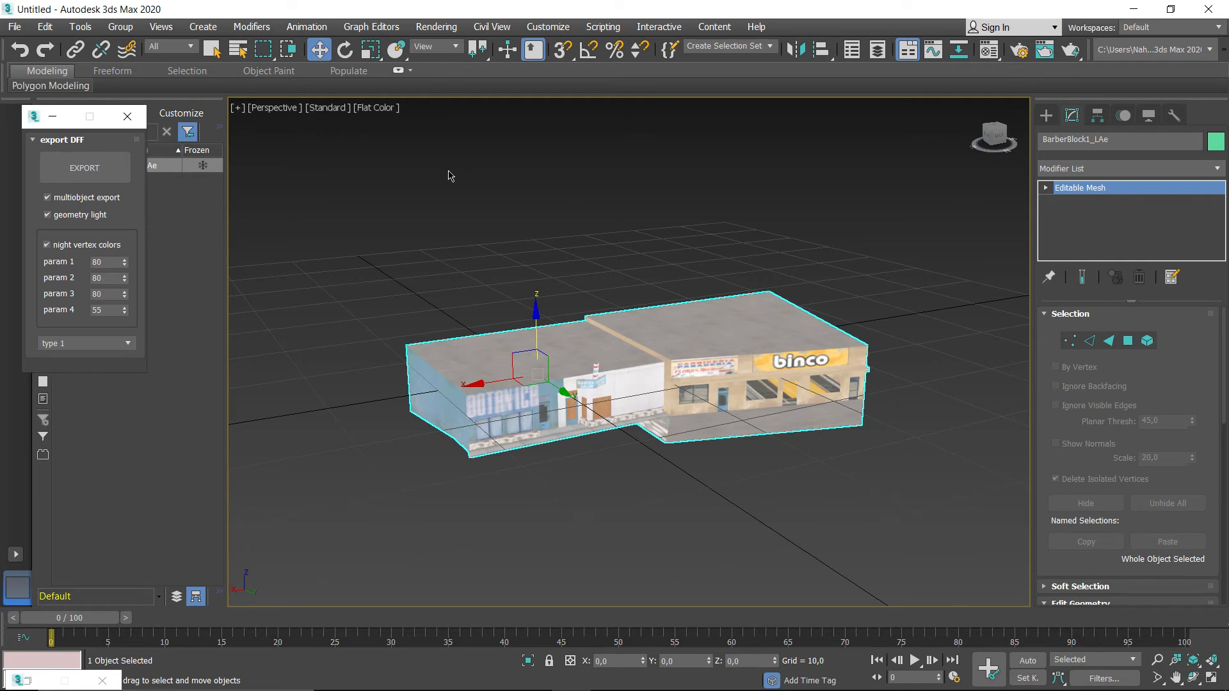
# - Export the BarberBlock1_LAe building as a DFF model to the Desktop, keeping the script's default export settings
pyautogui.click(99, 165)
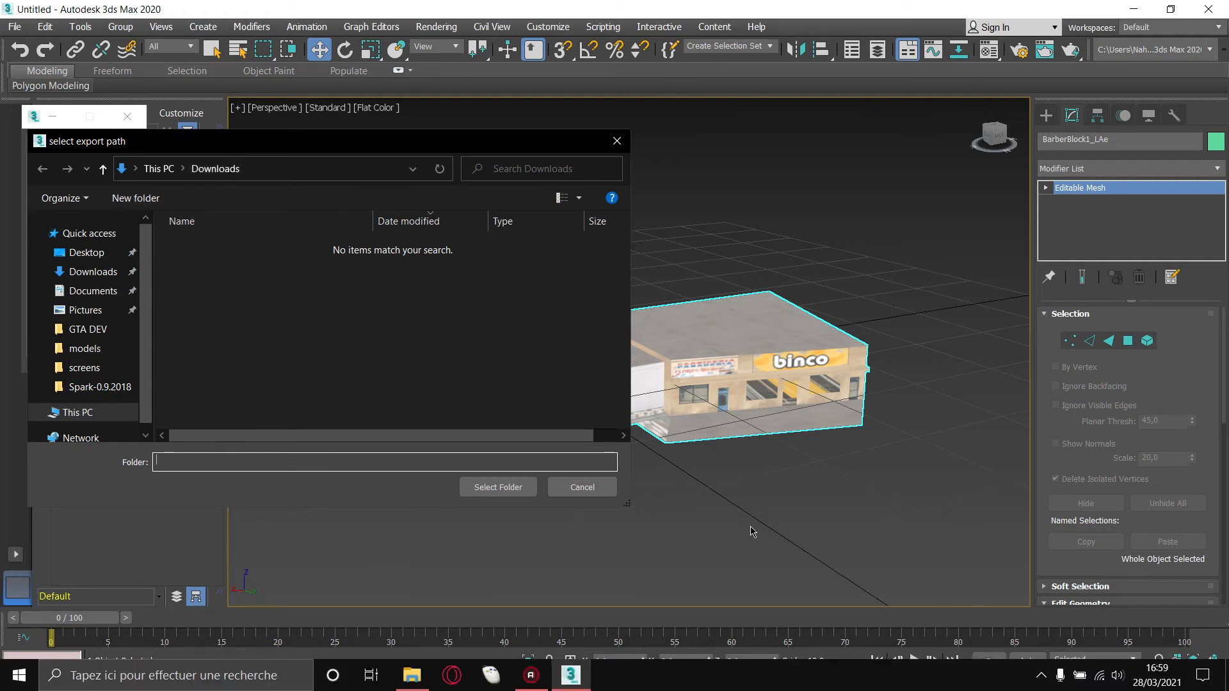
pyautogui.click(86, 252)
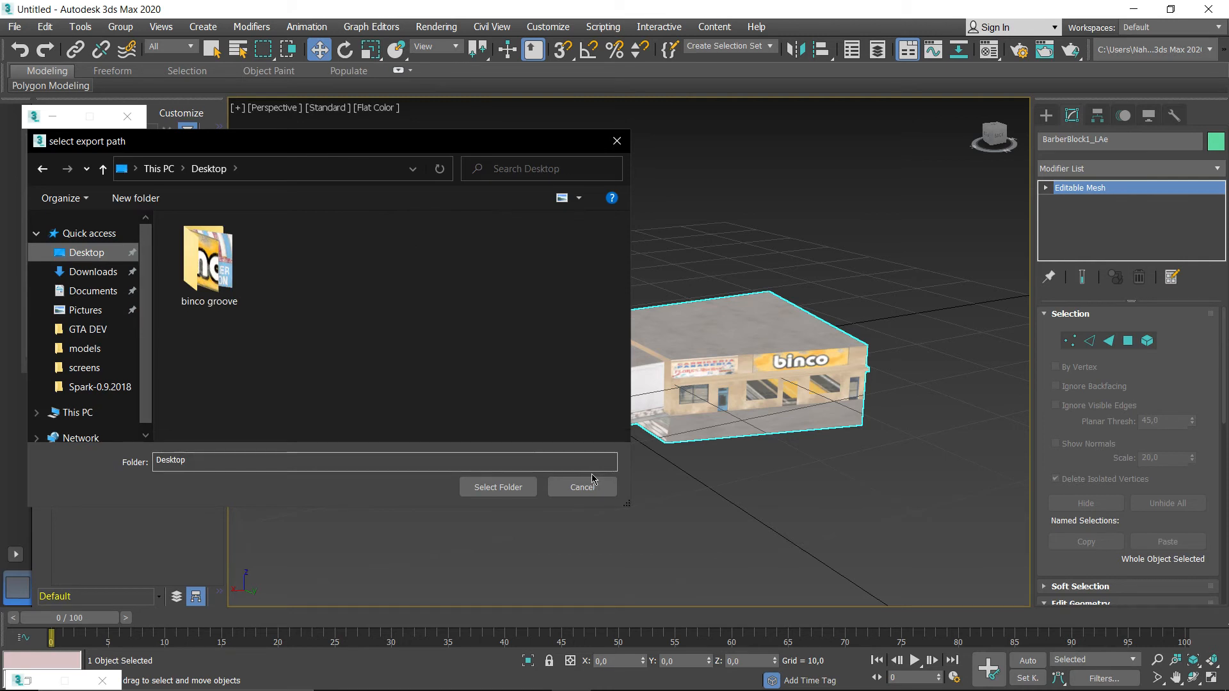
pyautogui.click(490, 488)
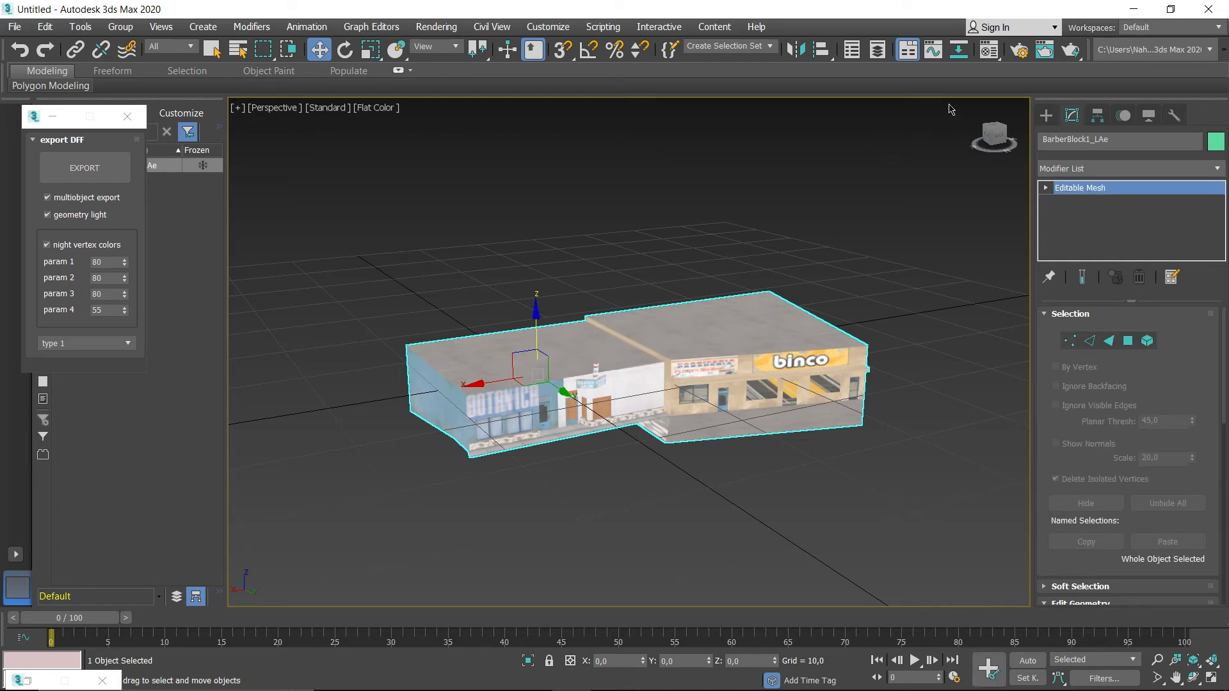
# - Switch to the binco groove folder, copy templae2land.txd onto the desktop and minimize the folder window
pyautogui.click(1130, 15)
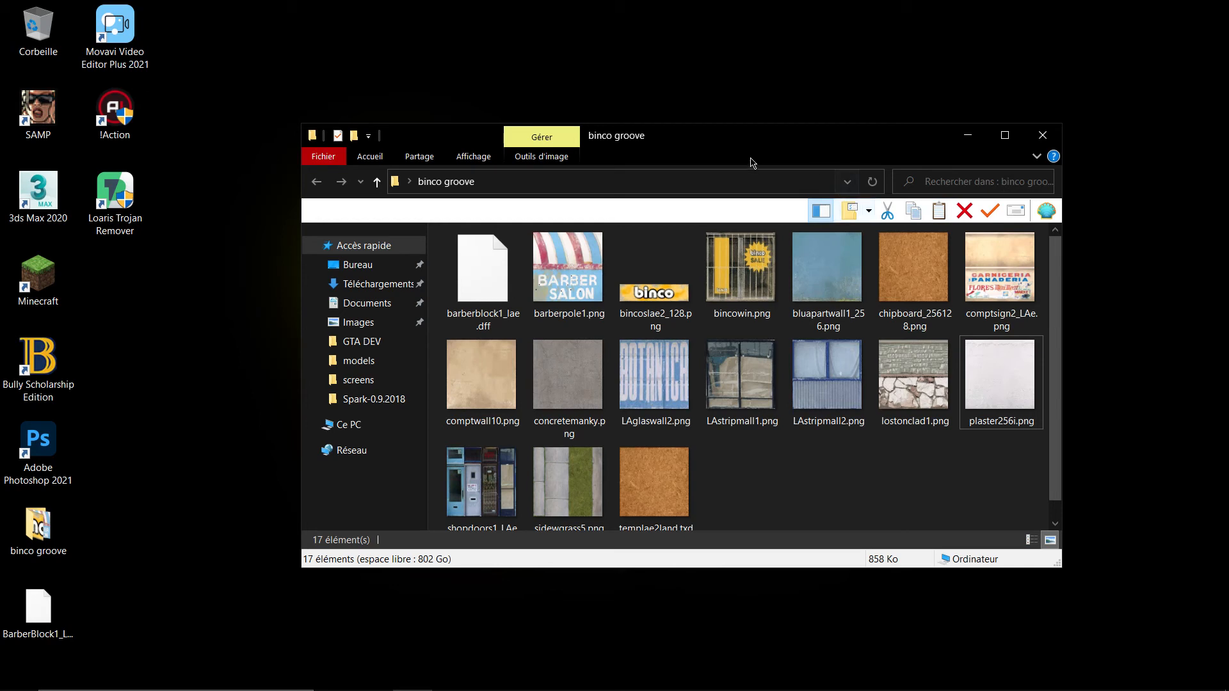
pyautogui.click(659, 495)
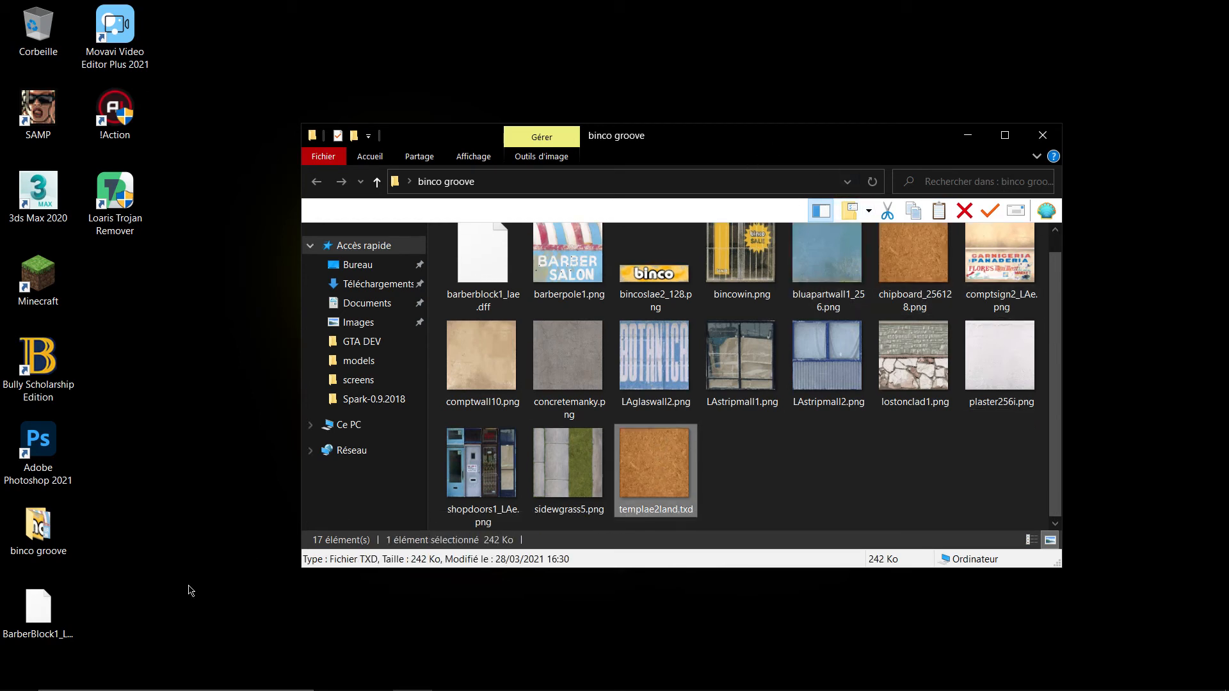
pyautogui.click(144, 602)
pyautogui.hotkey('ctrl', 'v')
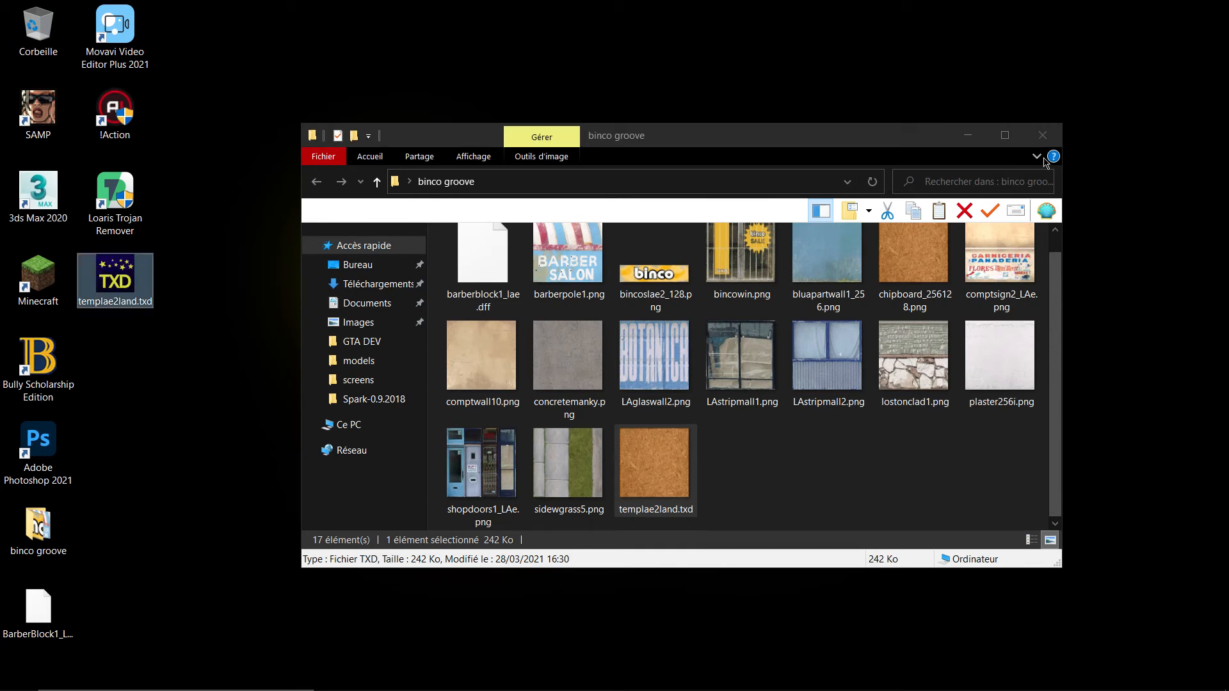
pyautogui.click(967, 135)
# - Place BarberBlock1_LAe.dff and templae2land.txd side by side in an empty area of the desktop
pyautogui.moveTo(87, 291); pyautogui.dragTo(723, 192)
pyautogui.moveTo(668, 160); pyautogui.dragTo(877, 244)
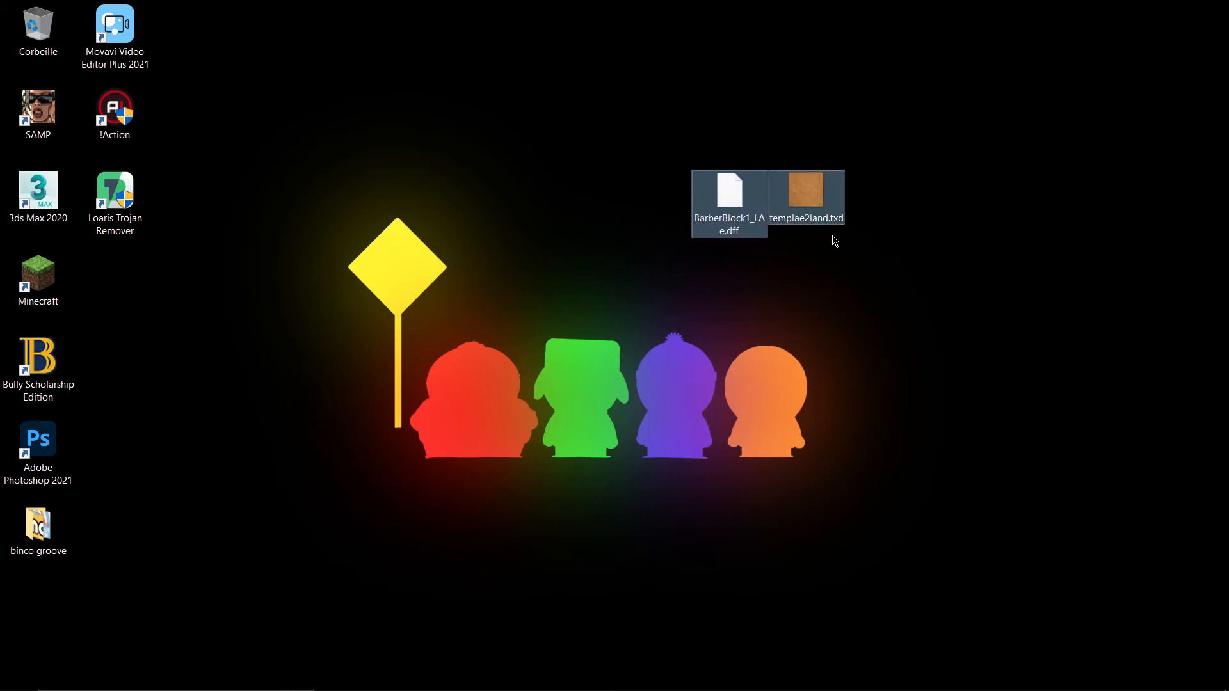
pyautogui.moveTo(887, 257); pyautogui.dragTo(716, 178)
# - Launch kdffgui.exe from the kdfff25 folder in Documents, under gta and GTA DEV
pyautogui.click(411, 675)
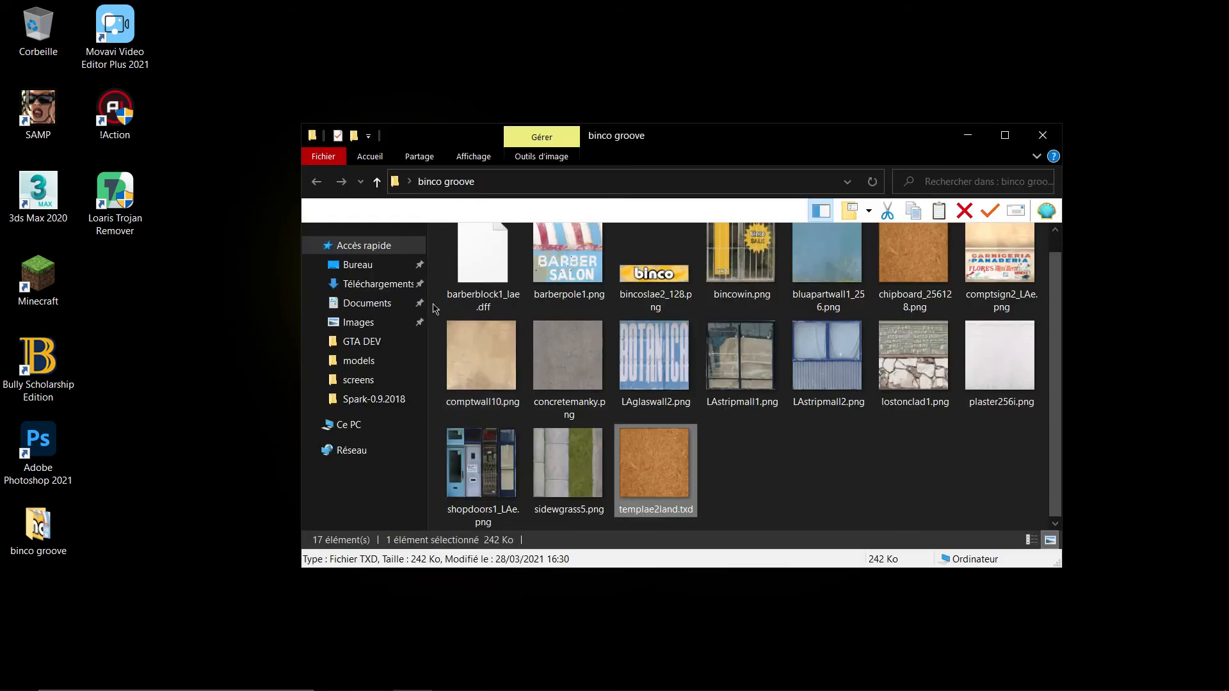
pyautogui.click(370, 298)
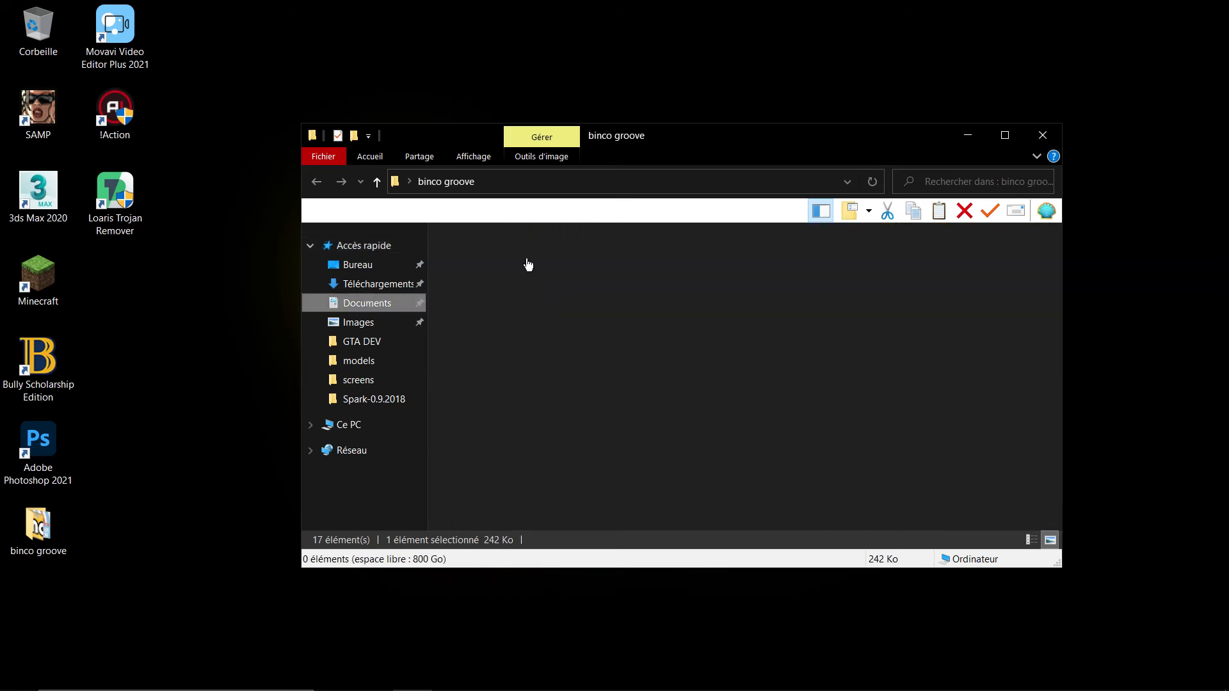
pyautogui.click(477, 328)
pyautogui.doubleClick(477, 328)
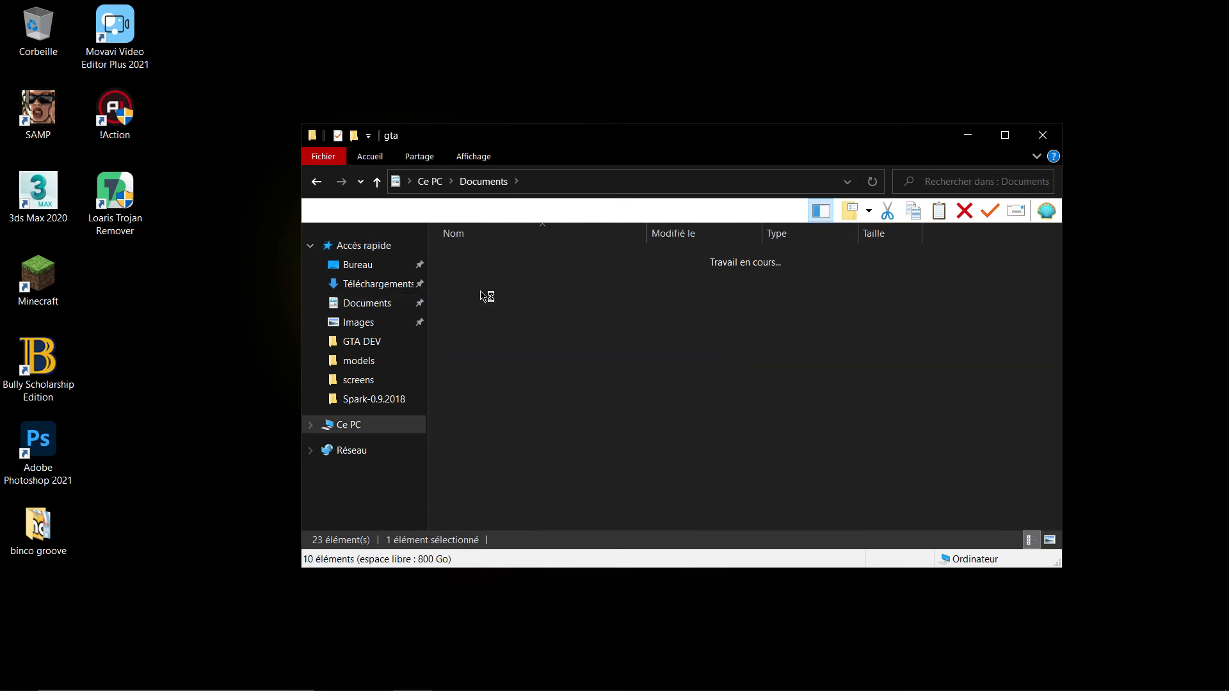
pyautogui.doubleClick(481, 313)
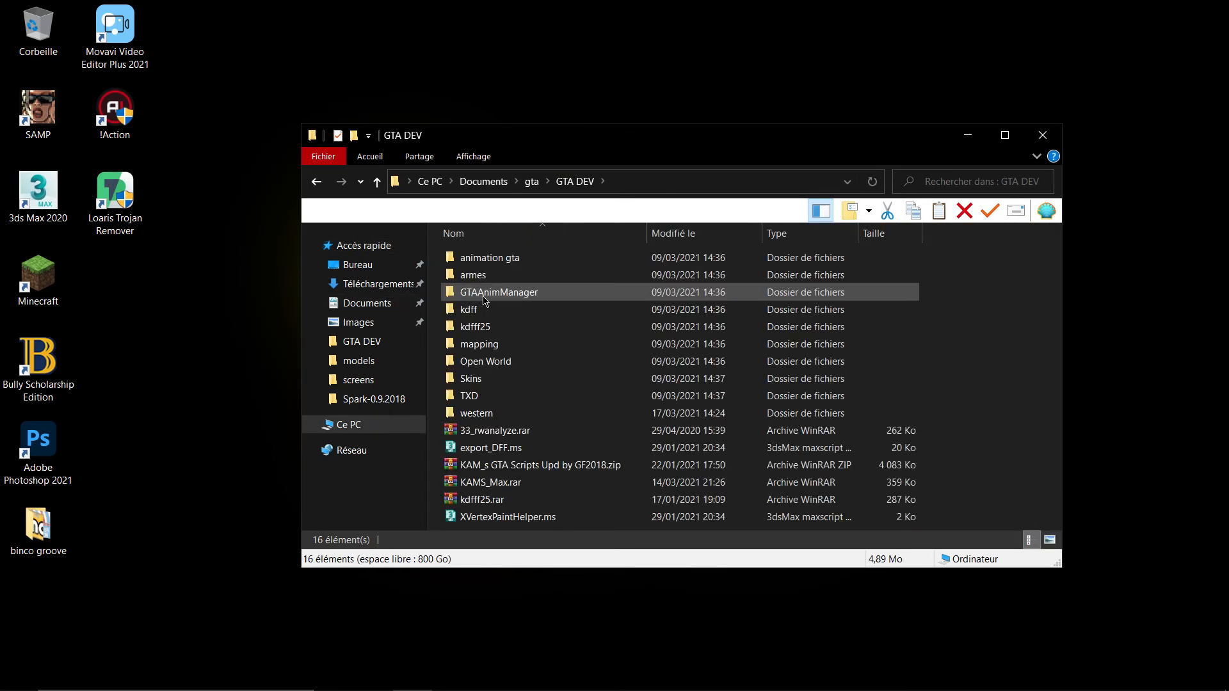
pyautogui.click(480, 328)
pyautogui.doubleClick(480, 328)
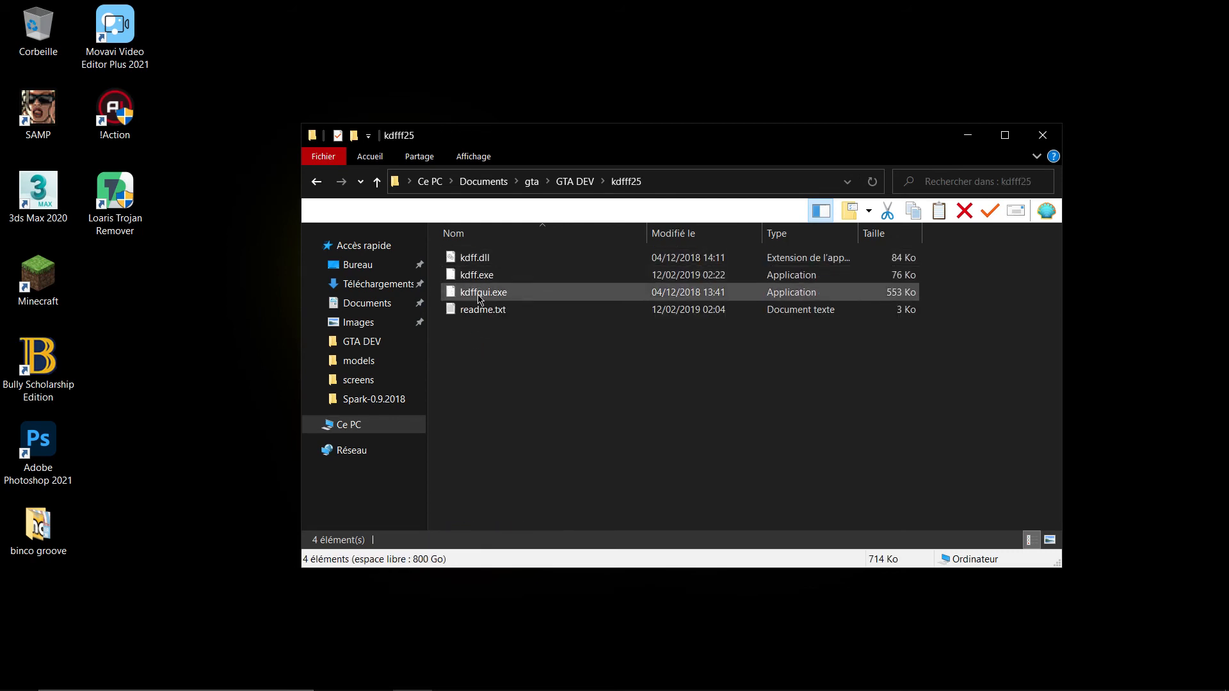
pyautogui.click(480, 294)
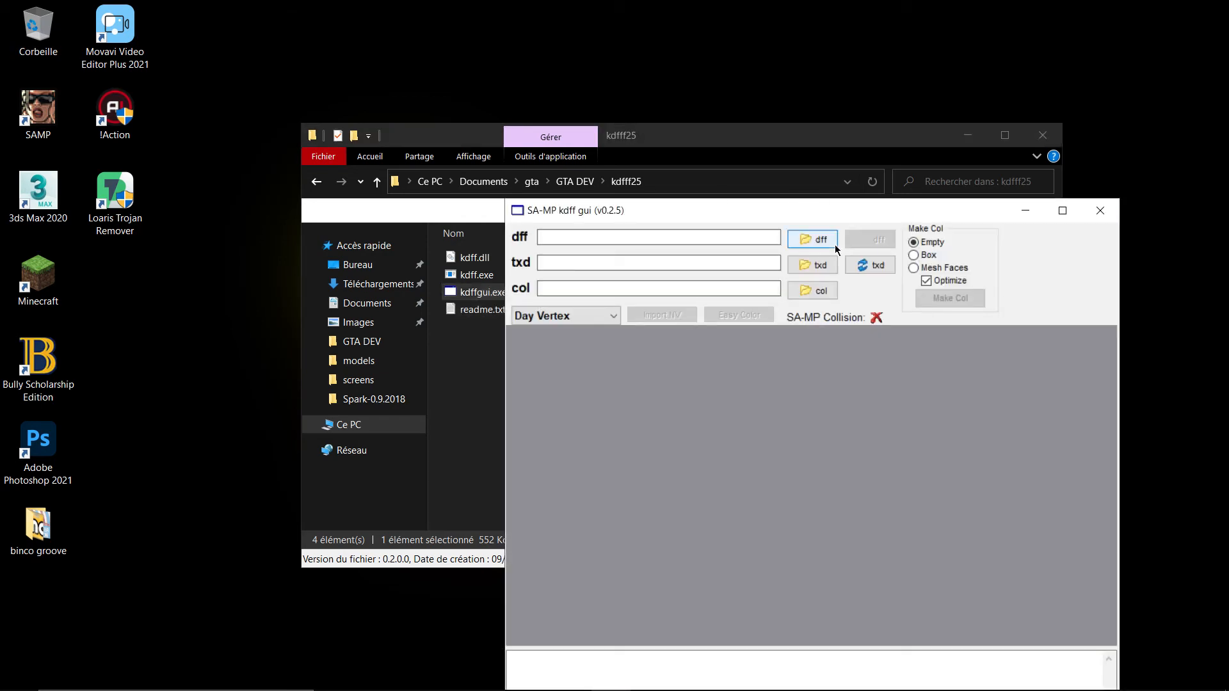
# - Load BarberBlock1_LAe.dff and templae2land.txd from the desktop into kdff gui and examine the textured model
pyautogui.click(828, 239)
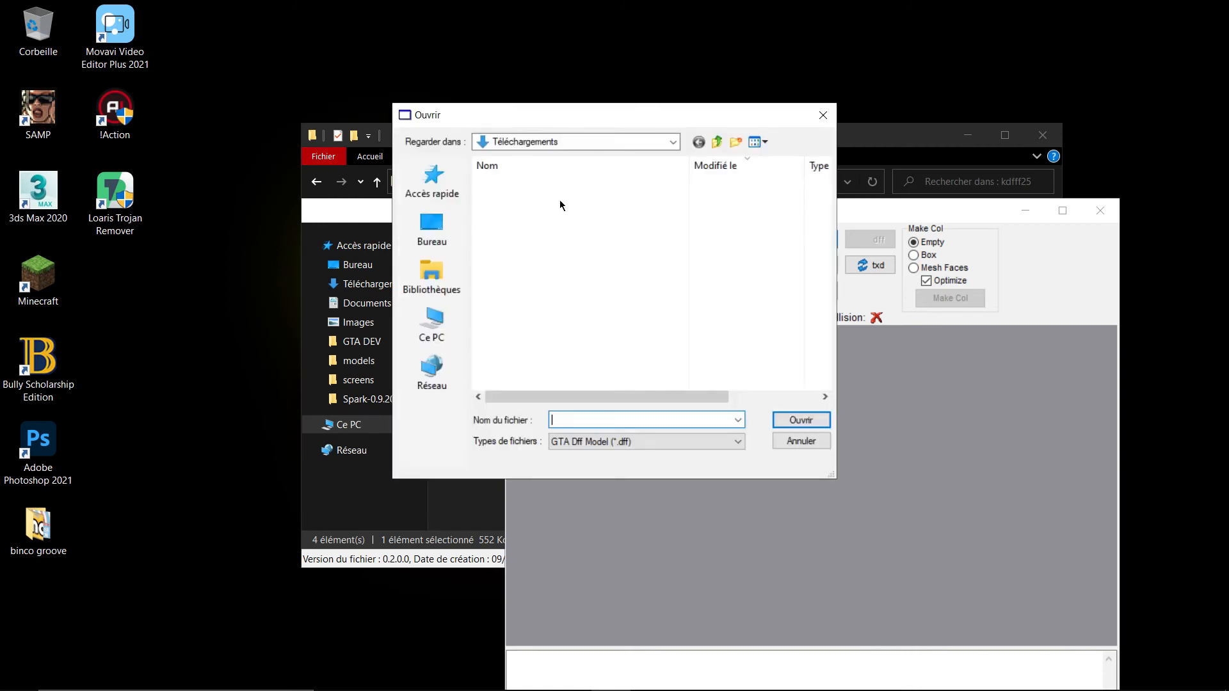
pyautogui.click(441, 220)
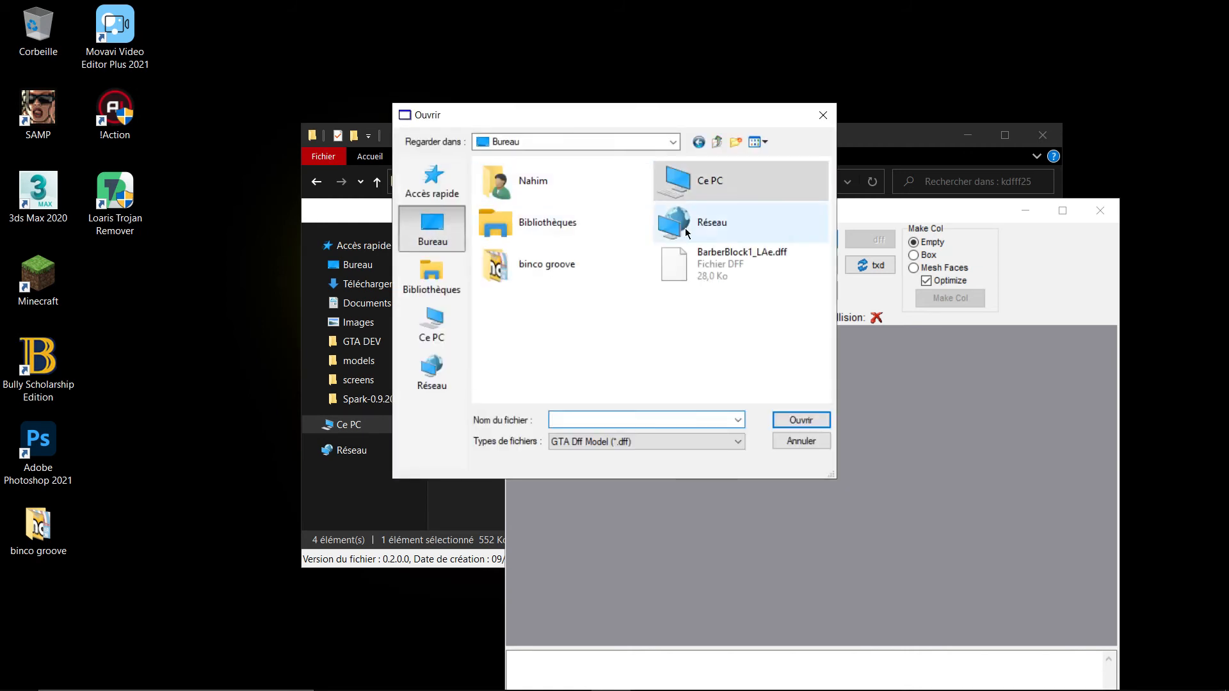
pyautogui.doubleClick(691, 255)
pyautogui.click(808, 265)
pyautogui.doubleClick(596, 212)
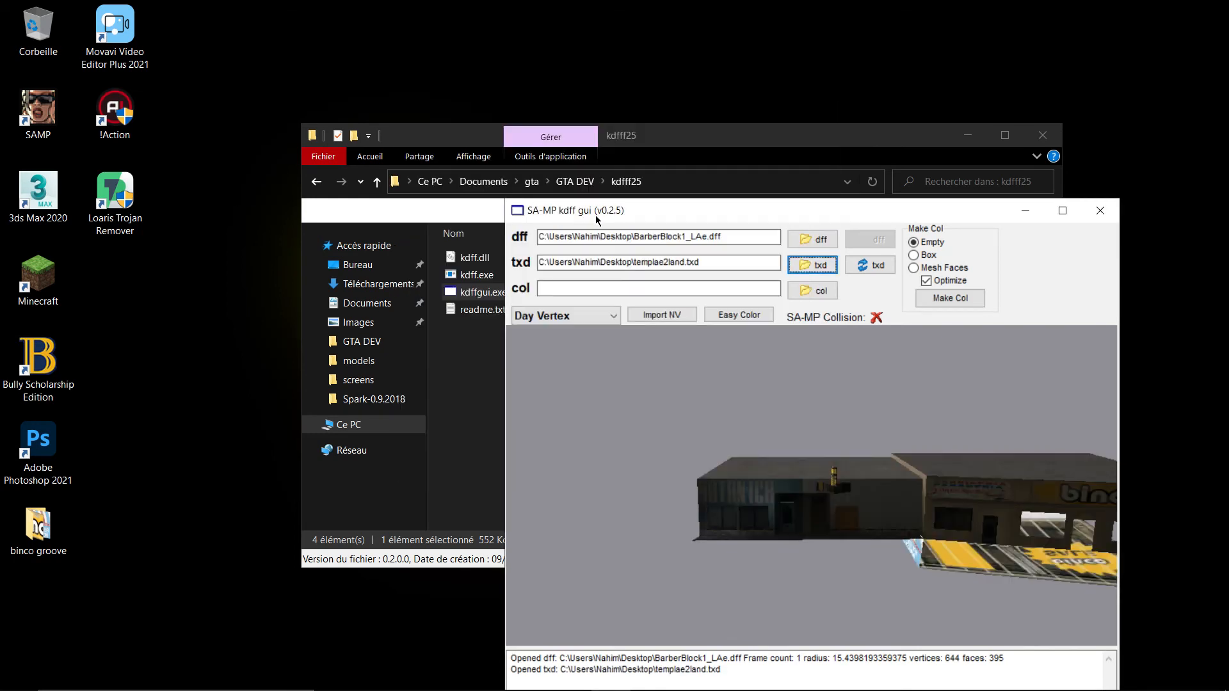
pyautogui.moveTo(888, 466); pyautogui.dragTo(641, 405)
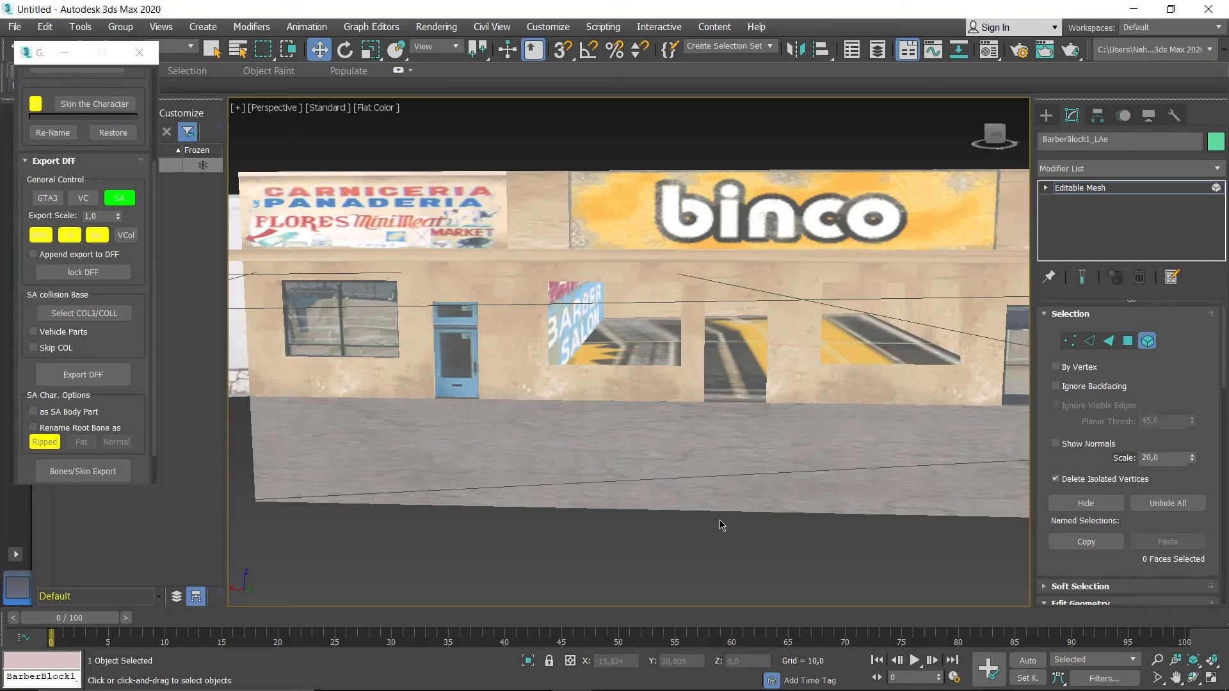
# - Delete the oversized, wrongly textured floor element beneath the binco shop front
pyautogui.click(735, 377)
pyautogui.keyDown('alt'); pyautogui.moveTo(734, 377); pyautogui.dragTo(757, 395, button='middle'); pyautogui.keyUp('alt')
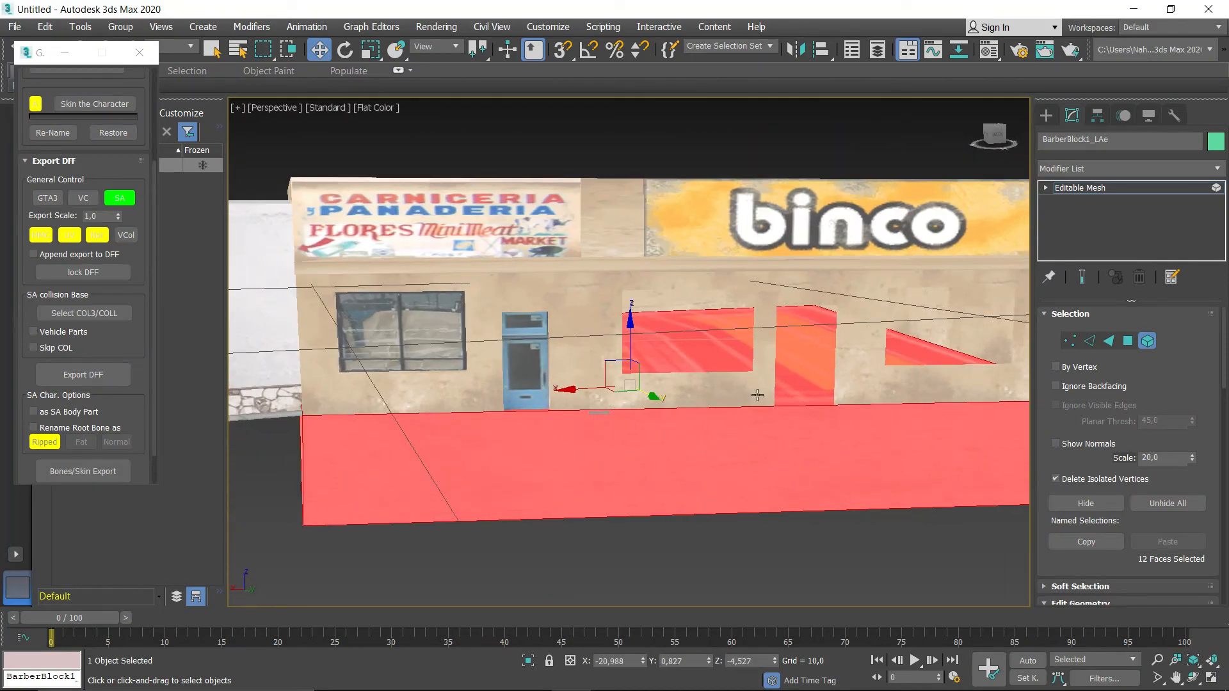
pyautogui.press('Delete')
pyautogui.keyDown('alt'); pyautogui.moveTo(809, 398); pyautogui.dragTo(804, 365, button='middle'); pyautogui.keyUp('alt')
pyautogui.hotkey('ctrl', 'z')
# - Detach the shop interior's ceiling element as a separate object and leave element editing
pyautogui.keyDown('alt'); pyautogui.moveTo(798, 267); pyautogui.dragTo(792, 278, button='middle'); pyautogui.keyUp('alt')
pyautogui.rightClick(772, 388)
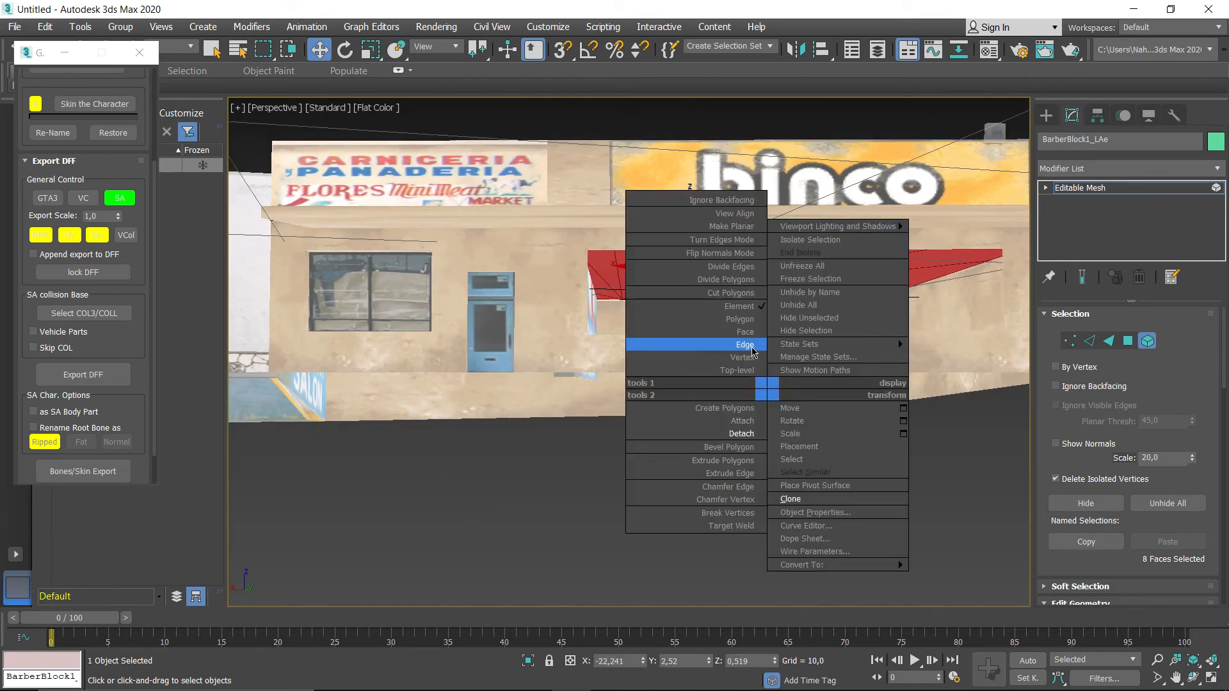
pyautogui.click(729, 437)
pyautogui.click(683, 362)
pyautogui.click(1147, 340)
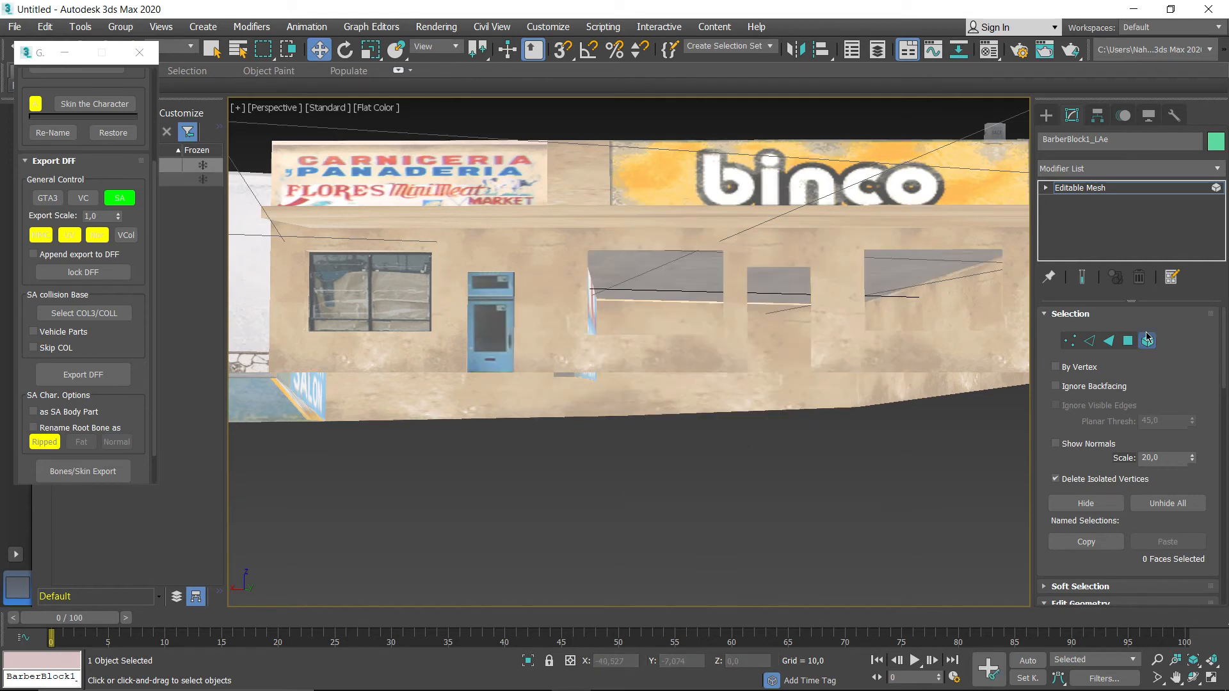
# - Clone the detached ceiling object in place to serve as the interior floor
pyautogui.rightClick(767, 285)
pyautogui.click(799, 401)
pyautogui.click(558, 428)
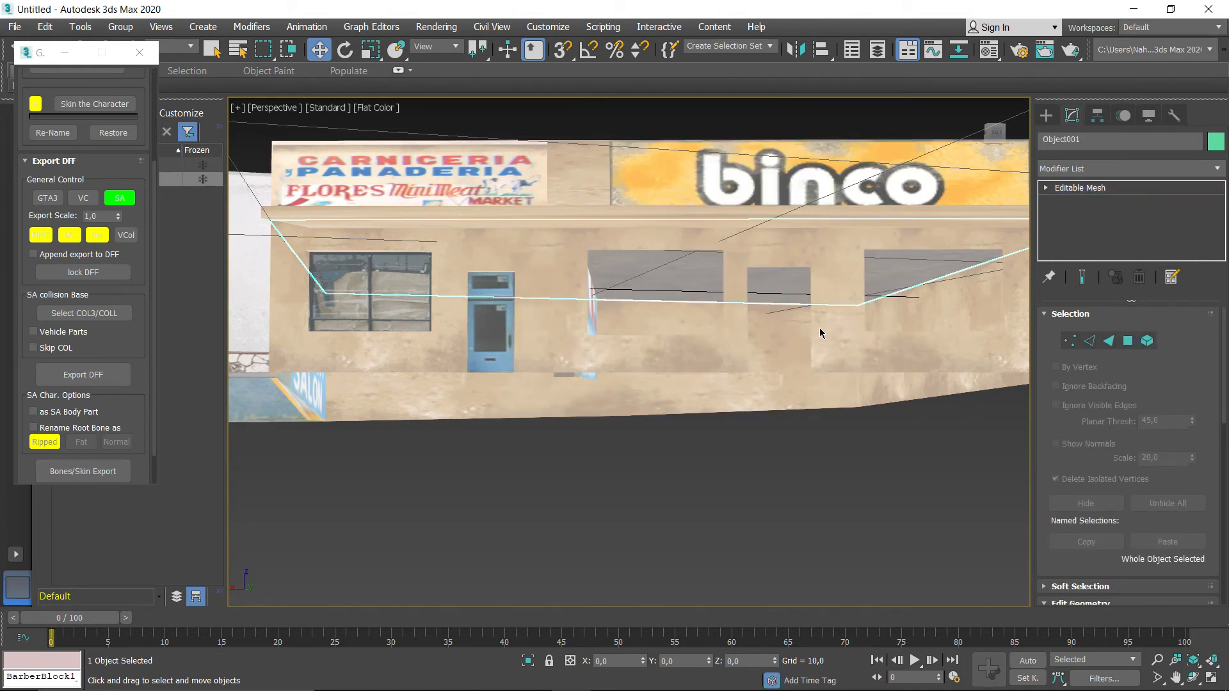
pyautogui.moveTo(811, 332); pyautogui.dragTo(754, 361)
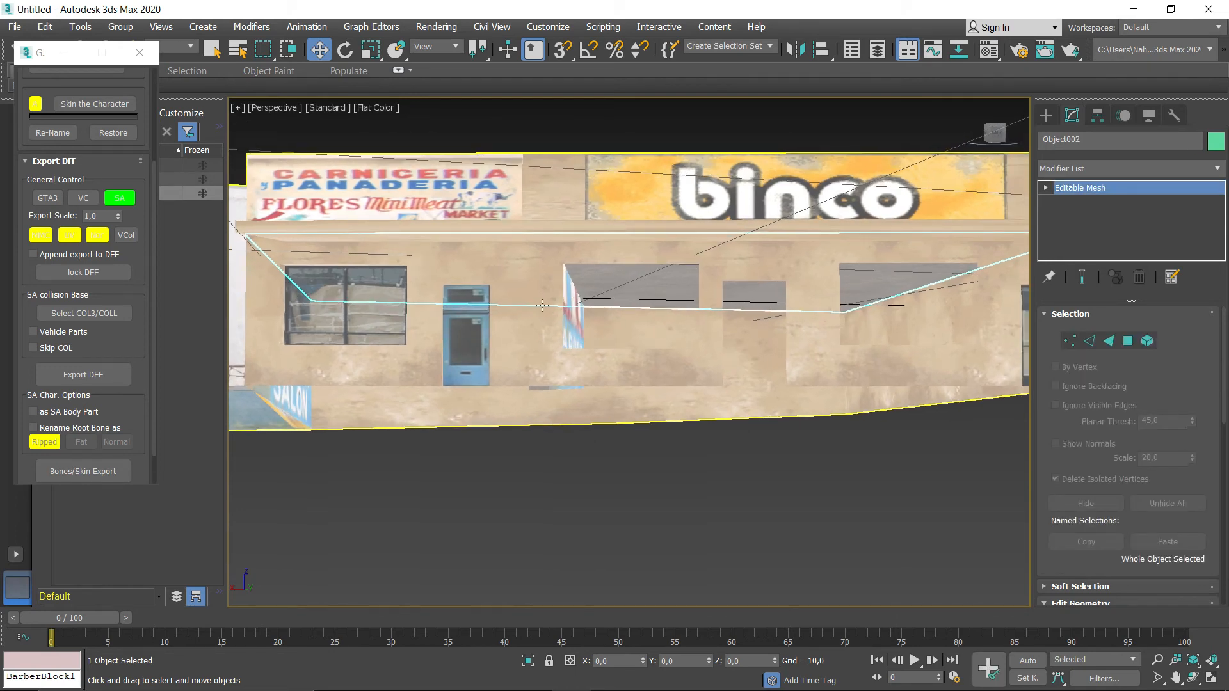
# - Center the pivot of the cloned ceiling on its own geometry and return to its modifier settings
pyautogui.click(1097, 116)
pyautogui.moveTo(682, 461); pyautogui.dragTo(646, 467, button='middle')
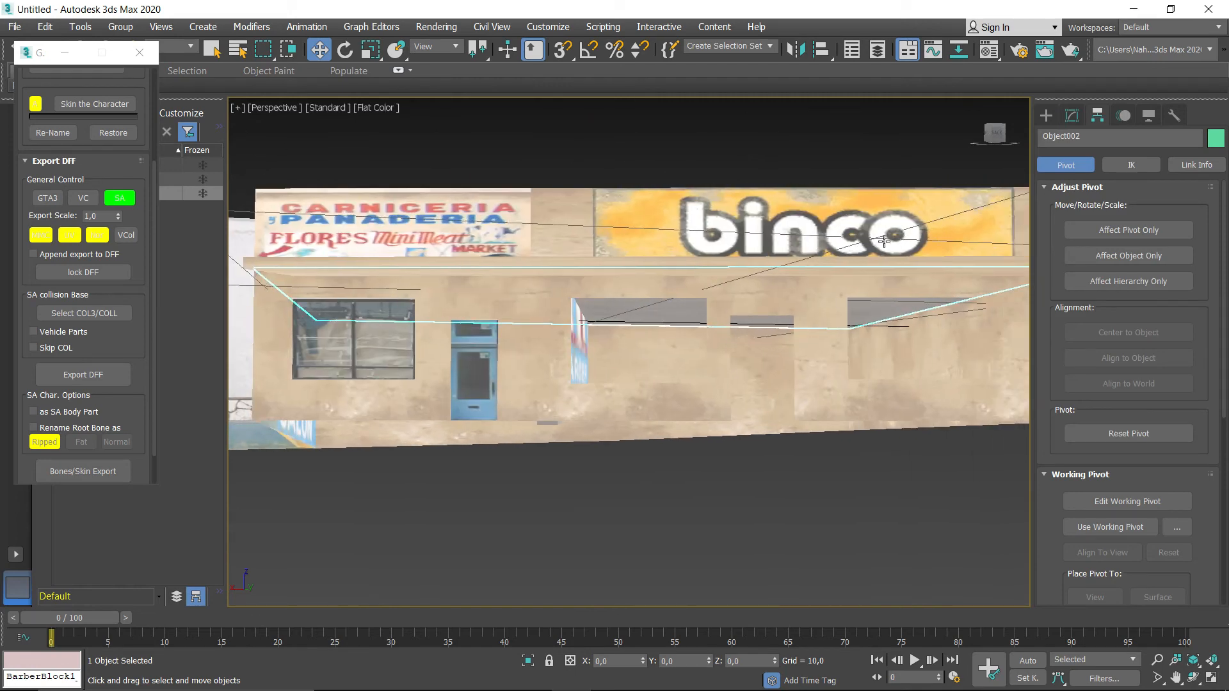
pyautogui.click(1128, 229)
pyautogui.click(1139, 332)
pyautogui.click(1115, 230)
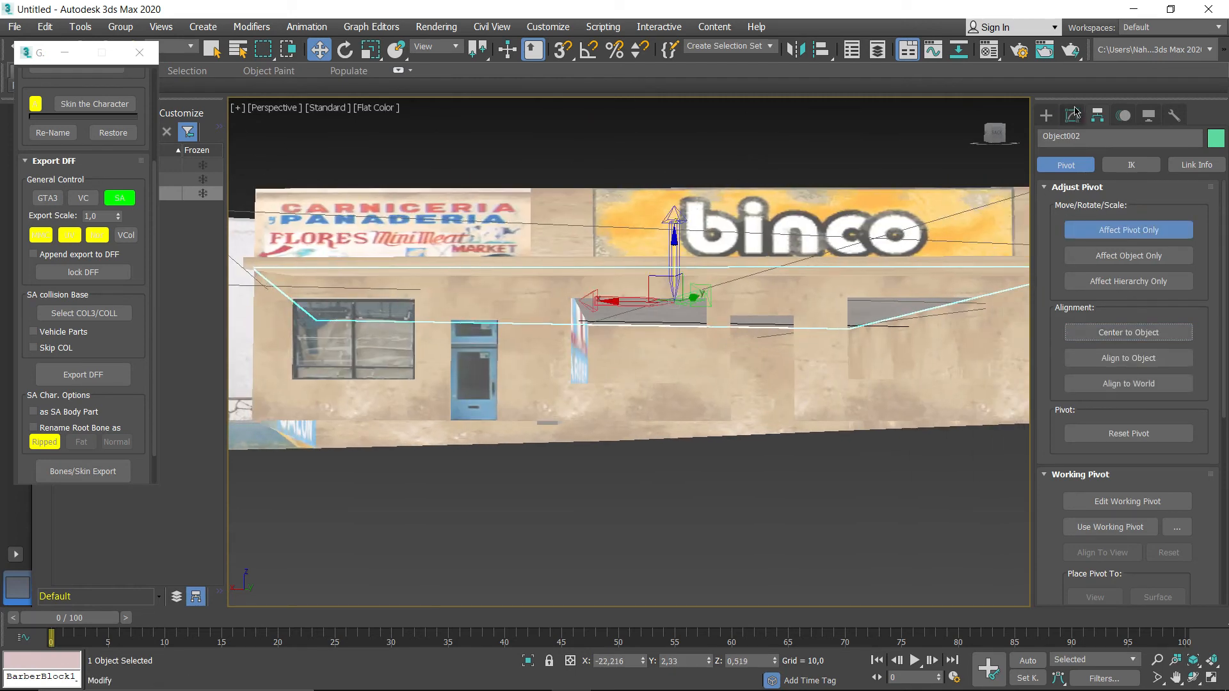
pyautogui.click(1071, 115)
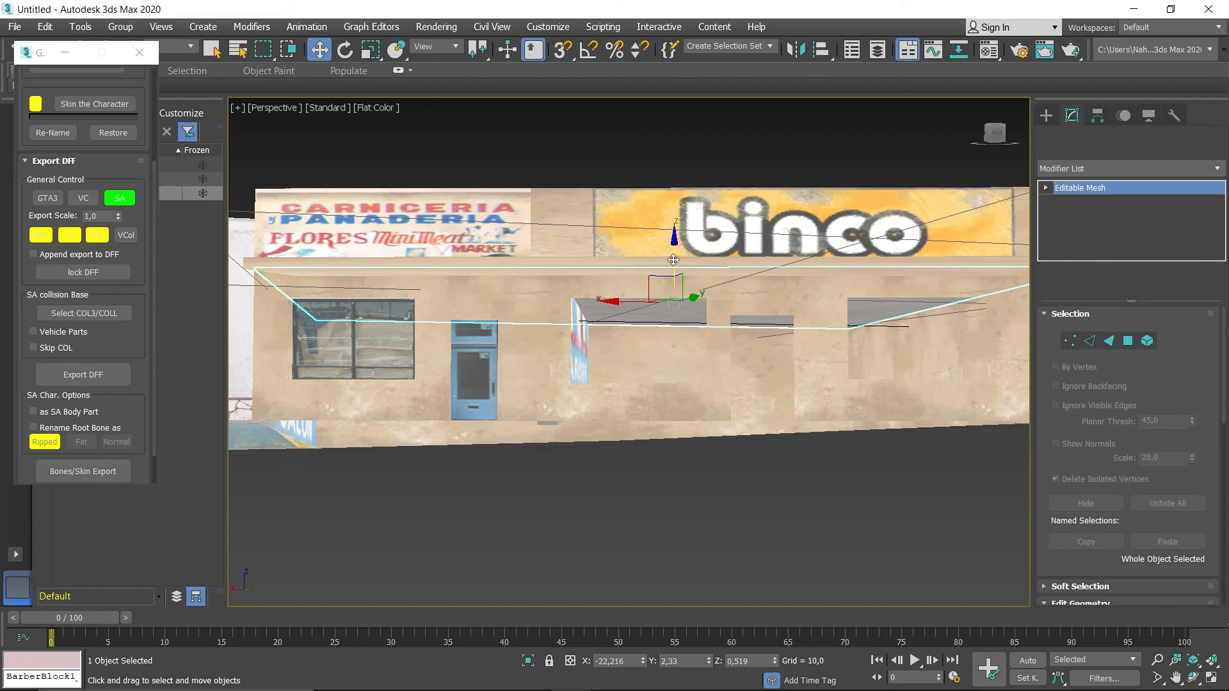
# - Move the cloned ceiling straight down to floor level at the base of the doorway, at about Z -3.05
pyautogui.moveTo(674, 259); pyautogui.dragTo(672, 370)
pyautogui.scroll(-1, 789, 375)
pyautogui.scroll(2, 790, 375)
pyautogui.scroll(2, 757, 375)
pyautogui.scroll(-2, 757, 374)
pyautogui.scroll(3, 757, 376)
pyautogui.scroll(-1, 703, 506)
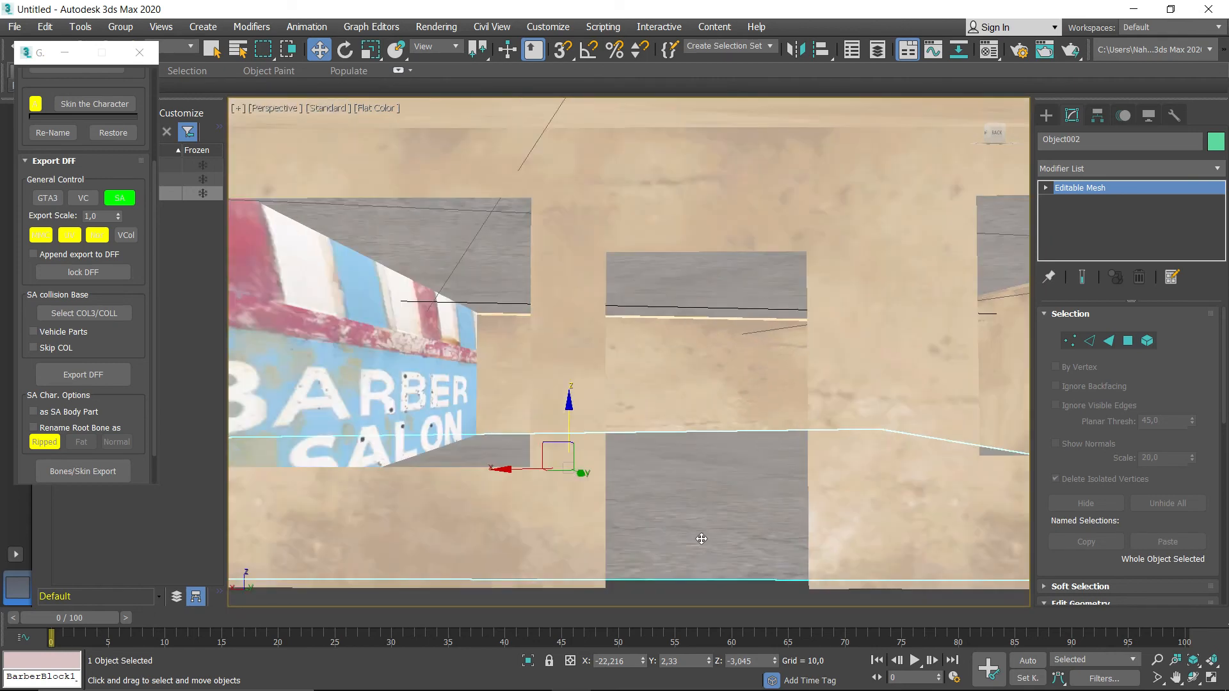
pyautogui.moveTo(666, 486); pyautogui.dragTo(672, 406, button='middle')
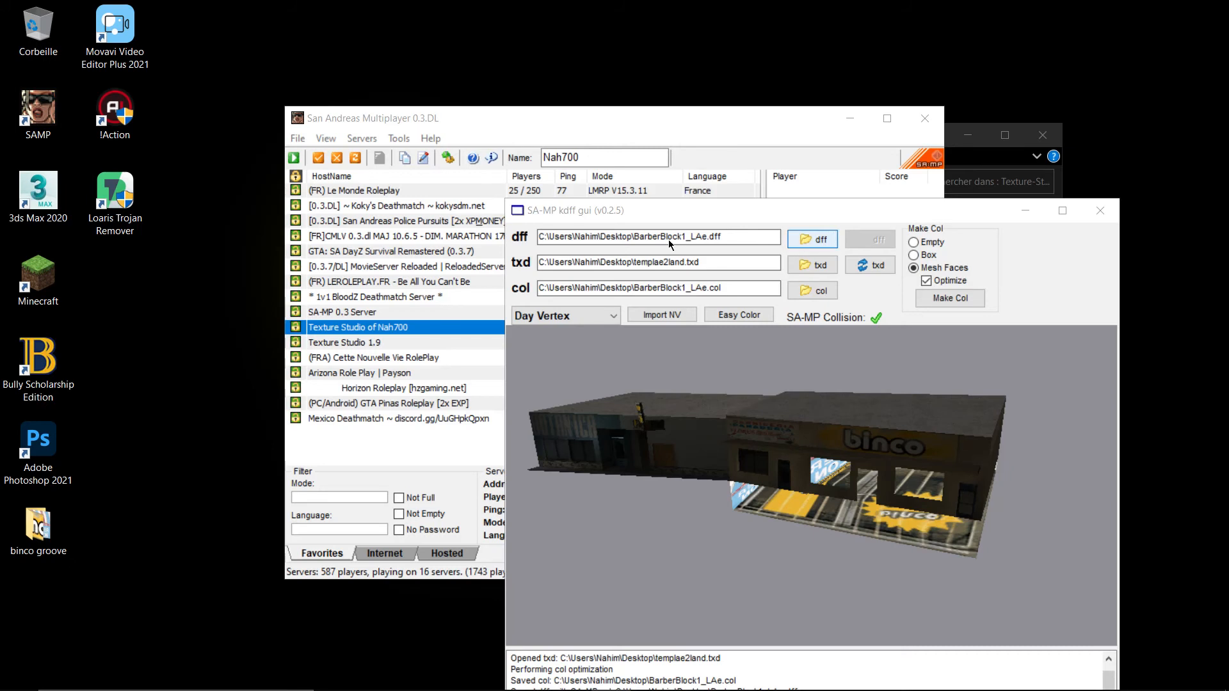
# - Reload BarberBlock1_LAe.dff in kdff gui and send the old BarberBlock1_LAe.col on the desktop to the Recycle Bin
pyautogui.click(682, 236)
pyautogui.doubleClick(608, 215)
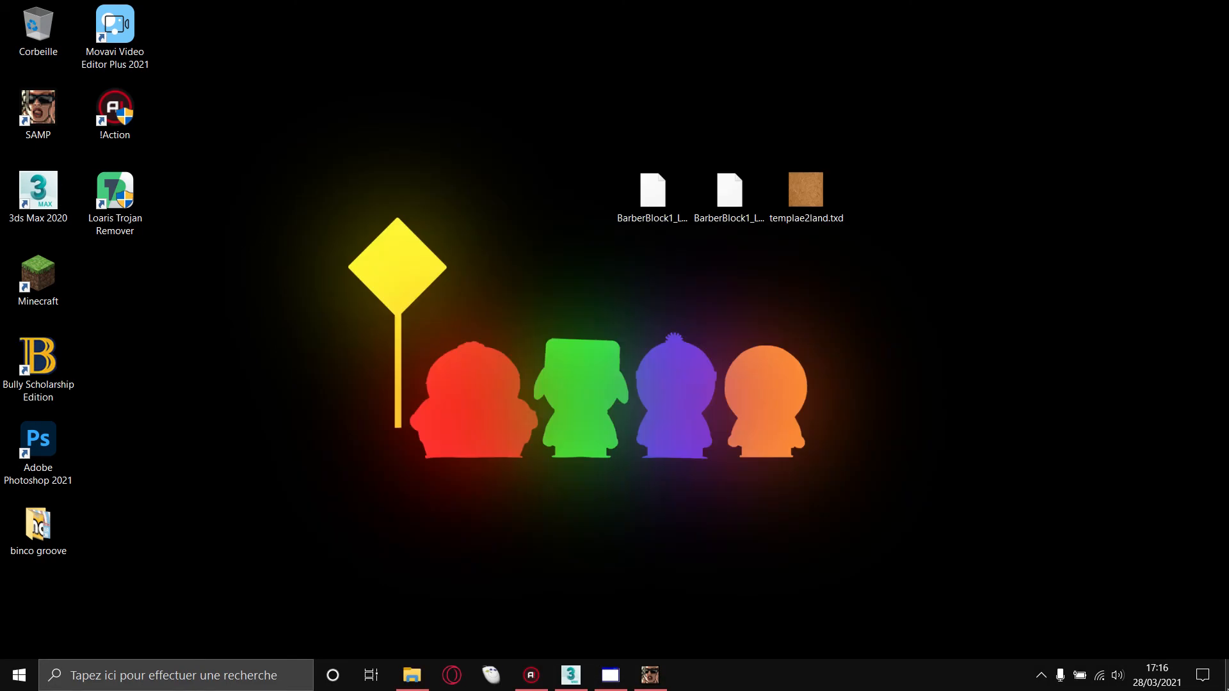
pyautogui.click(651, 175)
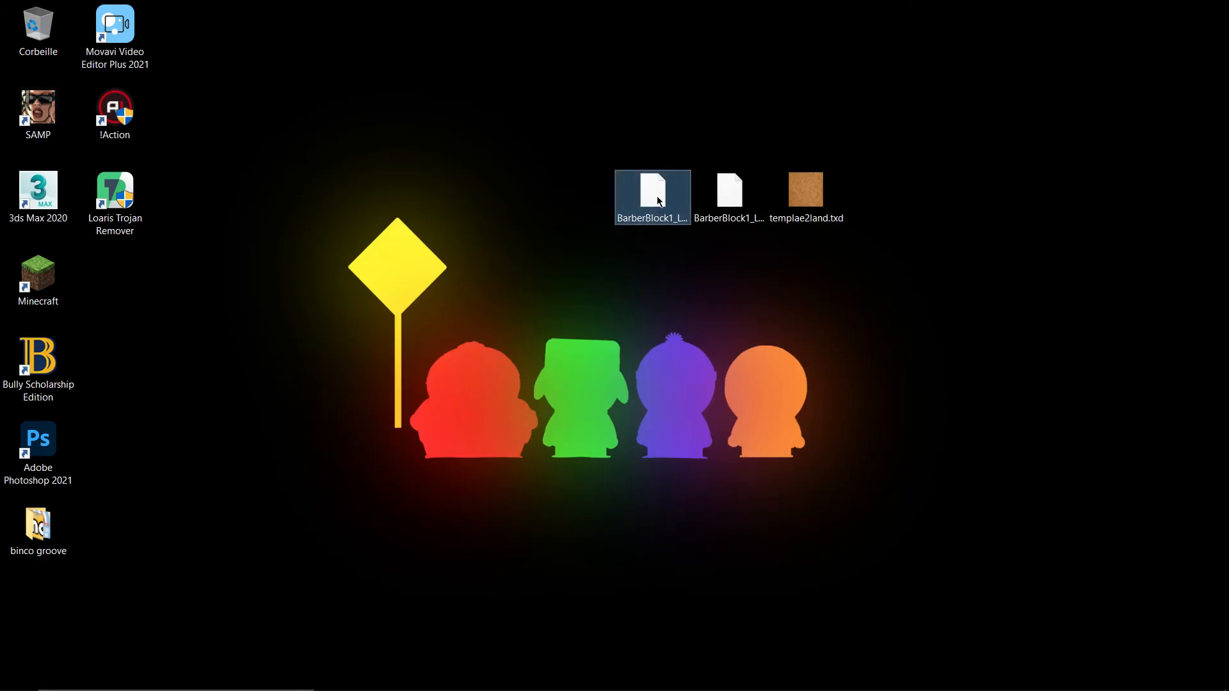
pyautogui.moveTo(658, 201); pyautogui.dragTo(19, 32)
# - Return to kdff gui, generate an optimized mesh-faces collision and save the model over BarberBlock1_LAe.dff on the desktop
pyautogui.click(610, 675)
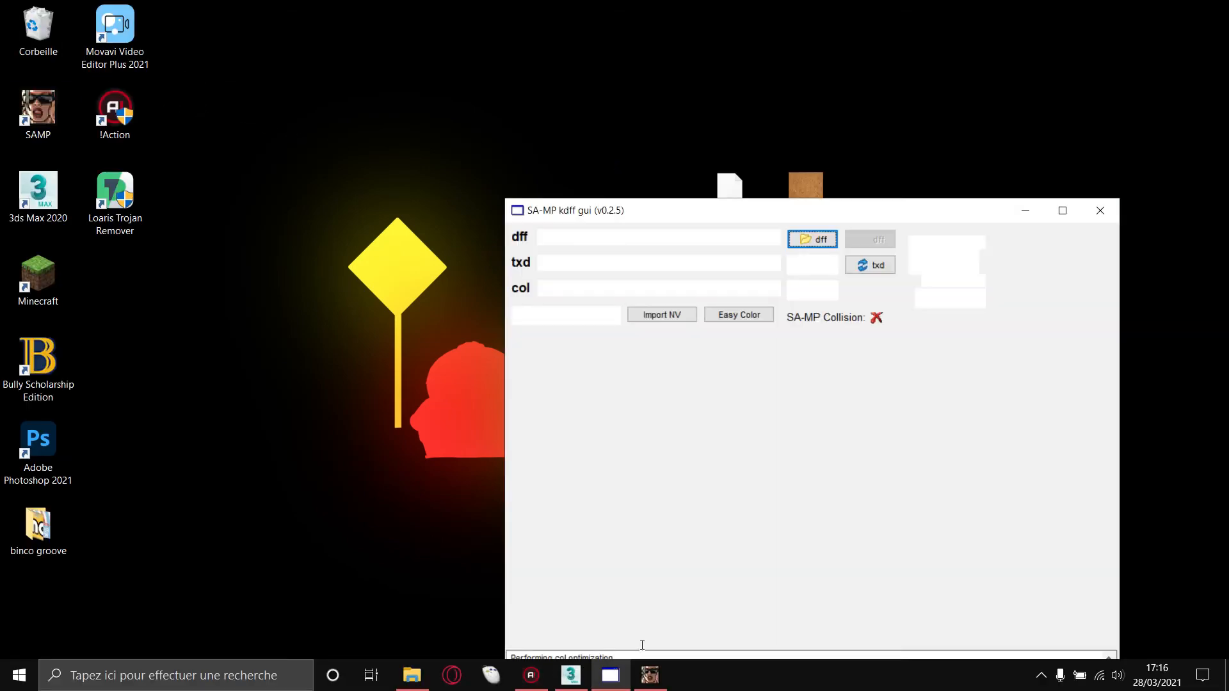
pyautogui.click(943, 298)
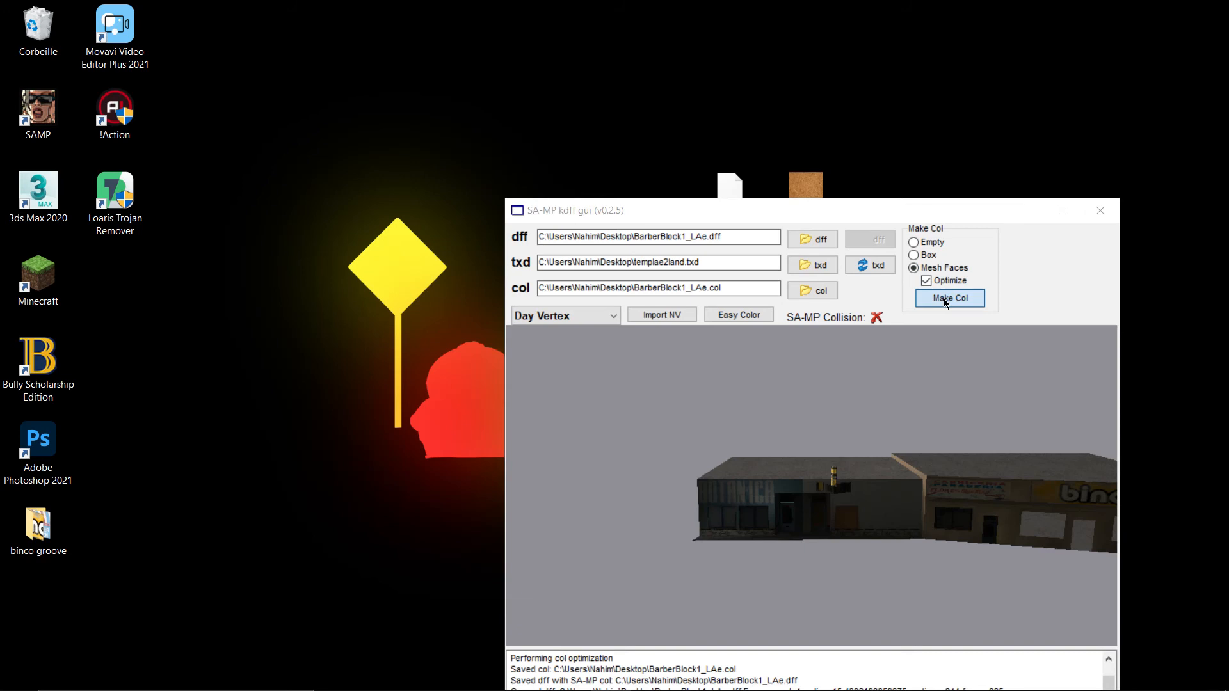
pyautogui.click(819, 425)
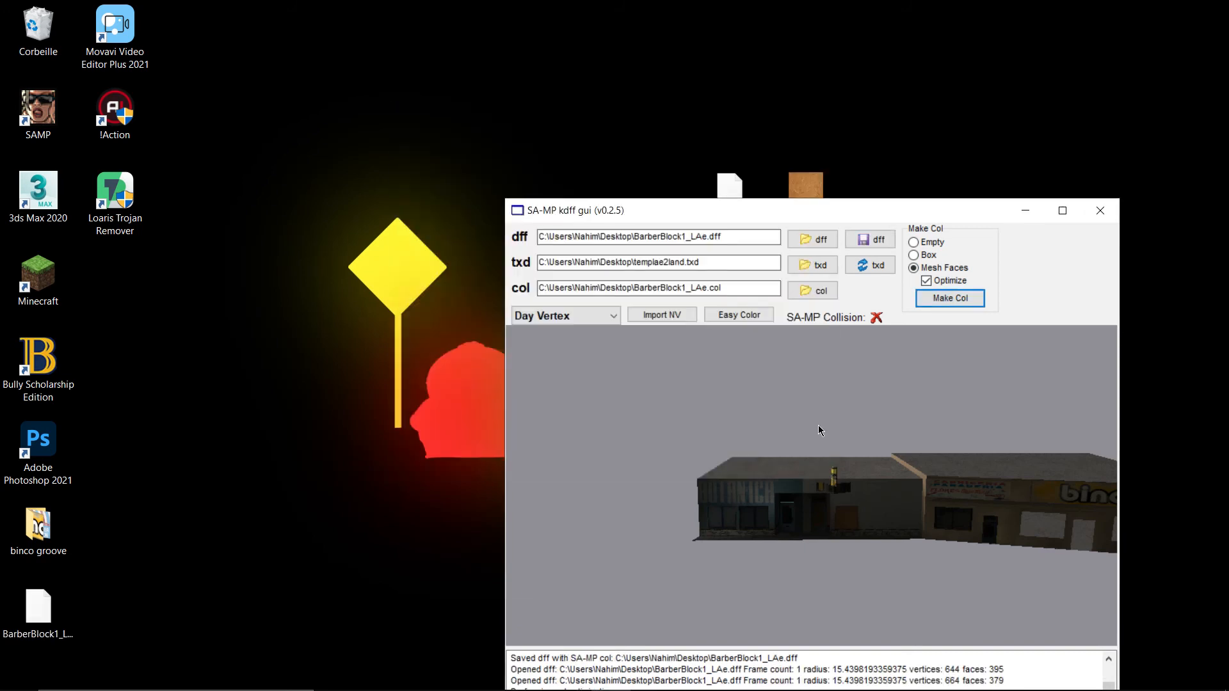
pyautogui.click(863, 240)
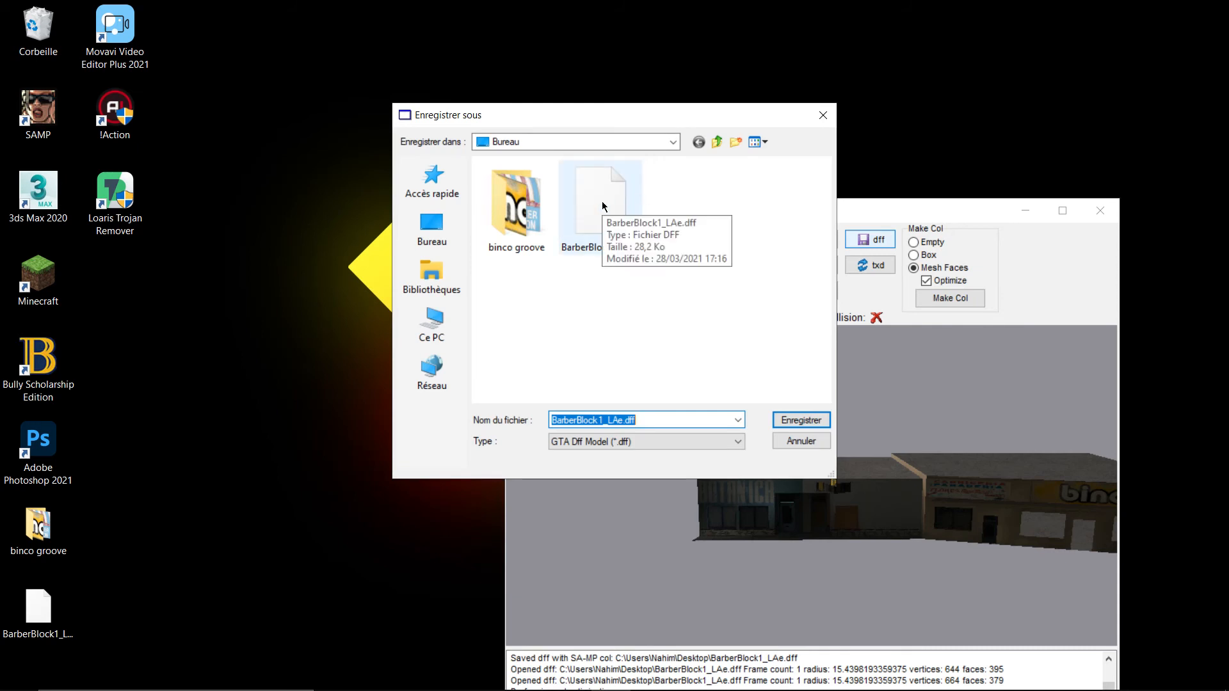
pyautogui.doubleClick(602, 205)
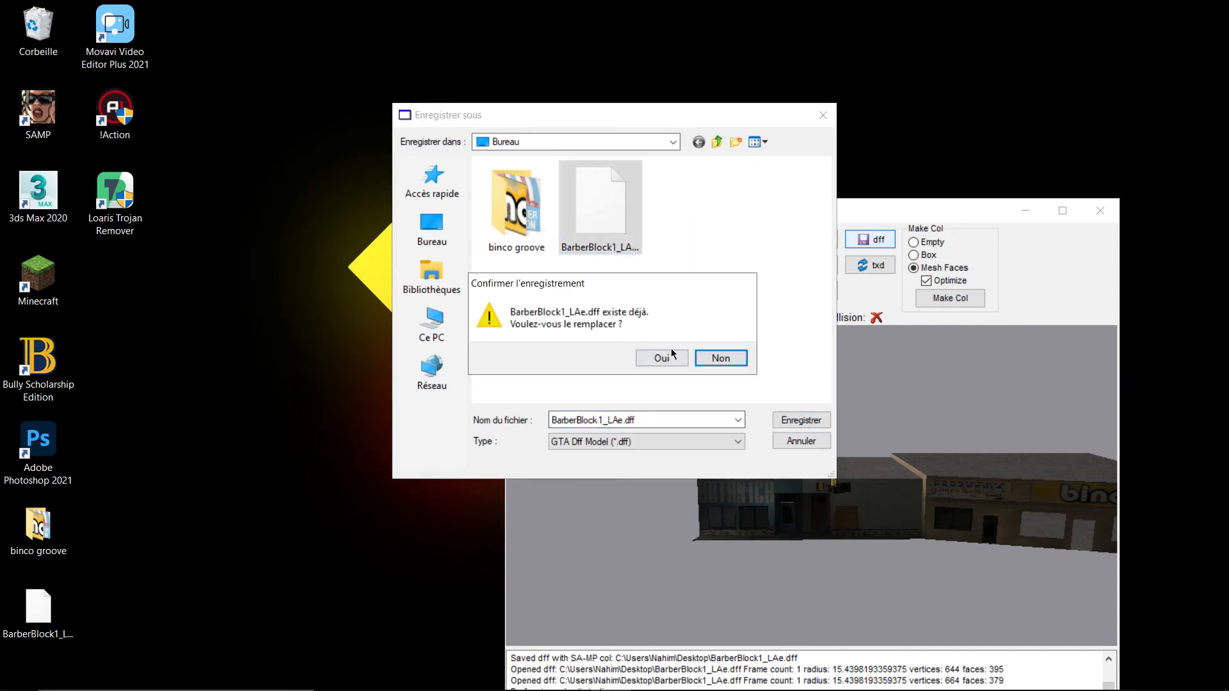
pyautogui.click(662, 358)
# - Reopen the saved BarberBlock1_LAe.dff from the desktop and check its SA-MP collision status and model preview
pyautogui.click(812, 239)
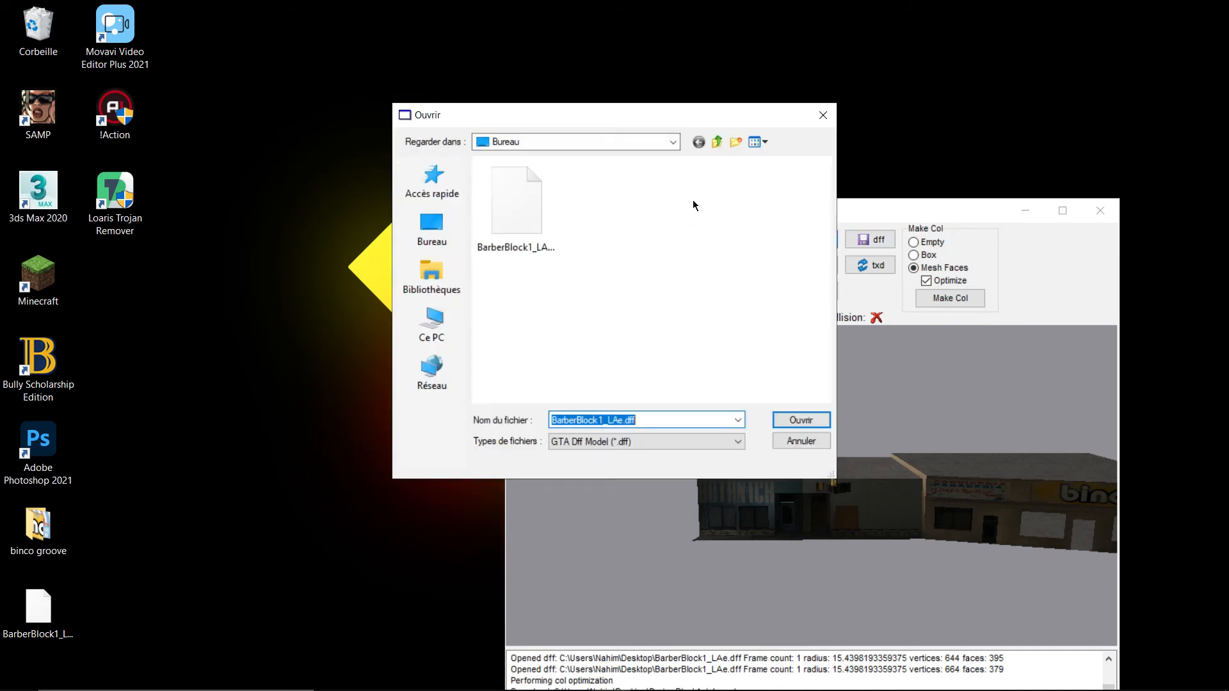
pyautogui.doubleClick(585, 215)
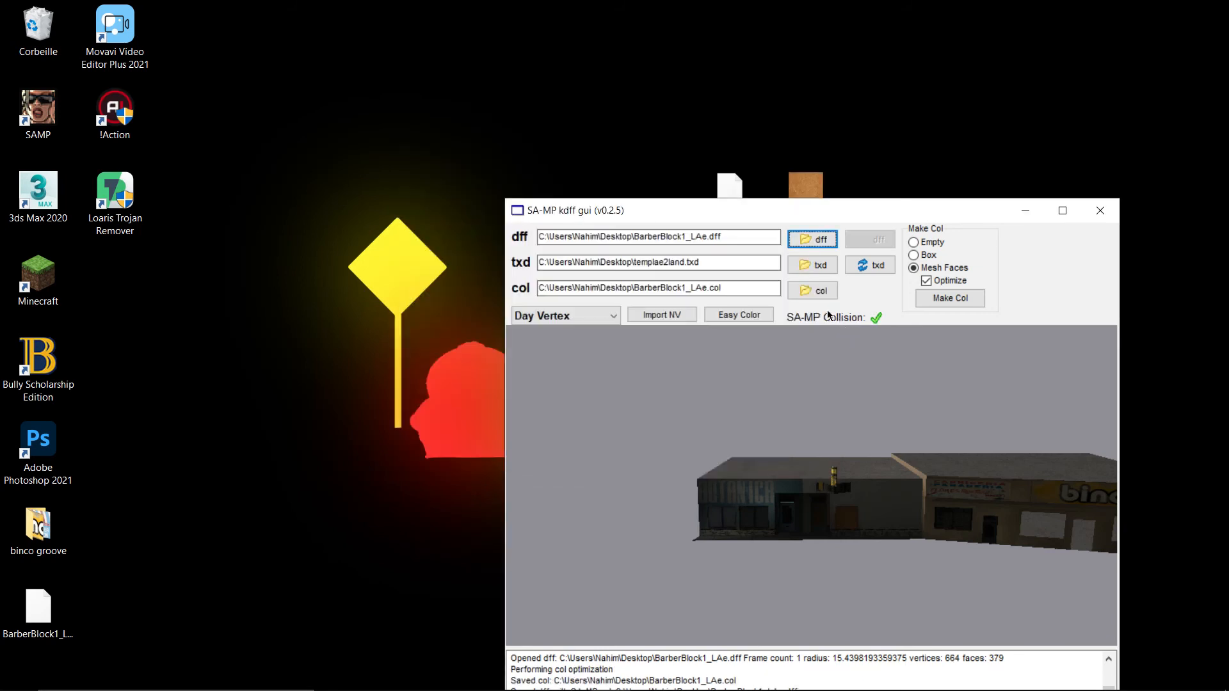
pyautogui.moveTo(870, 382)
pyautogui.mouseDown()
pyautogui.moveTo(846, 391)
pyautogui.moveTo(901, 387)
pyautogui.moveTo(864, 374)
pyautogui.mouseUp()
pyautogui.moveTo(864, 374); pyautogui.dragTo(862, 362)
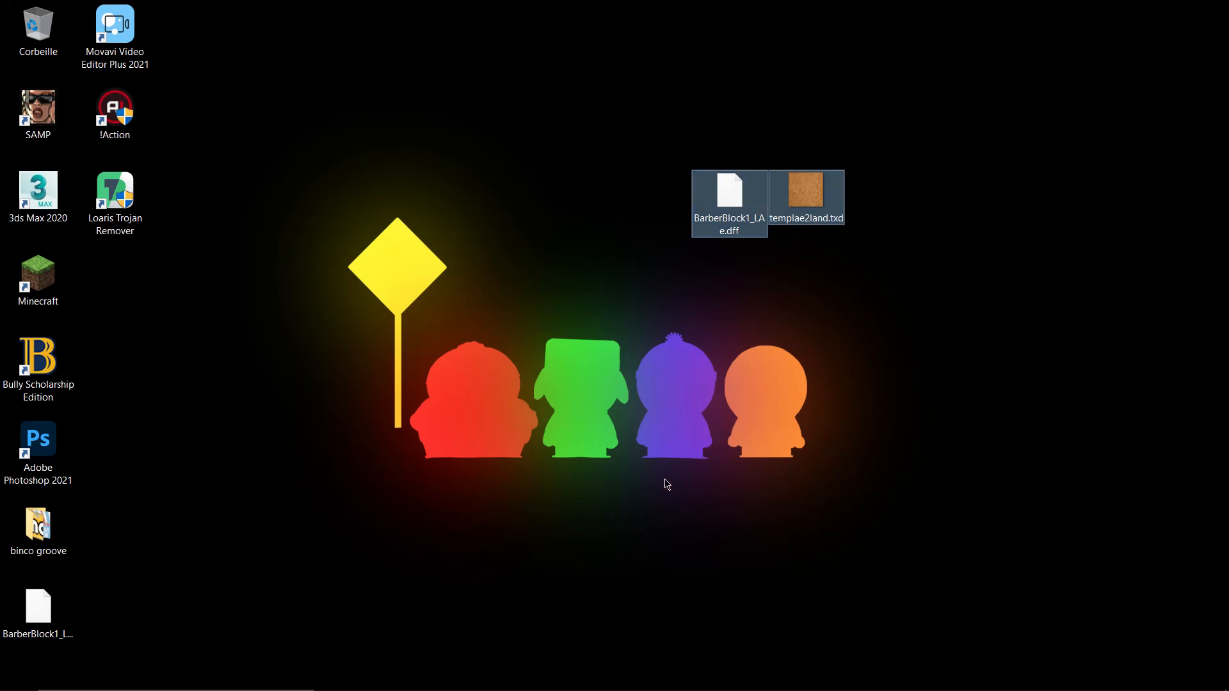
# - Place BarberBlock1_LAe.col beside BarberBlock1_LAe.dff and templae2land.txd on the desktop
pyautogui.moveTo(63, 614); pyautogui.dragTo(666, 220)
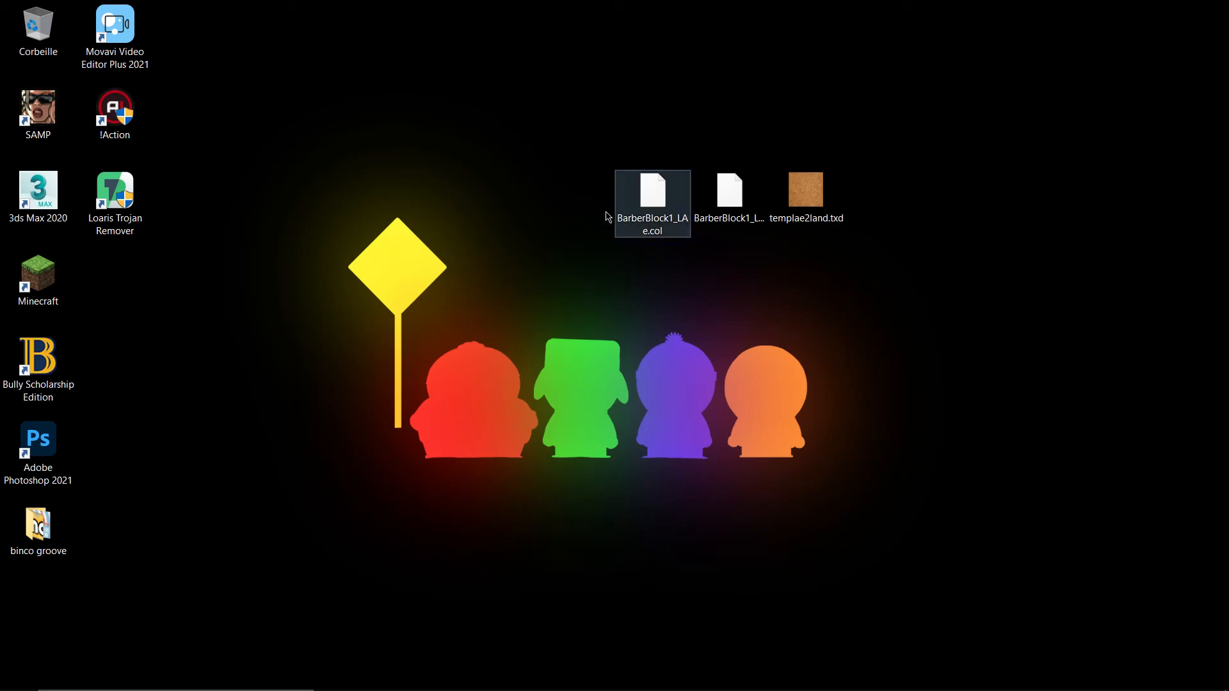
pyautogui.moveTo(569, 206); pyautogui.dragTo(863, 237)
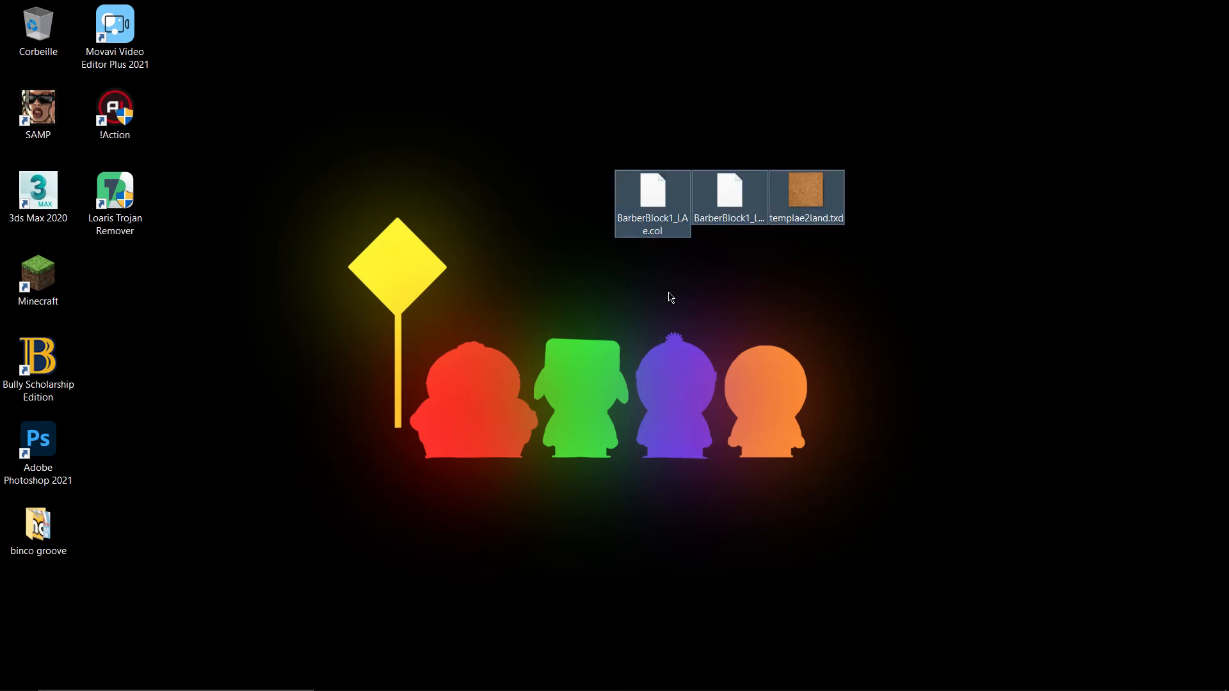
pyautogui.click(648, 205)
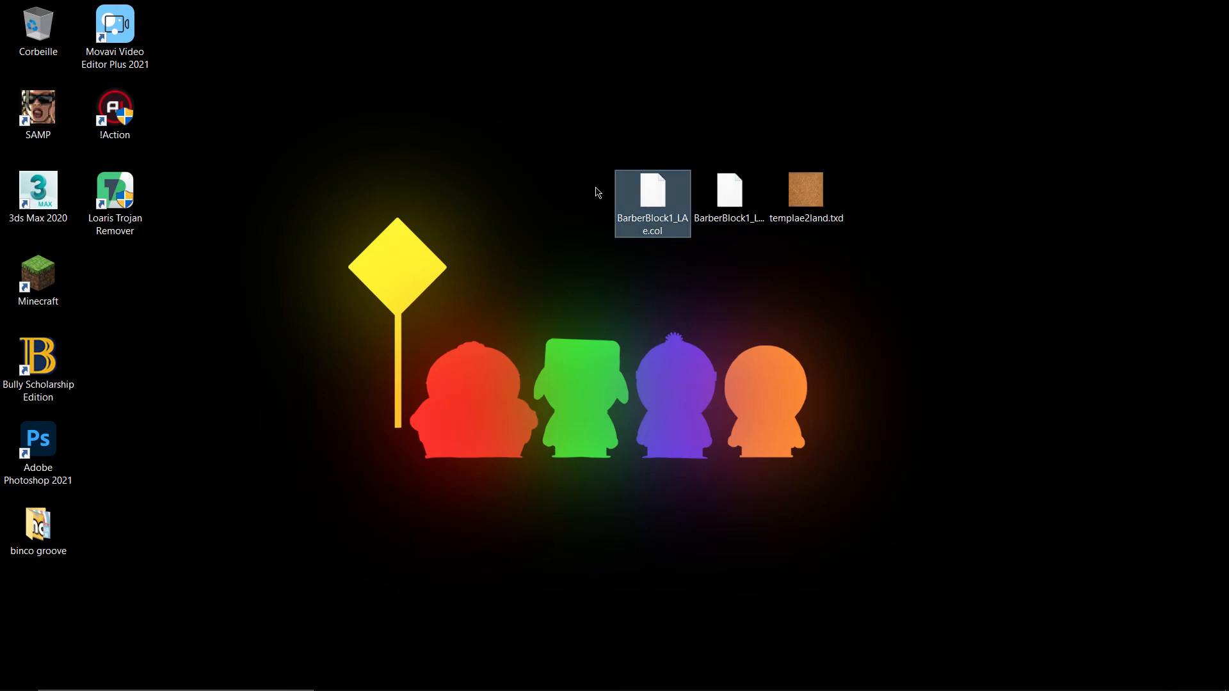
pyautogui.moveTo(602, 162); pyautogui.dragTo(659, 189)
pyautogui.moveTo(586, 142); pyautogui.dragTo(858, 196)
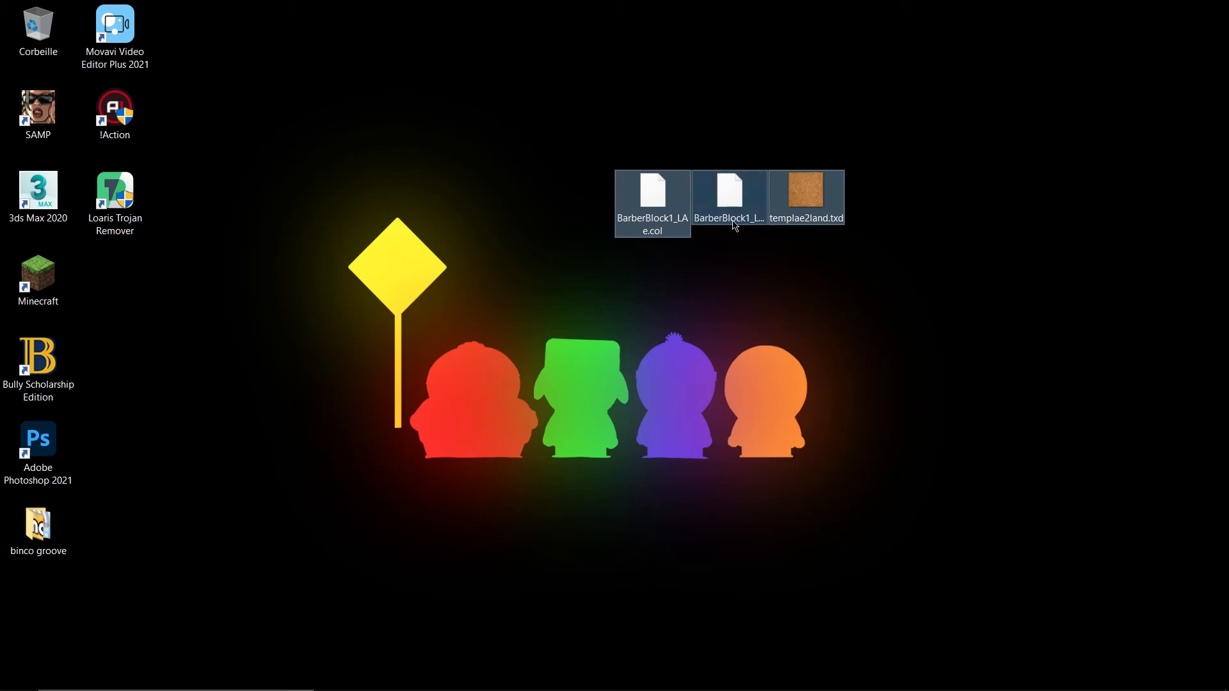
pyautogui.keyDown('shift'); pyautogui.click(734, 200); pyautogui.keyUp('shift')
pyautogui.click(736, 194)
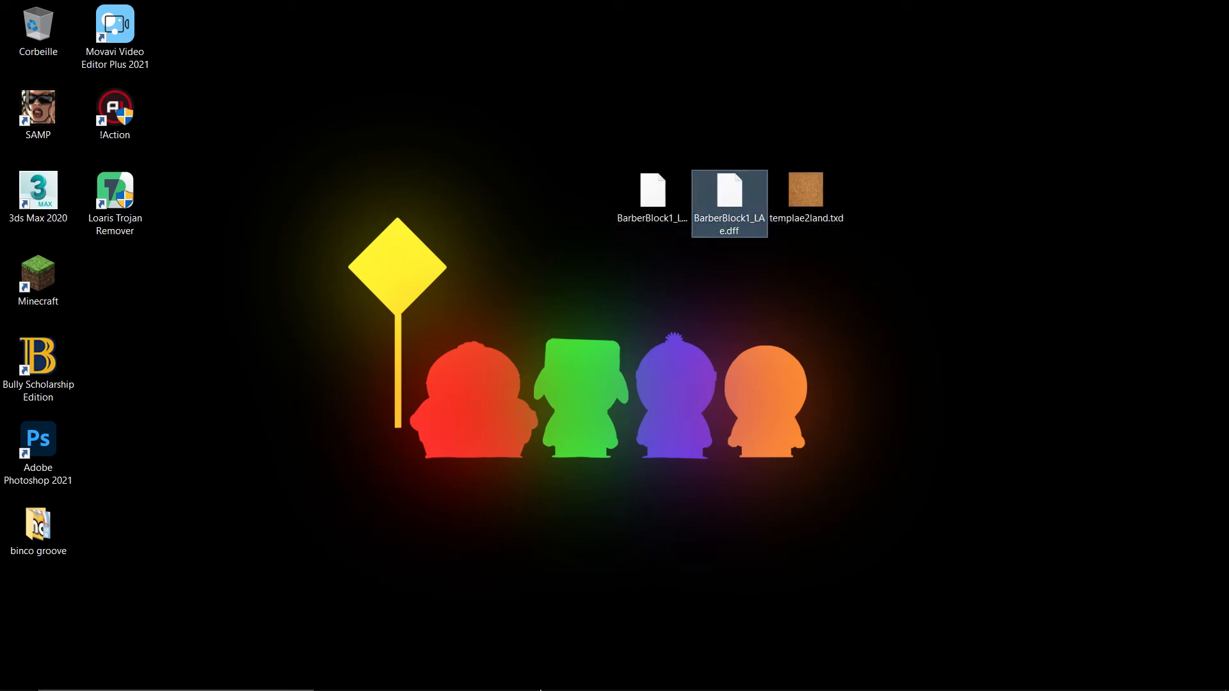
pyautogui.click(667, 520)
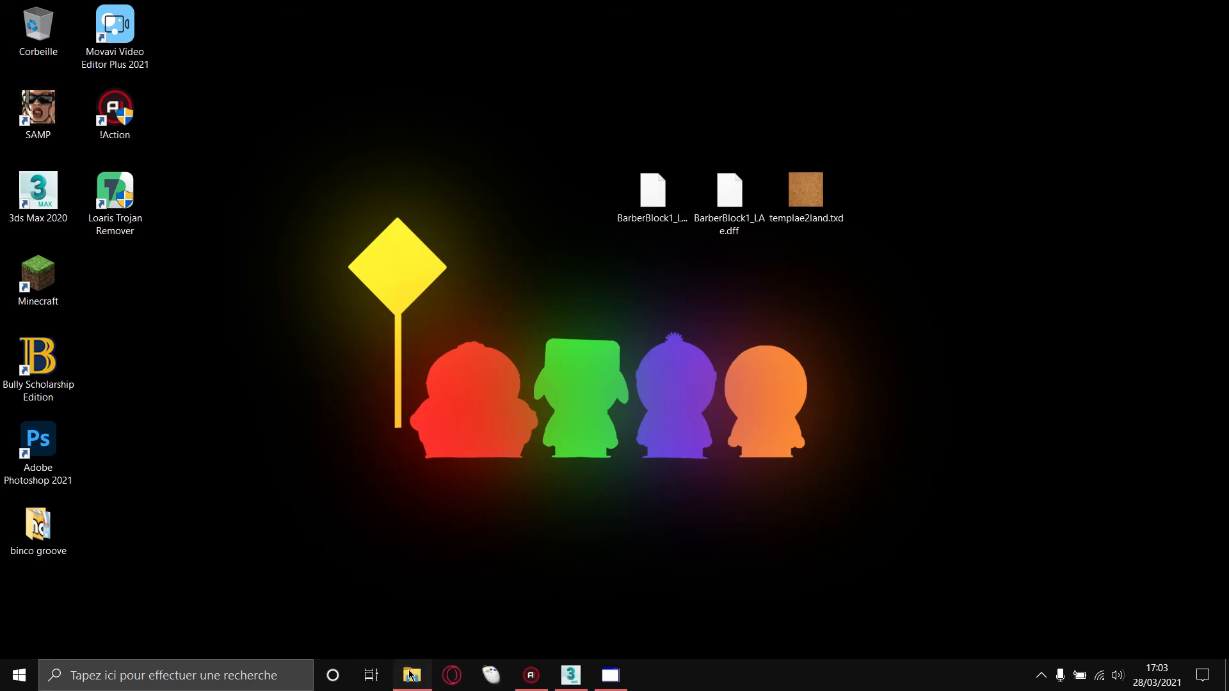
# - Switch to File Explorer and open the models folder of Texture-Studio-master inside Documents, gta
pyautogui.click(412, 676)
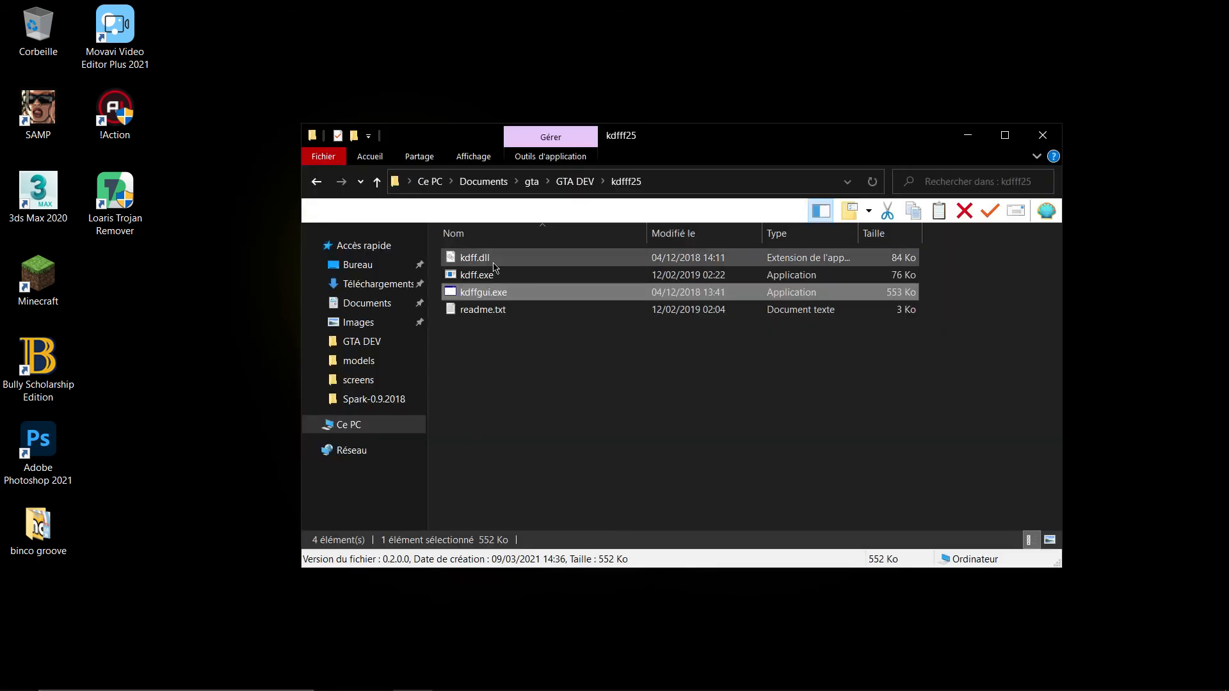
pyautogui.click(532, 182)
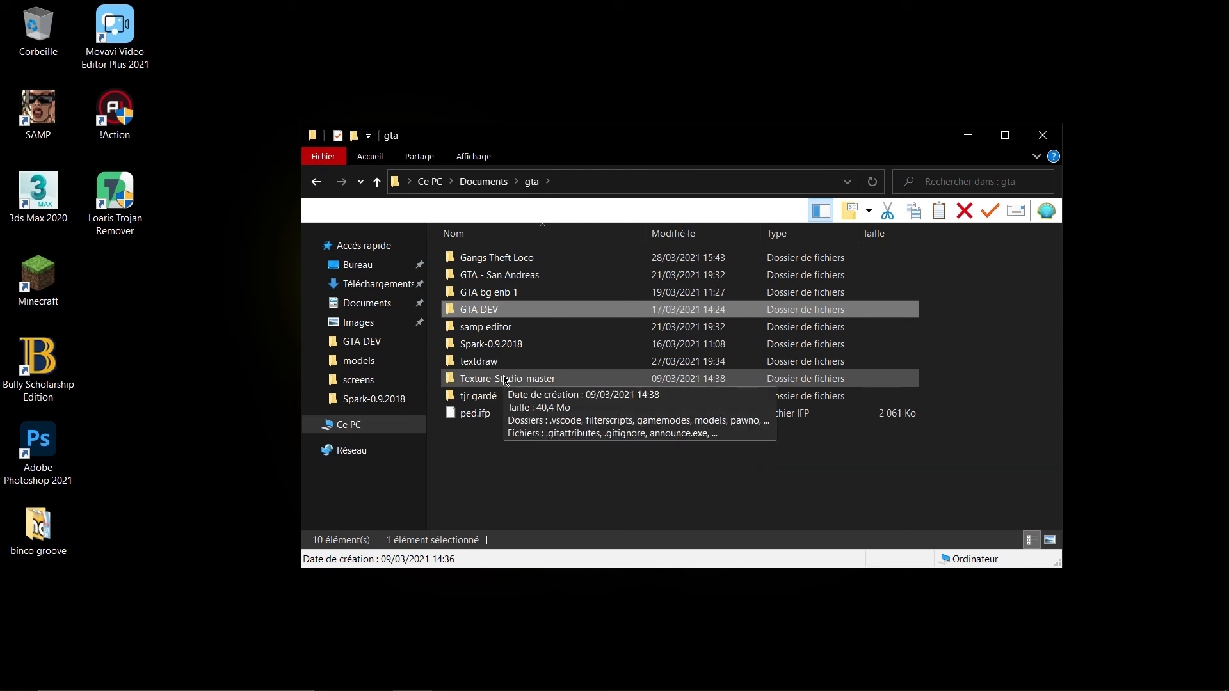
pyautogui.doubleClick(505, 379)
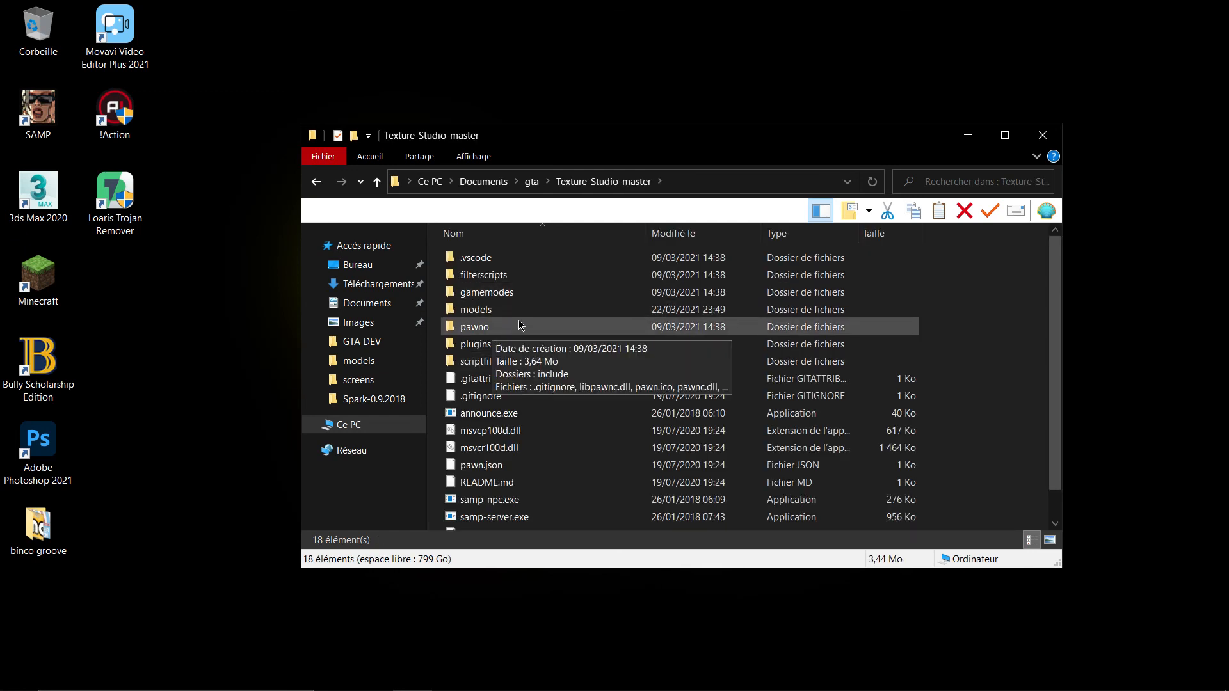
pyautogui.doubleClick(496, 312)
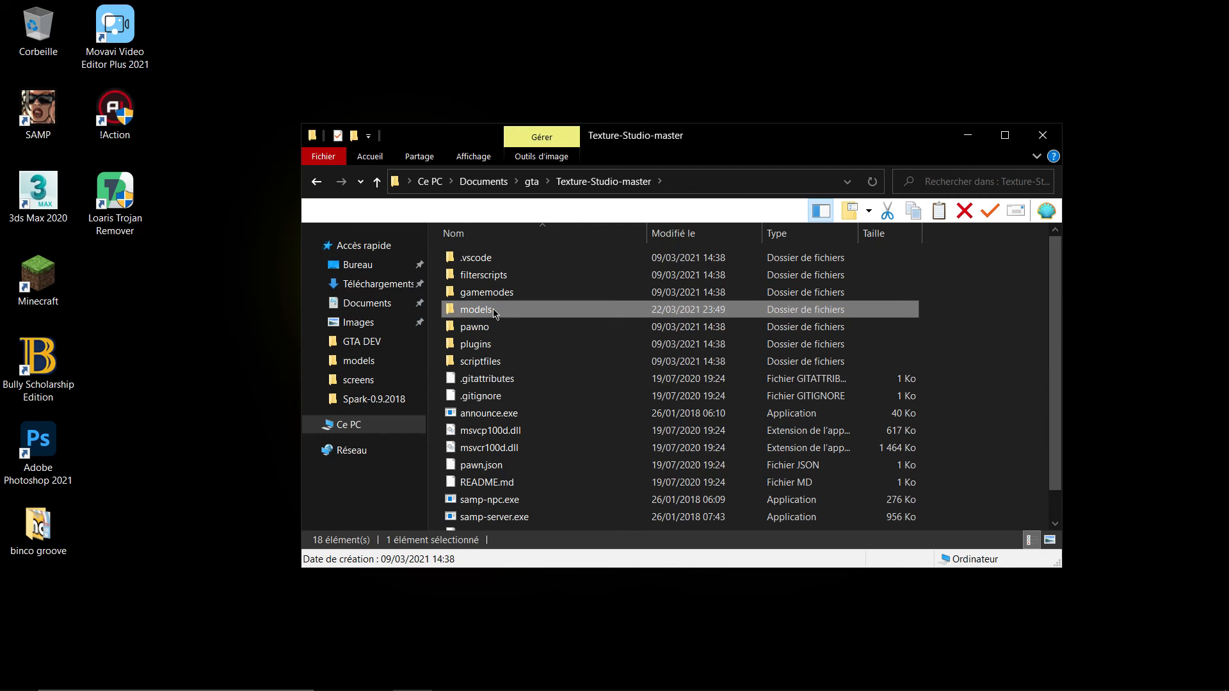
pyautogui.click(487, 279)
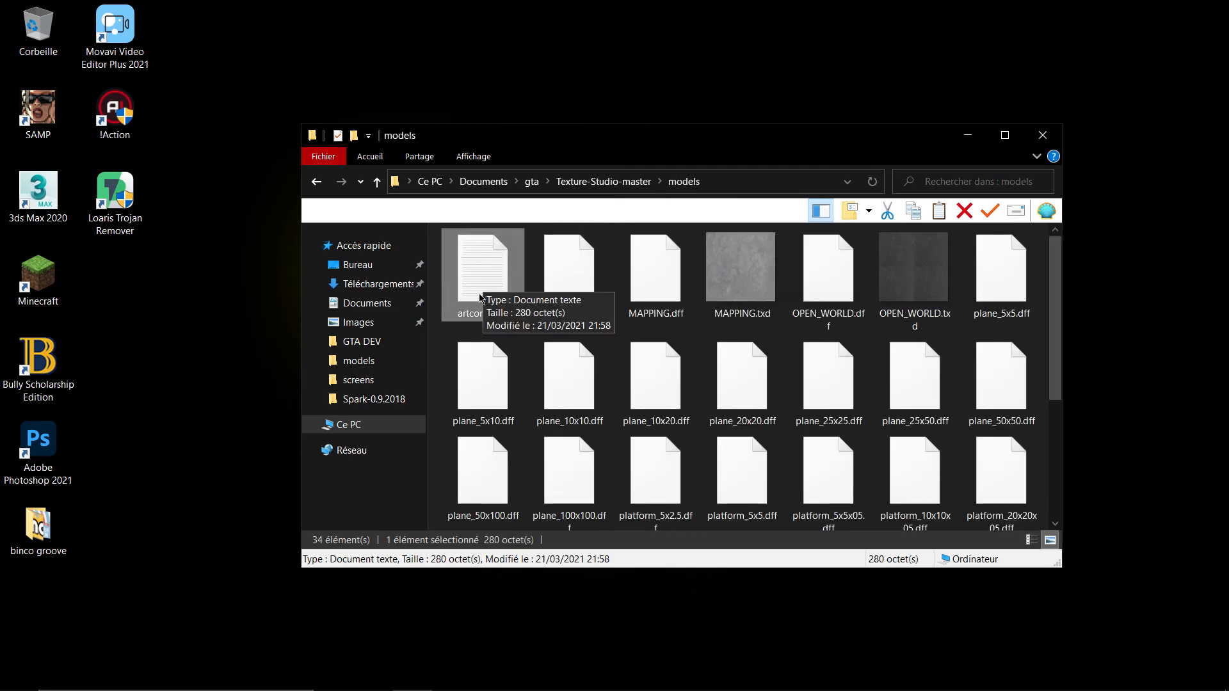
pyautogui.rightClick(438, 335)
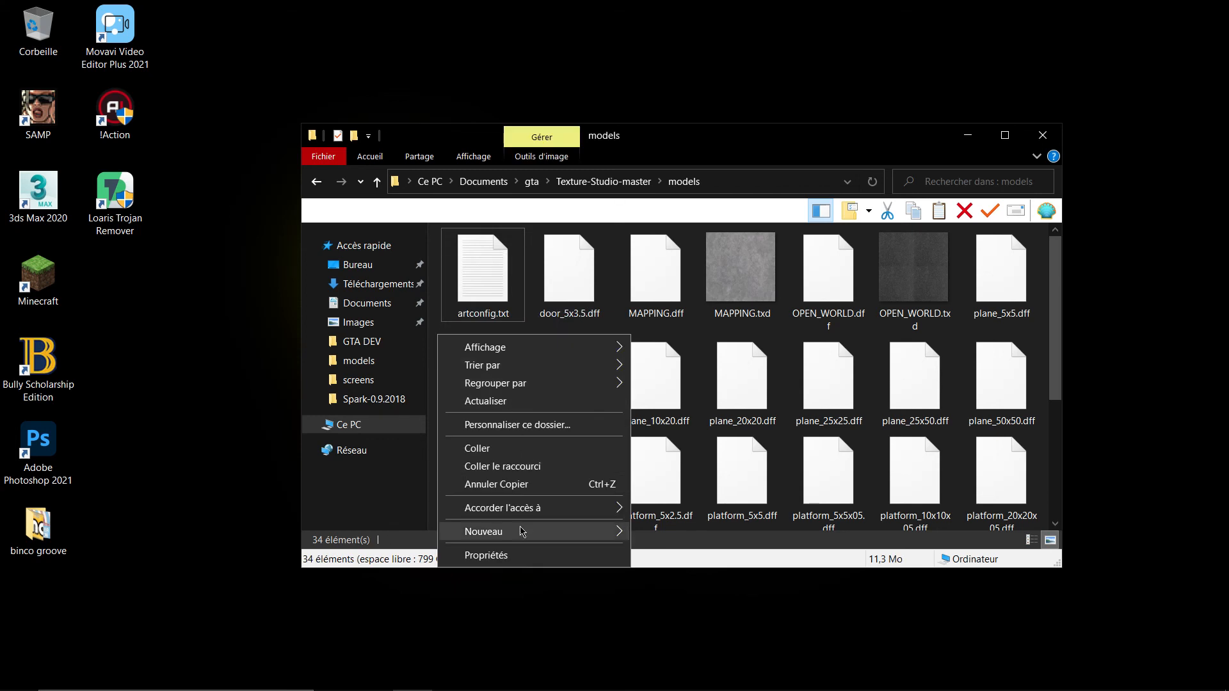
pyautogui.moveTo(518, 531)
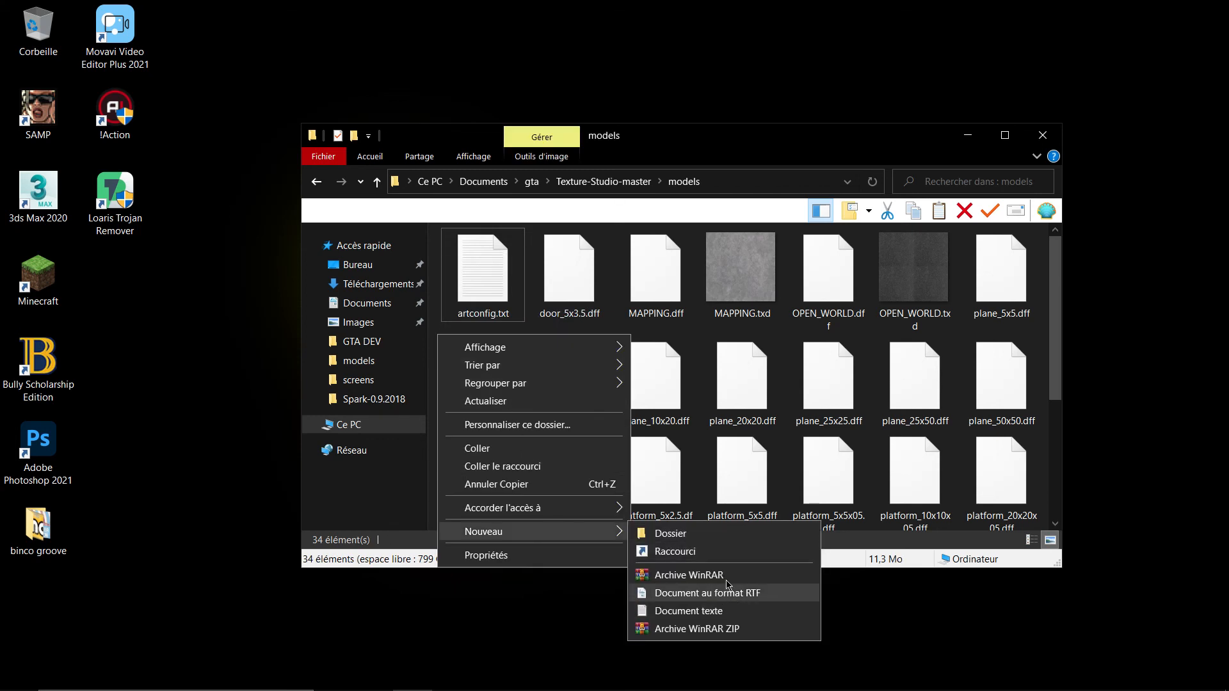
pyautogui.click(735, 157)
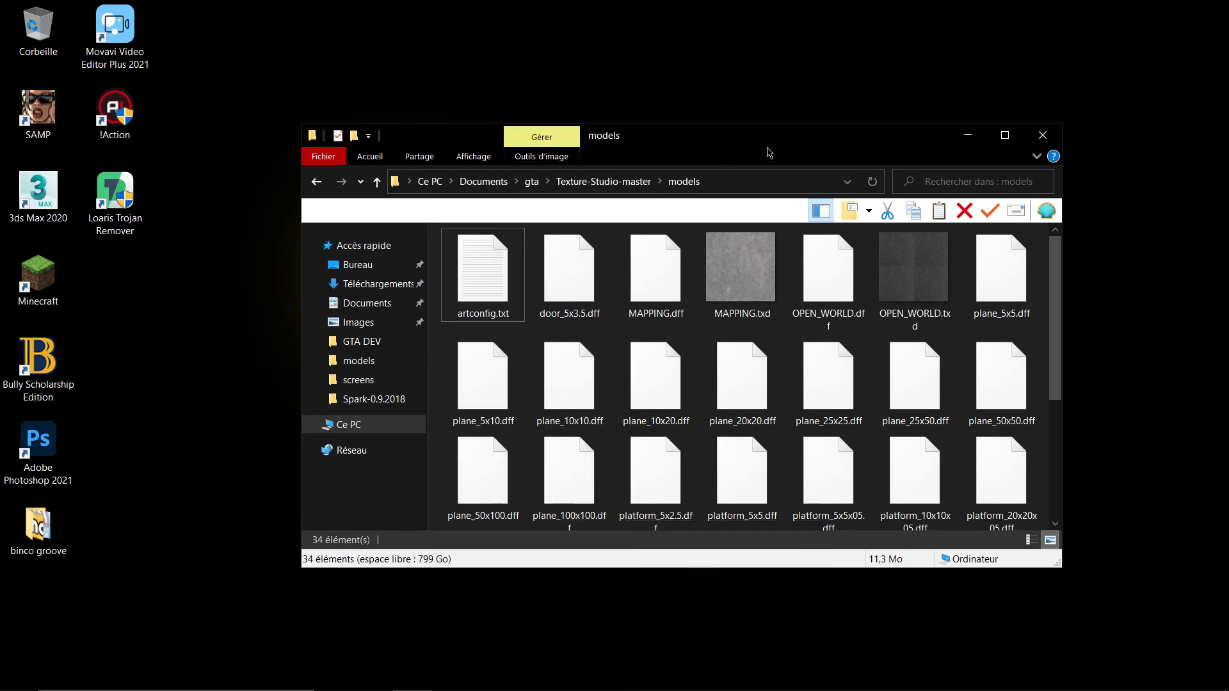
# - Open artconfig.txt from the models folder in Notepad
pyautogui.doubleClick(501, 253)
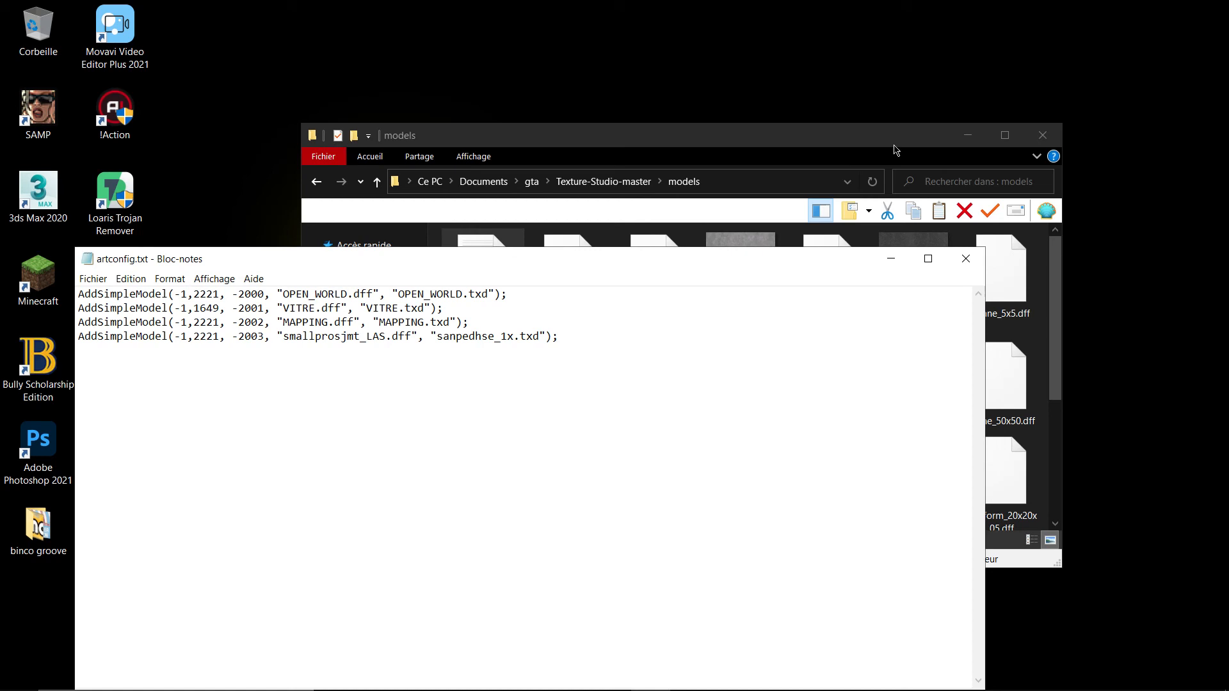
# - Append a copy of the OPEN_WORLD AddSimpleModel line below the smallprosjmt_LAS line in artconfig.txt
pyautogui.click(968, 135)
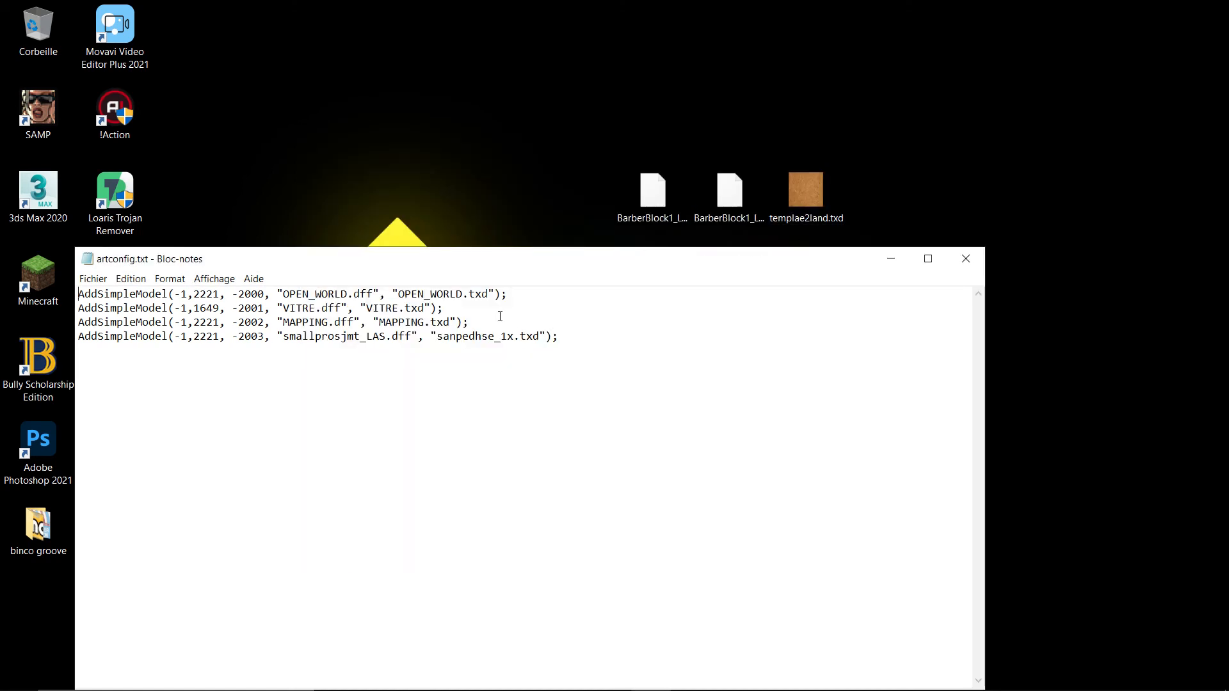
pyautogui.moveTo(567, 332); pyautogui.dragTo(85, 340)
pyautogui.click(380, 312)
pyautogui.moveTo(526, 295); pyautogui.dragTo(75, 291)
pyautogui.hotkey('ctrl', 'c')
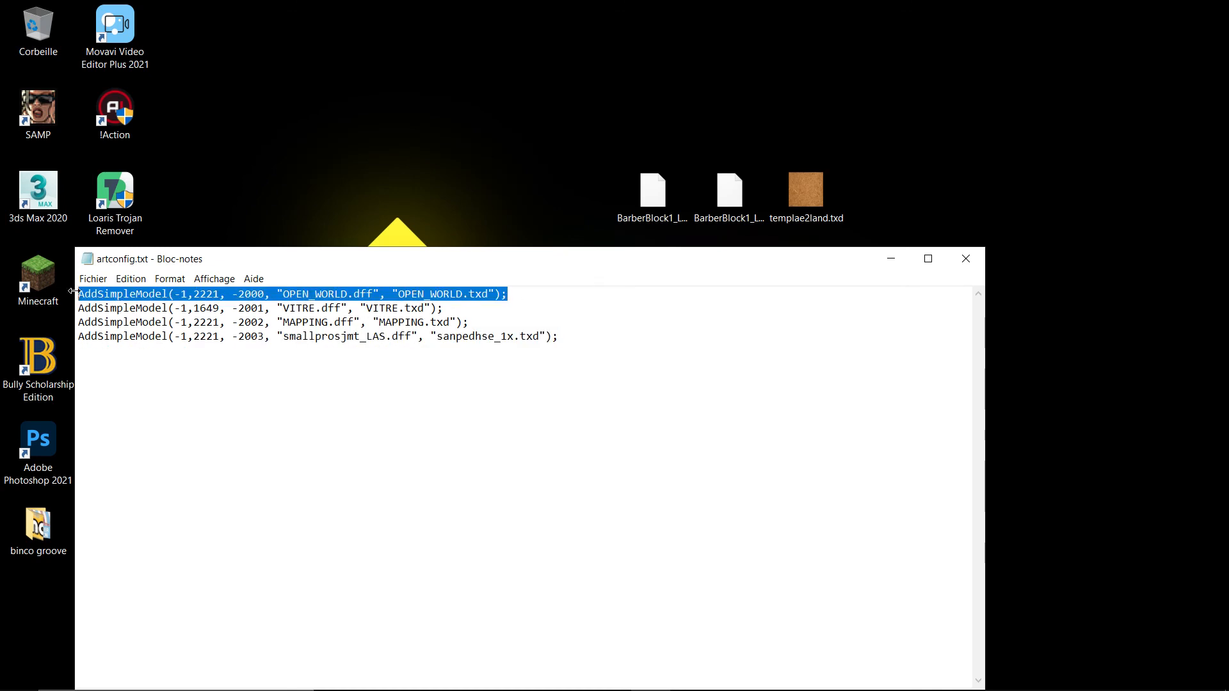
pyautogui.click(587, 339)
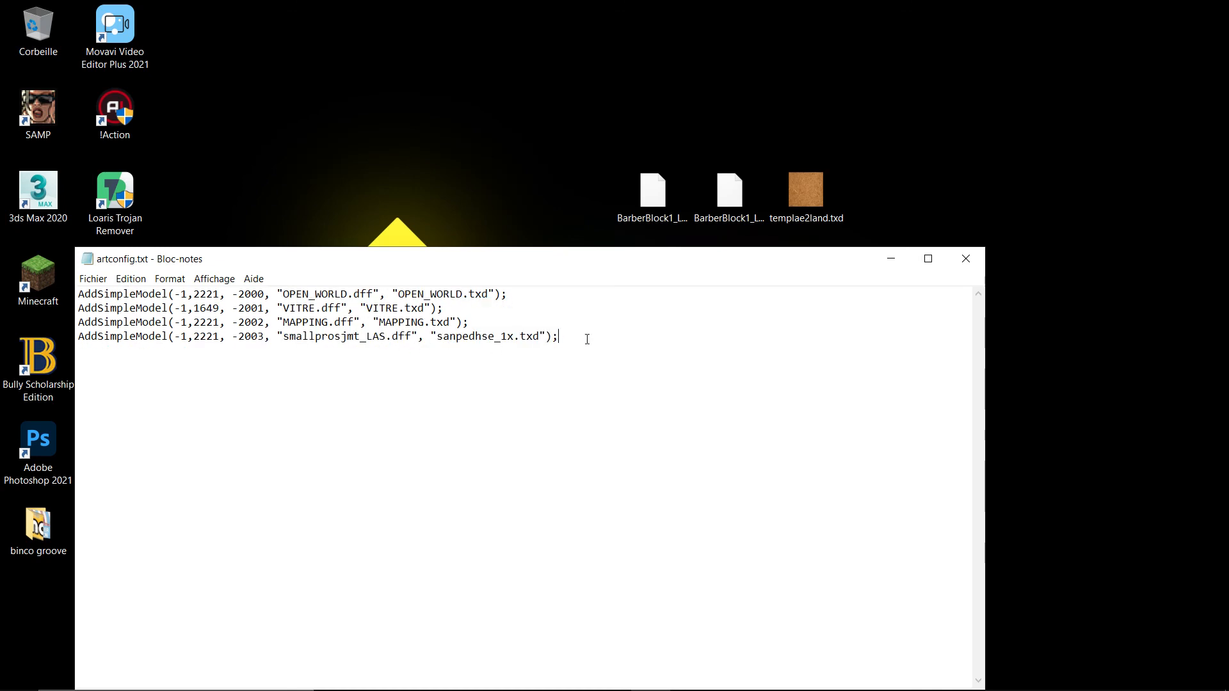
pyautogui.press('Return')
pyautogui.hotkey('ctrl', 'v')
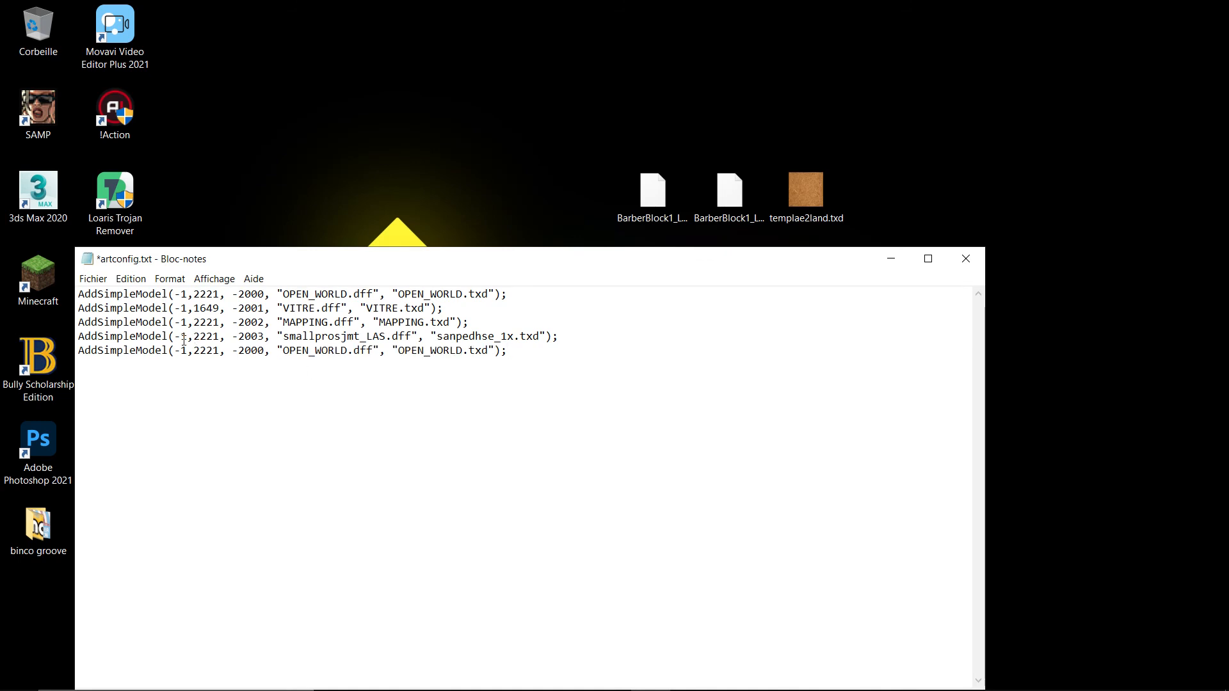
# - Set the model ID of the appended AddSimpleModel line to -2004
pyautogui.click(262, 353)
pyautogui.press('BackSpace')
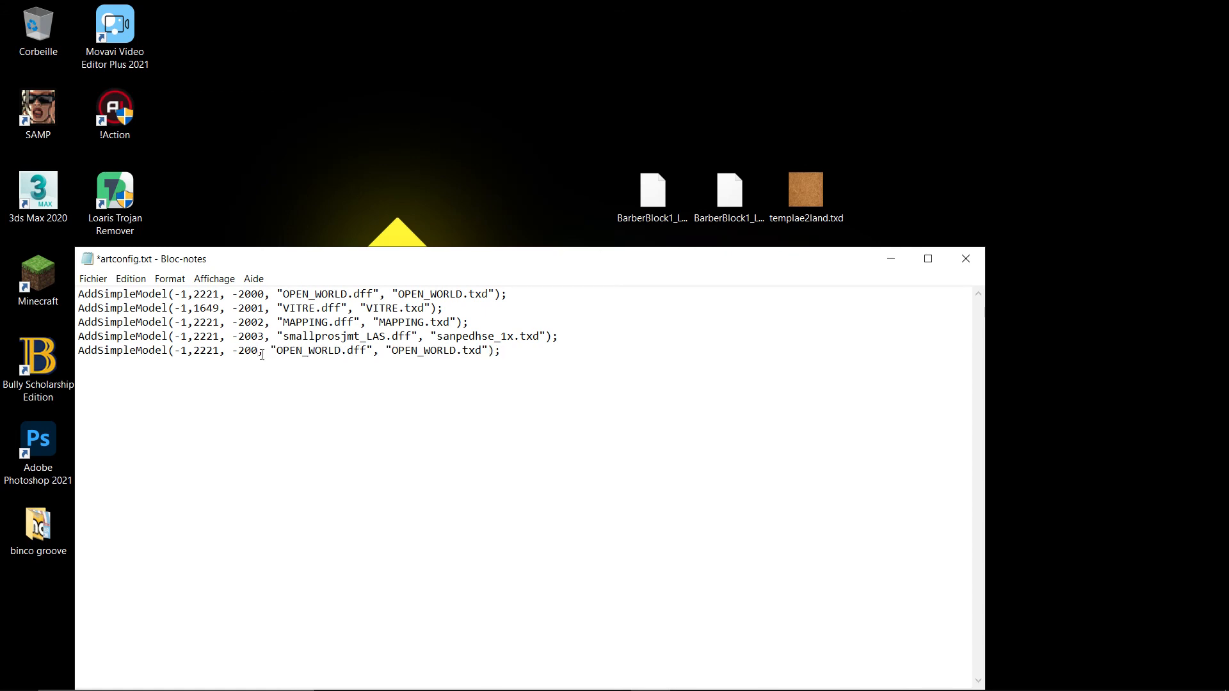
pyautogui.write('4')
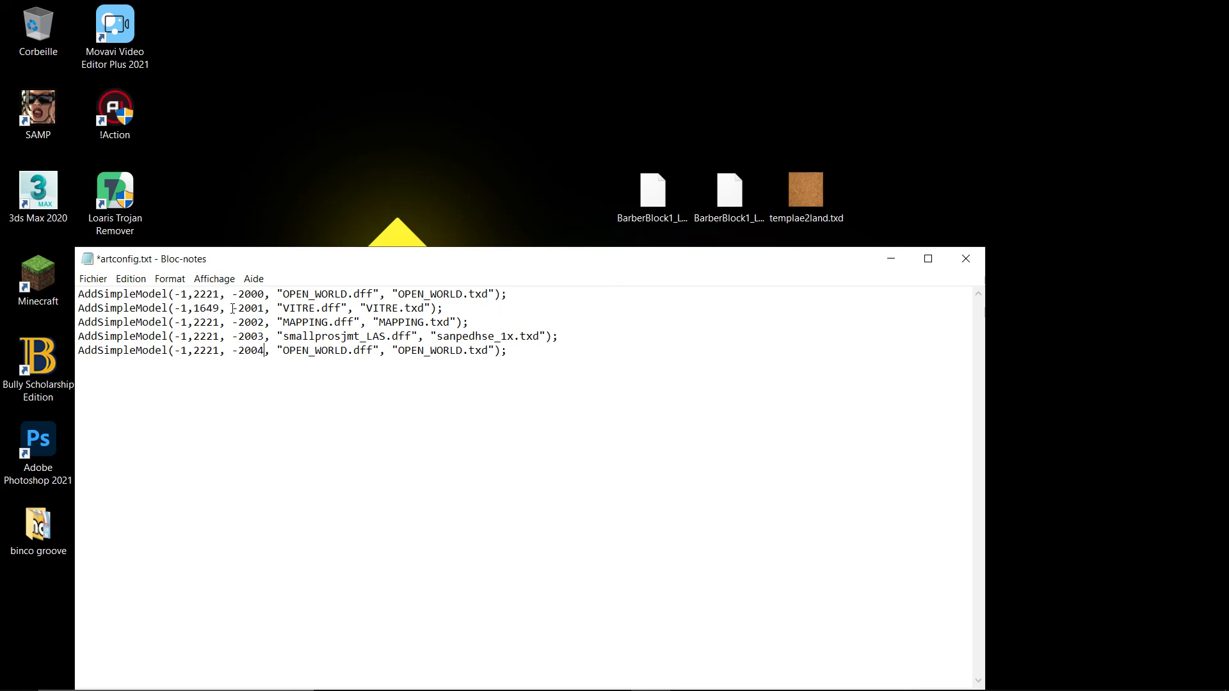
# - Replace the DFF name in the -2004 line with BarberBlock1_LAe, copied from the desktop file's name
pyautogui.click(729, 221)
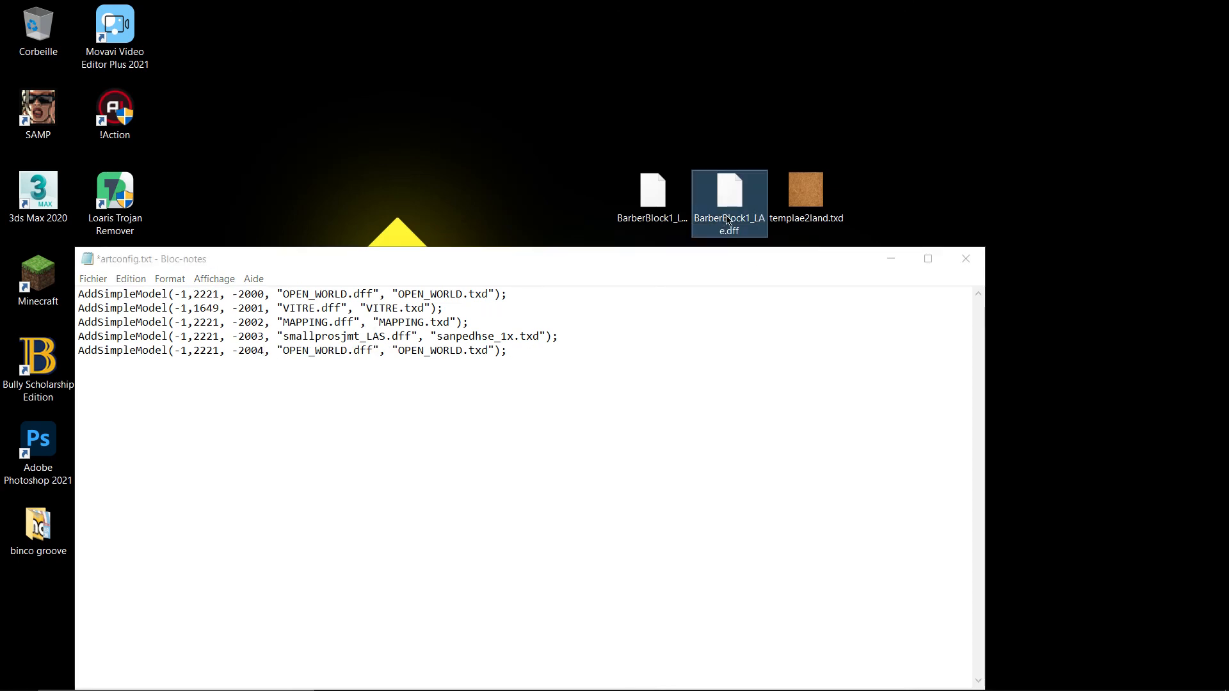
pyautogui.click(727, 219)
pyautogui.hotkey('ctrl', 'c')
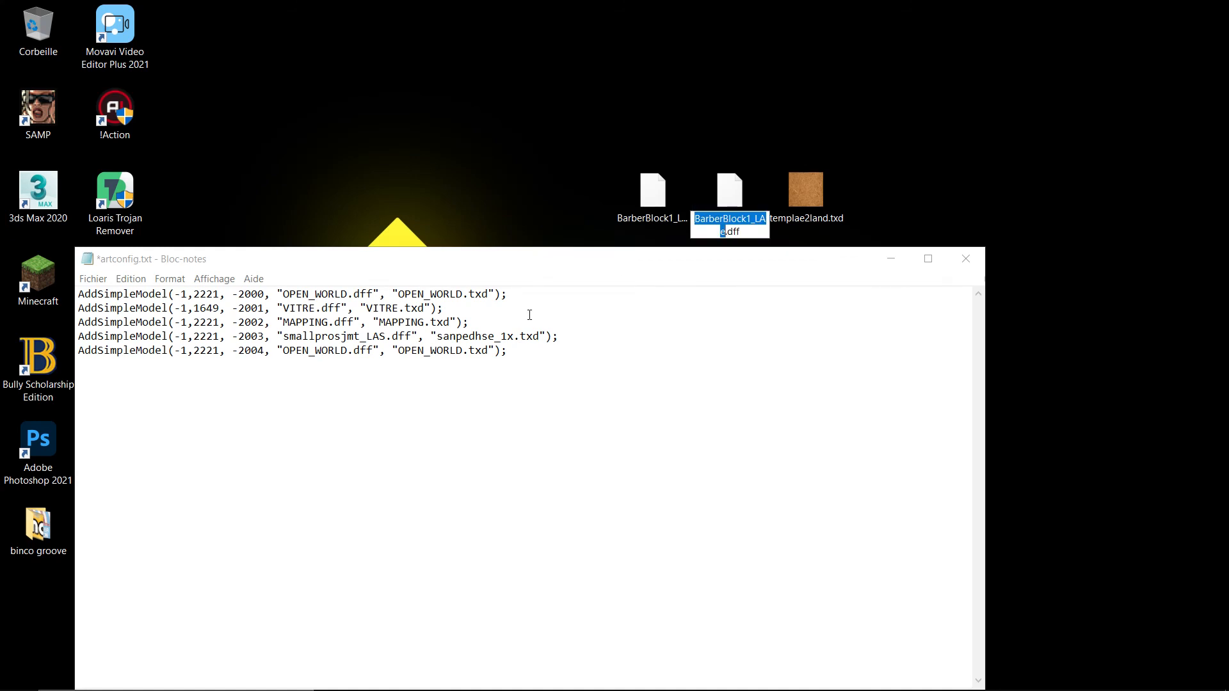
pyautogui.moveTo(347, 351); pyautogui.dragTo(282, 349)
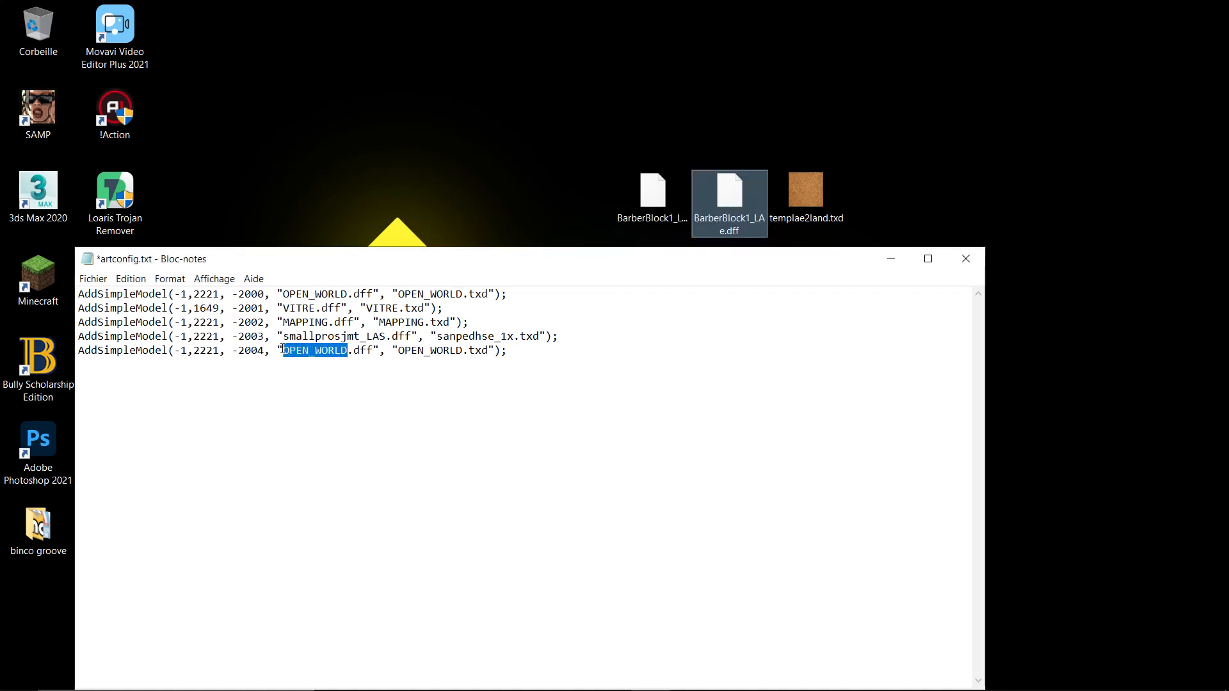
pyautogui.hotkey('ctrl', 'v')
# - Replace the TXD name in the -2004 line with templae2land, copied from the desktop file's name, and save and close artconfig.txt
pyautogui.click(802, 224)
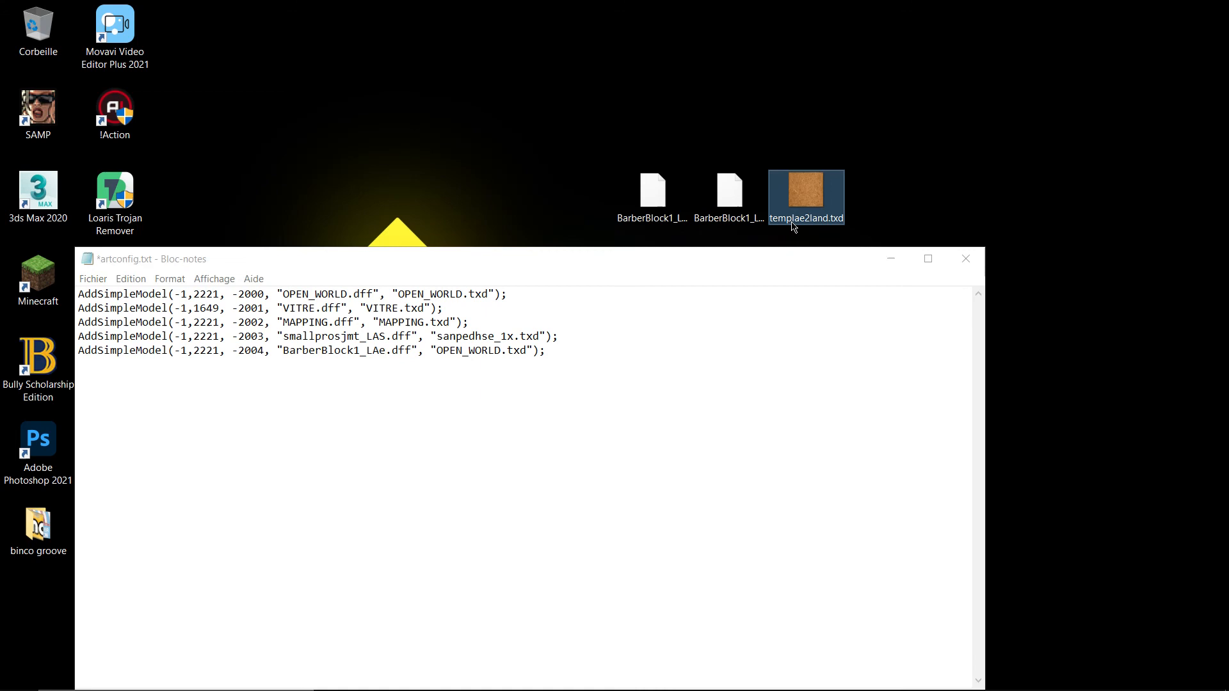
pyautogui.click(801, 224)
pyautogui.hotkey('ctrl', 'c')
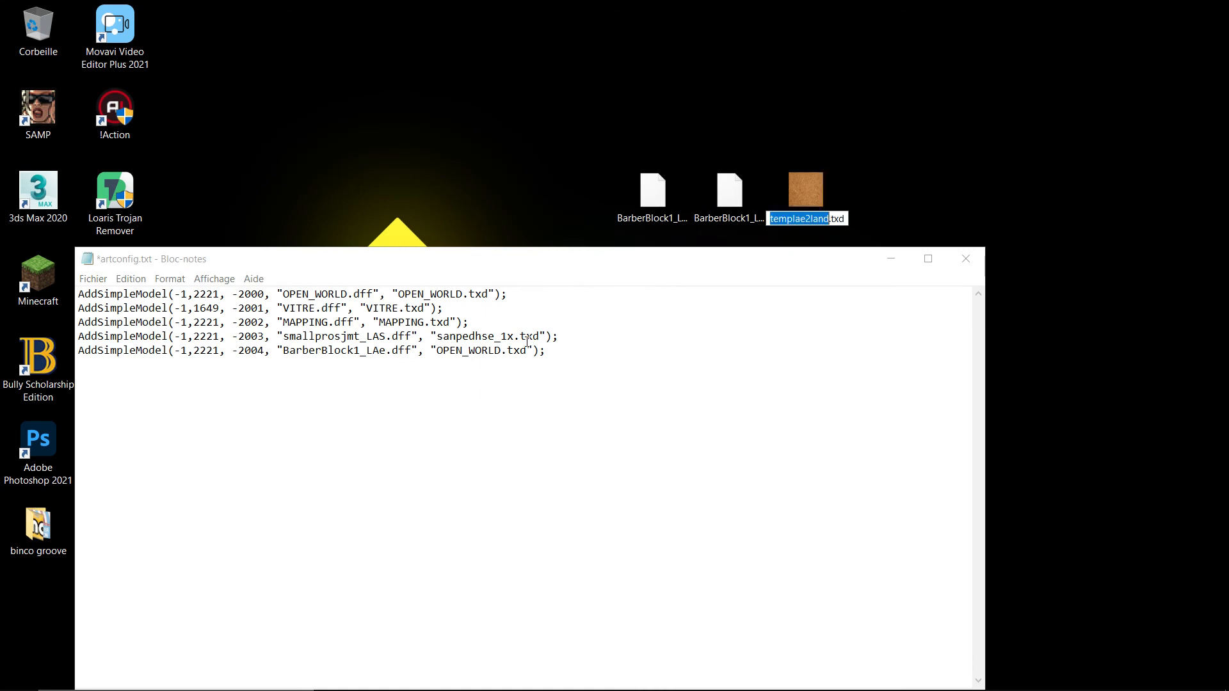
pyautogui.moveTo(502, 348); pyautogui.dragTo(436, 347)
pyautogui.hotkey('ctrl', 'v')
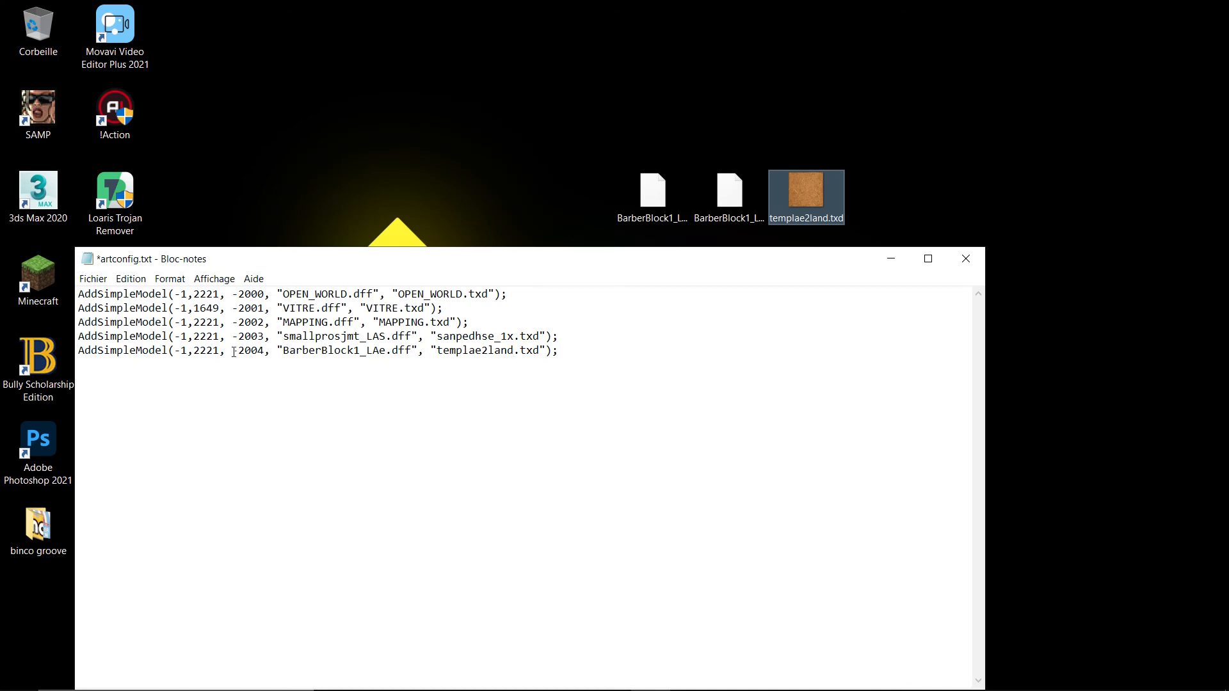
pyautogui.hotkey('ctrl', 's')
pyautogui.click(967, 259)
# - Place BarberBlock1_LAe.dff and templae2land.txd from the desktop into the models folder and show its contents as a detailed list
pyautogui.moveTo(902, 212); pyautogui.dragTo(739, 210)
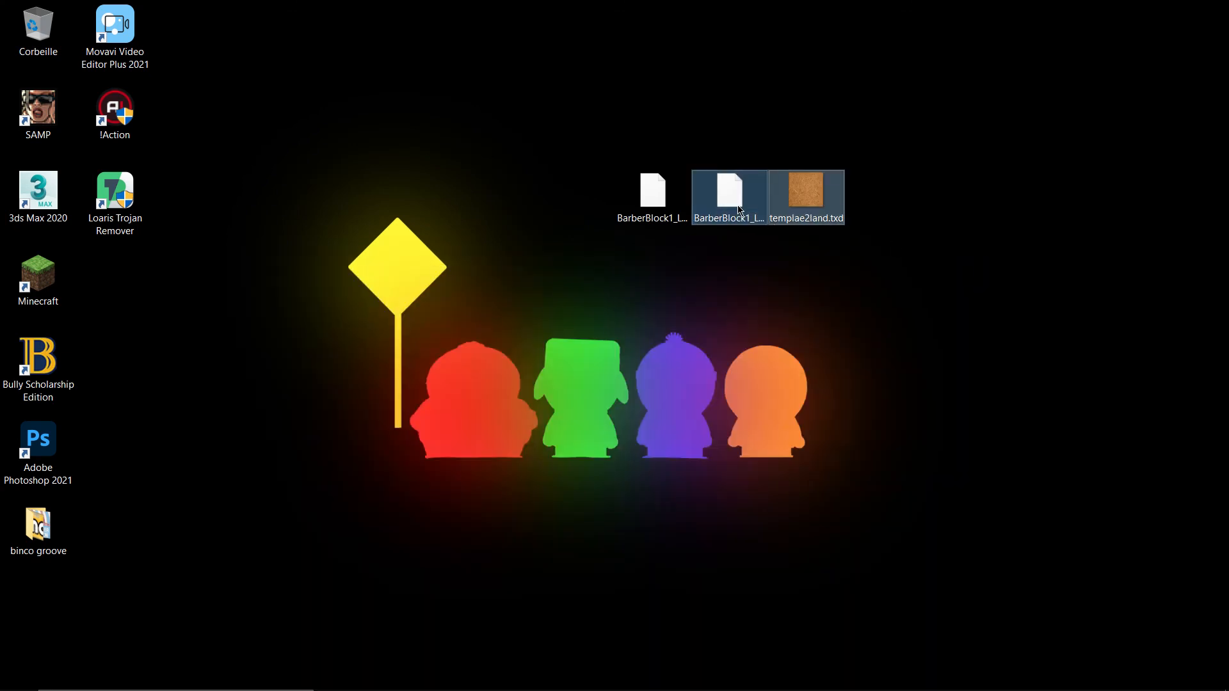
pyautogui.click(412, 676)
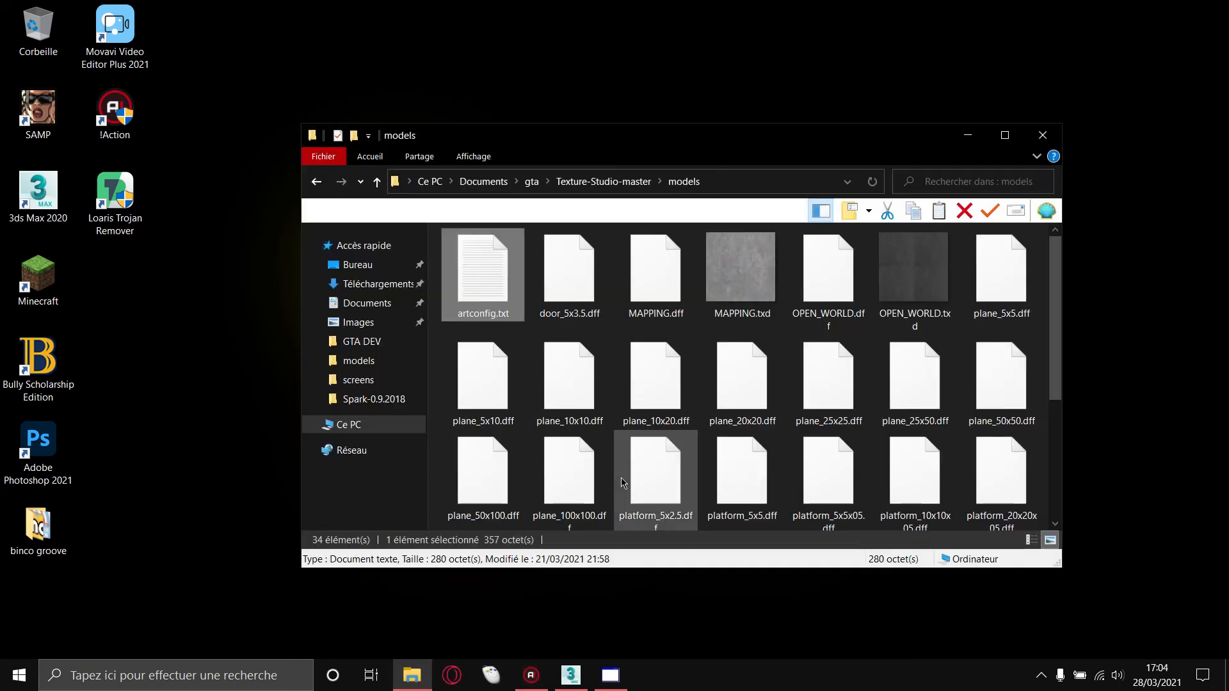
pyautogui.click(443, 371)
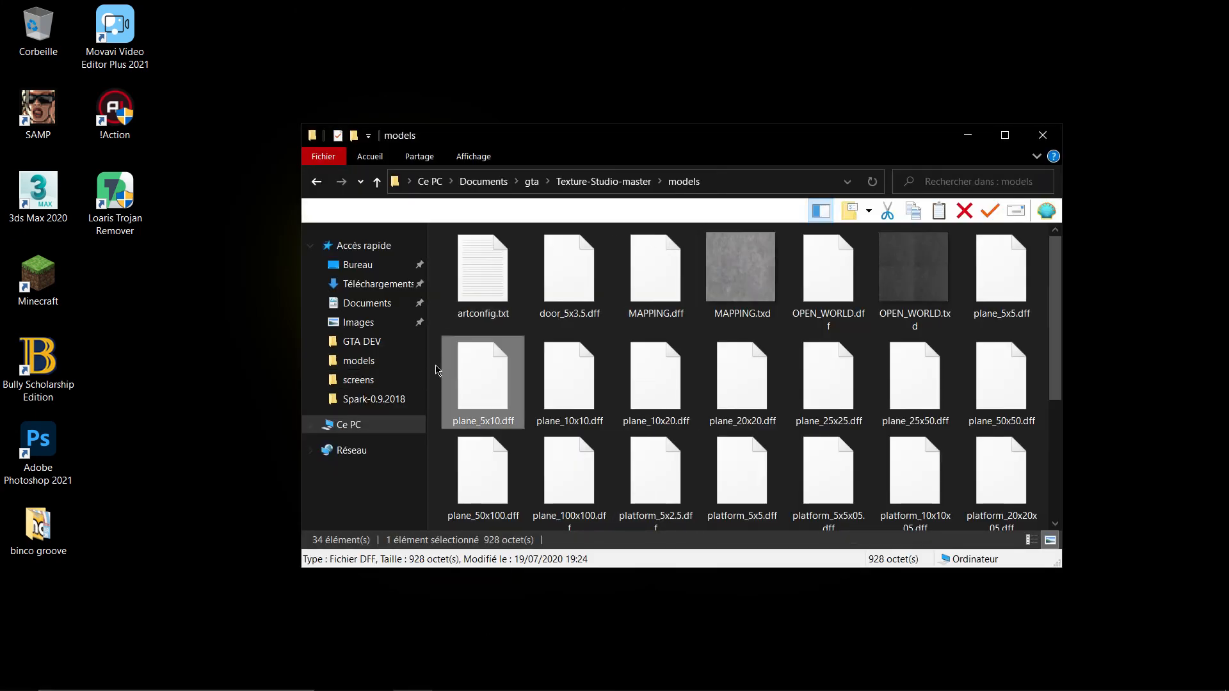
pyautogui.click(437, 370)
pyautogui.hotkey('ctrl', 'v')
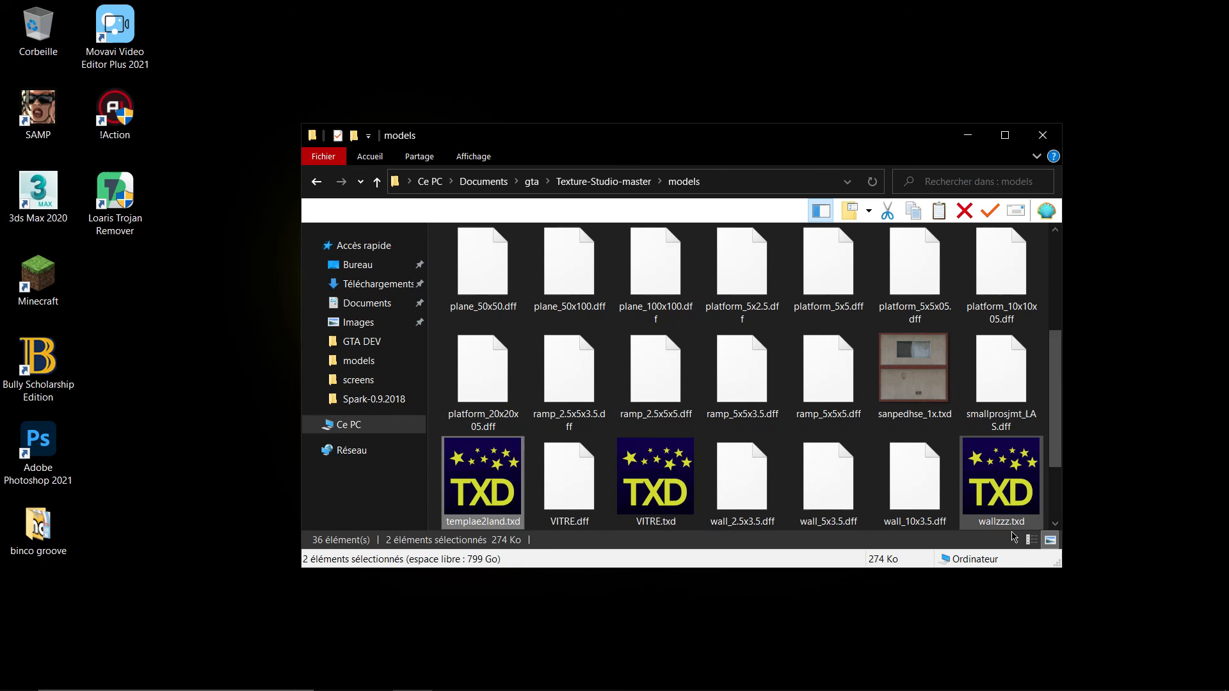
pyautogui.click(1031, 539)
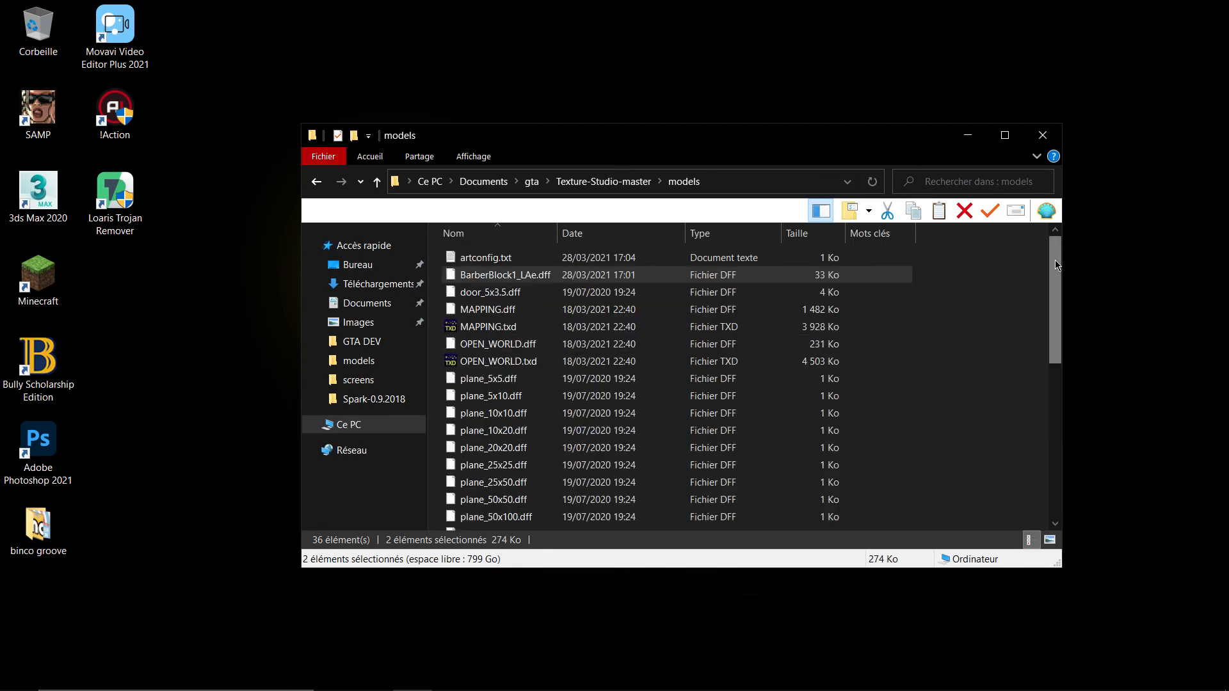
pyautogui.moveTo(1058, 264); pyautogui.dragTo(1066, 225)
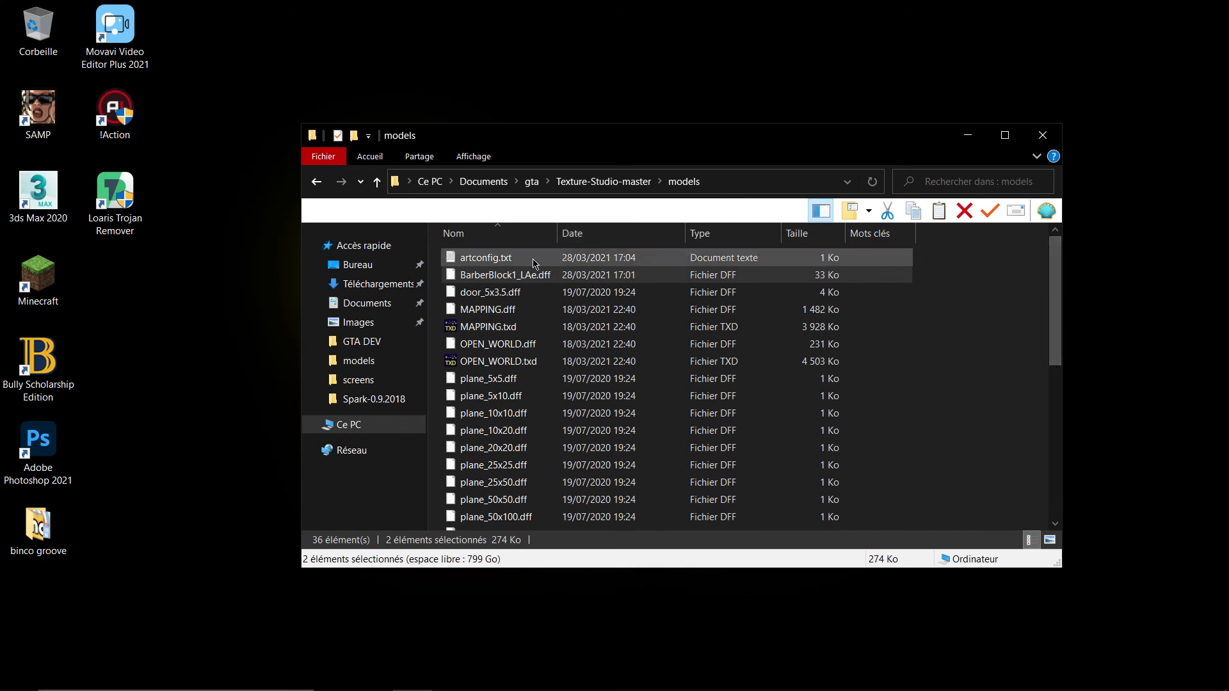
# - Launch samp-server.exe from the Texture-Studio-master folder and check its startup log for the BarberBlock1_LAe.dff and templae2land.txd entries
pyautogui.click(603, 182)
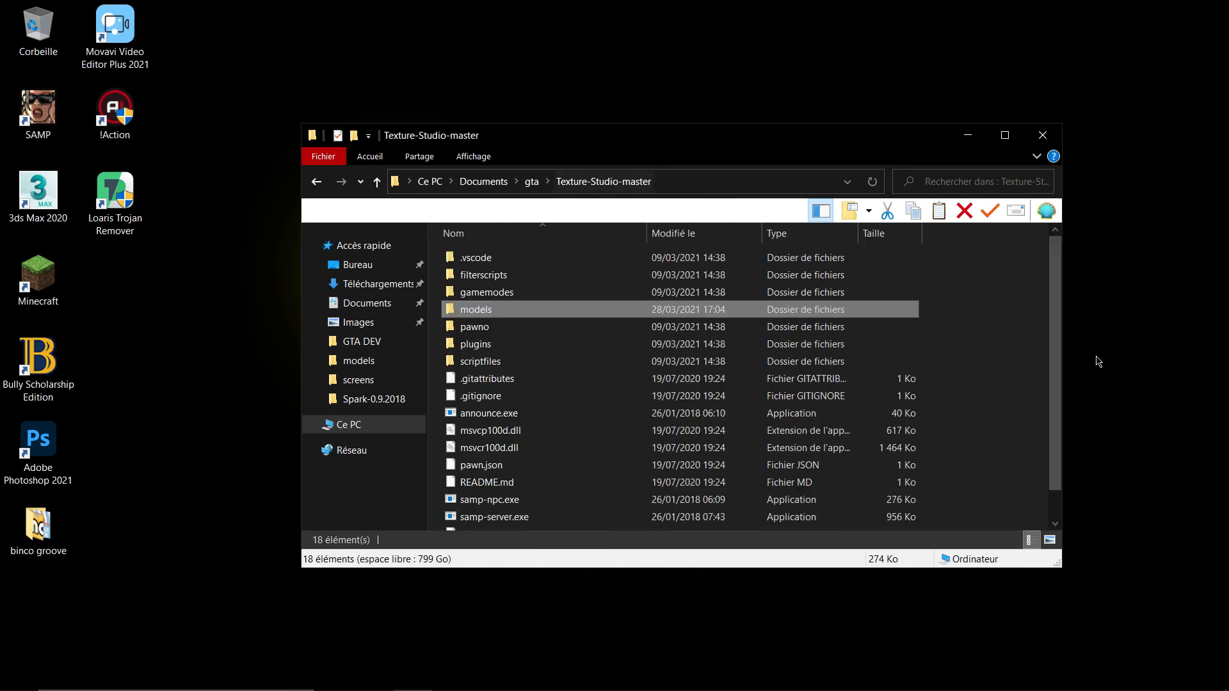
pyautogui.scroll(-1, 1053, 298)
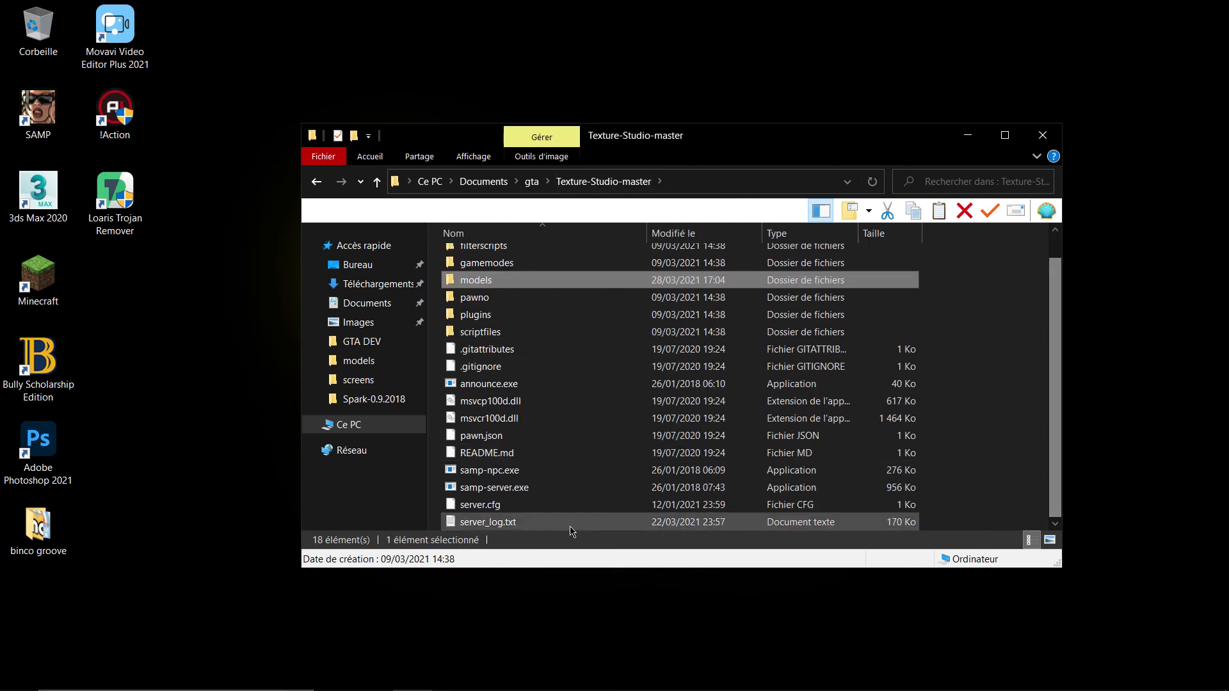
pyautogui.click(500, 489)
pyautogui.doubleClick(500, 494)
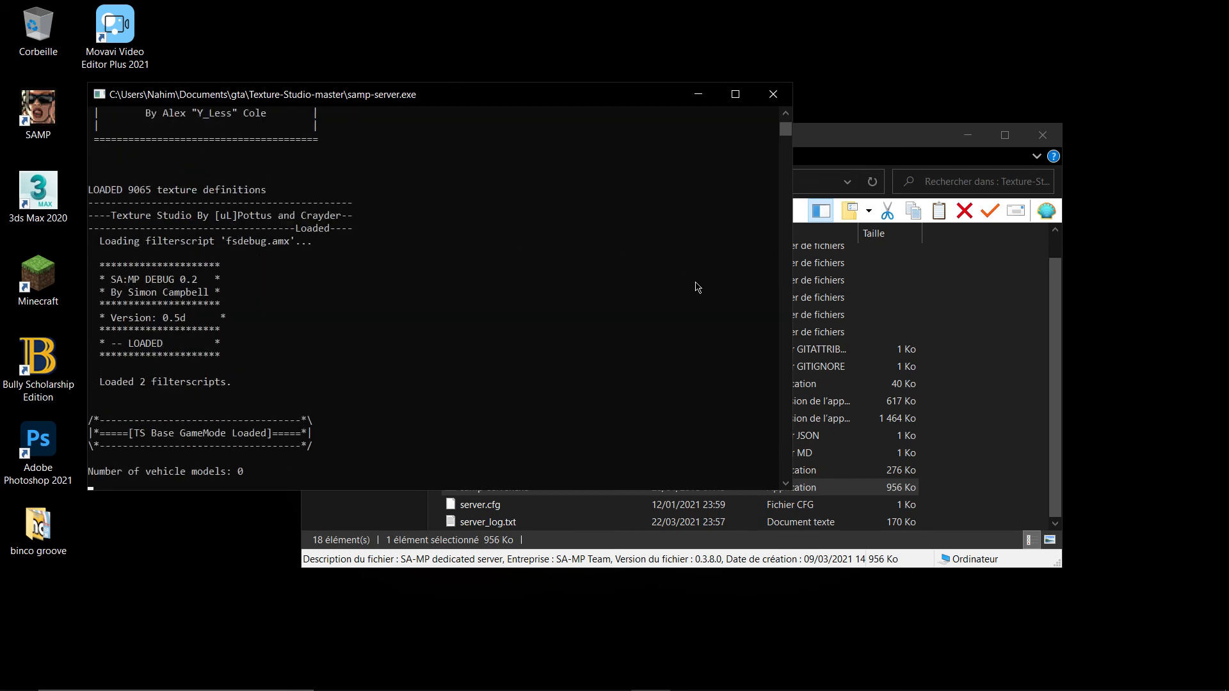
pyautogui.moveTo(782, 120); pyautogui.dragTo(786, 120)
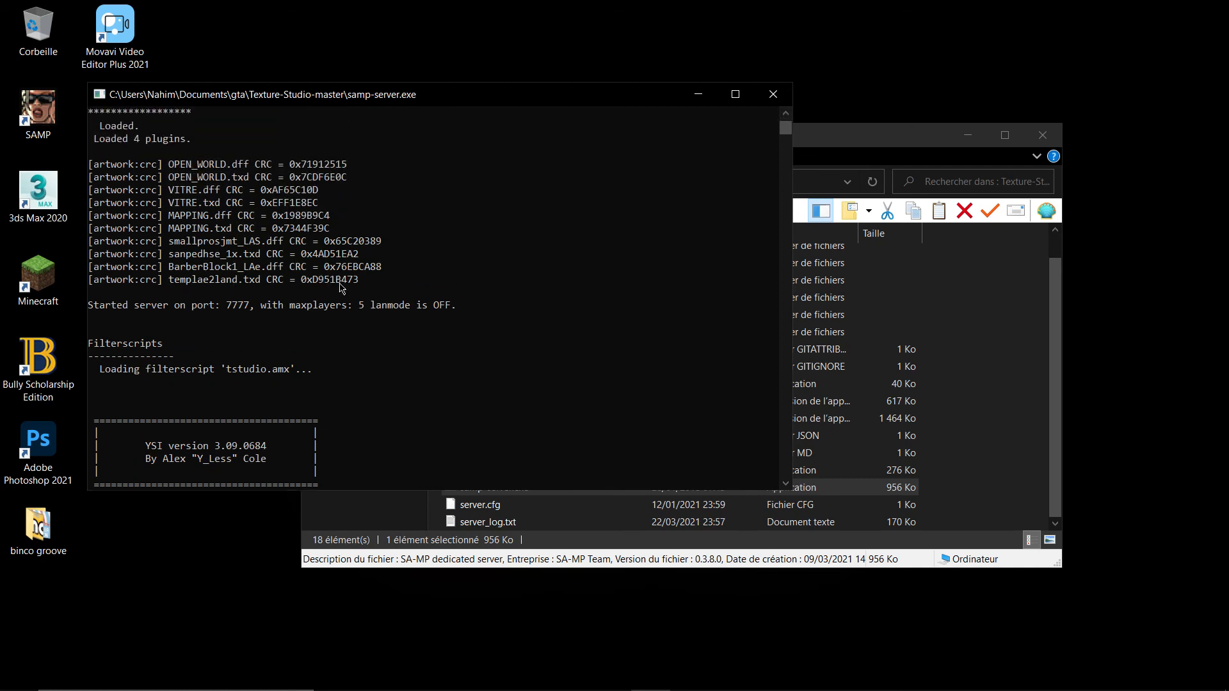
# - Switch to San Andreas Multiplayer and connect to the favorite Texture Studio server at localhost:7777, dismissing the GTA notice
pyautogui.click(5, 111)
pyautogui.doubleClick(5, 111)
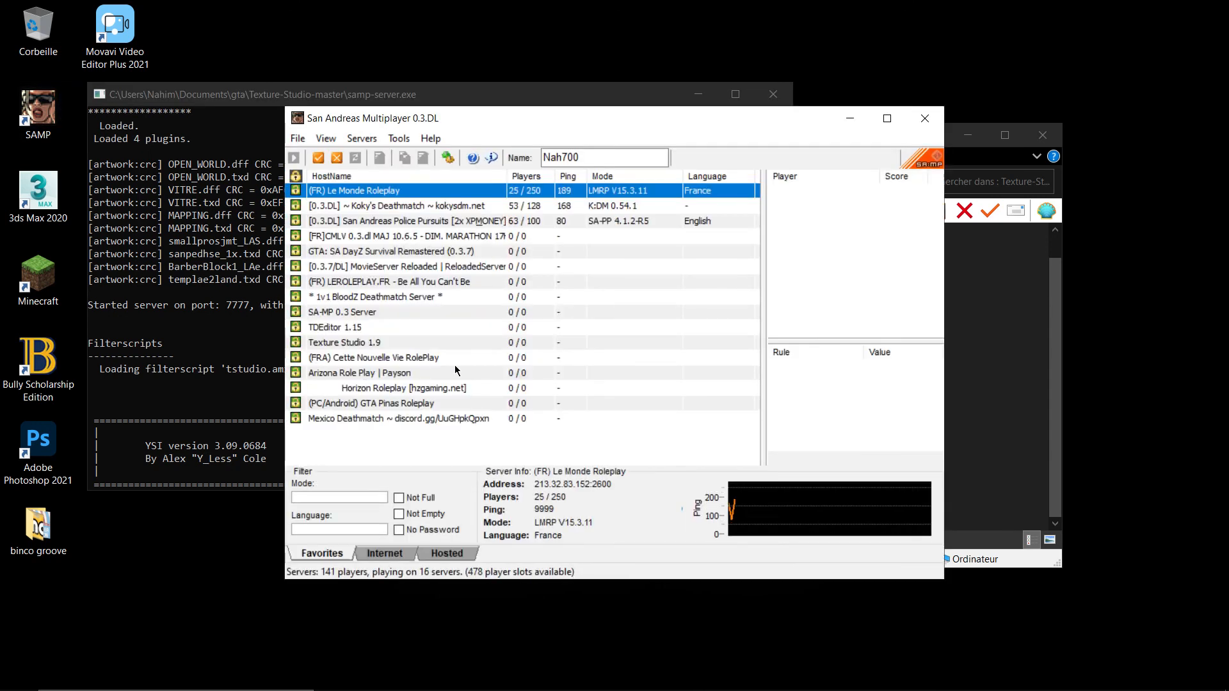
pyautogui.click(392, 346)
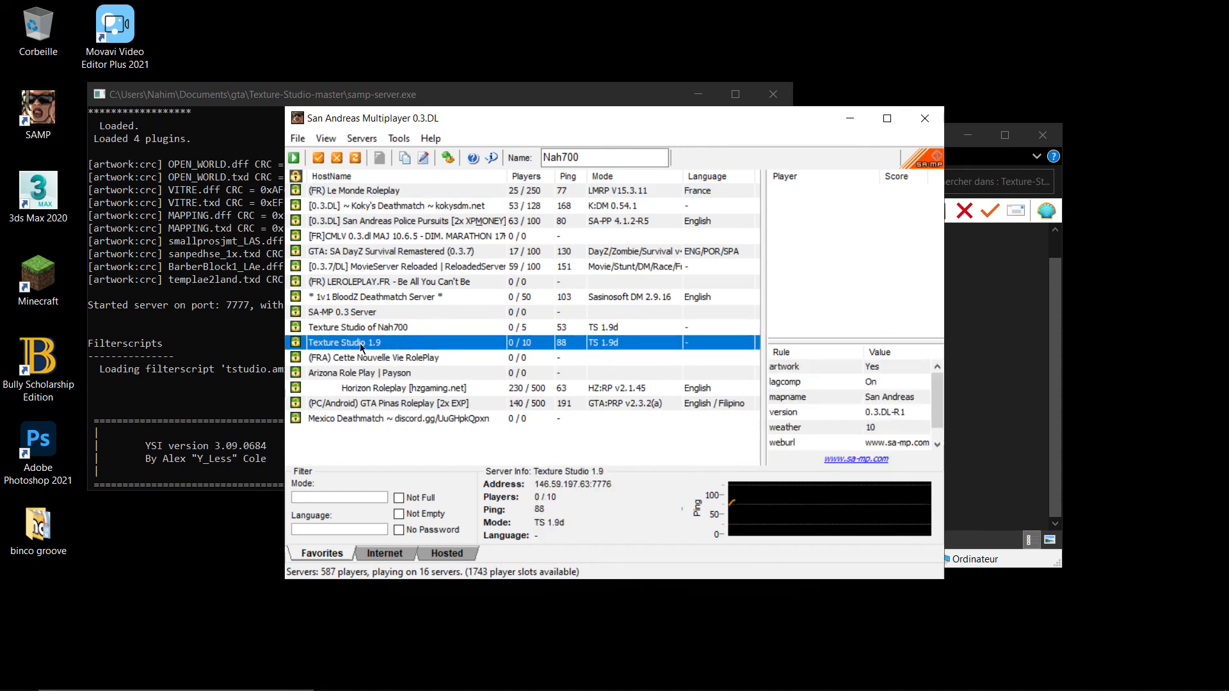
pyautogui.click(380, 328)
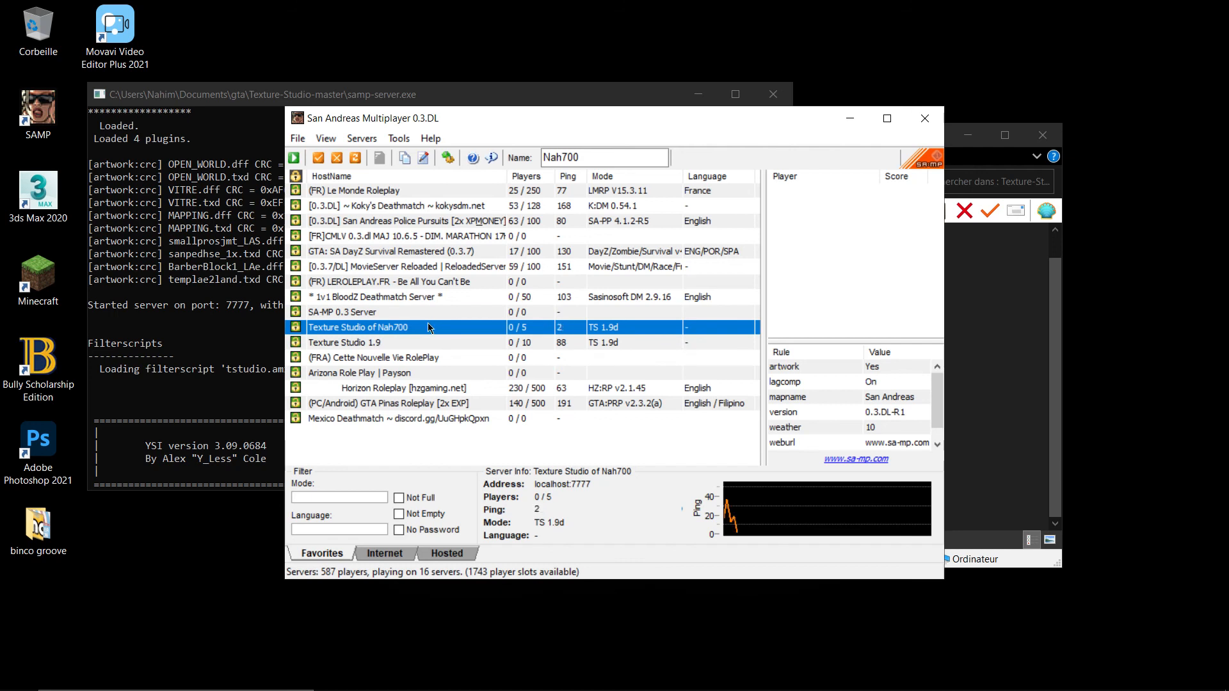
pyautogui.doubleClick(427, 324)
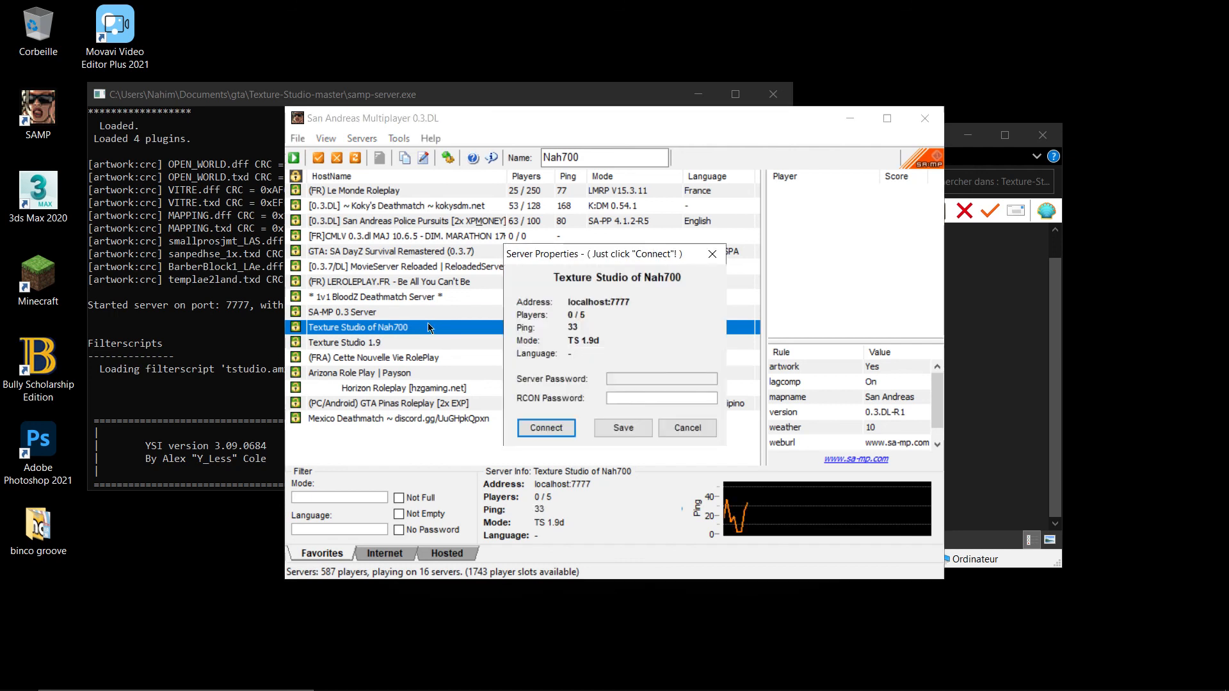
pyautogui.click(546, 428)
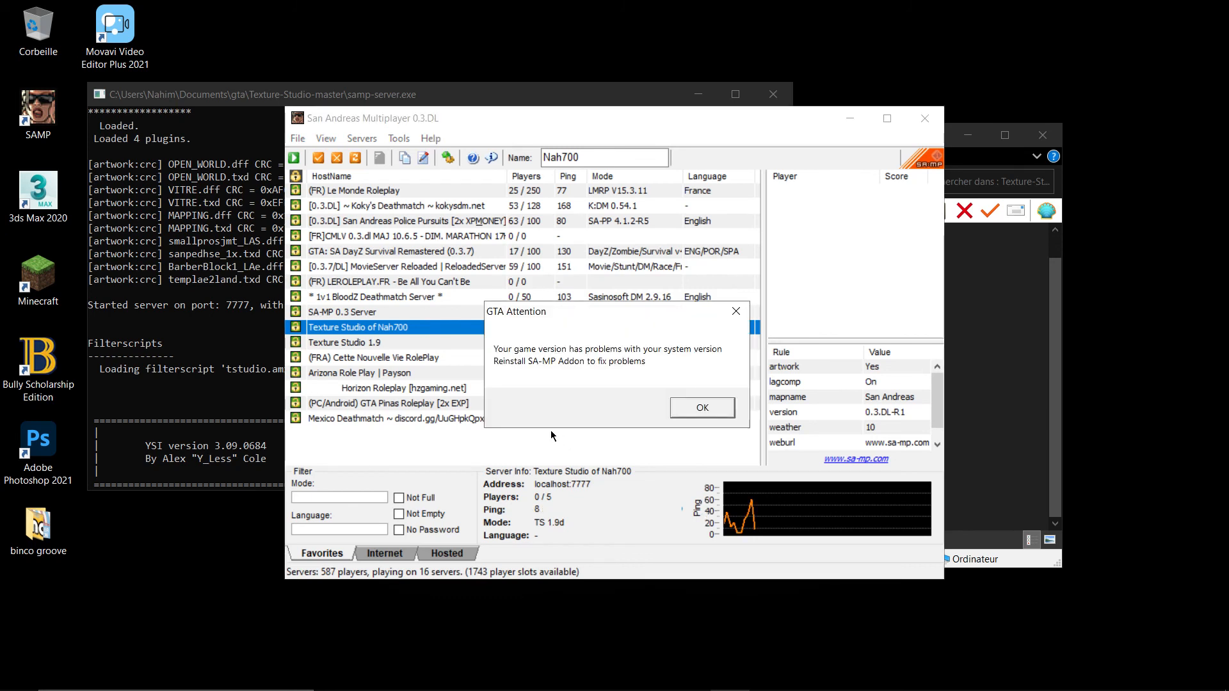
pyautogui.click(686, 408)
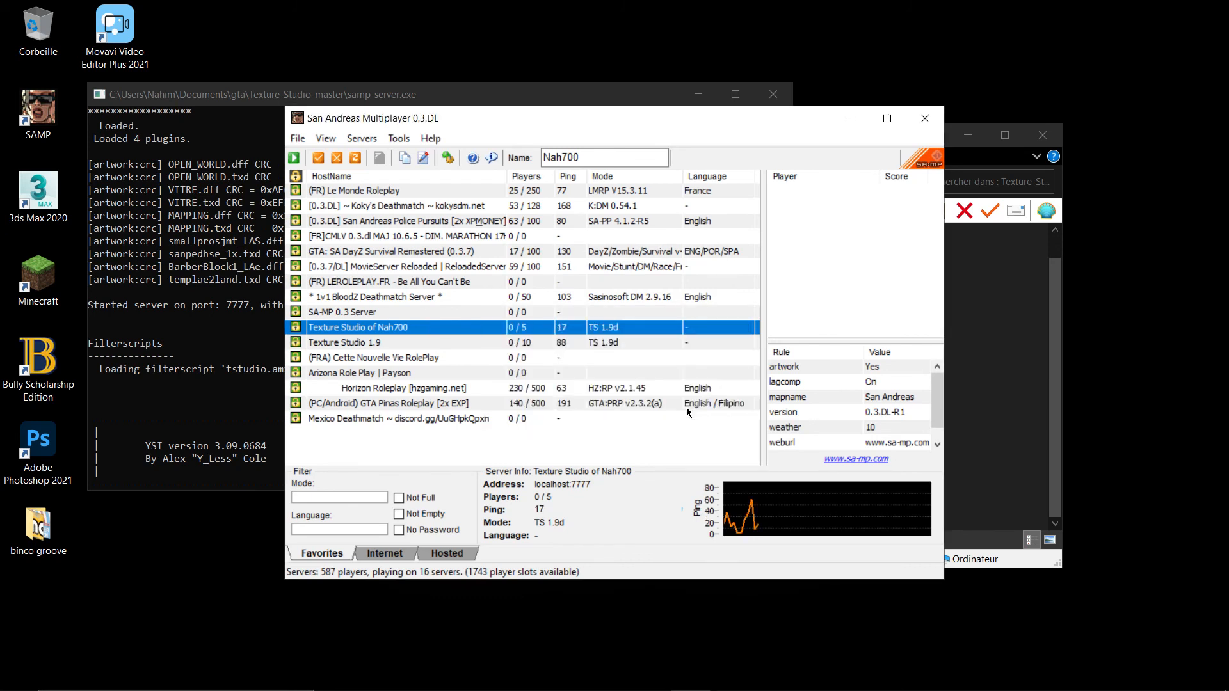